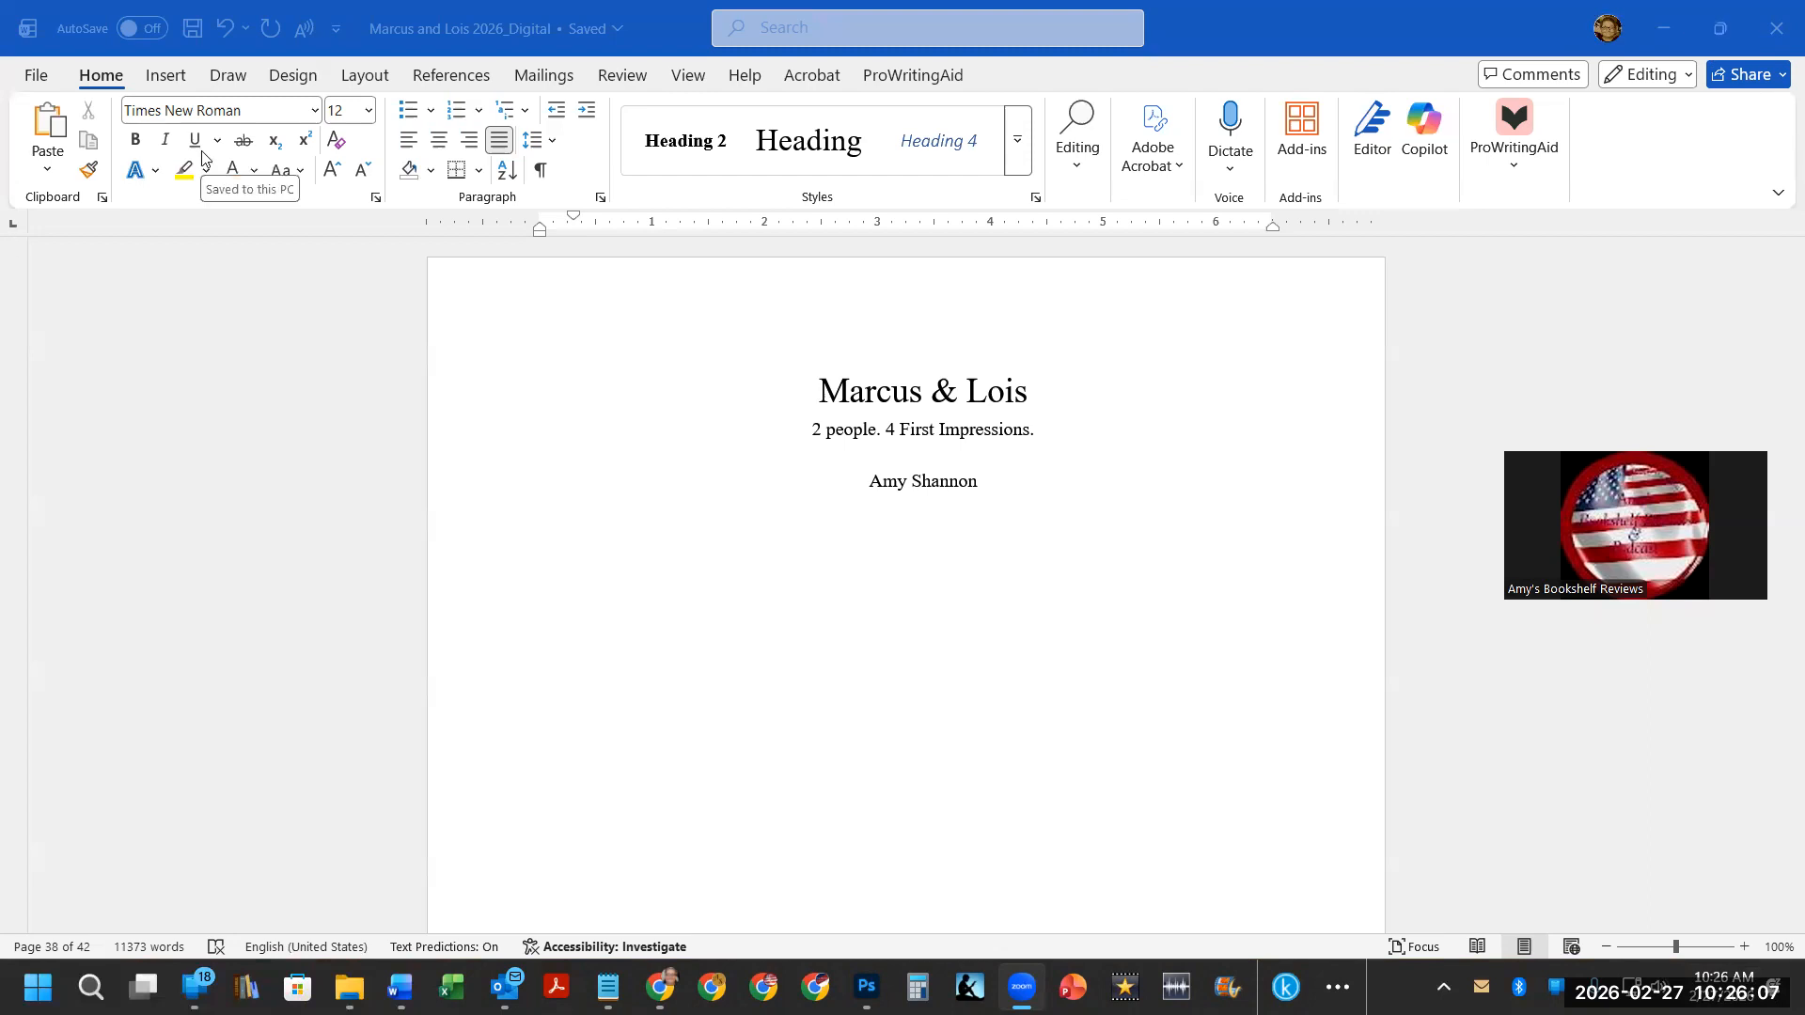
Open Page Setup and set the top, bottom, left and right margins to 0.5 inch.
{"action": "left_click", "coordinate": [365, 77]}
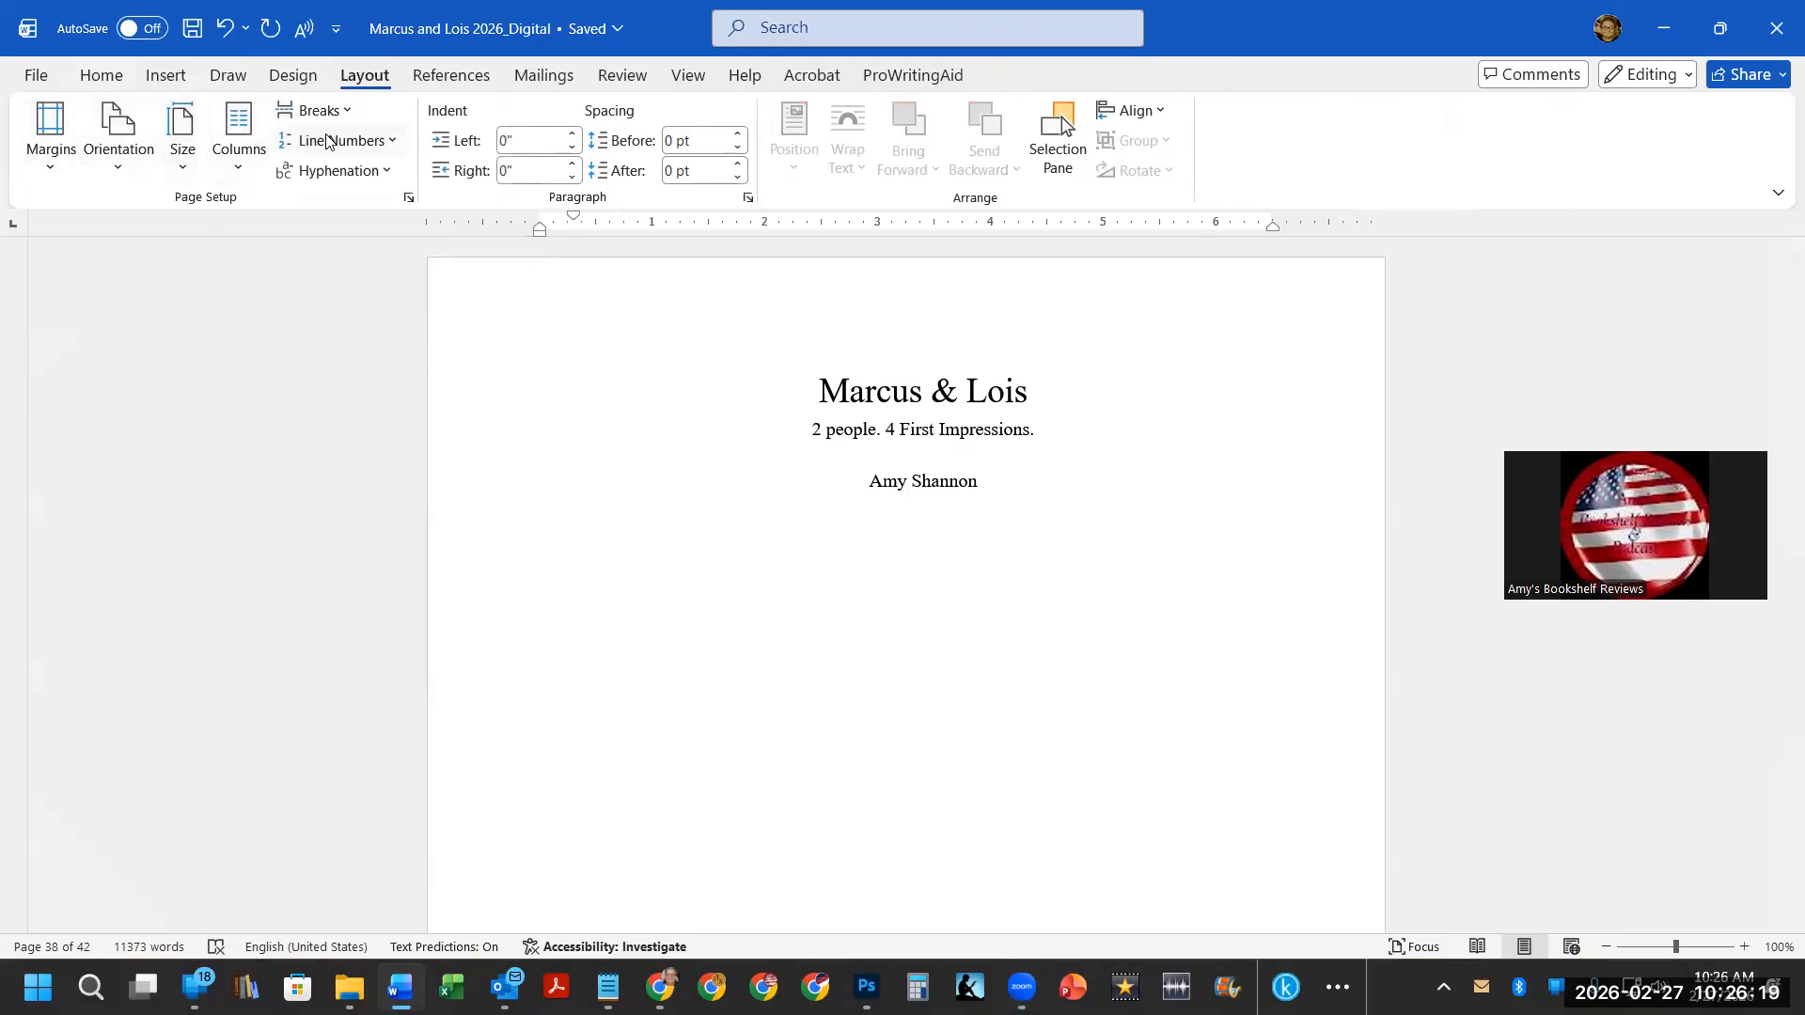
{"action": "left_click", "coordinate": [409, 199]}
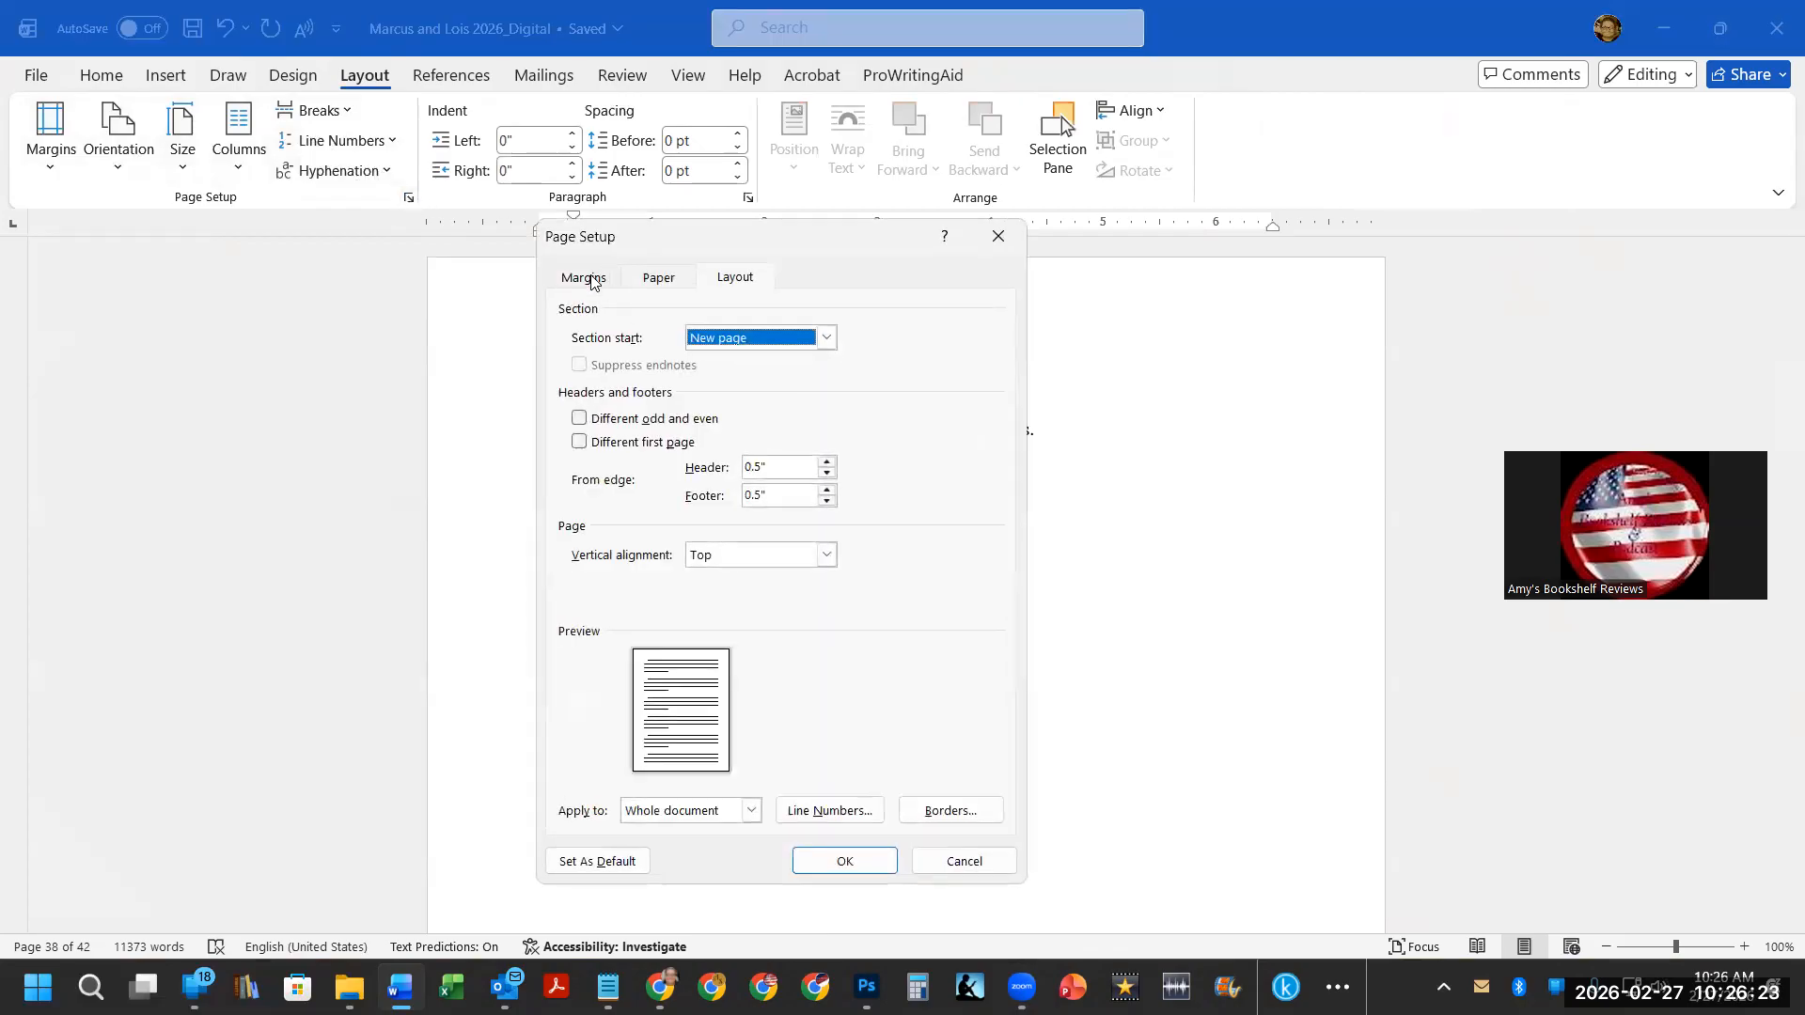
{"action": "left_click", "coordinate": [588, 282]}
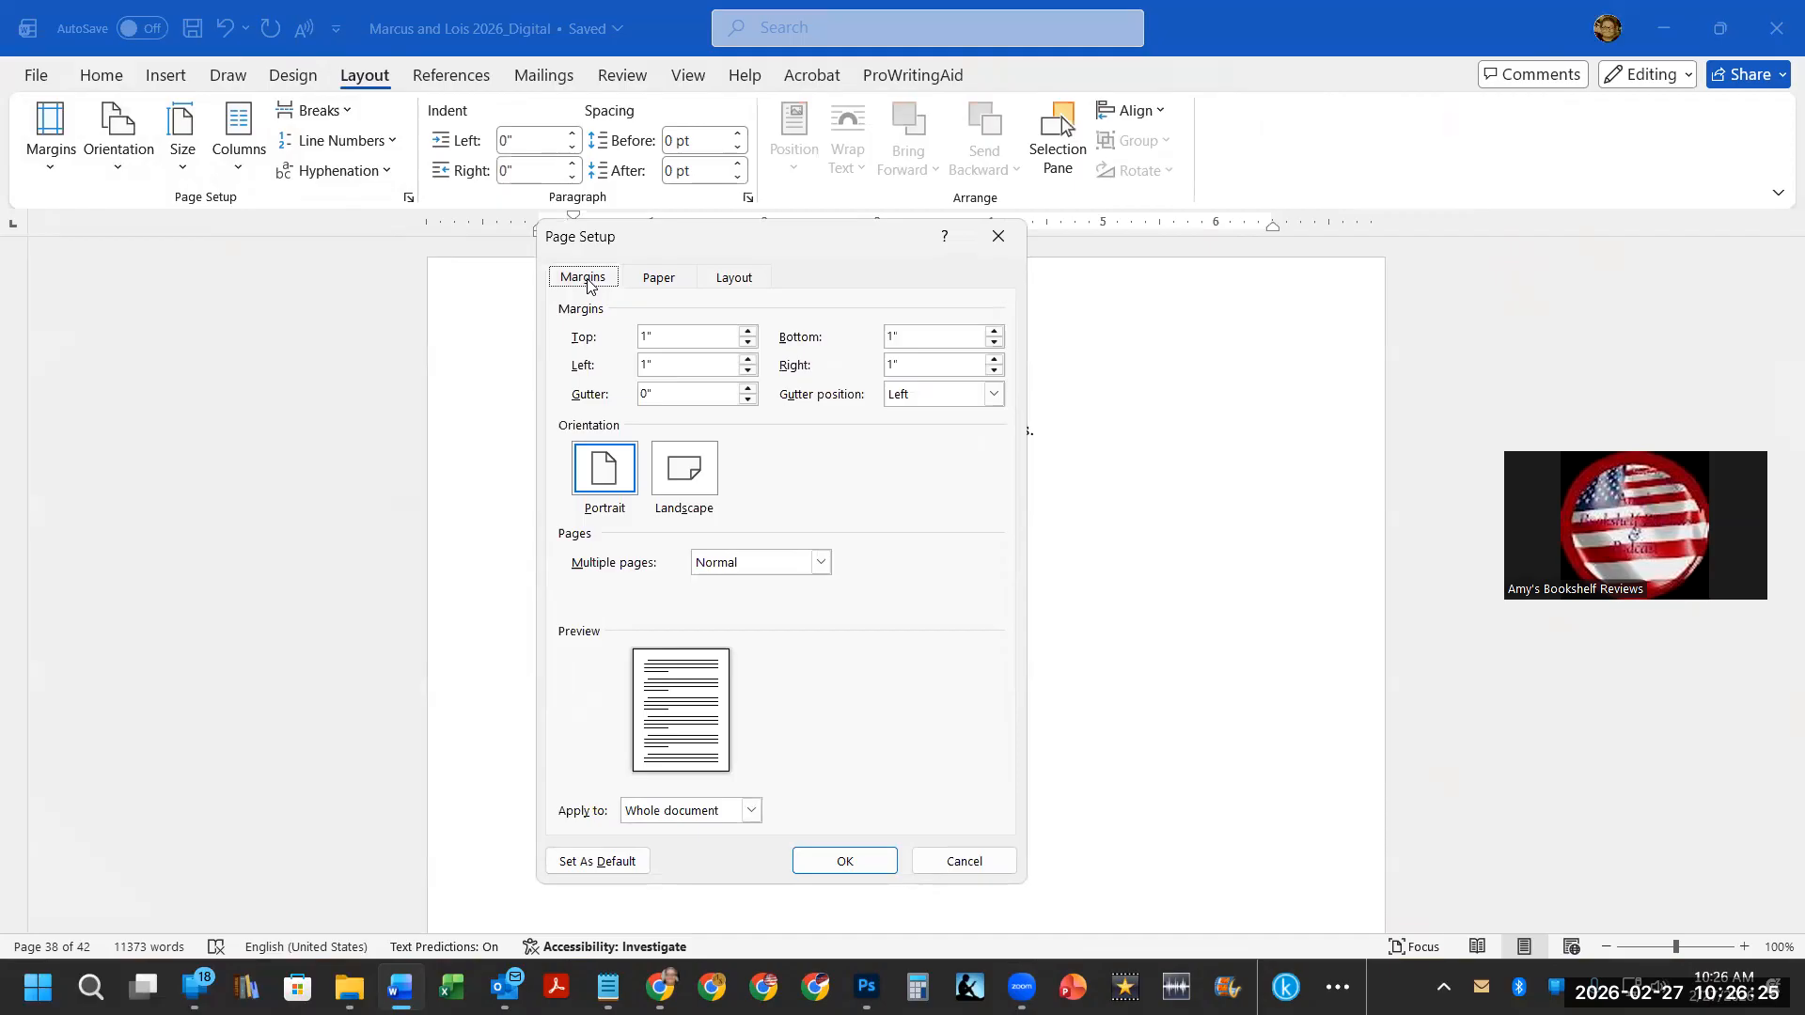
{"action": "left_click_drag", "start_coordinate": [693, 336], "coordinate": [575, 317]}
{"action": "type", "text": ".5"}
{"action": "key", "text": "Tab"}
{"action": "type", "text": ".5"}
{"action": "key", "text": "Tab"}
{"action": "type", "text": ".5"}
{"action": "key", "text": "Tab"}
{"action": "type", "text": ".5"}
{"action": "key", "text": "Tab"}
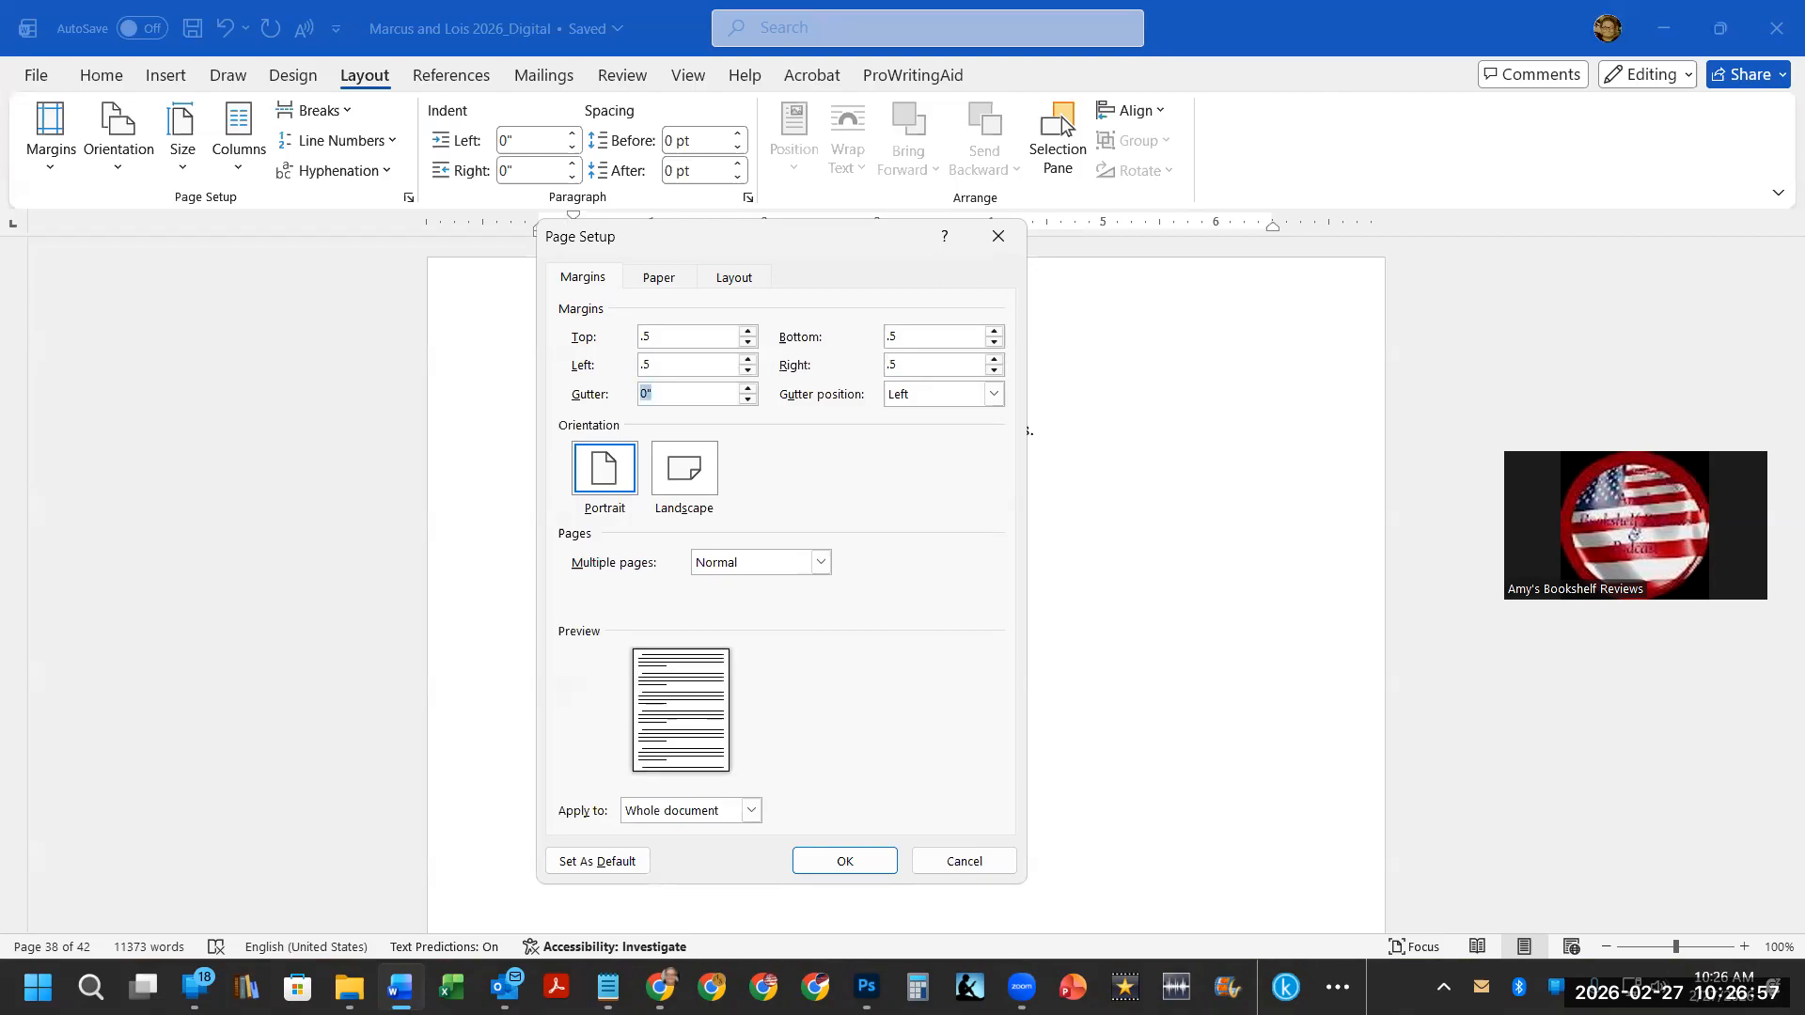
Set the gutter to 0.13 inch and switch multiple pages to Mirror margins.
{"action": "type", "text": ".13"}
{"action": "left_click", "coordinate": [738, 563]}
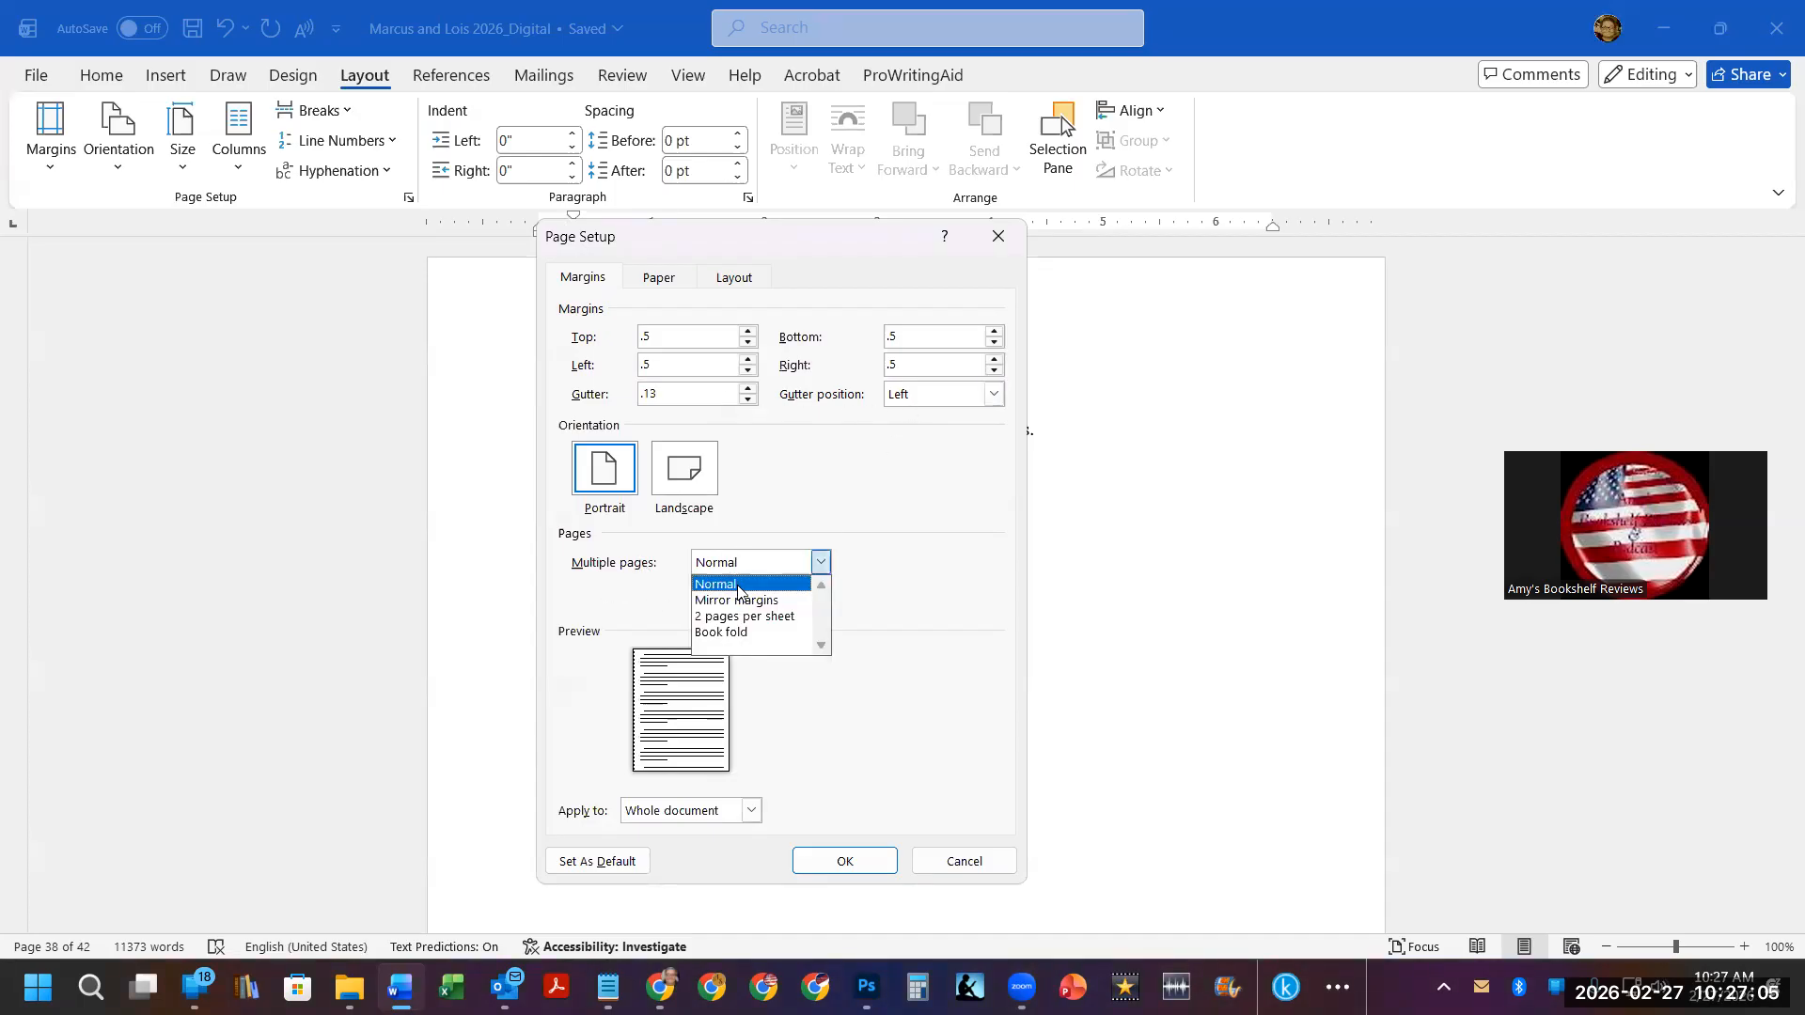
{"action": "left_click", "coordinate": [738, 601]}
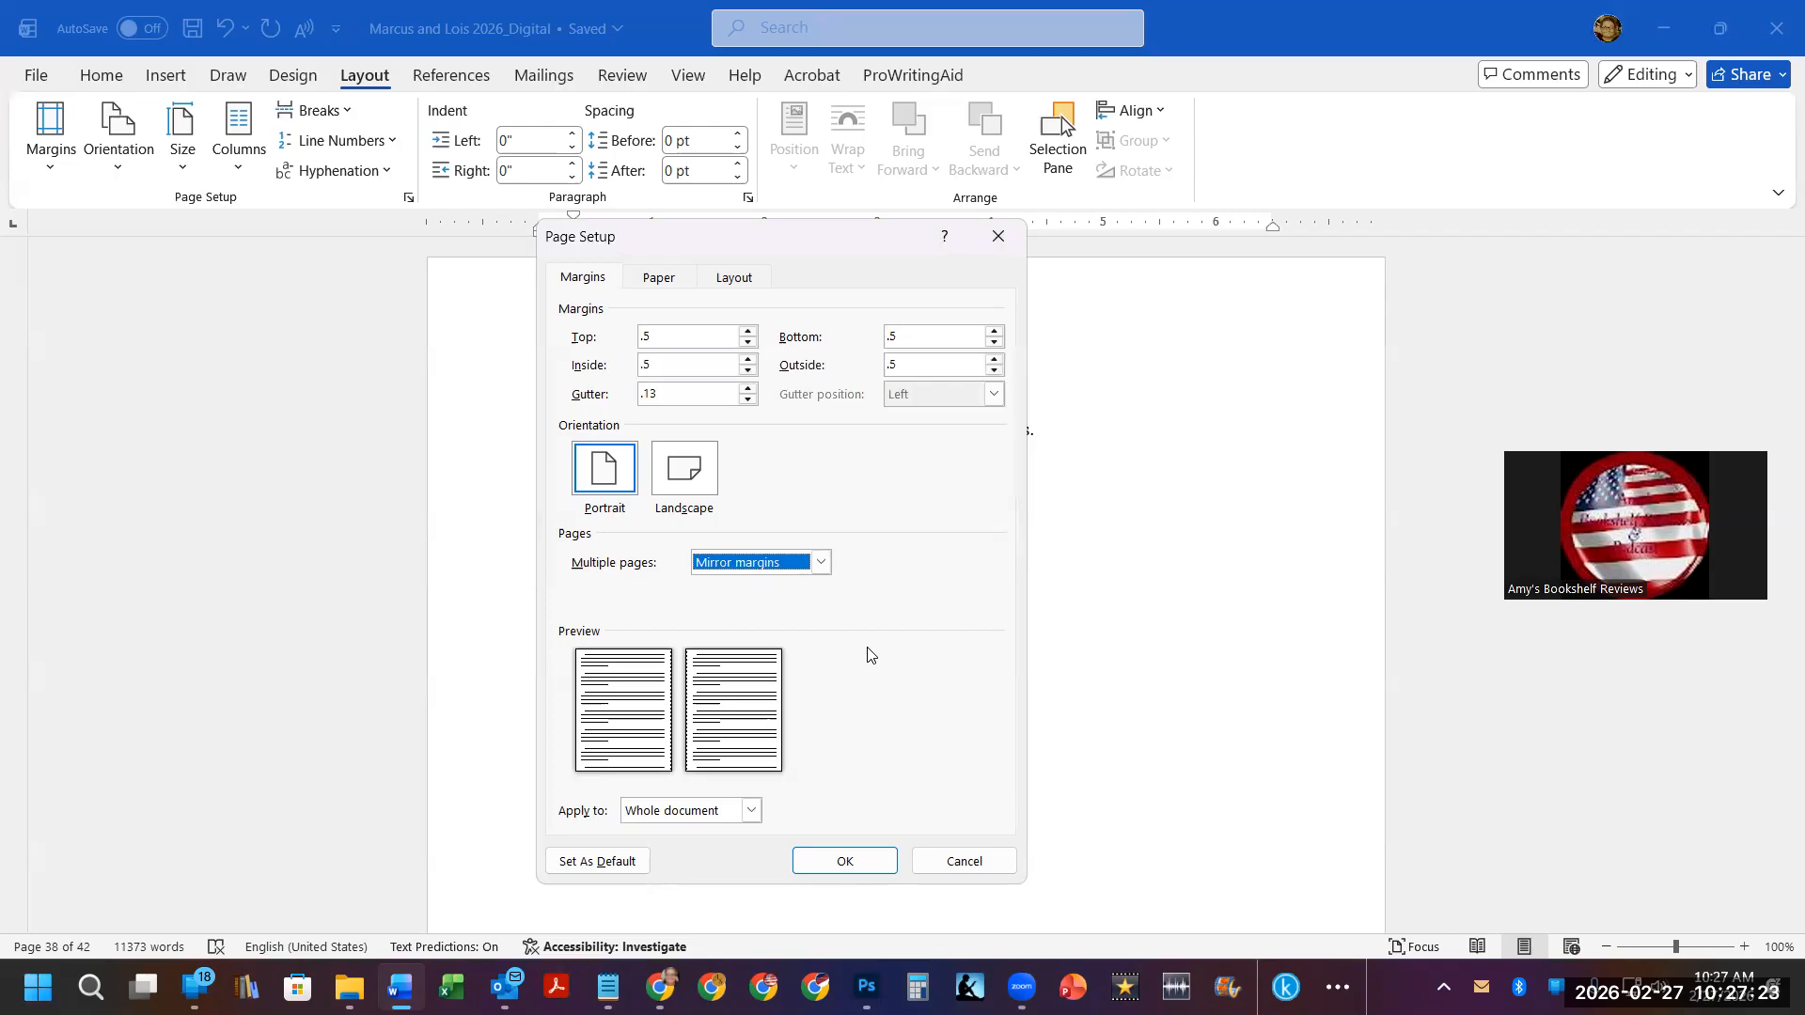
Set the paper size to 5 inches wide by 8 inches high.
{"action": "left_click", "coordinate": [658, 280]}
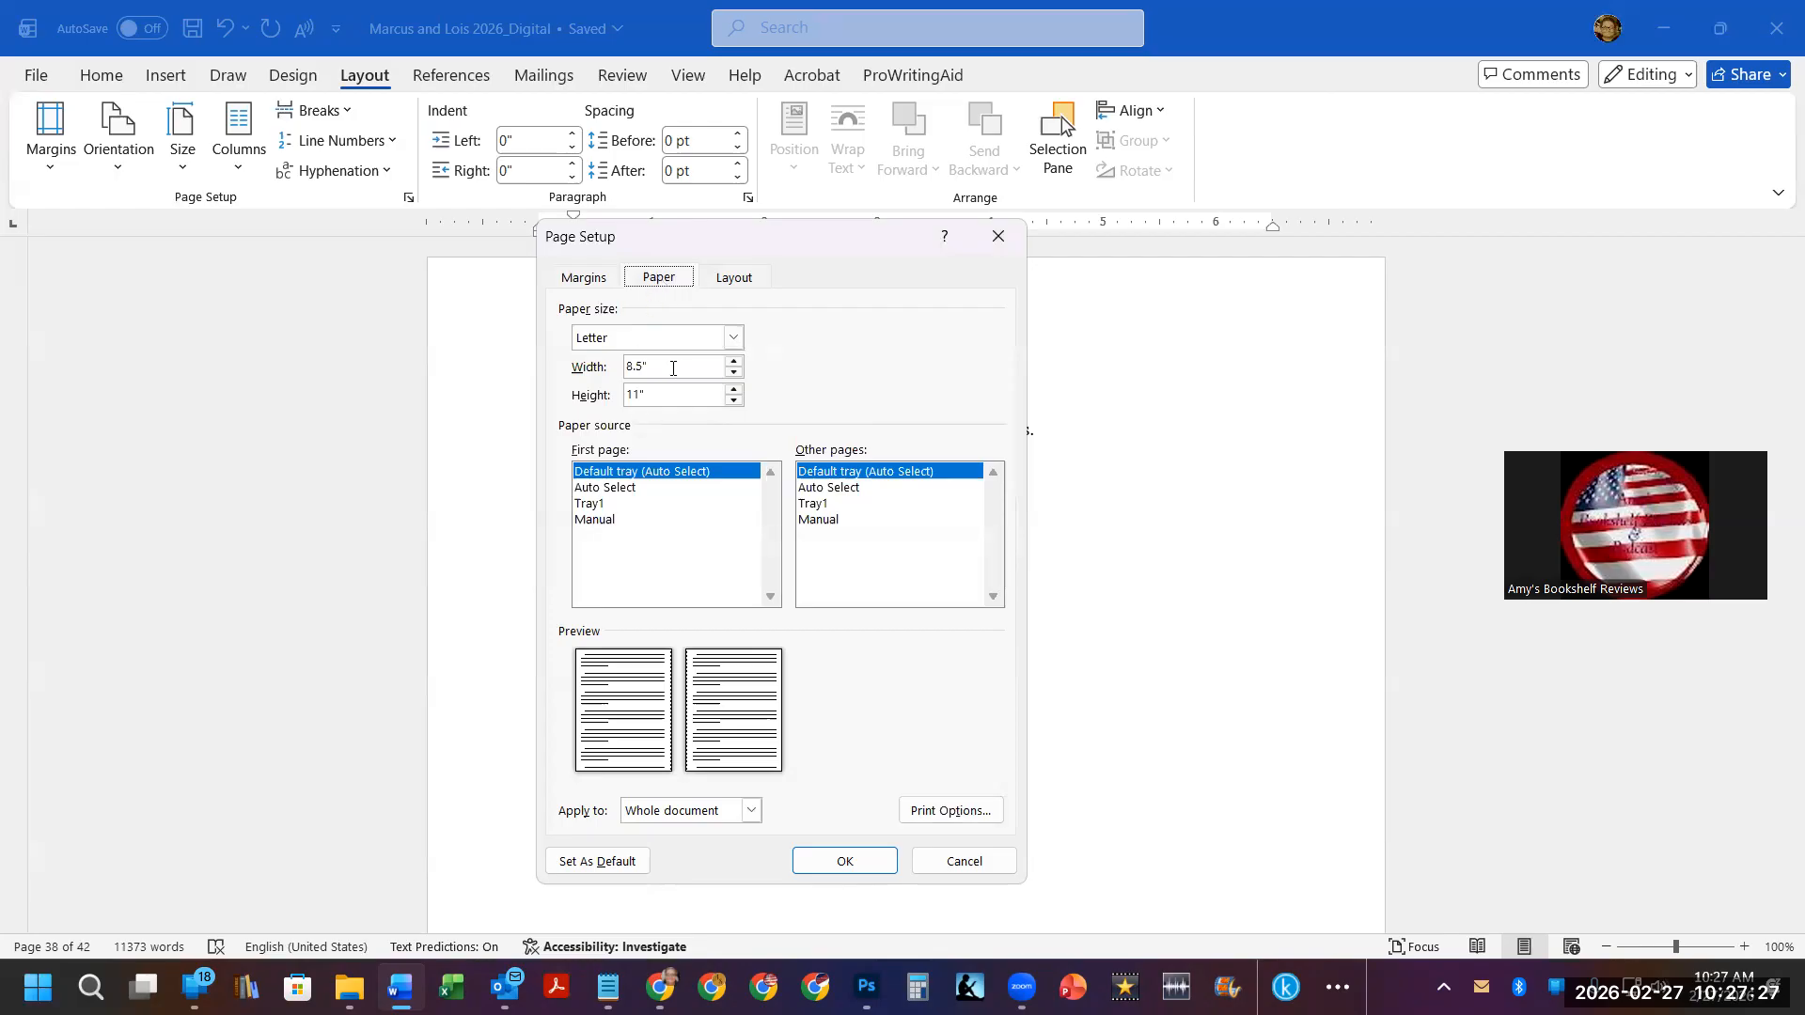
{"action": "left_click_drag", "start_coordinate": [674, 368], "coordinate": [579, 368]}
{"action": "type", "text": "5"}
{"action": "key", "text": "Tab"}
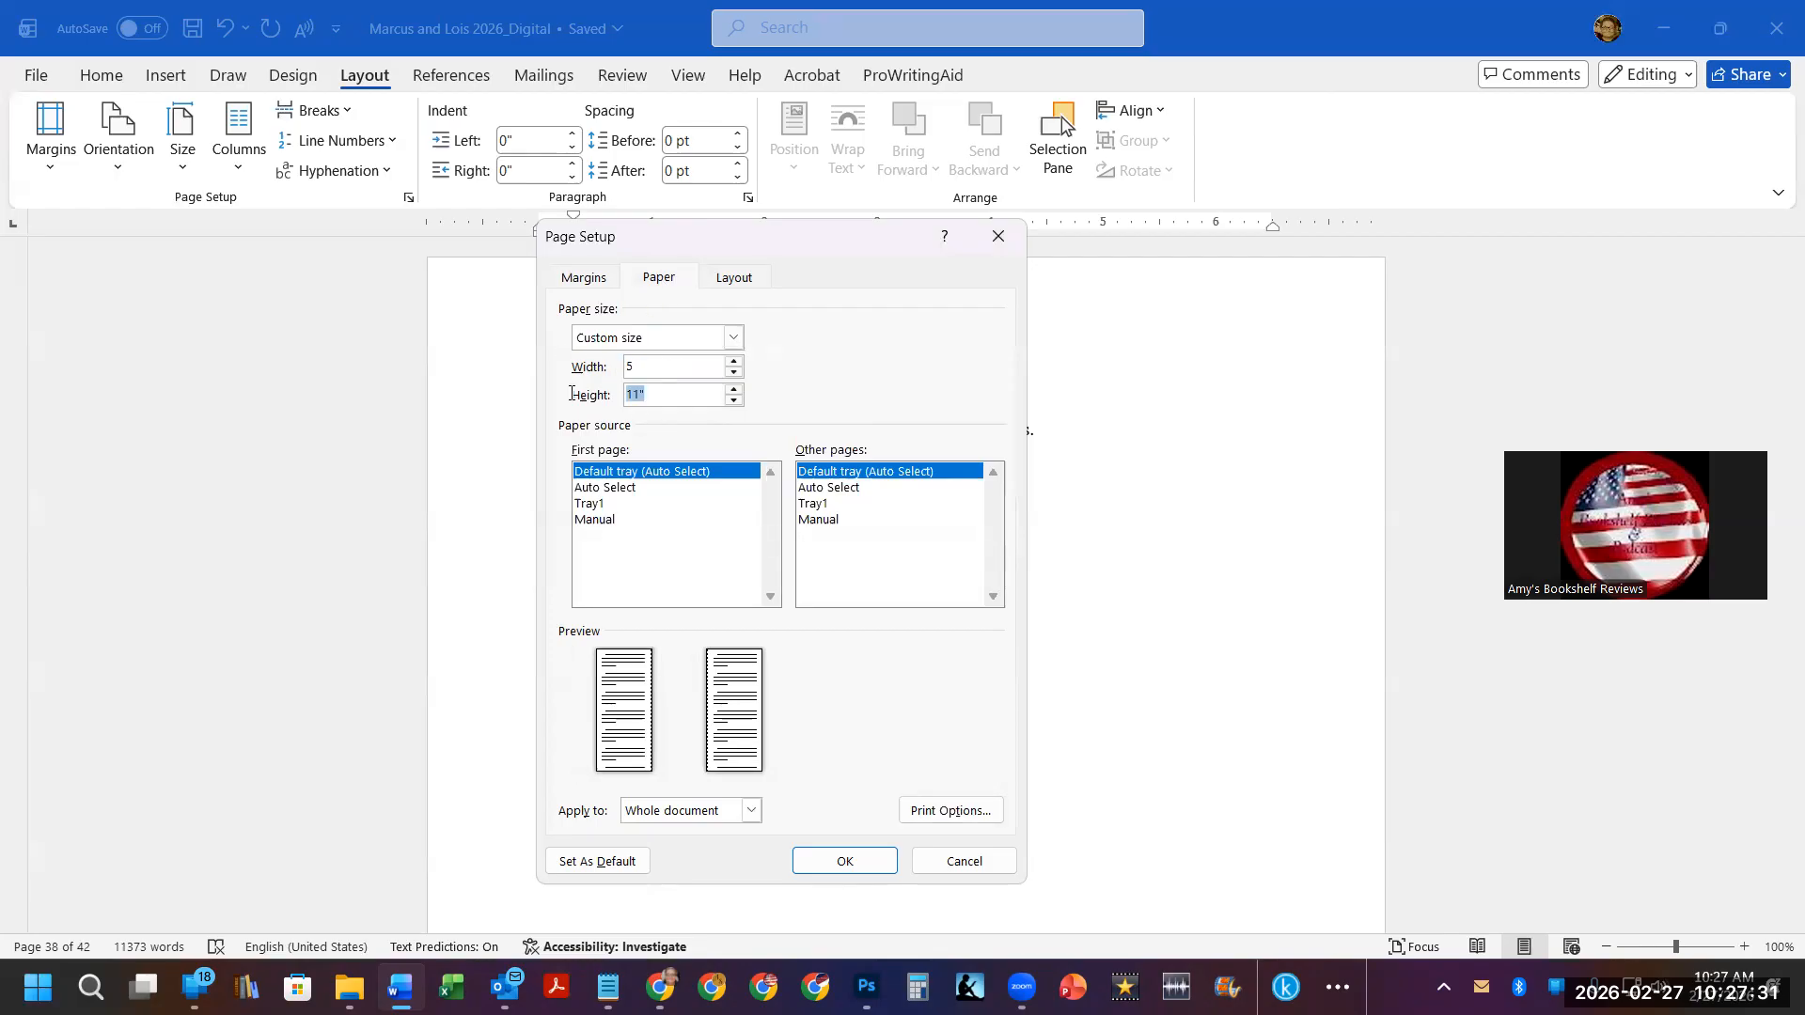
{"action": "type", "text": "8"}
Enable a different first page for headers and footers and apply the page setup.
{"action": "left_click", "coordinate": [738, 278]}
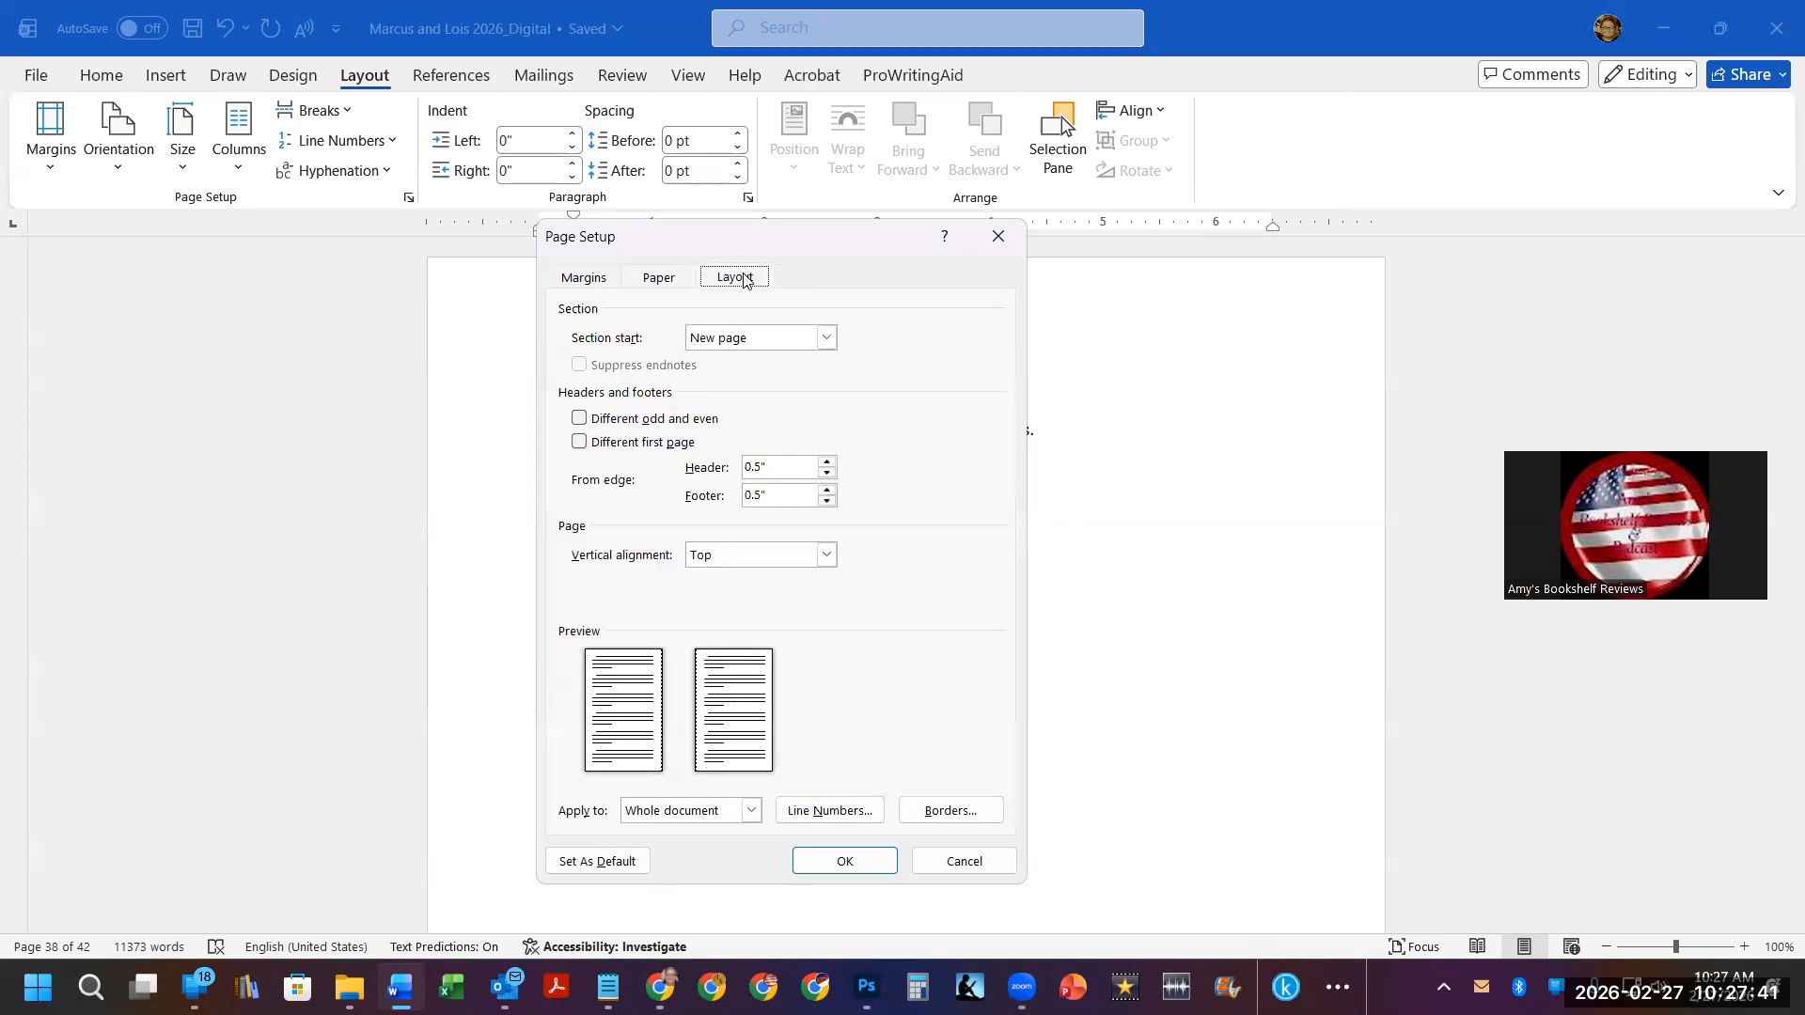
{"action": "left_click", "coordinate": [630, 448]}
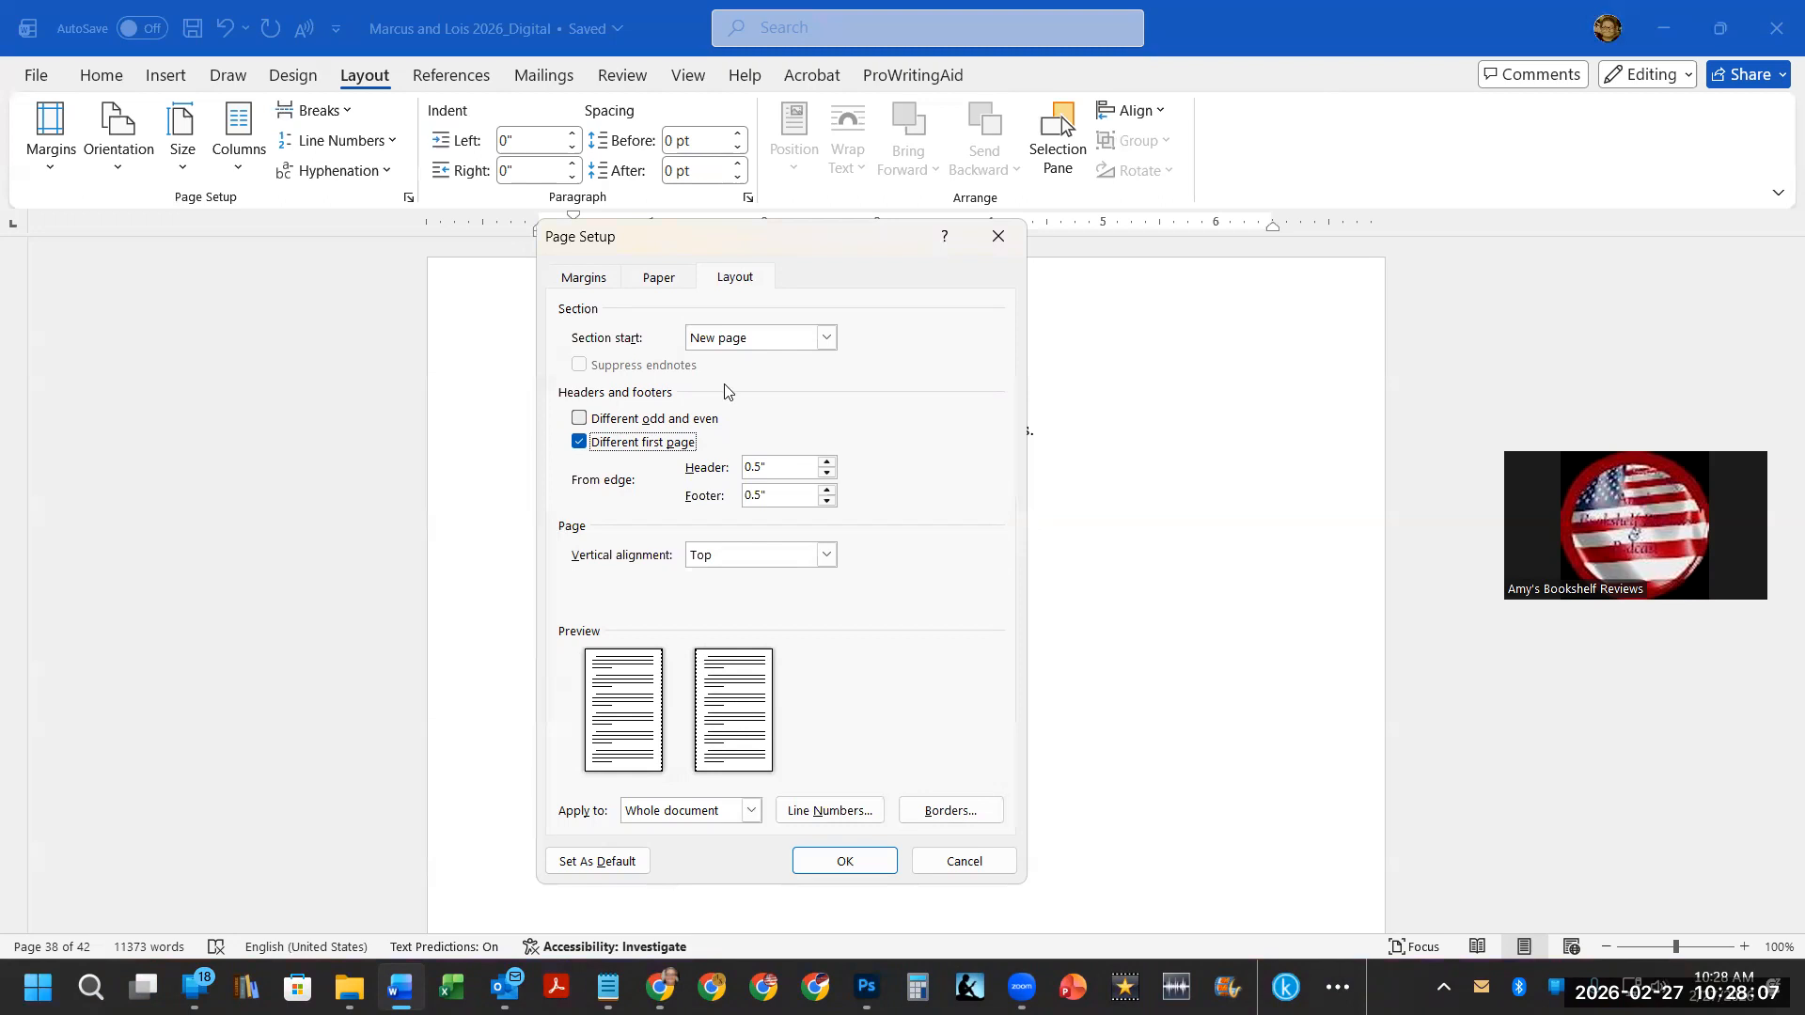
{"action": "left_click", "coordinate": [825, 338]}
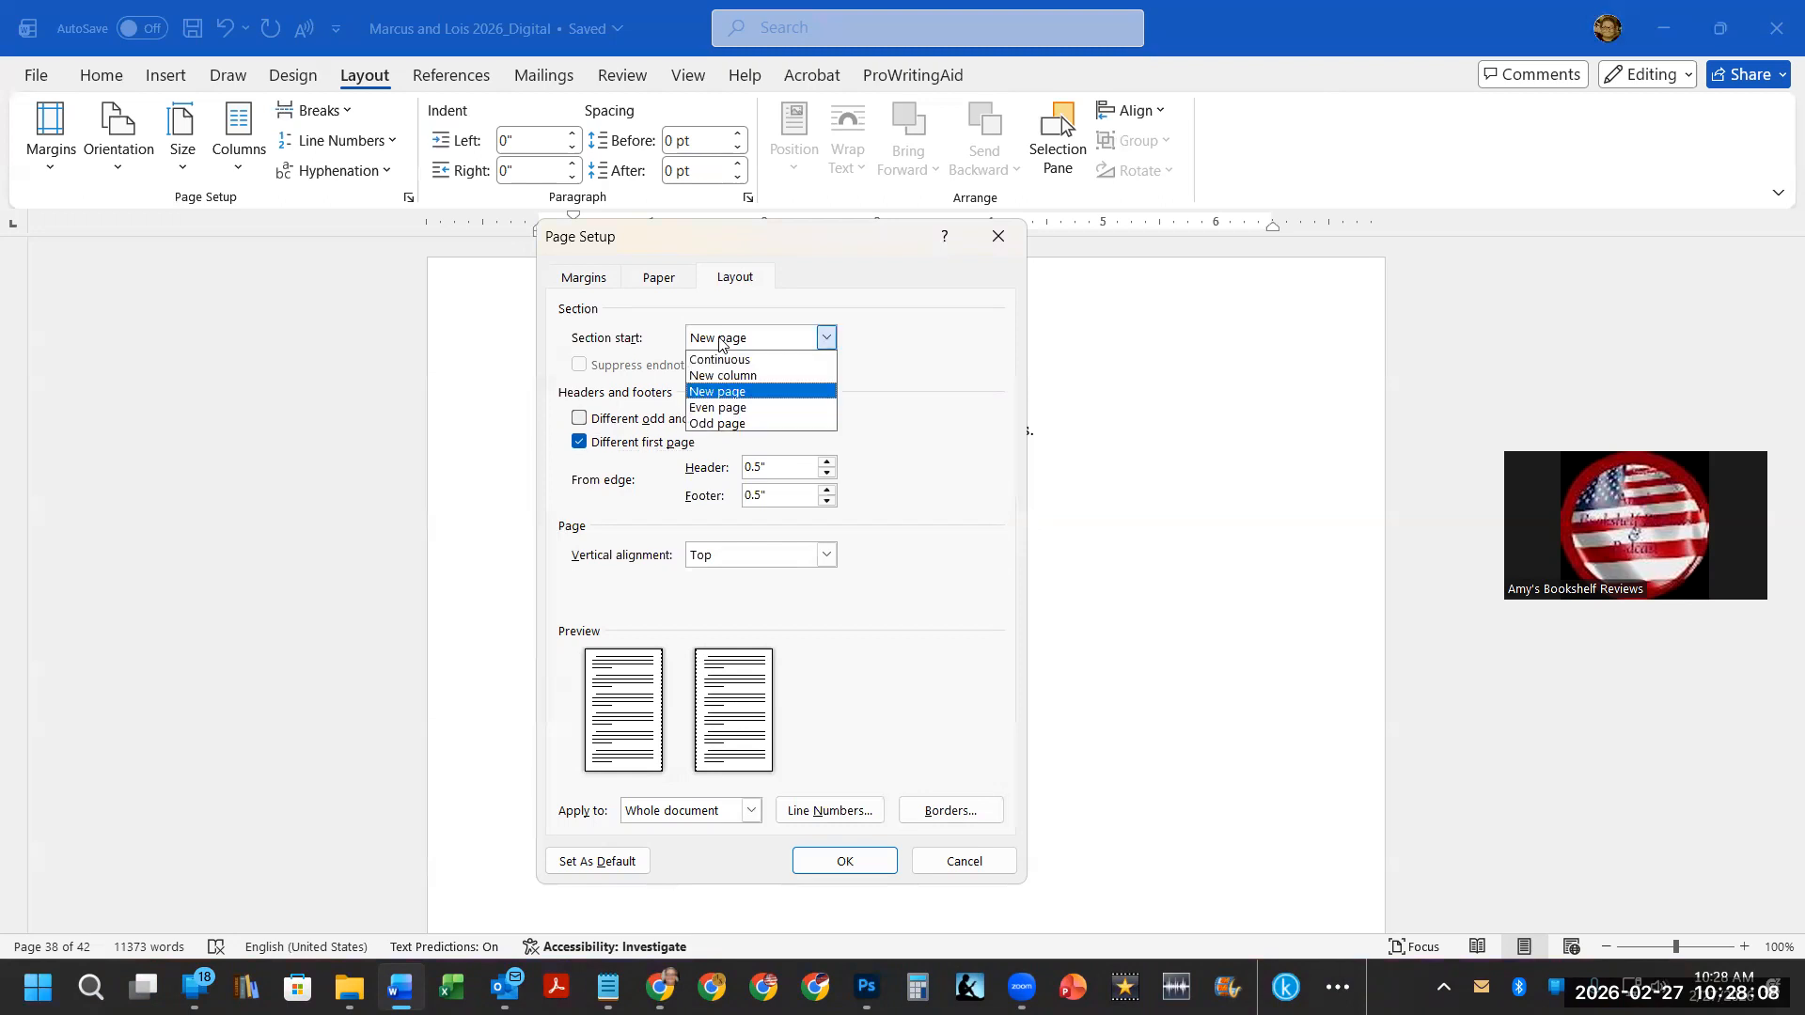
{"action": "left_click", "coordinate": [854, 404]}
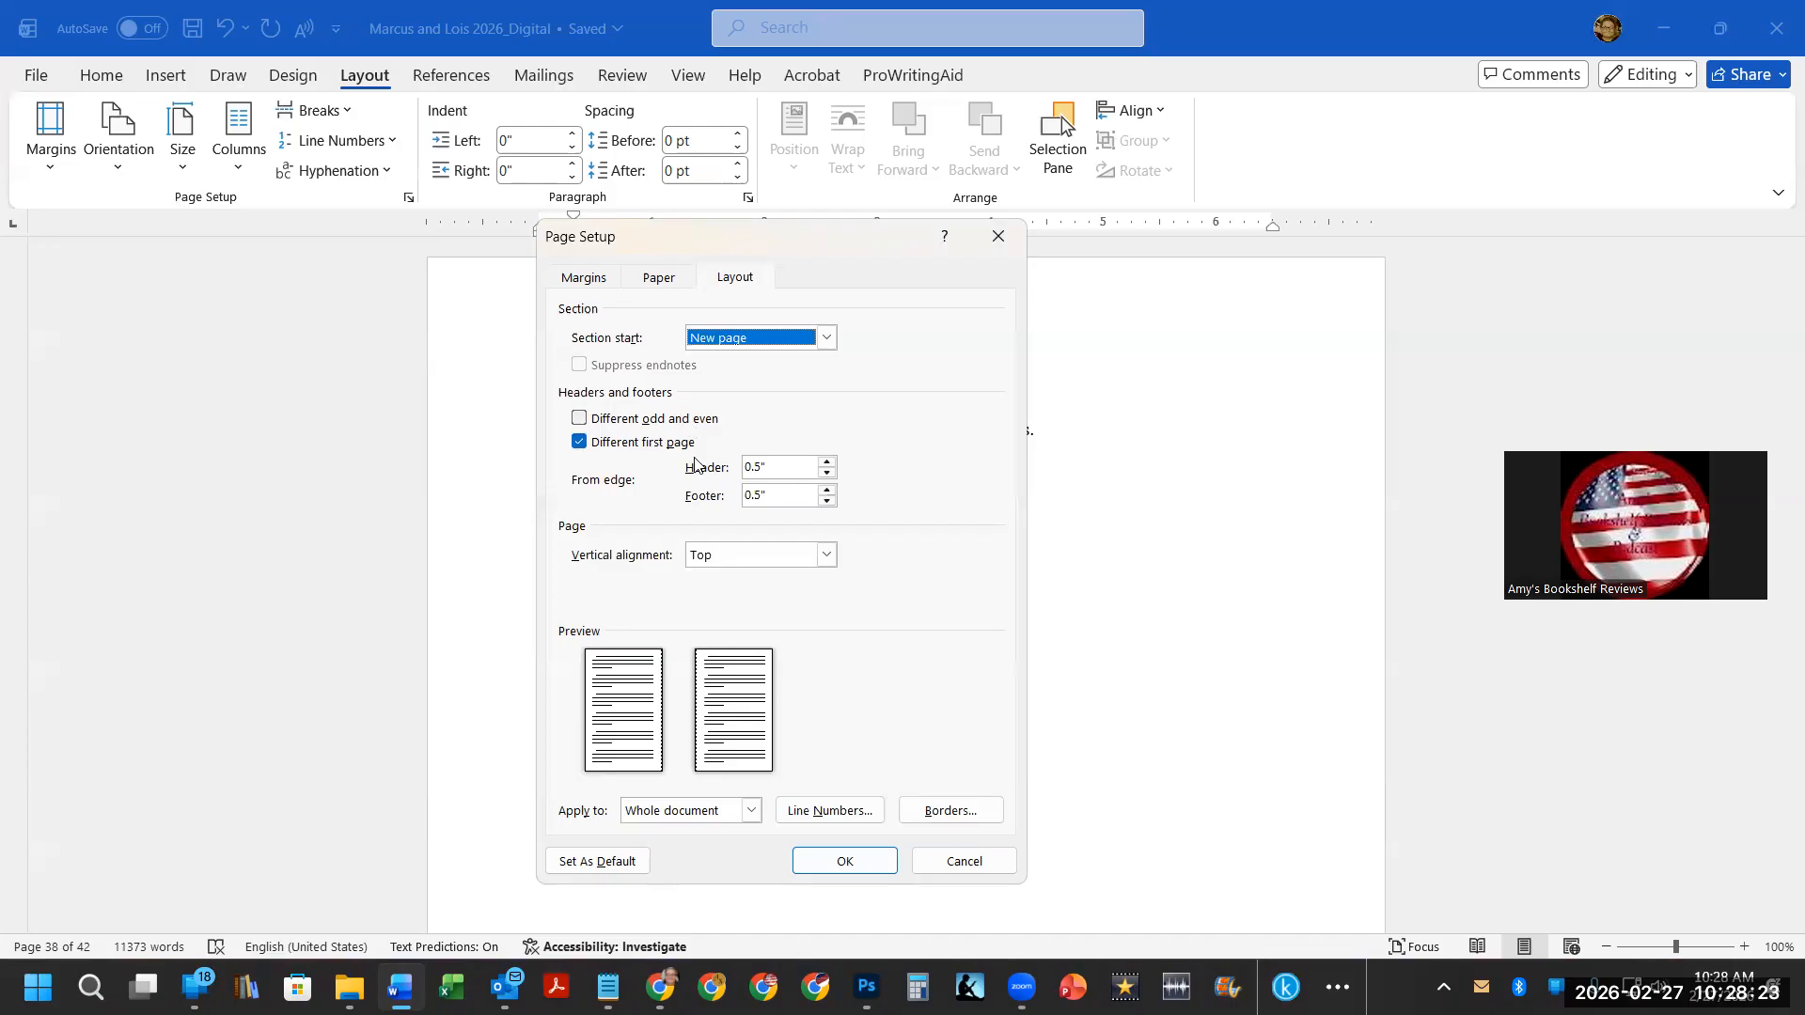
{"action": "left_click", "coordinate": [846, 865]}
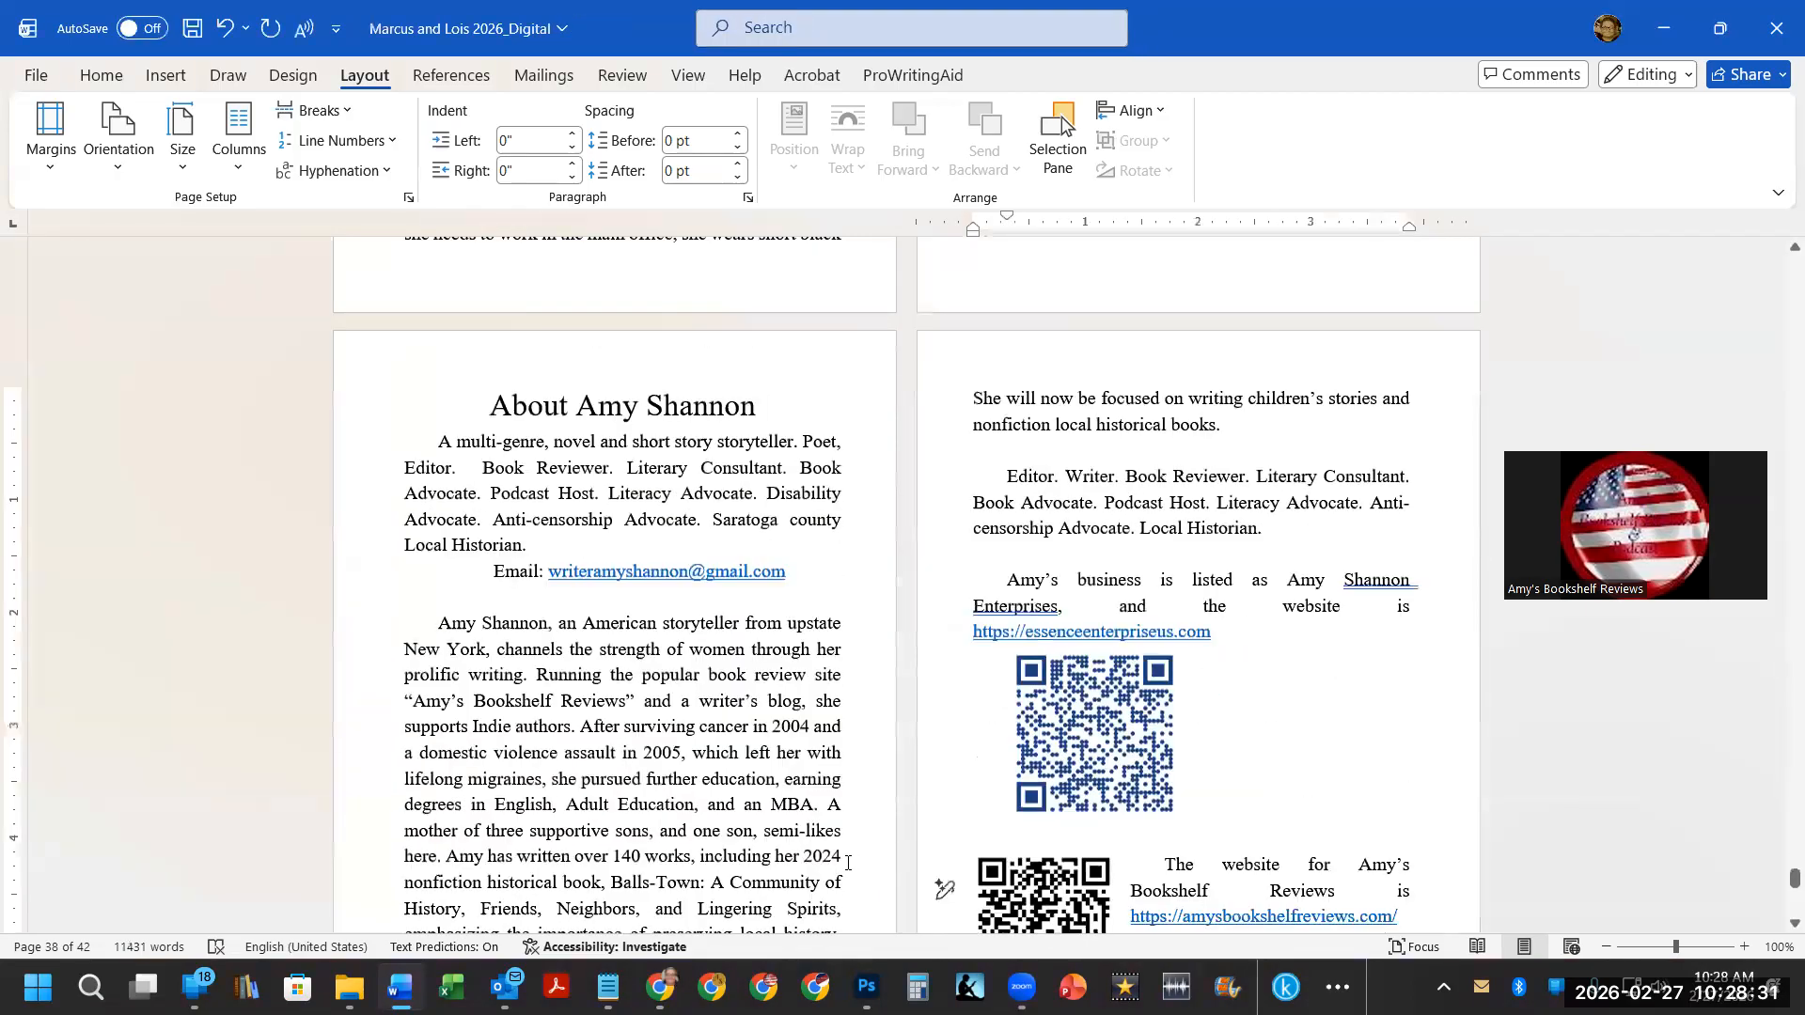
Remove the hyperlink from the Amy's Bookshelf Reviews website address on the author page.
{"action": "scroll", "coordinate": [676, 564], "scroll_direction": "up", "scroll_amount": 5}
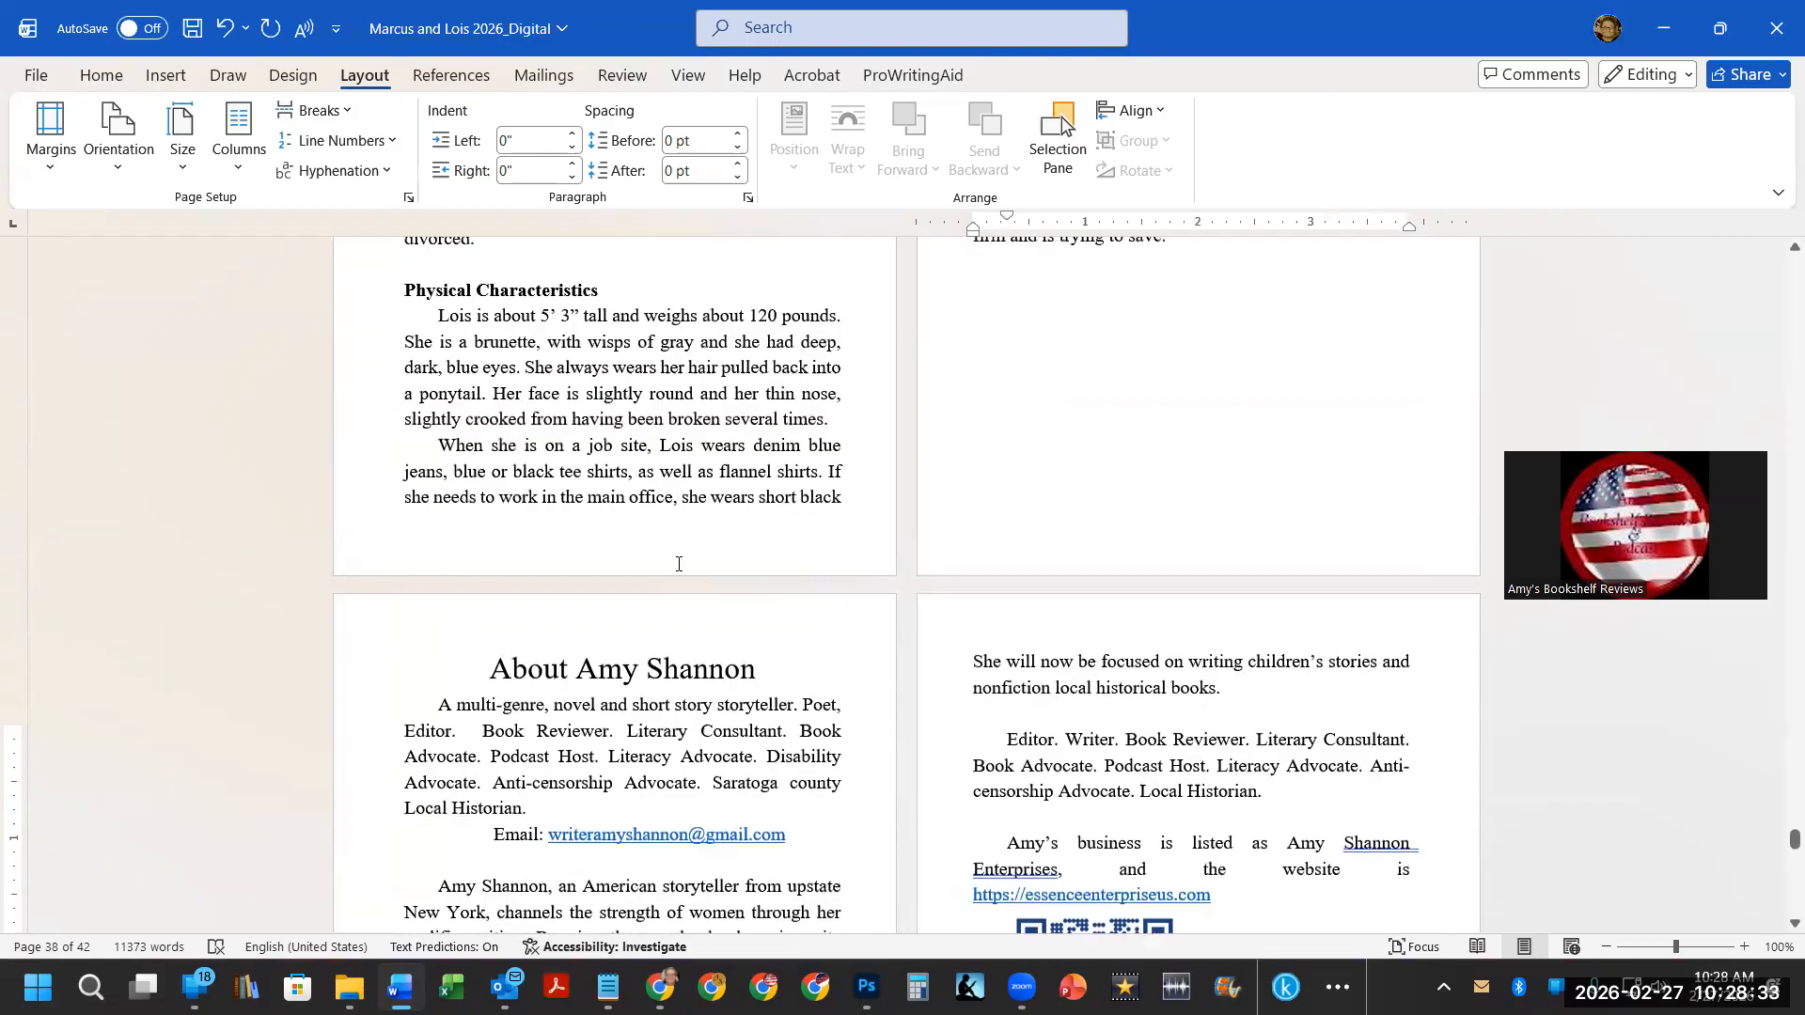
{"action": "left_click_drag", "start_coordinate": [1779, 840], "coordinate": [1780, 885]}
{"action": "scroll", "coordinate": [1021, 661], "scroll_direction": "up", "scroll_amount": 16}
{"action": "scroll", "coordinate": [1019, 660], "scroll_direction": "up", "scroll_amount": 10}
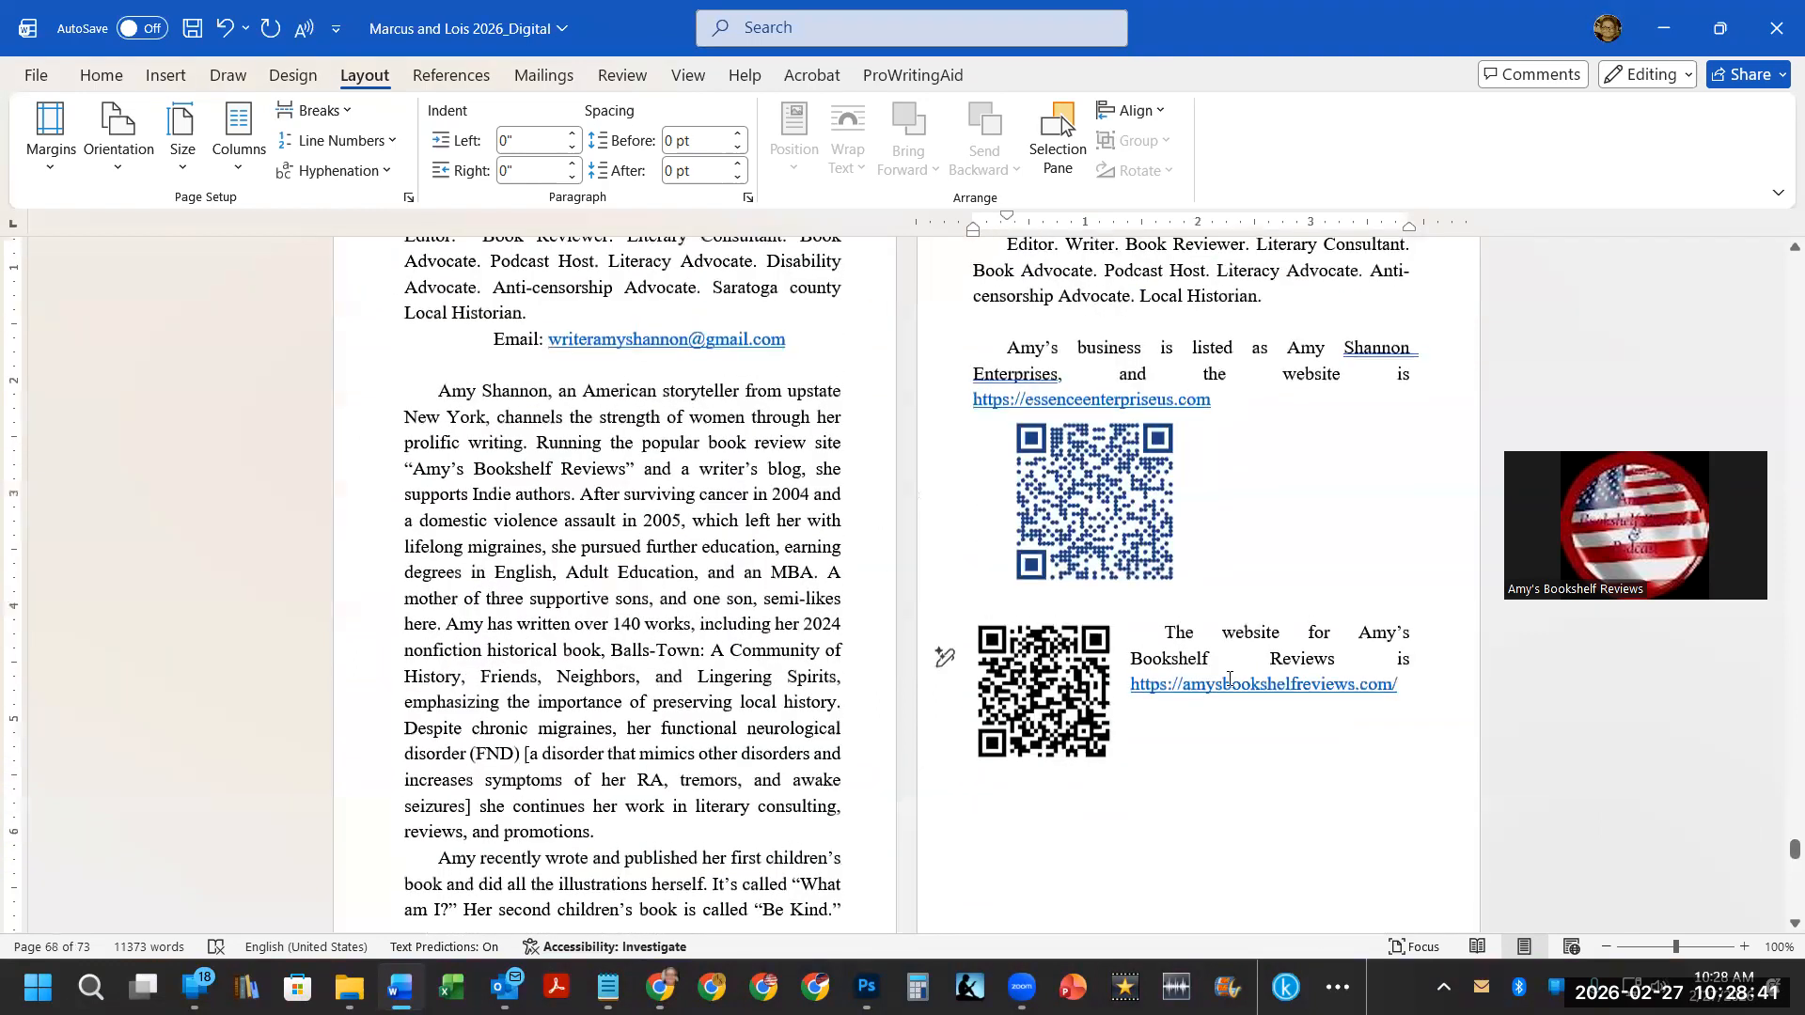
{"action": "left_click", "coordinate": [1165, 636]}
{"action": "right_click", "coordinate": [1239, 686]}
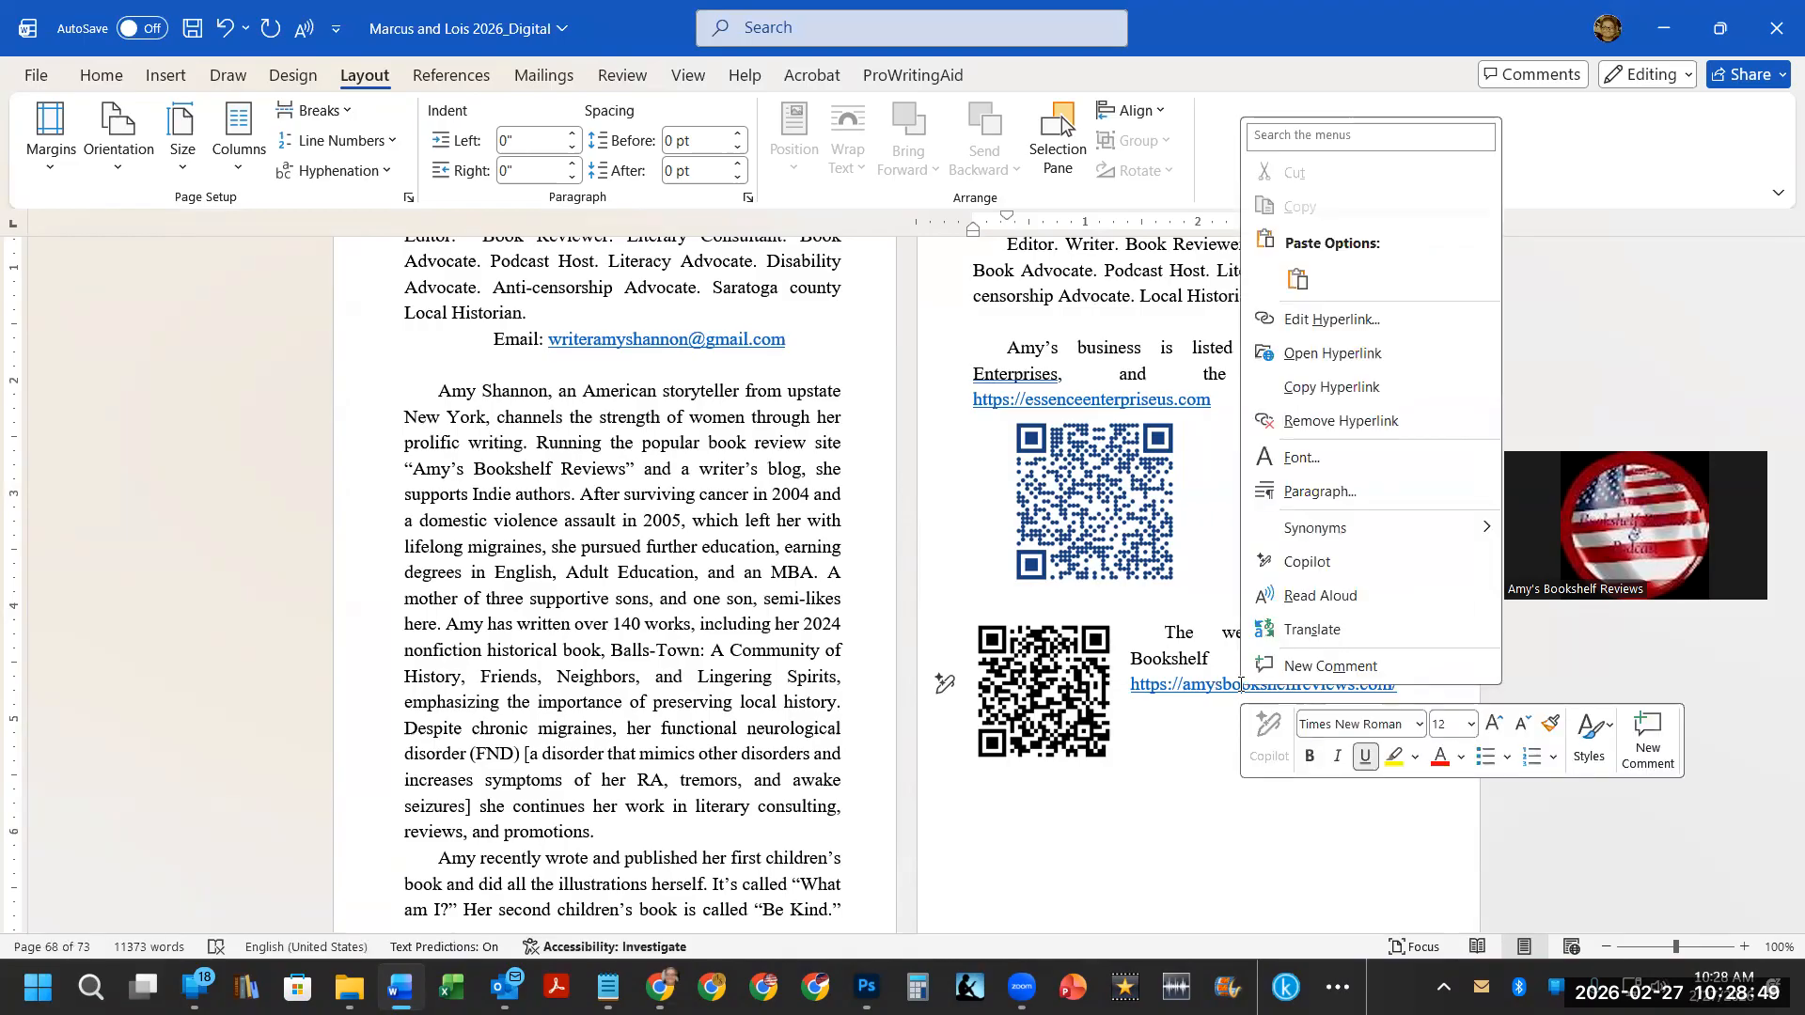
{"action": "left_click", "coordinate": [1344, 420]}
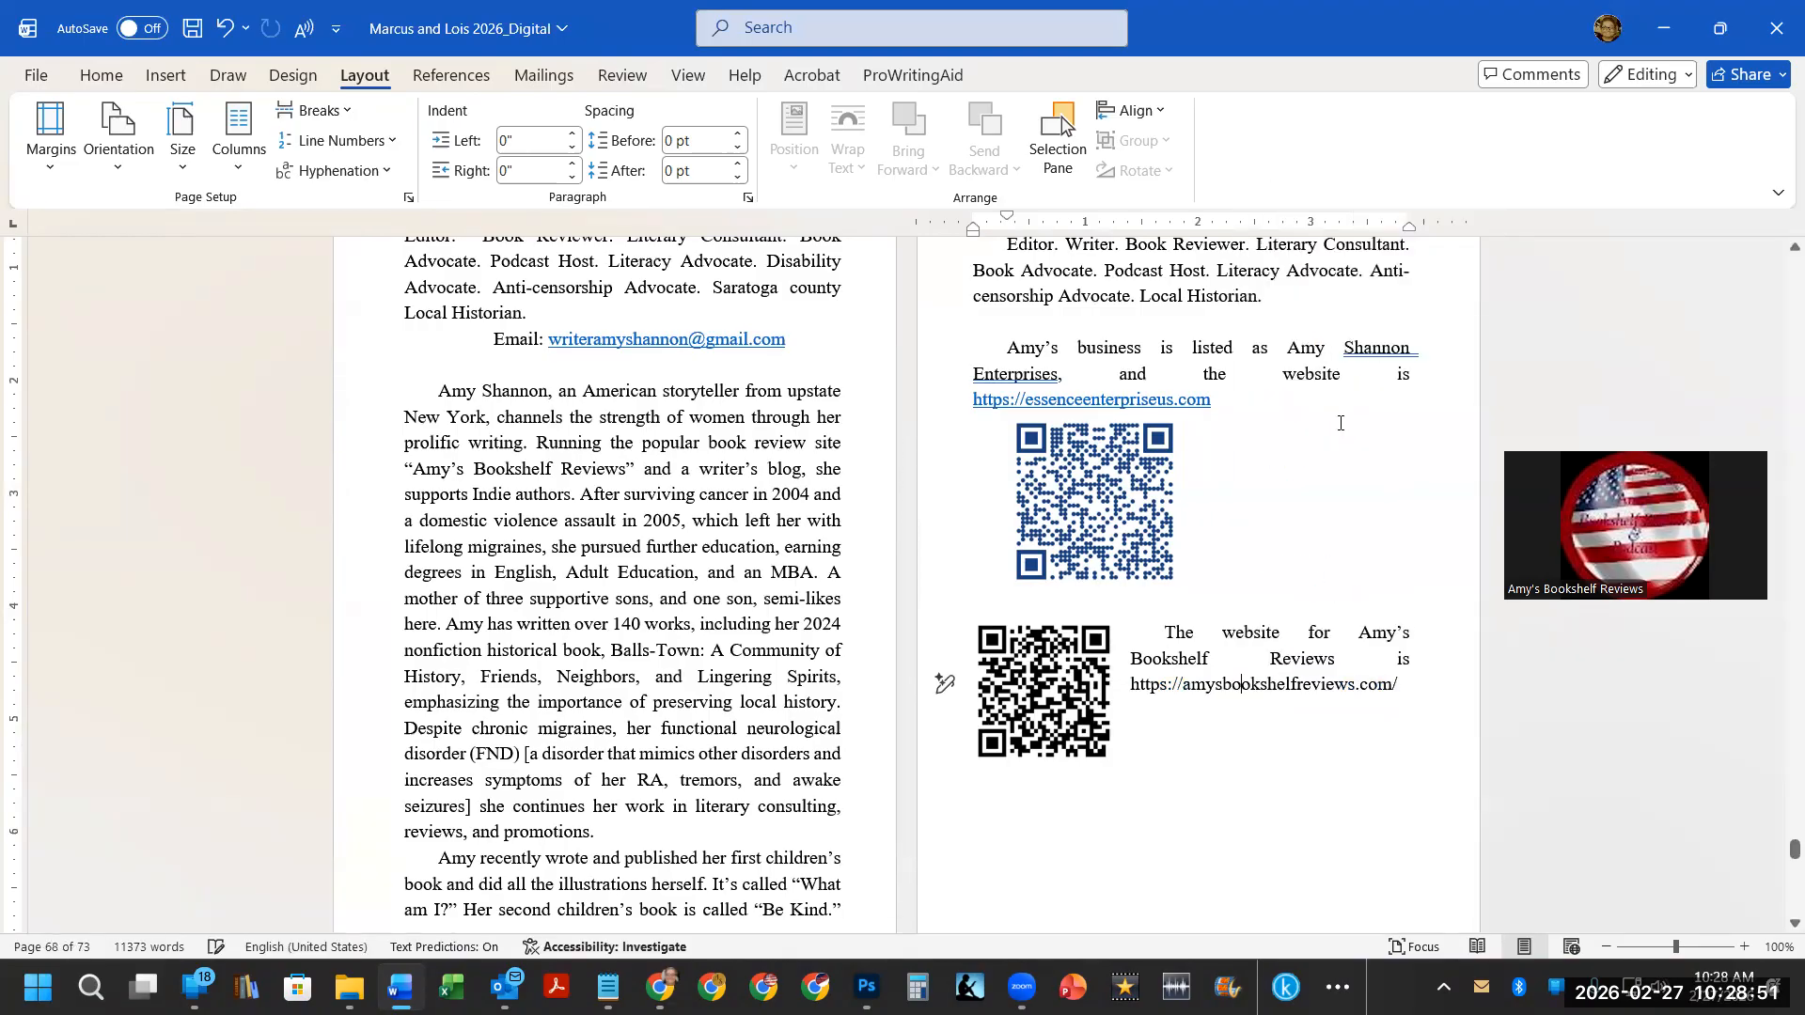
Remove the hyperlinks from the Essence Enterprises web address and the author's email address.
{"action": "right_click", "coordinate": [1072, 403]}
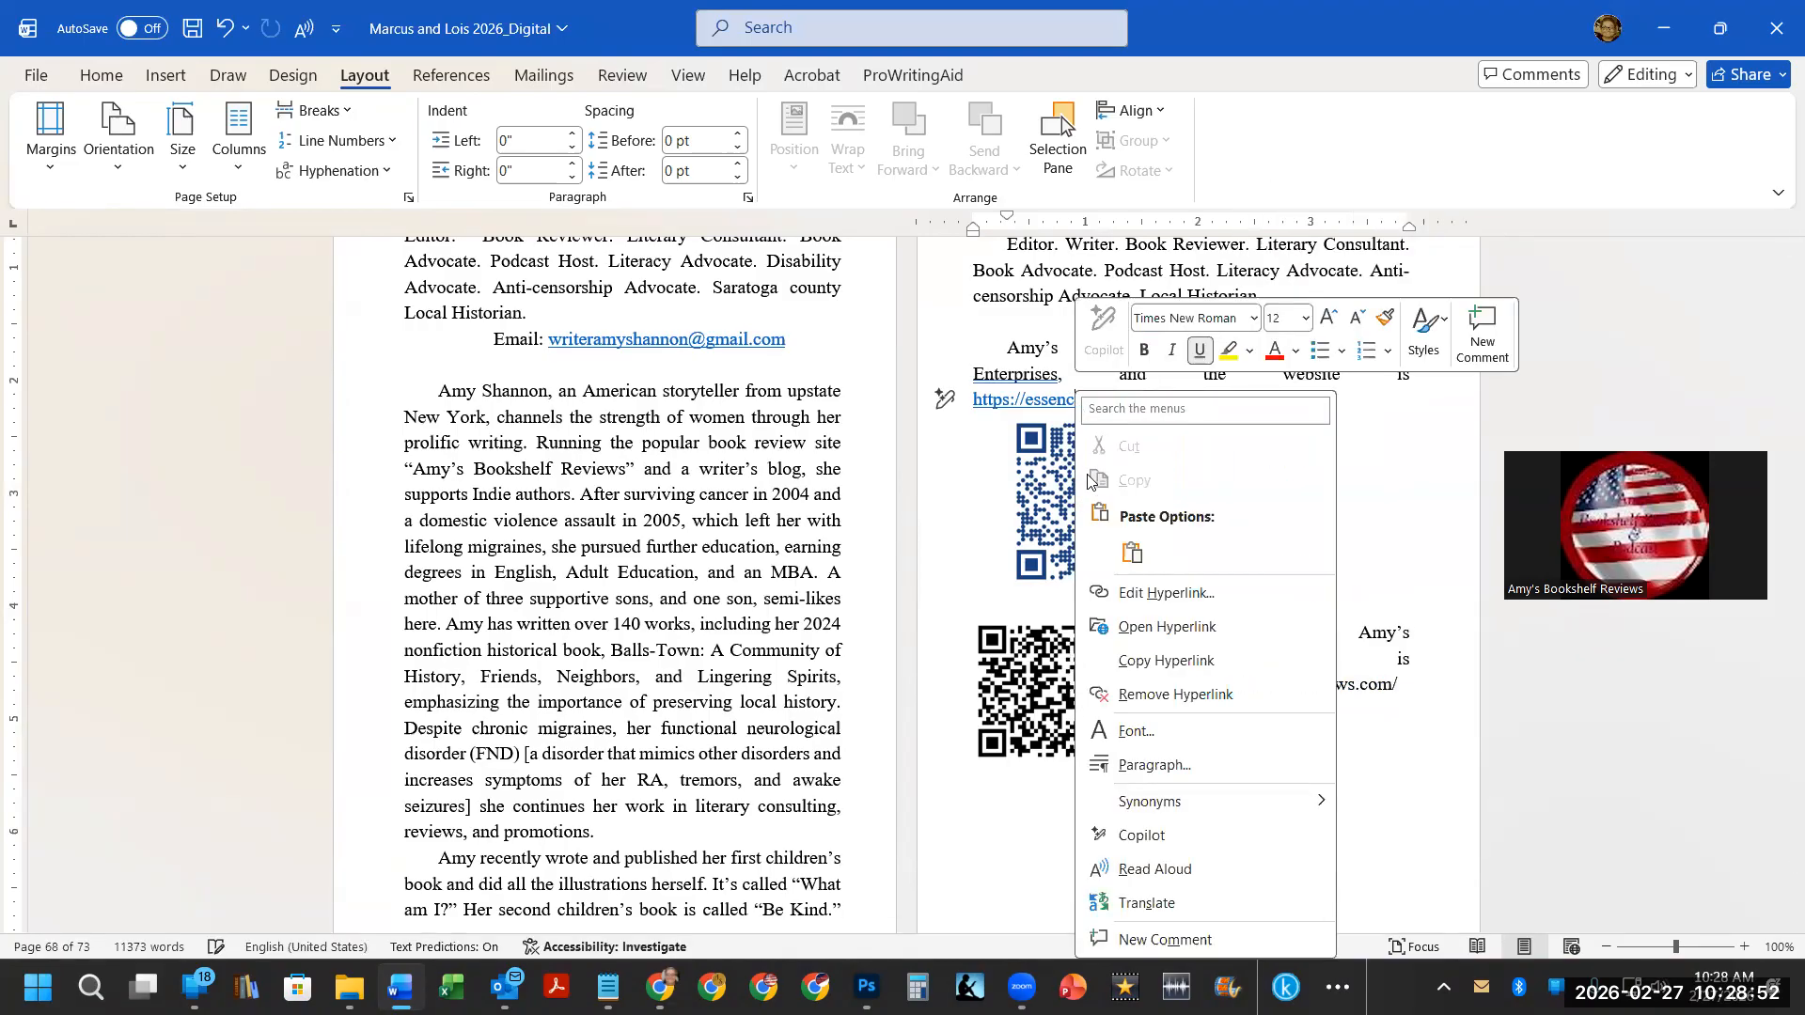
{"action": "left_click", "coordinate": [1162, 692]}
{"action": "right_click", "coordinate": [654, 340]}
{"action": "left_click", "coordinate": [753, 639]}
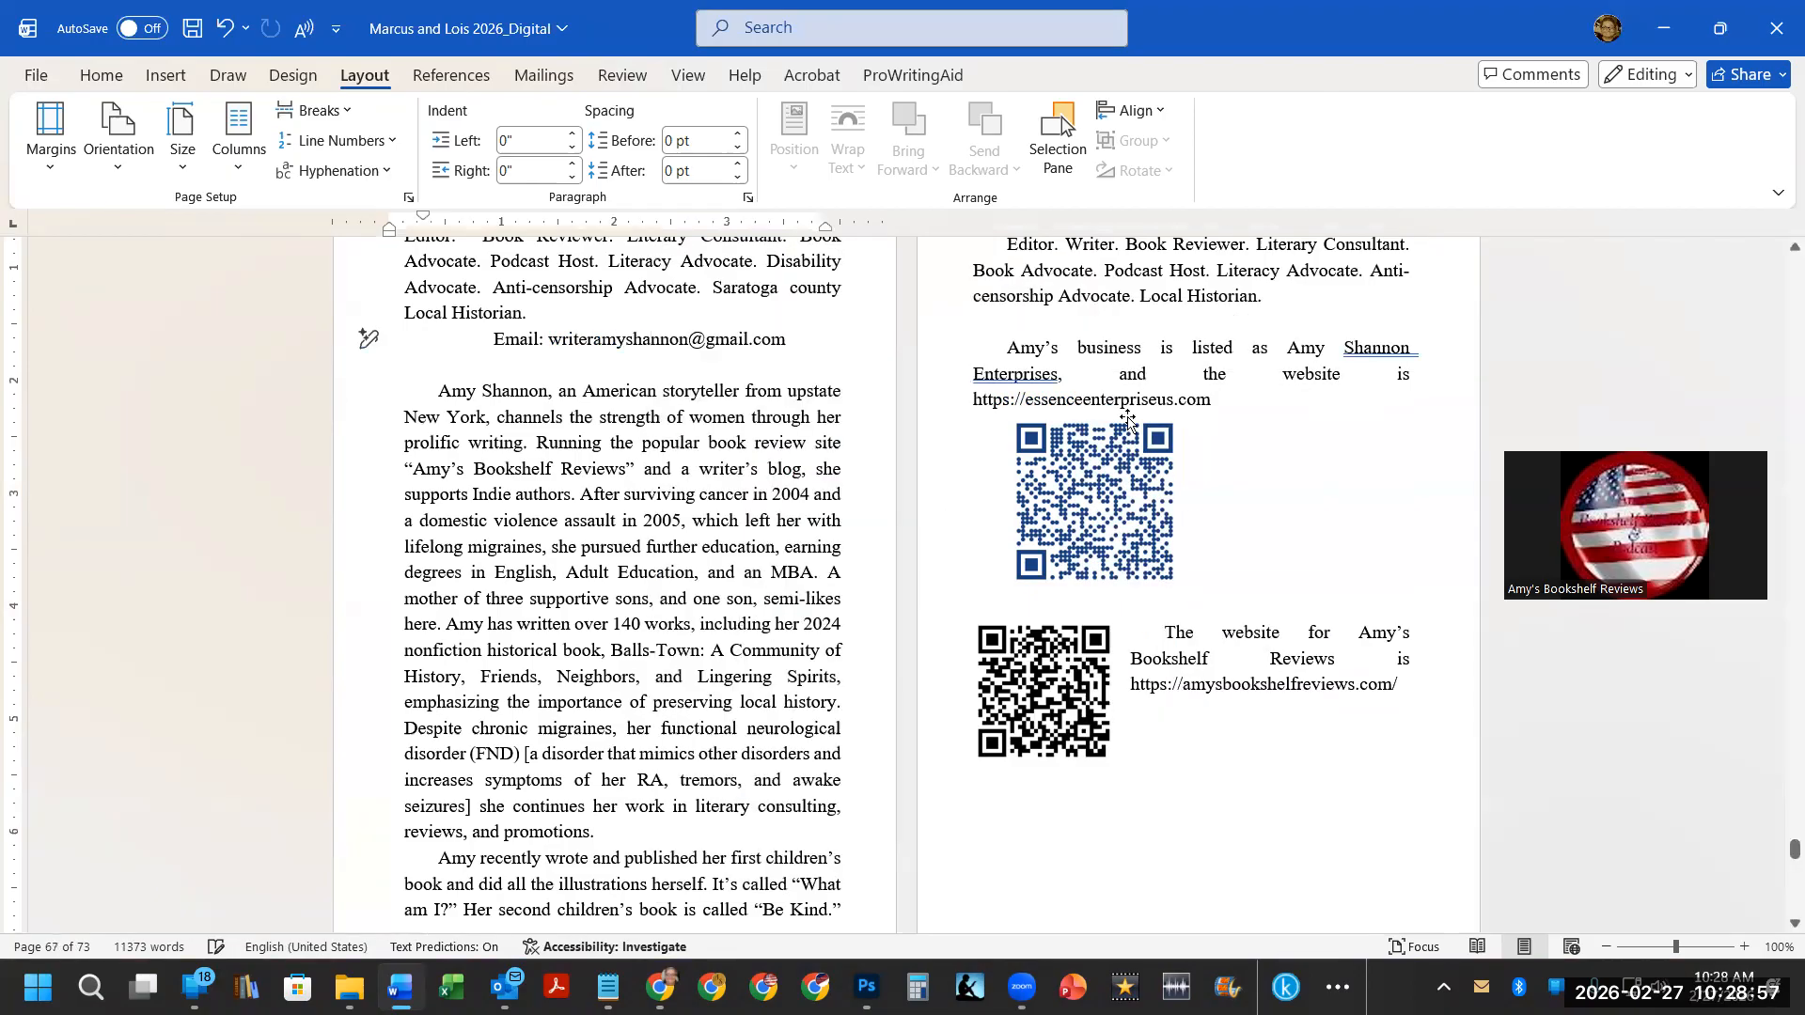
Nudge the lower QR code slightly down and to the right beside its website text.
{"action": "left_click_drag", "start_coordinate": [1044, 499], "coordinate": [1058, 497]}
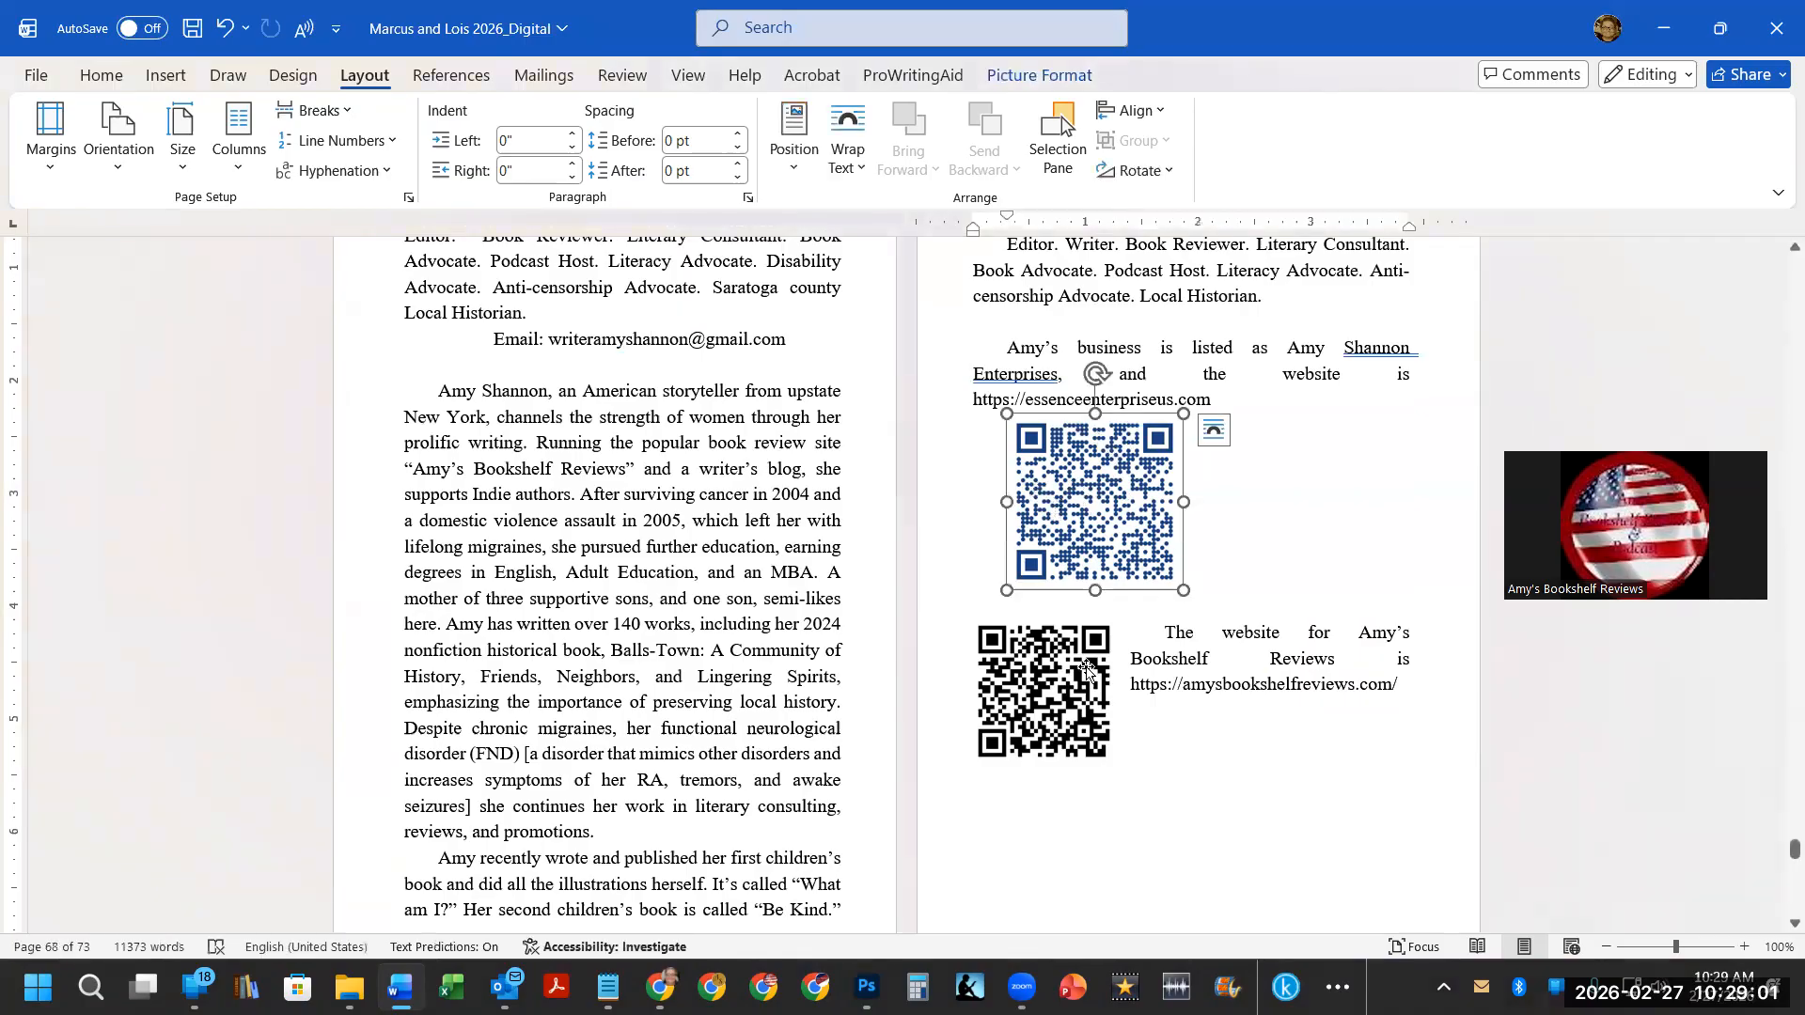
{"action": "left_click_drag", "start_coordinate": [1068, 686], "coordinate": [1088, 701]}
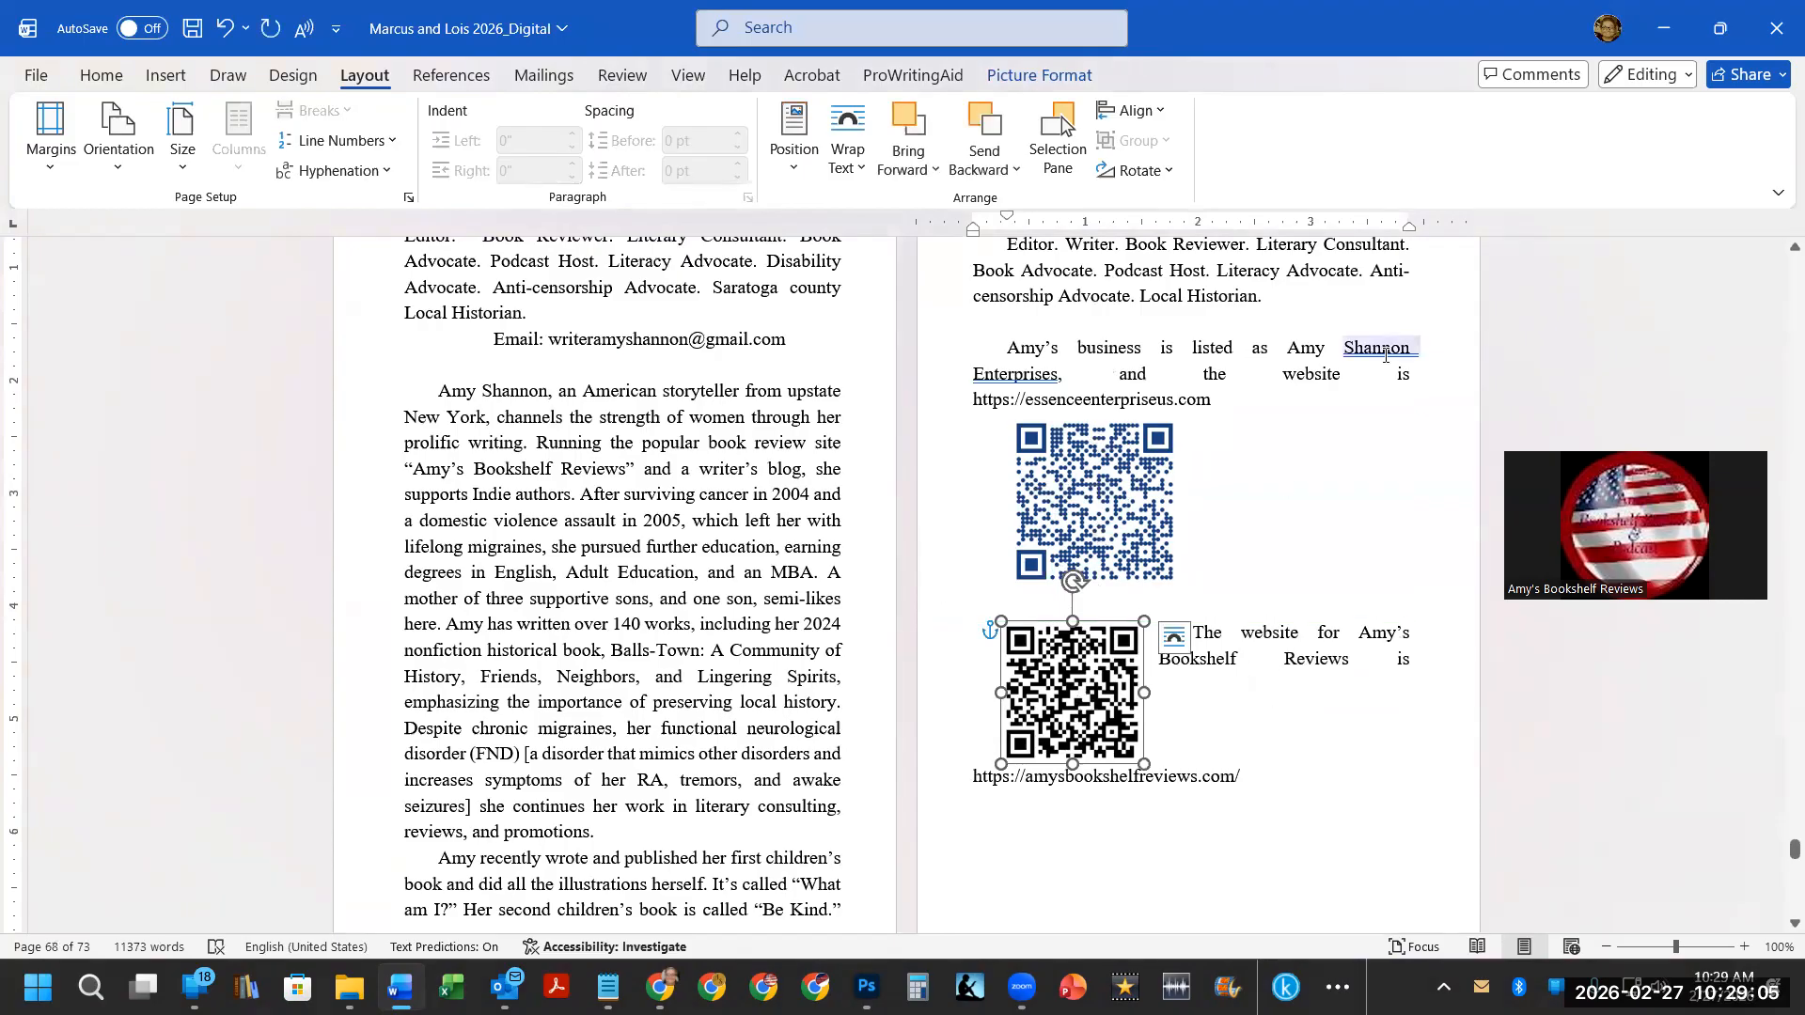
Return to the title page and undo the last edit.
{"action": "scroll", "coordinate": [1360, 383], "scroll_direction": "up", "scroll_amount": 3}
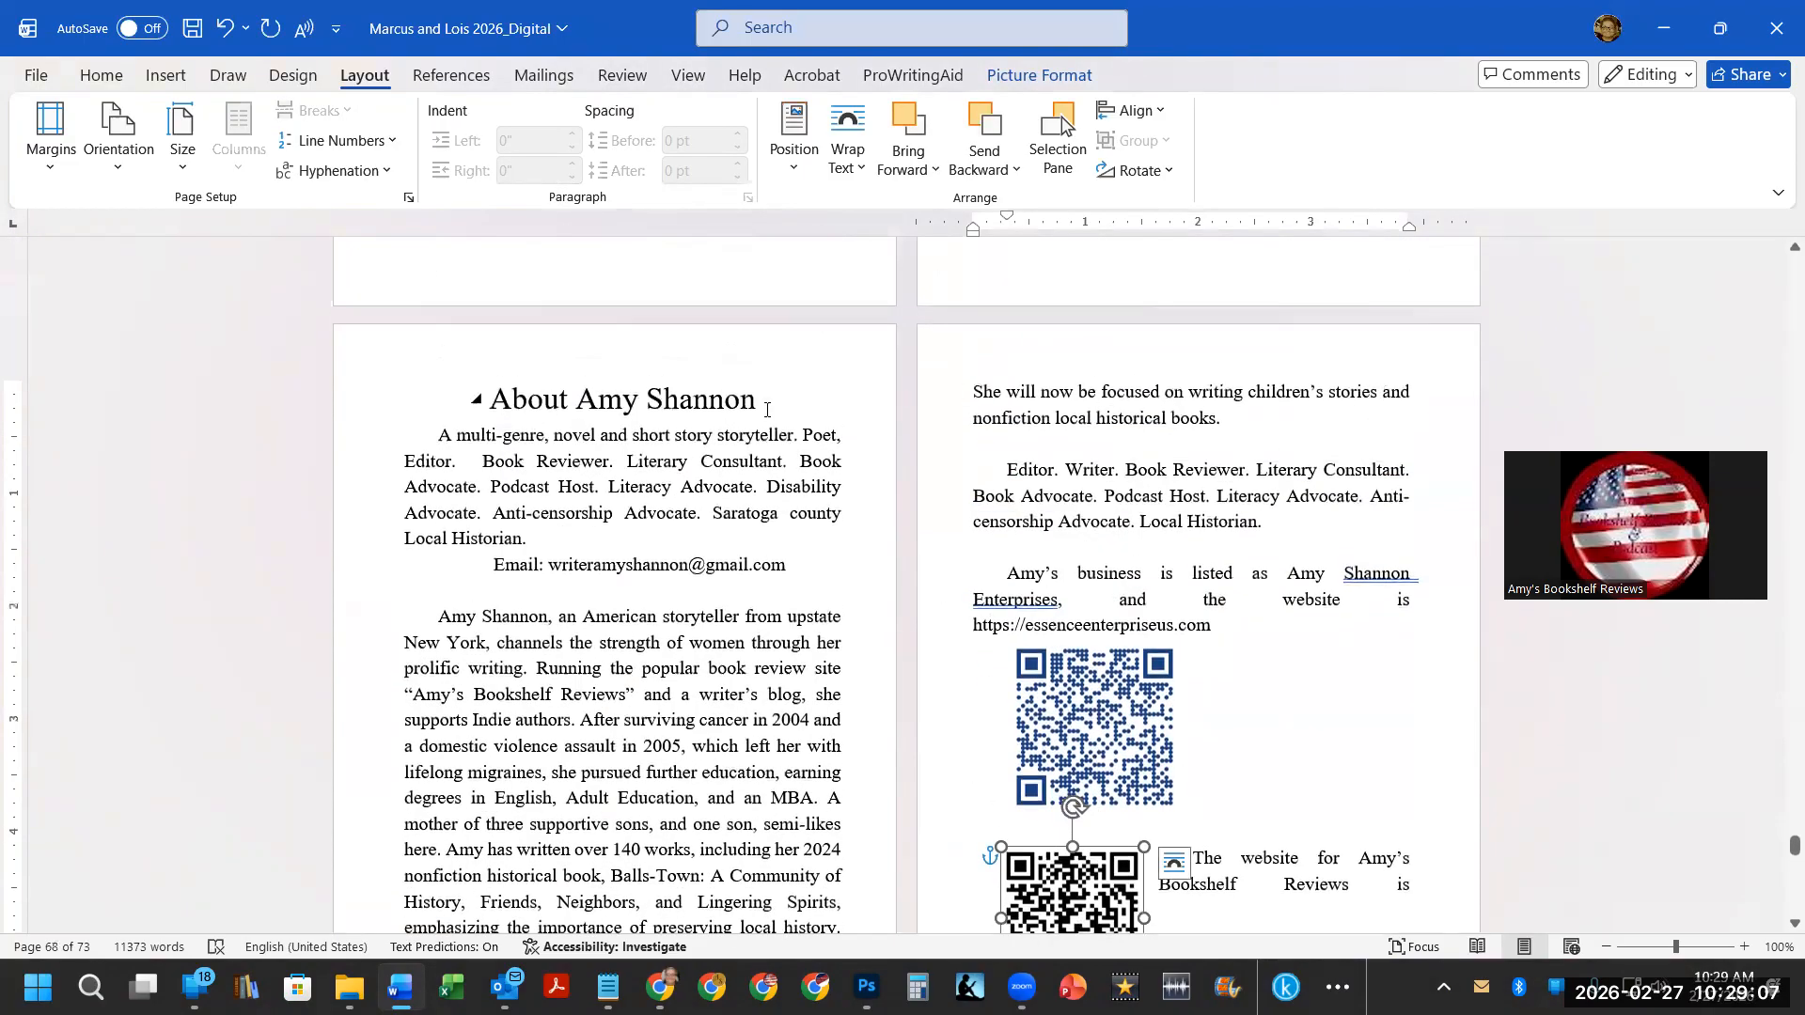
{"action": "left_click_drag", "start_coordinate": [1777, 832], "coordinate": [1780, 246]}
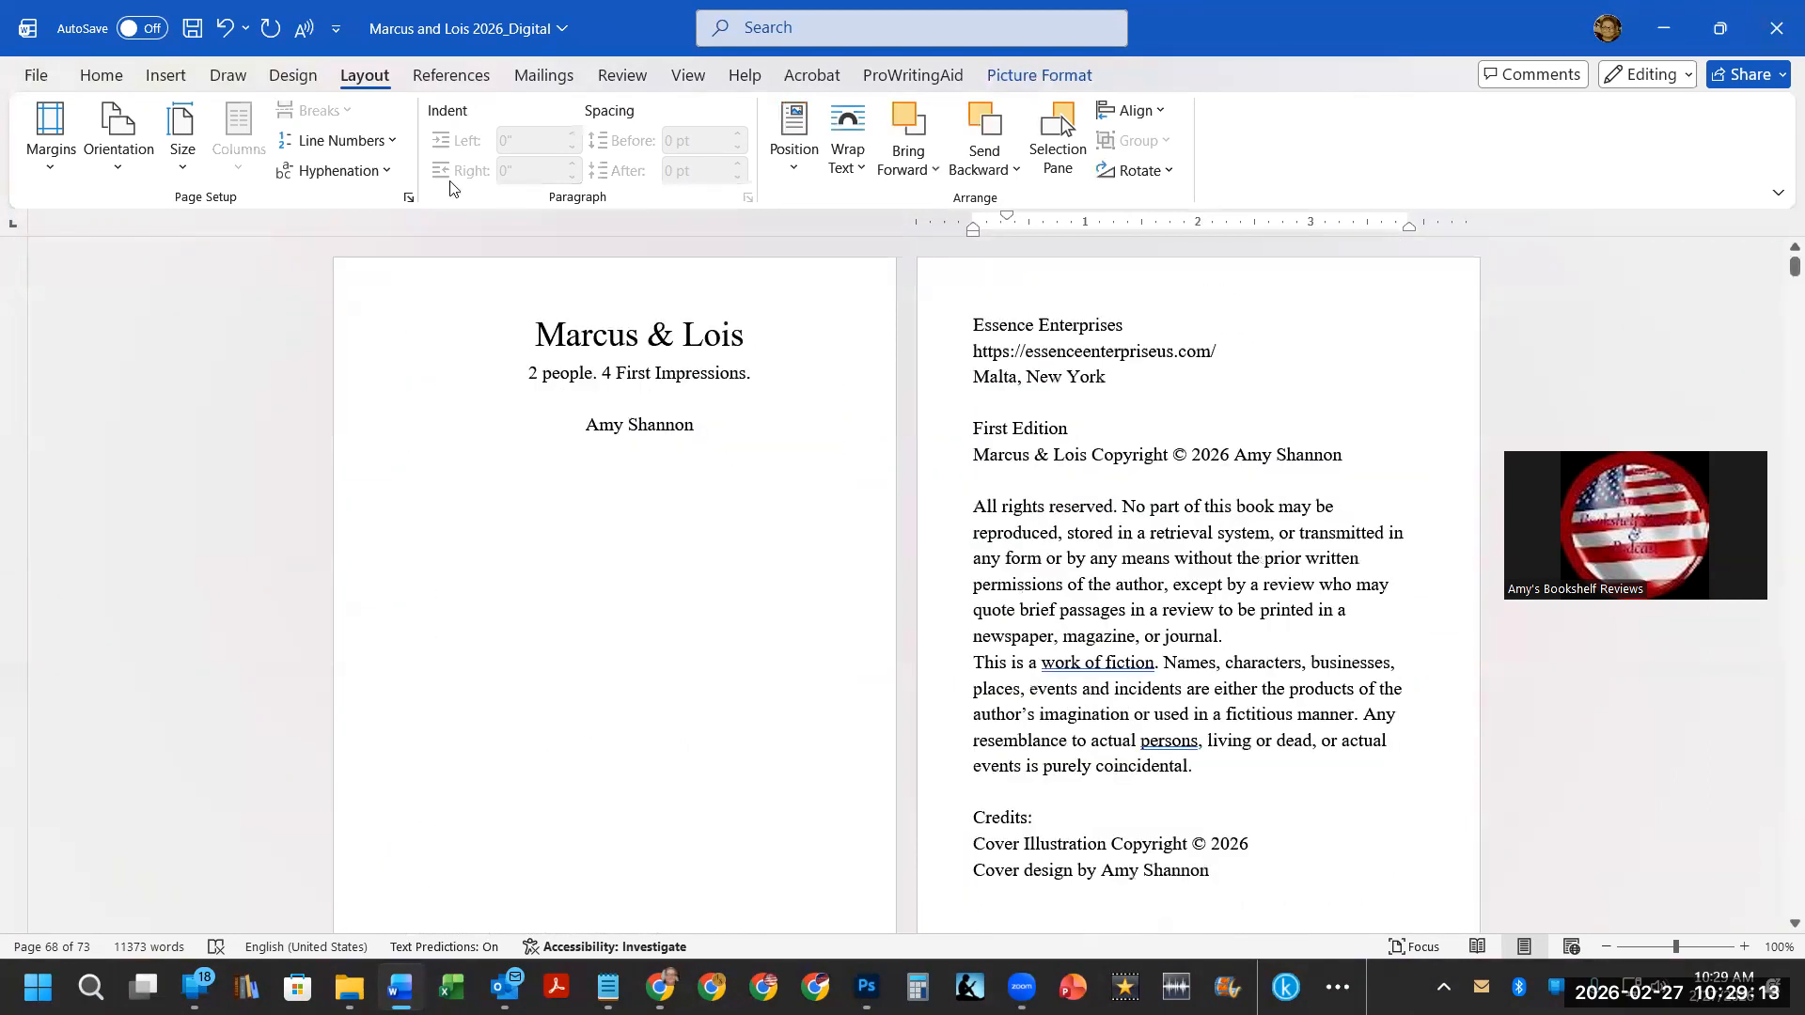
{"action": "left_click", "coordinate": [535, 334]}
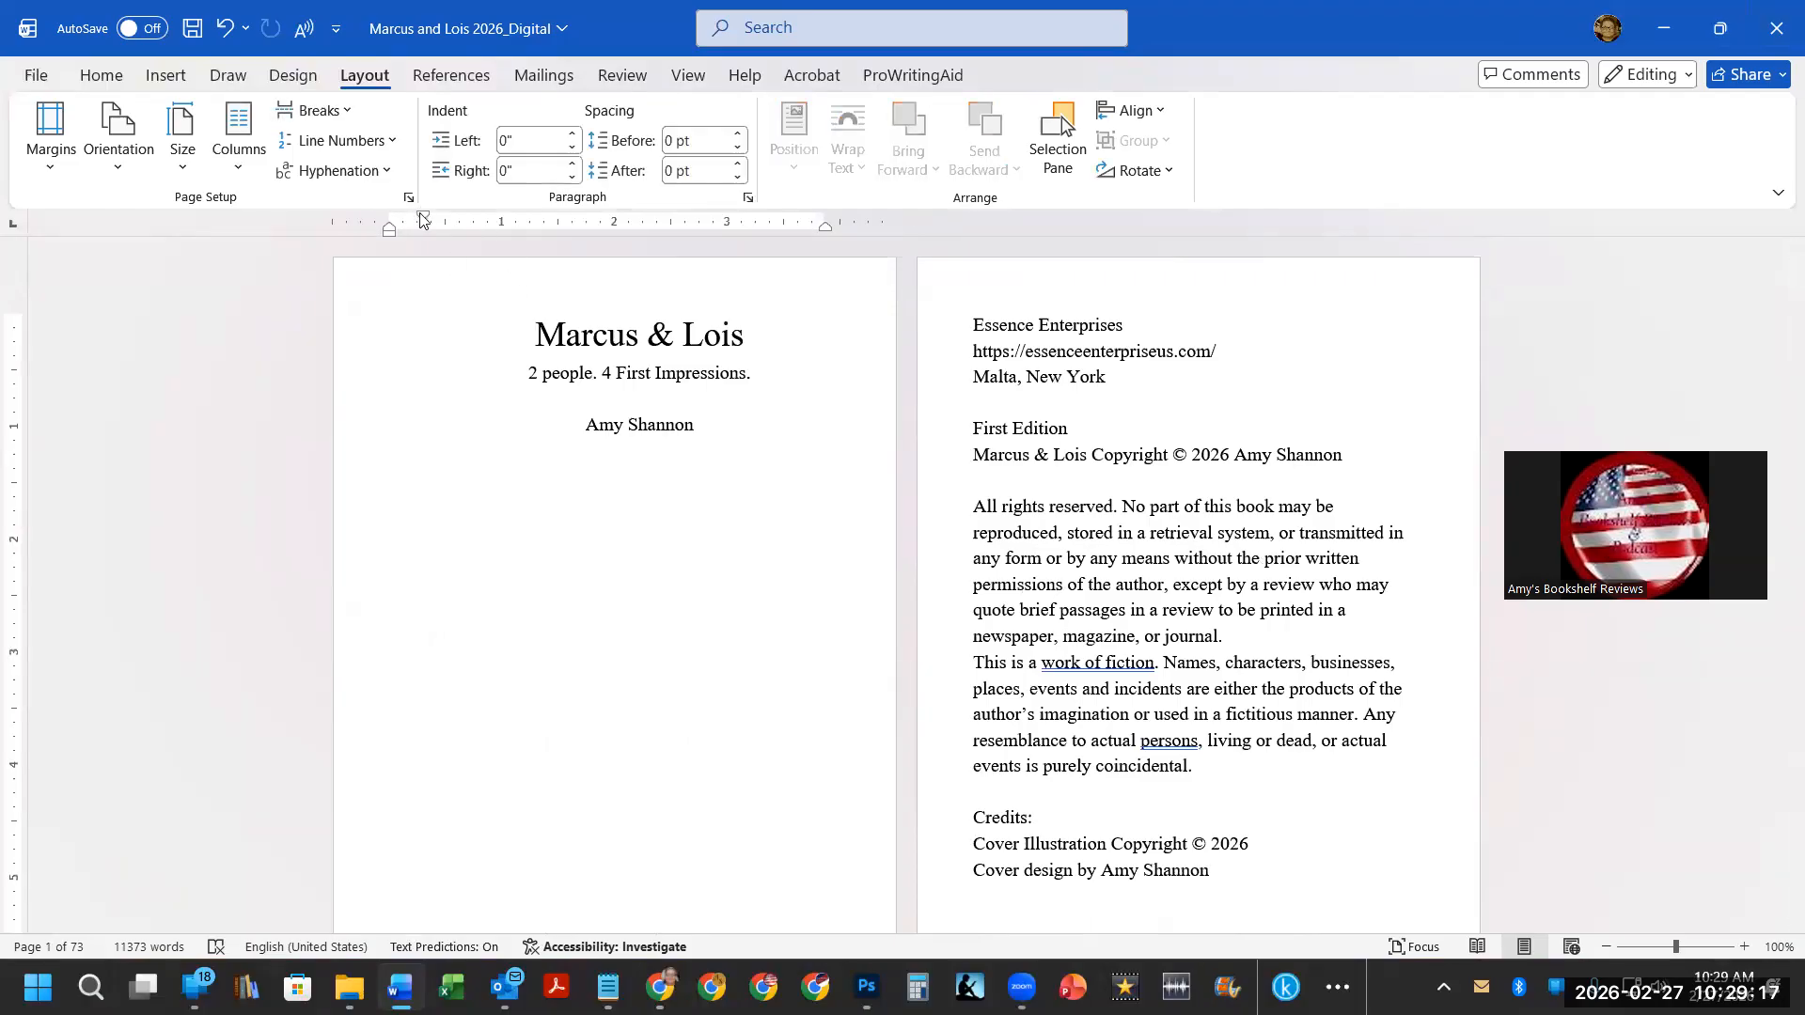
{"action": "key", "text": "ctrl+z"}
Remove the first-line indent from the subtitle and author lines on the title page.
{"action": "key", "text": "Down"}
{"action": "left_click_drag", "start_coordinate": [714, 428], "coordinate": [527, 373]}
{"action": "left_click_drag", "start_coordinate": [423, 216], "coordinate": [389, 214]}
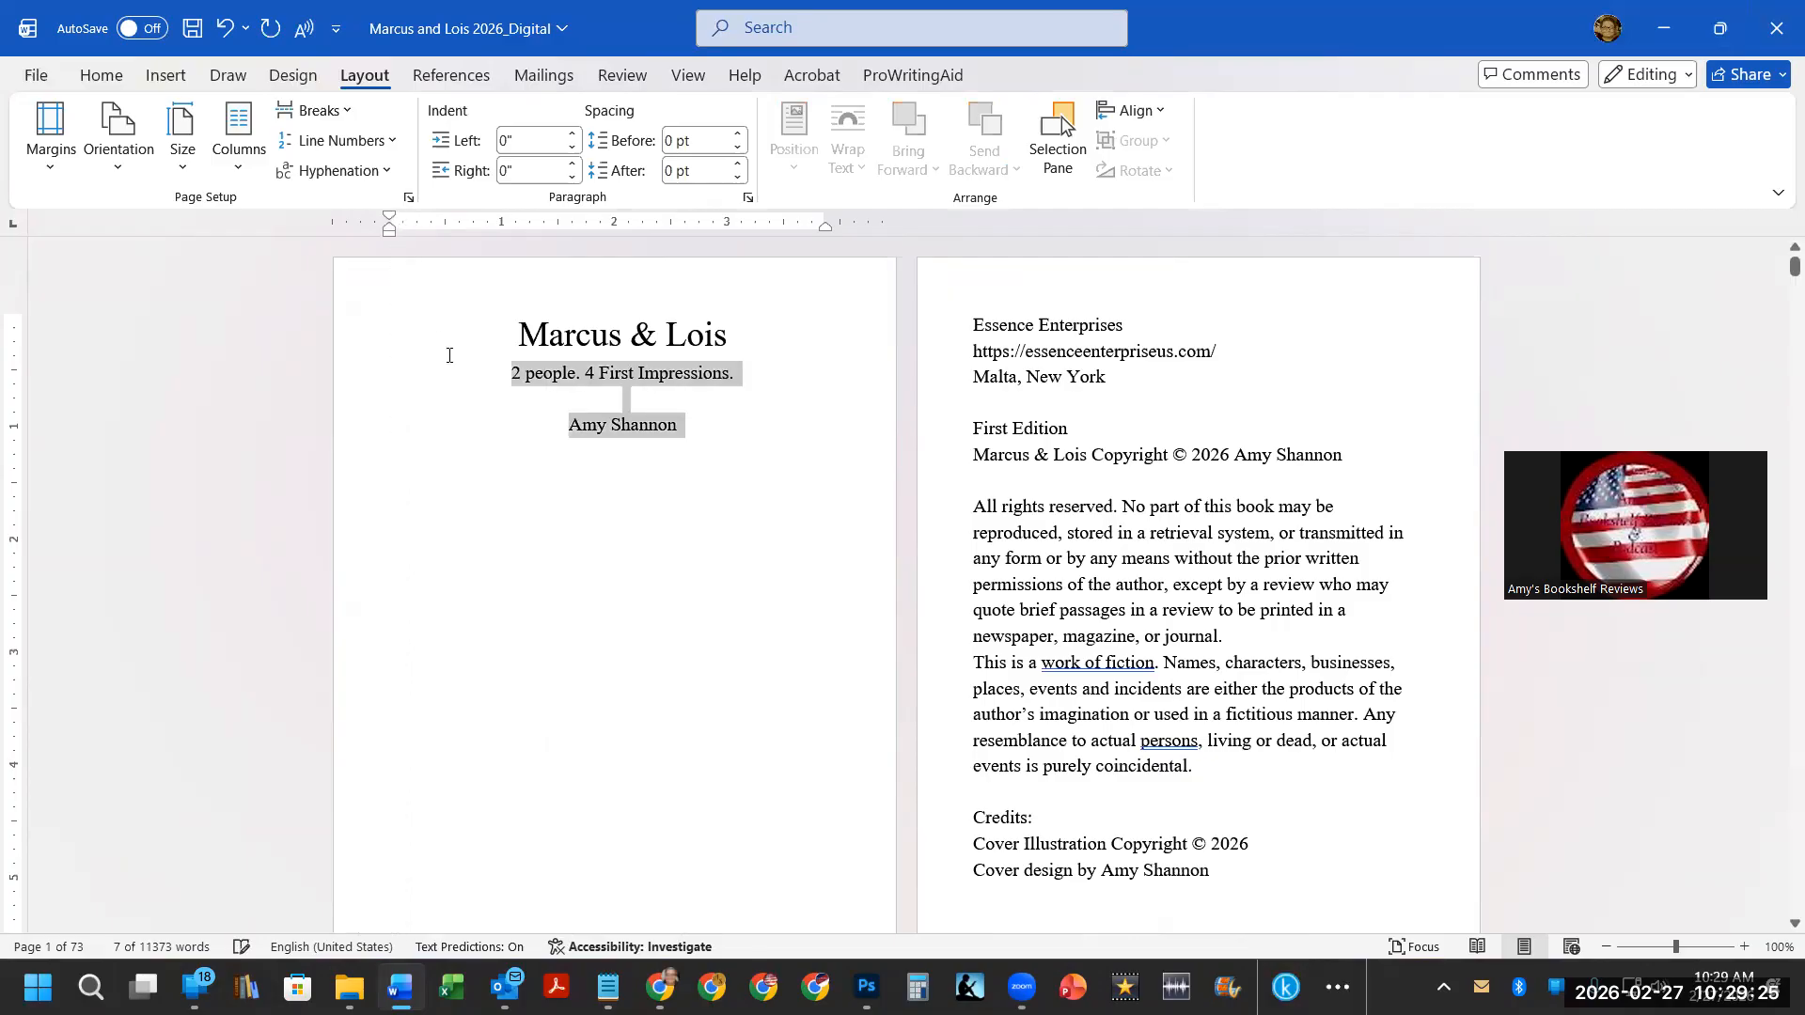
Insert five blank lines above the title to move the title block down the page.
{"action": "left_click", "coordinate": [499, 372]}
{"action": "left_click", "coordinate": [505, 336]}
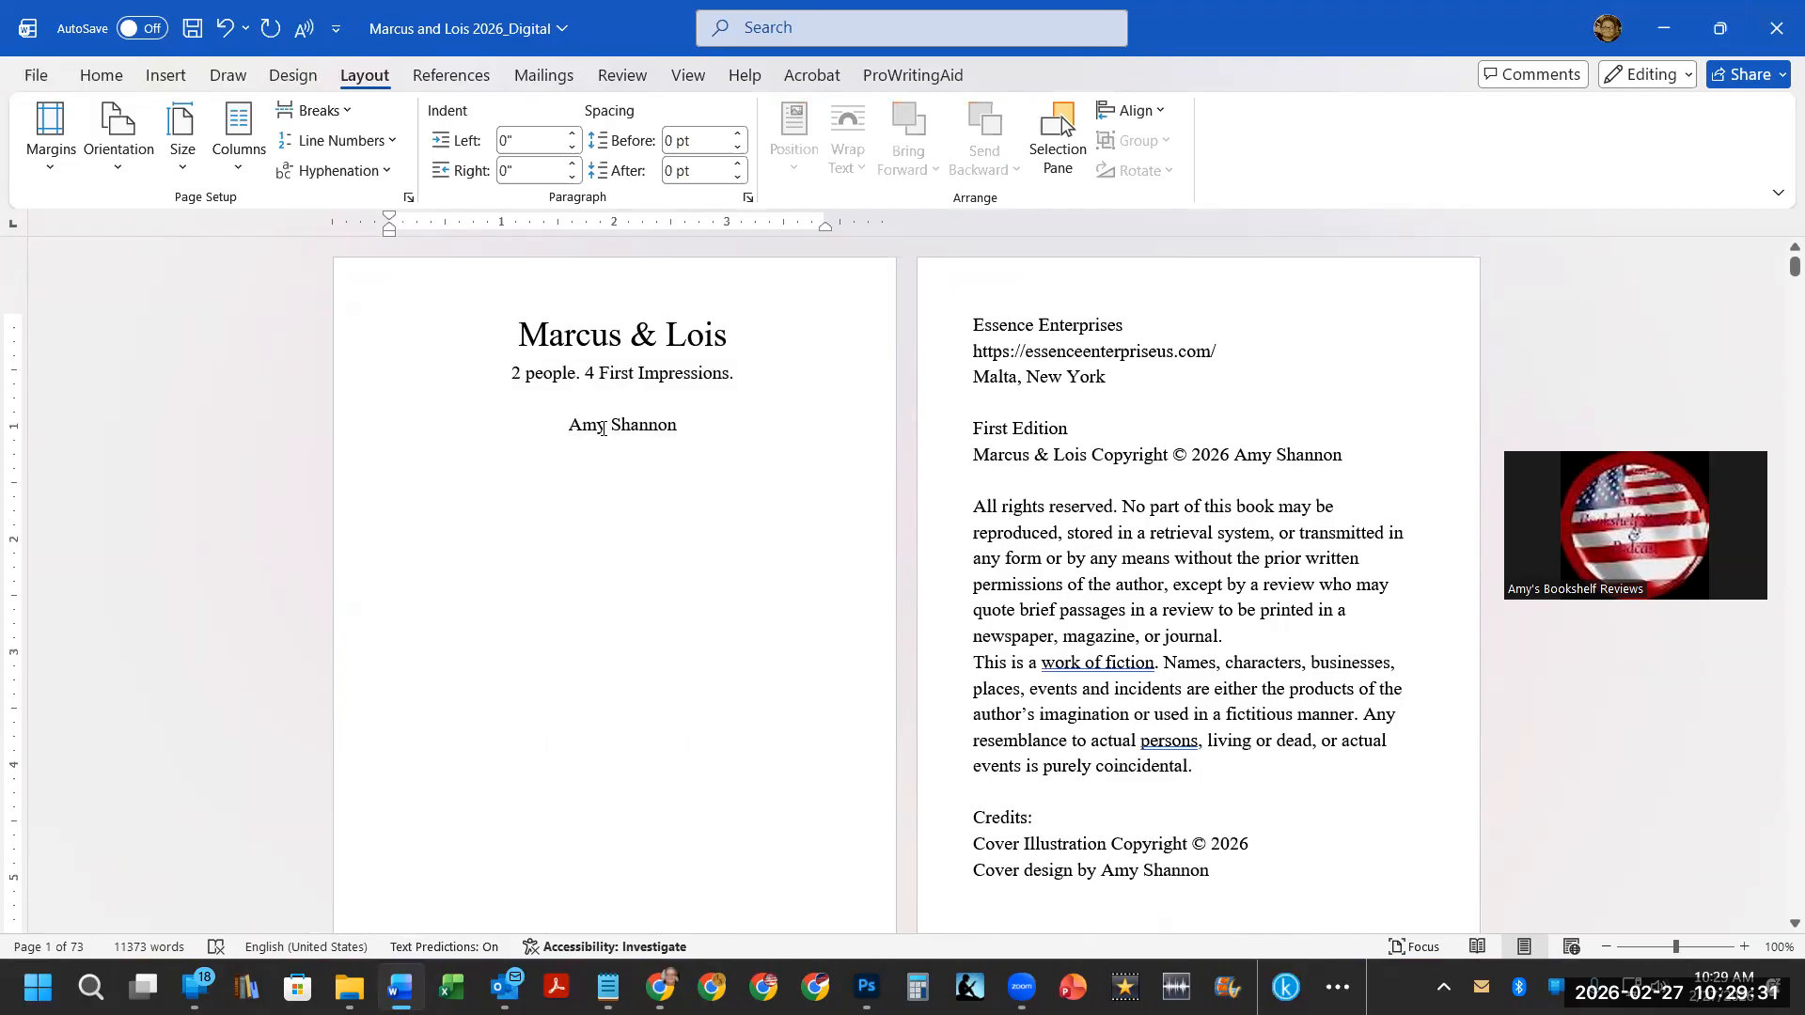
{"action": "key", "text": "Return"}
{"action": "key", "text": "Return"}
{"action": "key", "text": "Return"}
{"action": "key", "text": "Return"}
{"action": "key", "text": "Return"}
{"action": "key", "text": "Return"}
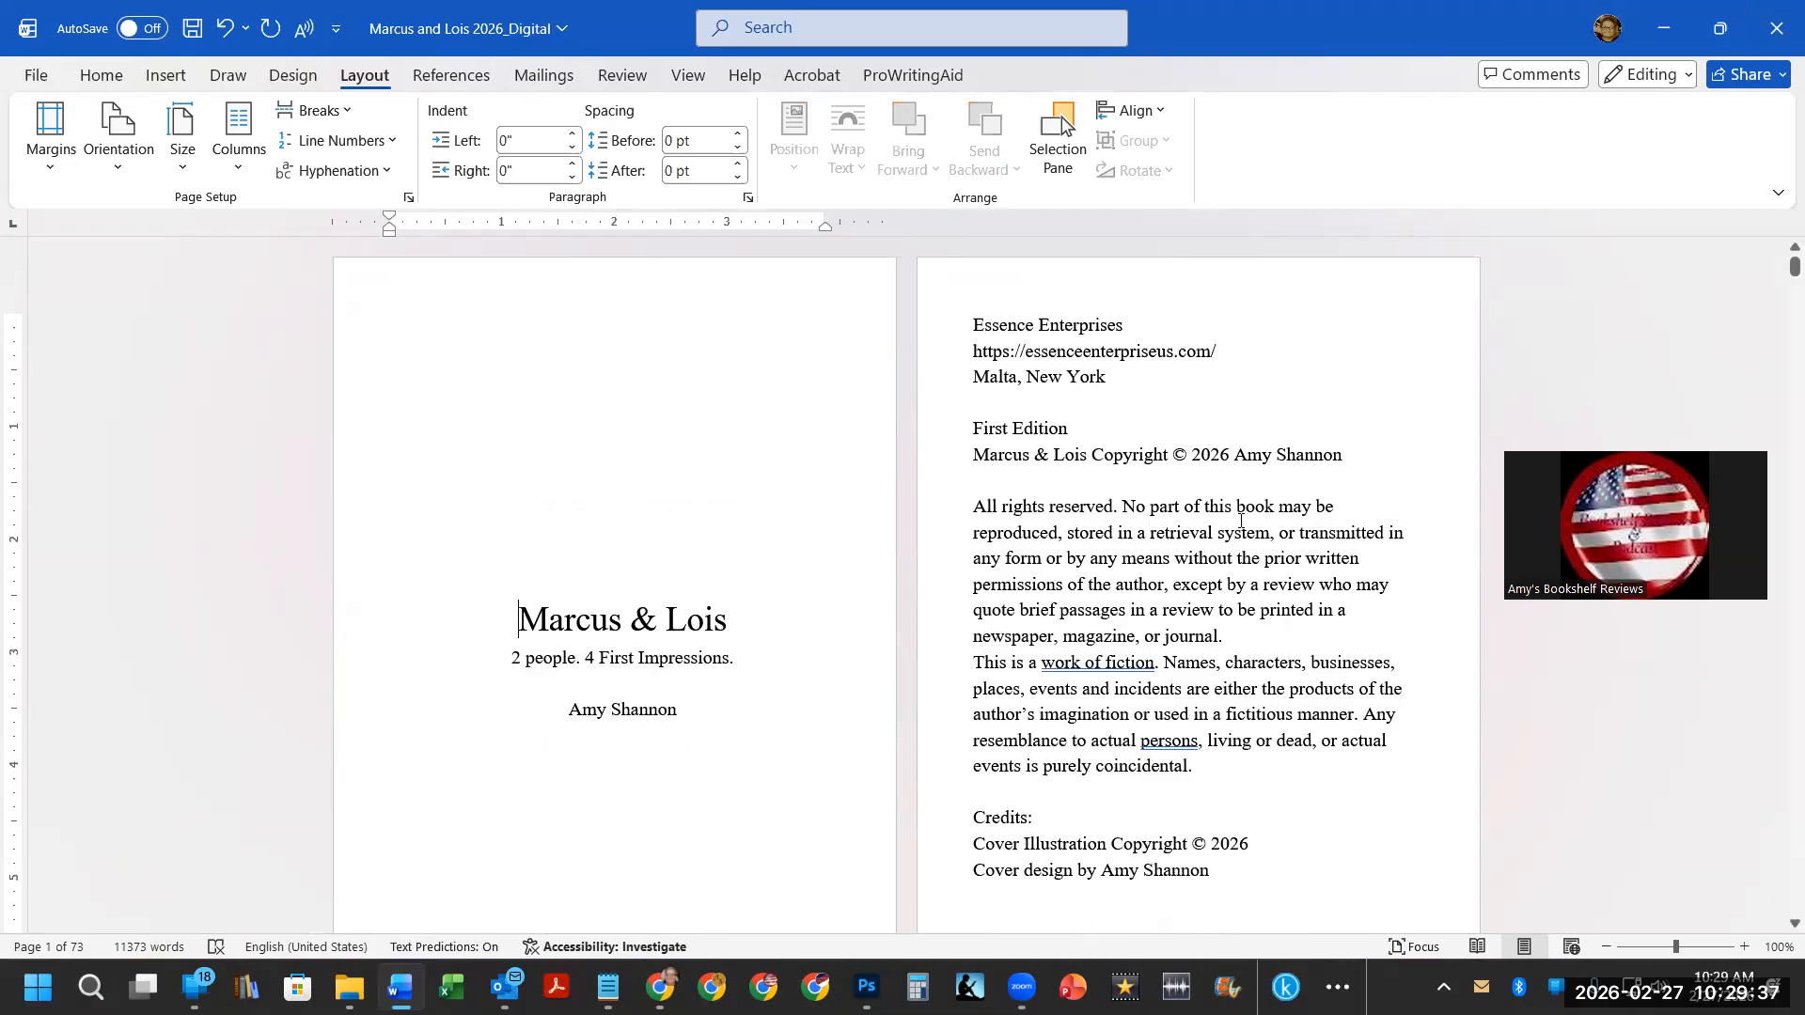
Modify the Normal style to use justified alignment.
{"action": "left_click", "coordinate": [100, 75]}
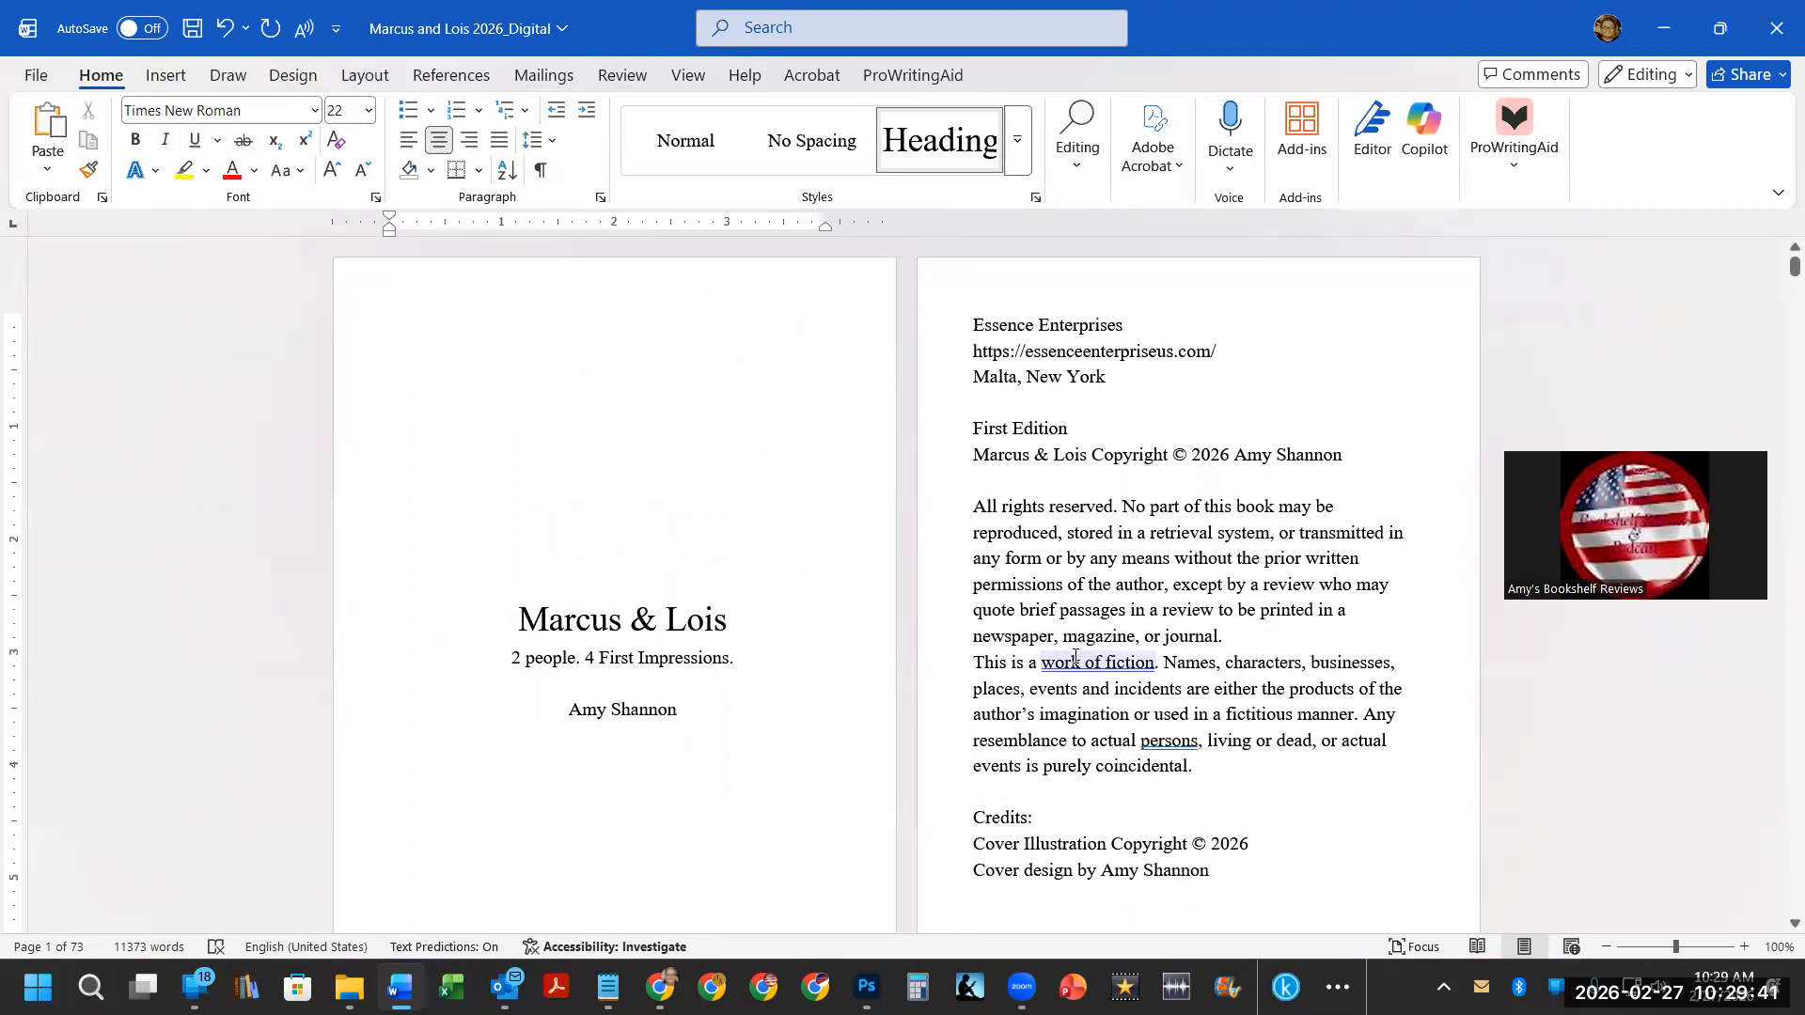
{"action": "right_click", "coordinate": [683, 146]}
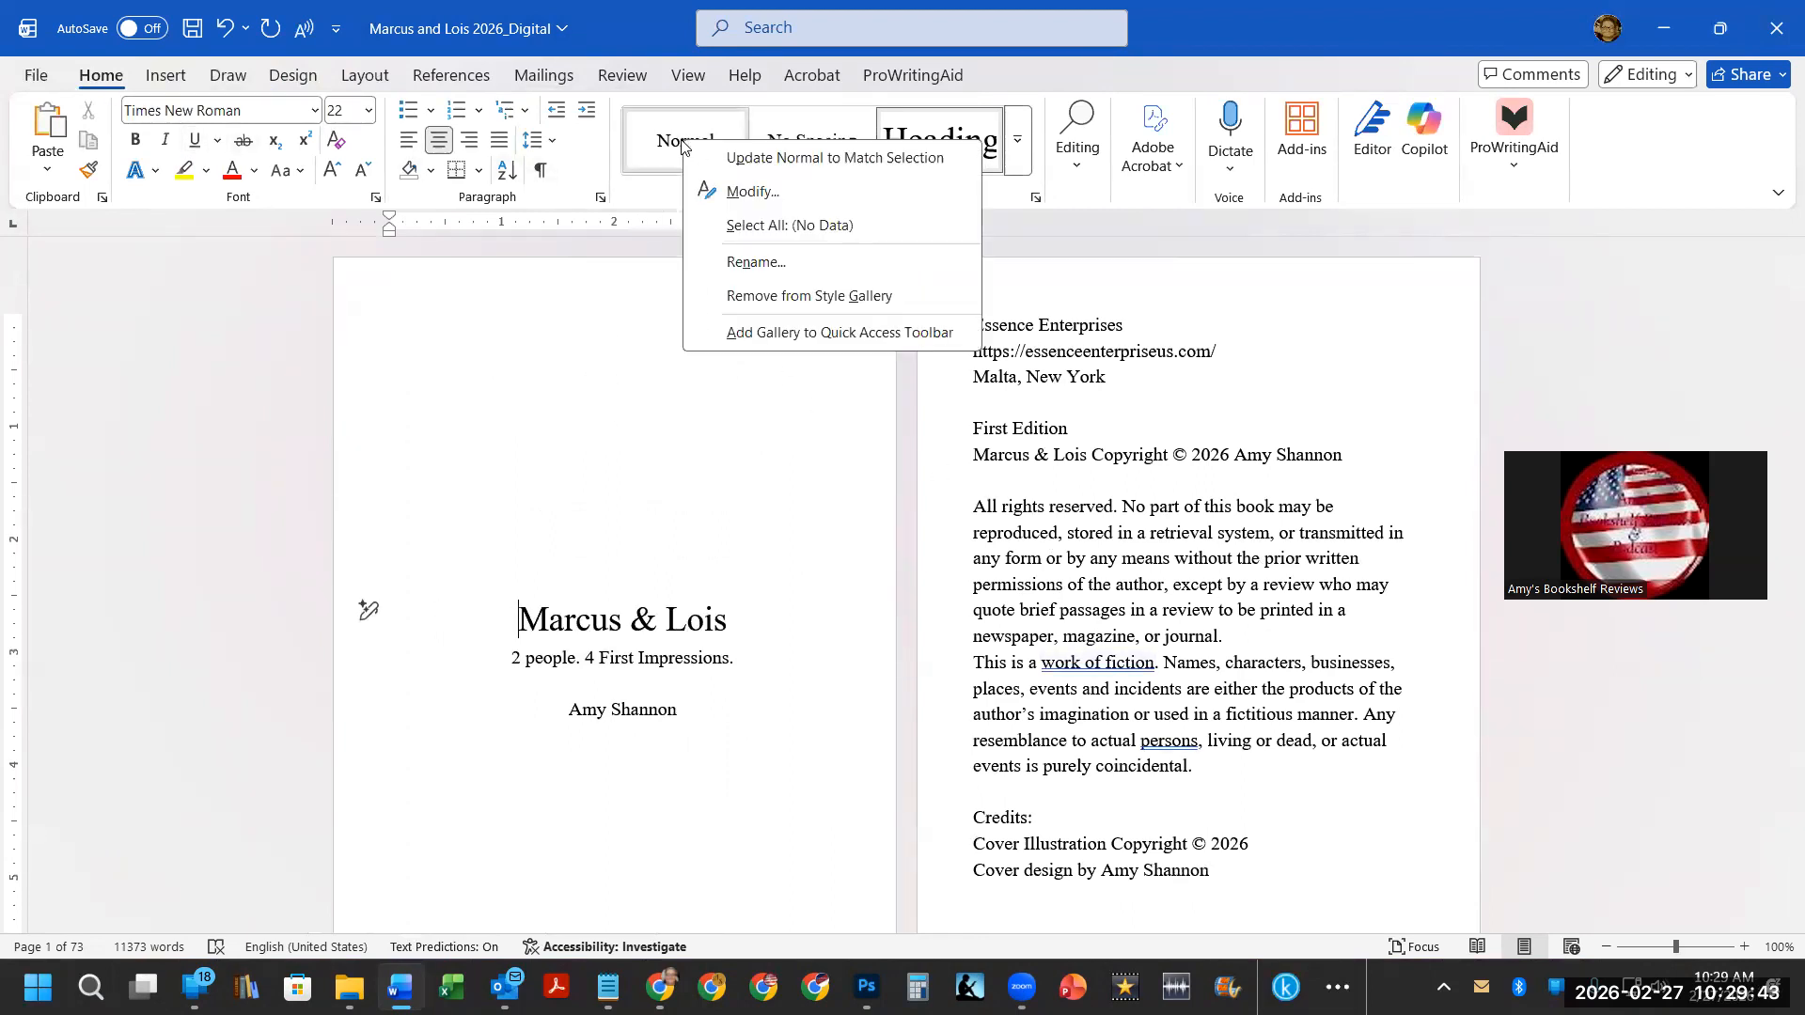
{"action": "left_click", "coordinate": [750, 192]}
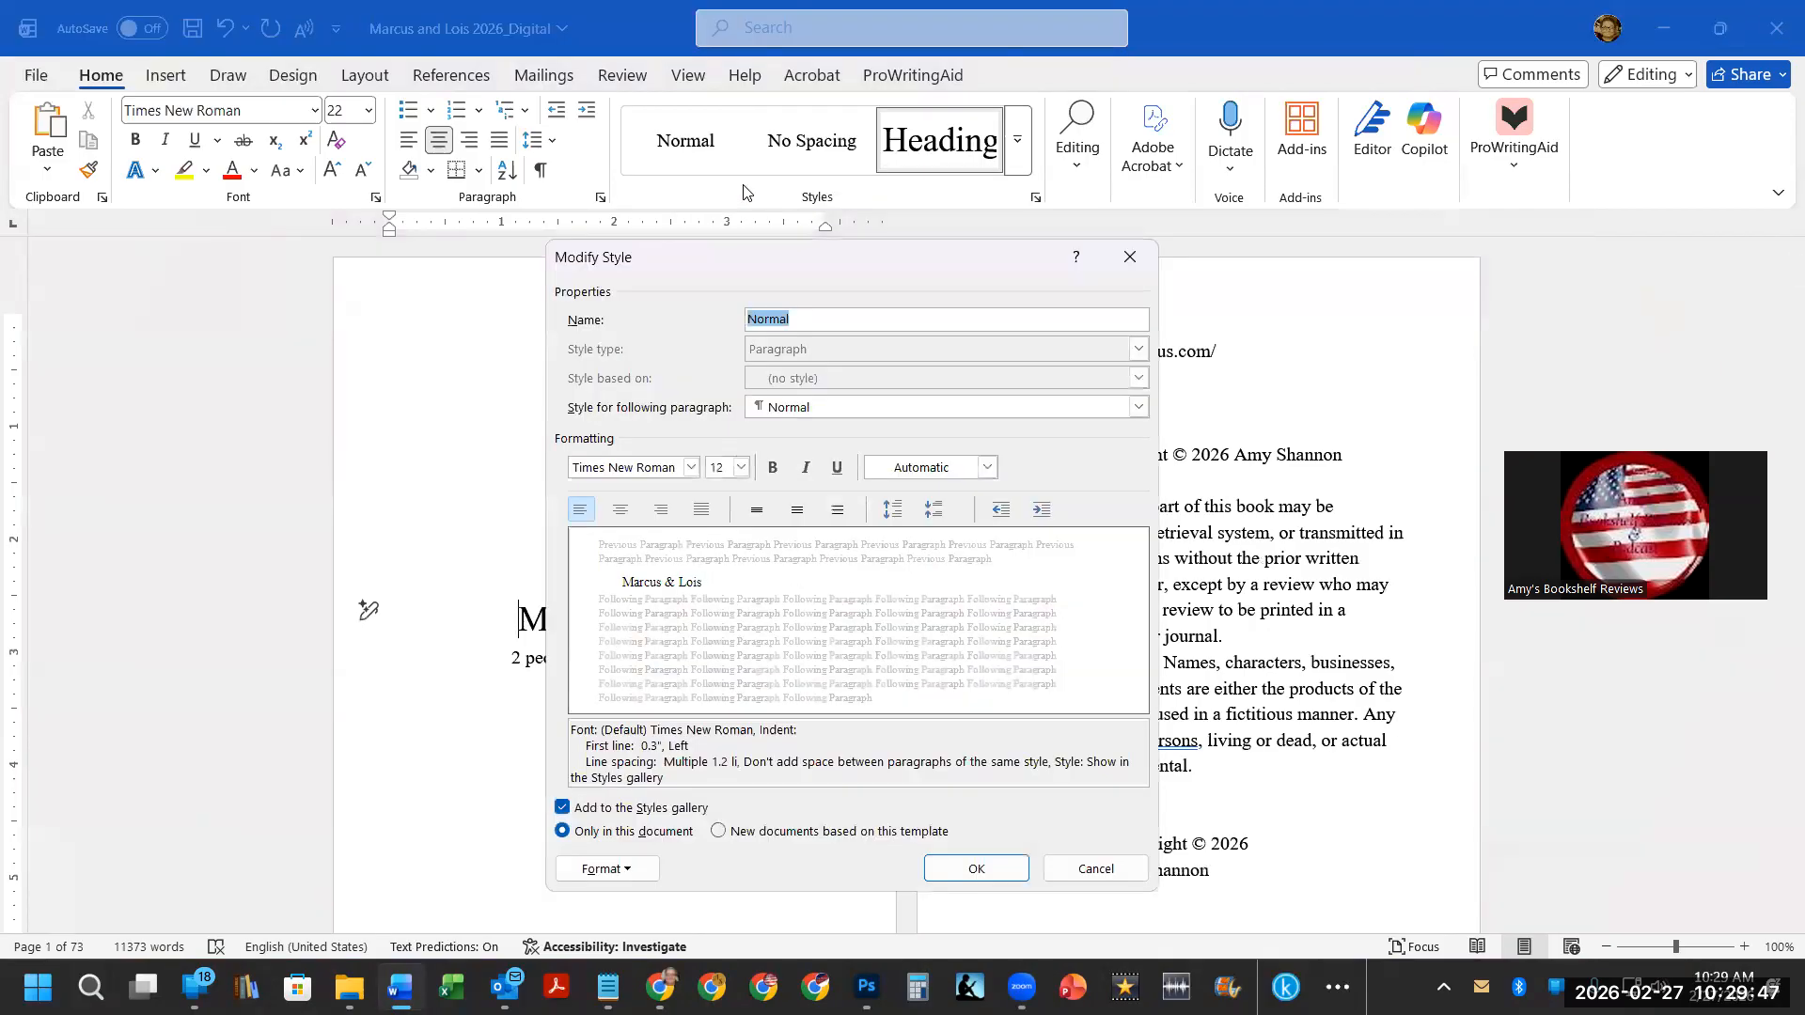
{"action": "left_click", "coordinate": [699, 513]}
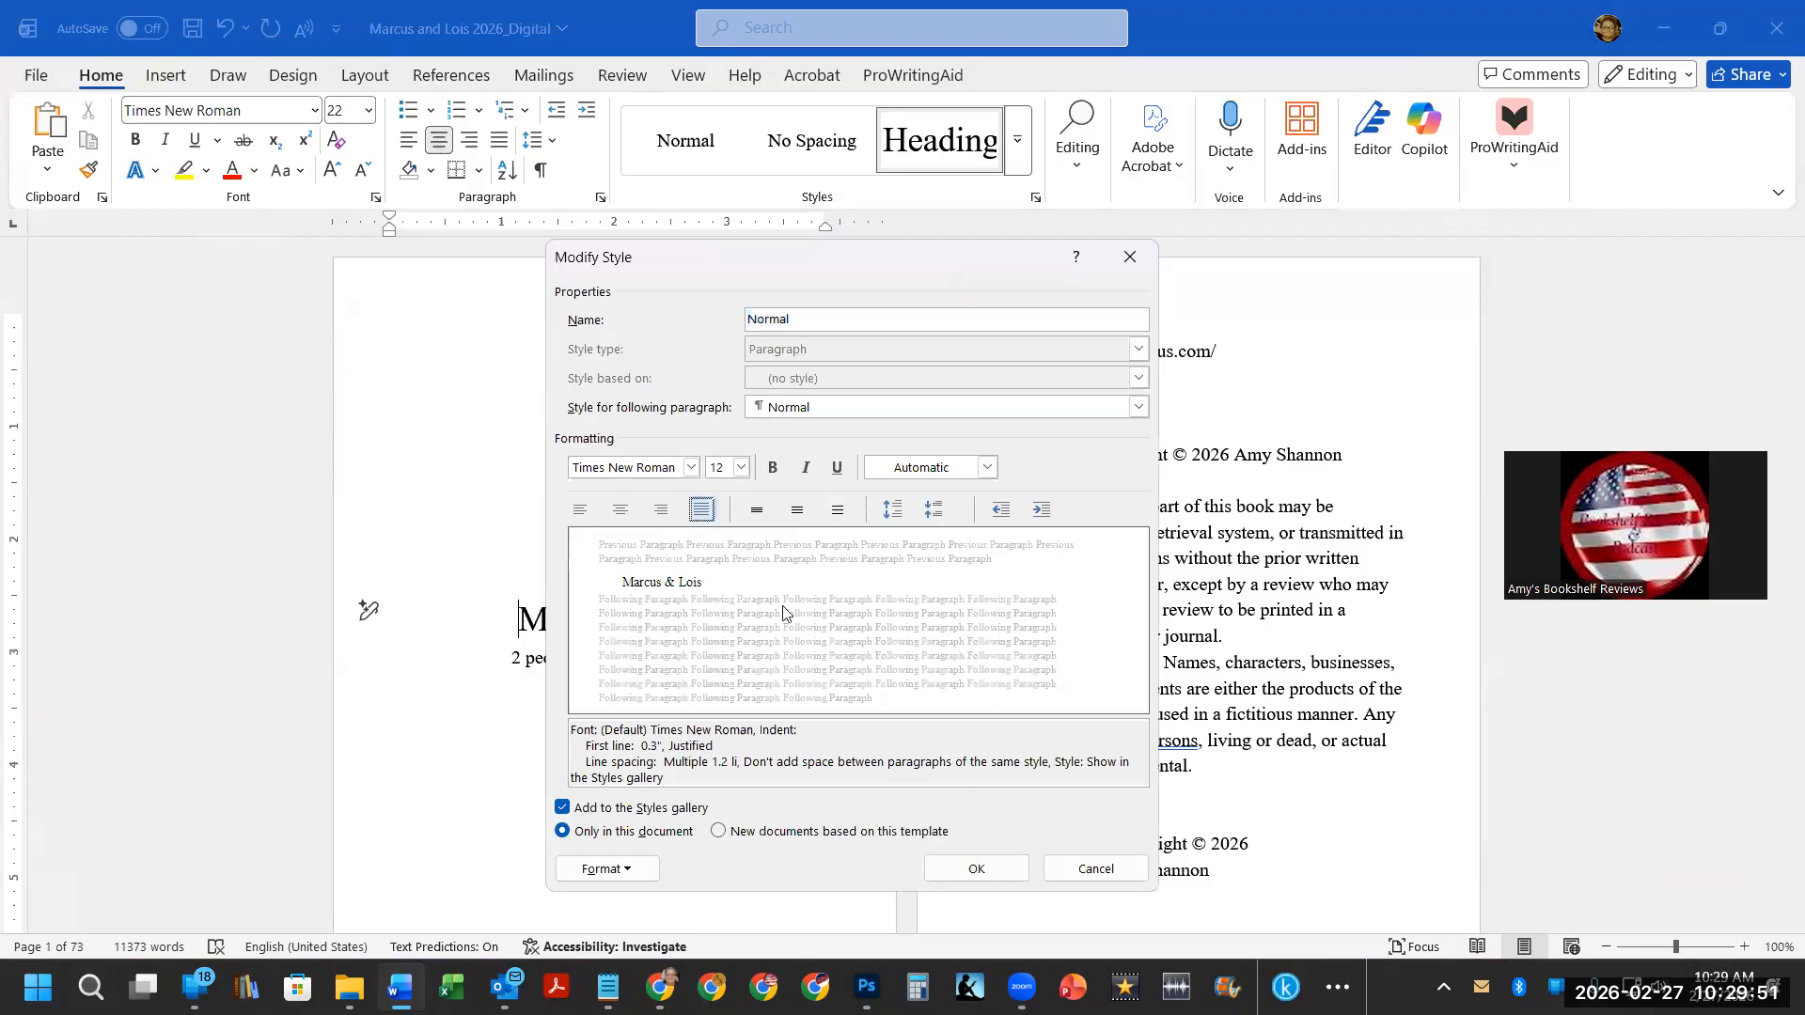
{"action": "left_click", "coordinate": [978, 869]}
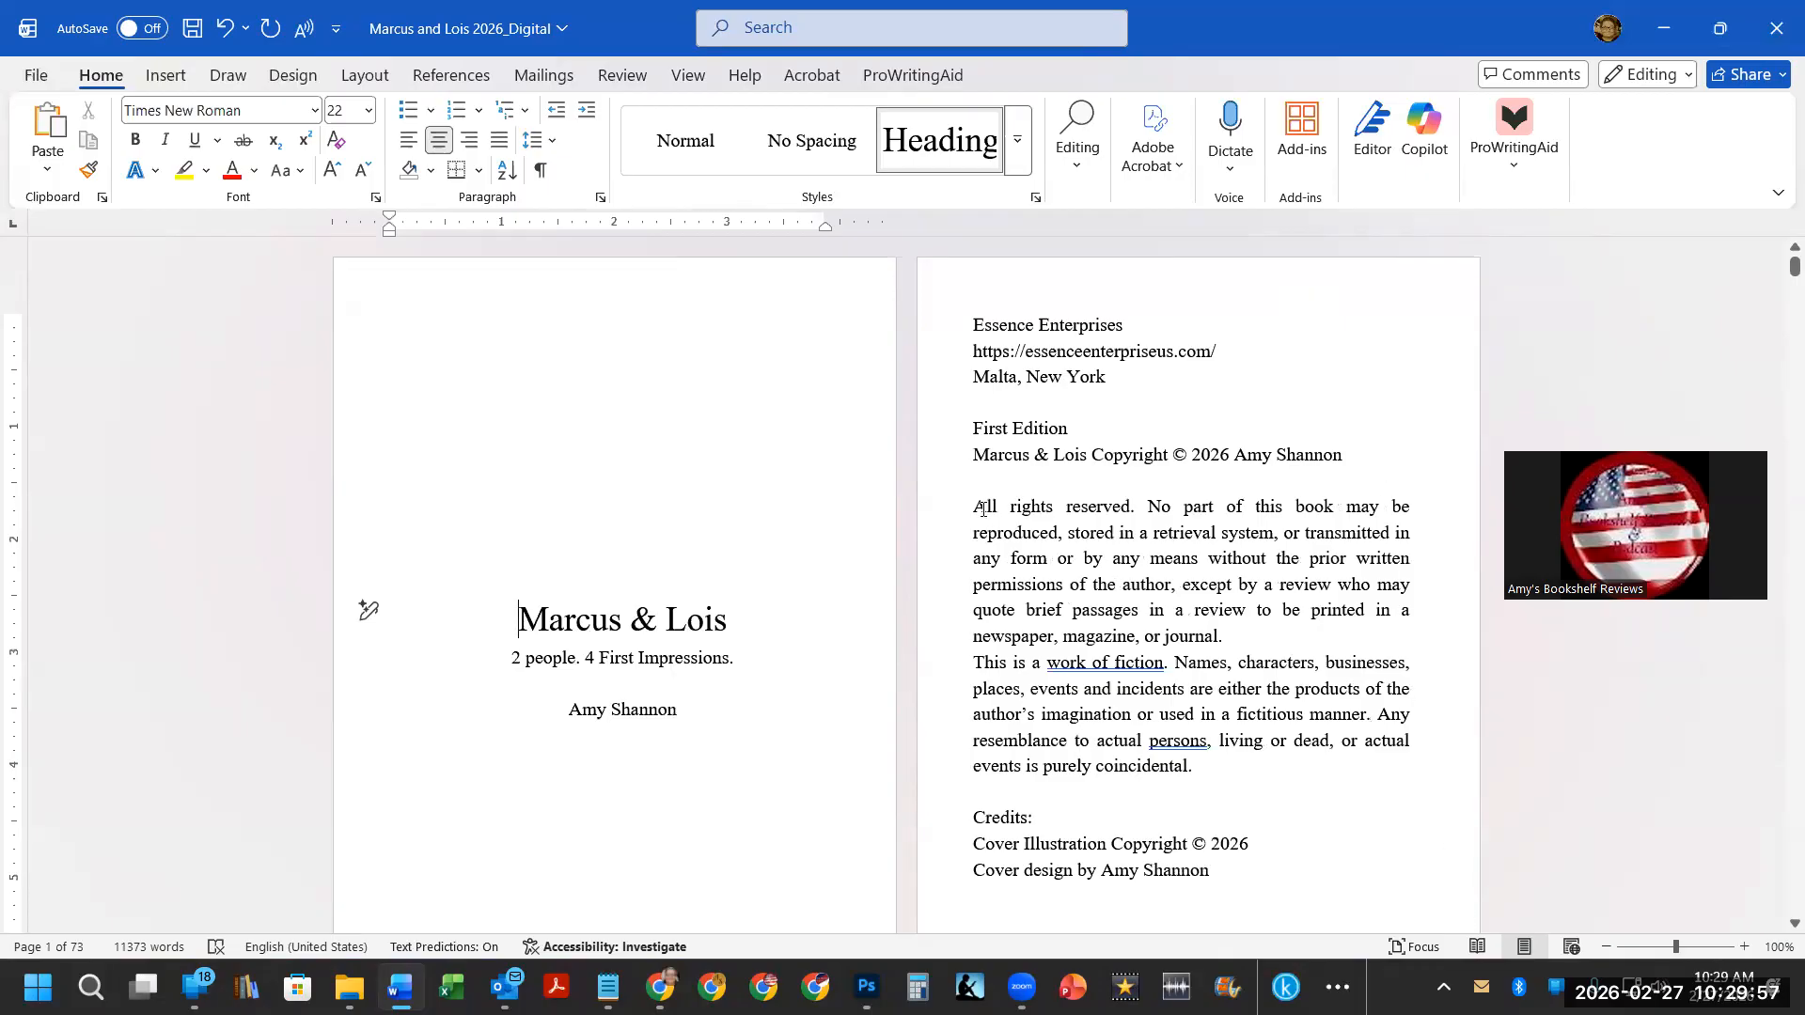
Add a "Paperback ISBN:" line above First Edition on the copyright page.
{"action": "left_click", "coordinate": [1019, 403]}
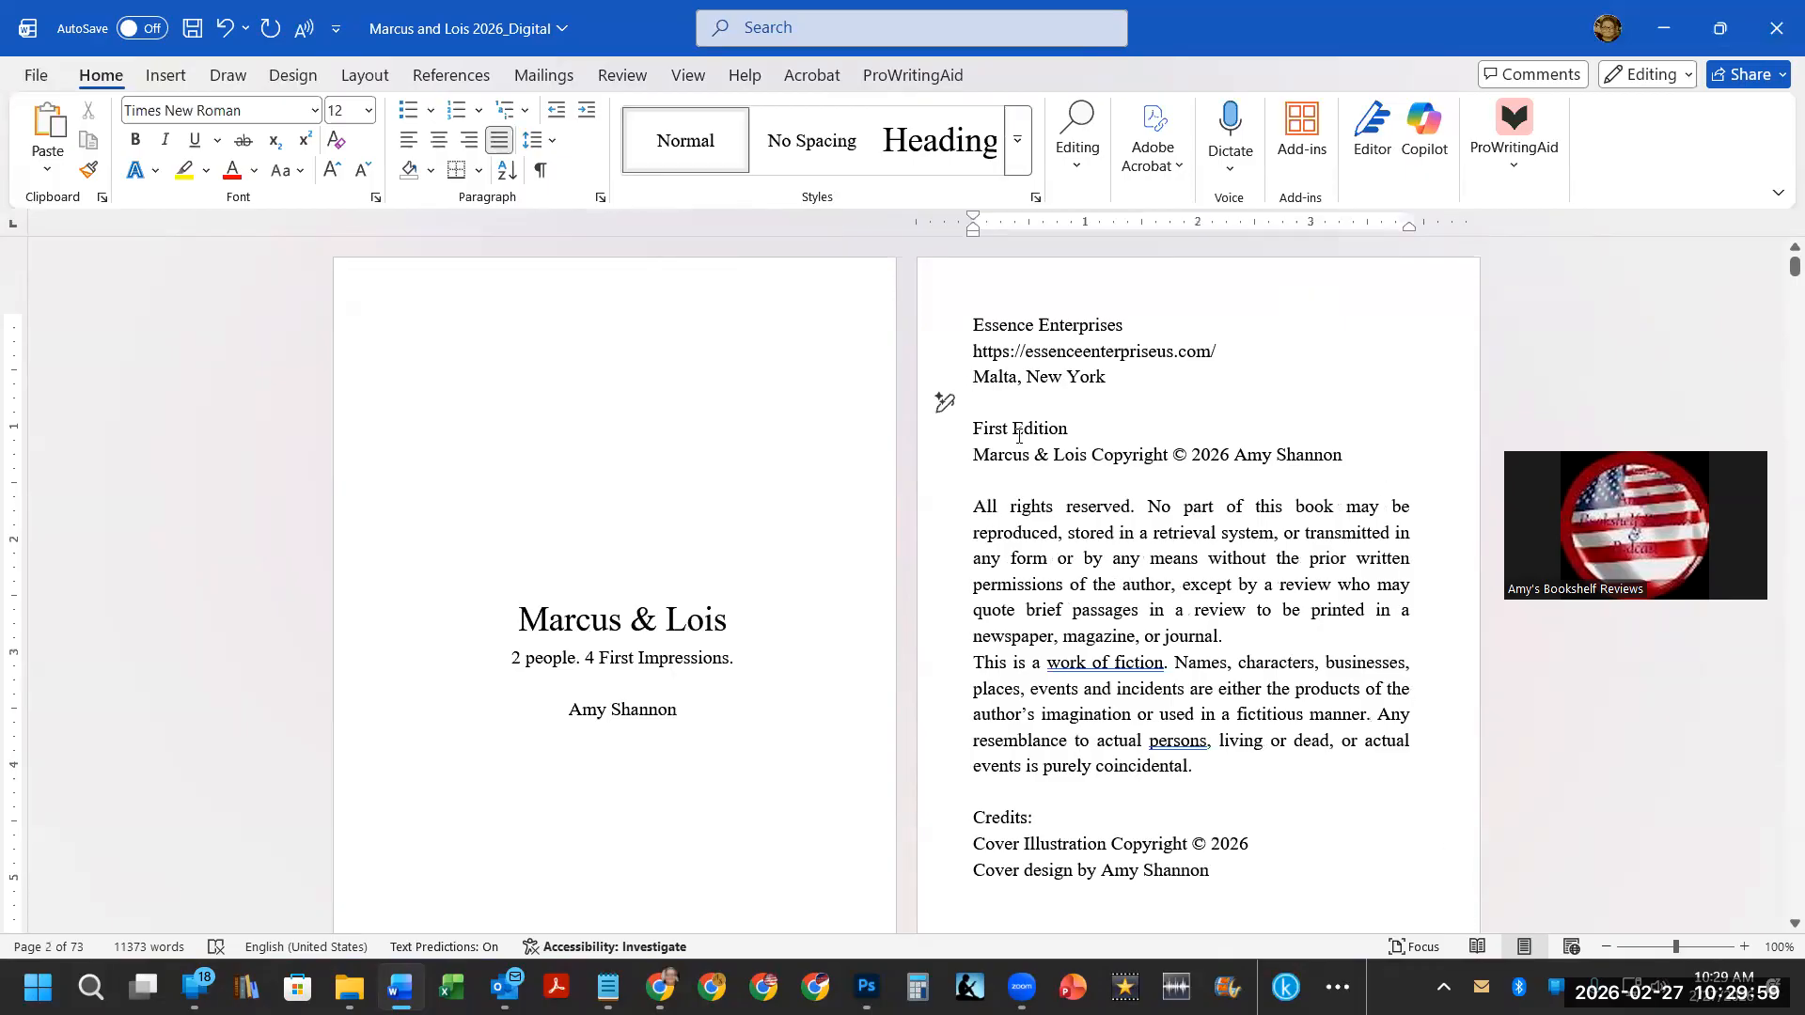
{"action": "key", "text": "Return"}
{"action": "type", "text": "Paperback ISBN:"}
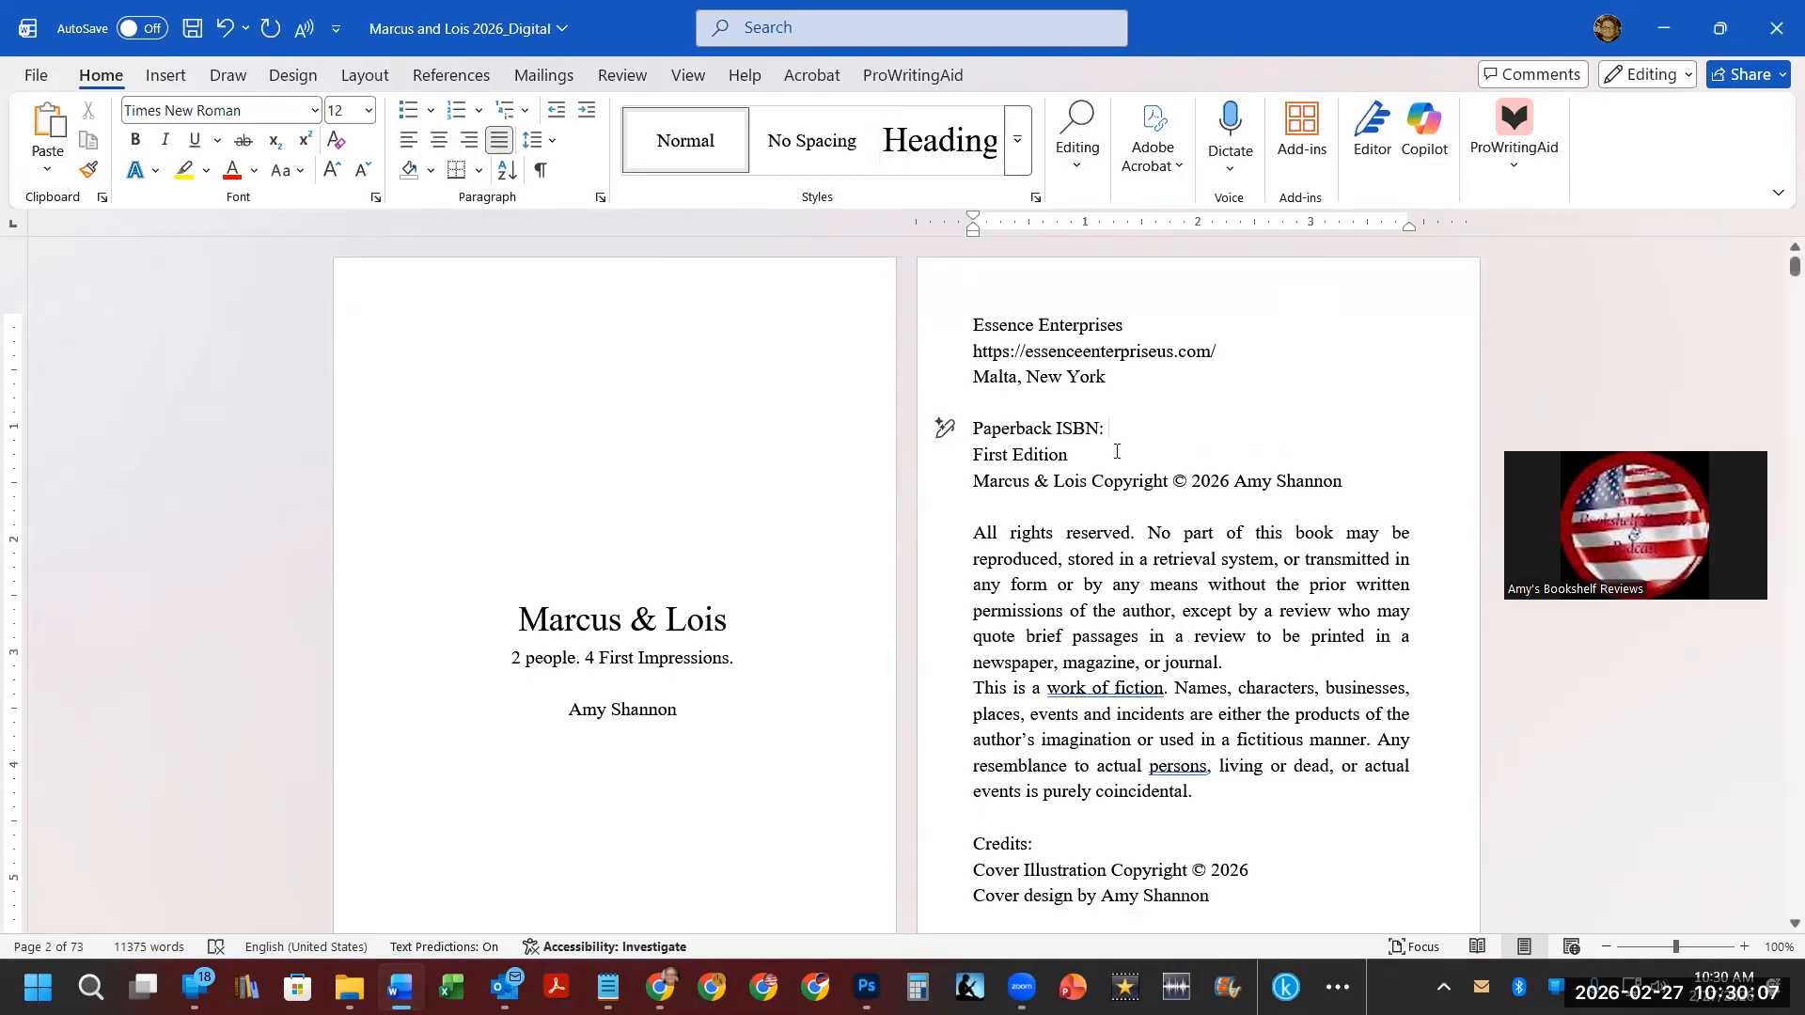
{"action": "scroll", "coordinate": [940, 442], "scroll_direction": "down", "scroll_amount": 6}
{"action": "scroll", "coordinate": [1113, 450], "scroll_direction": "down", "scroll_amount": 3}
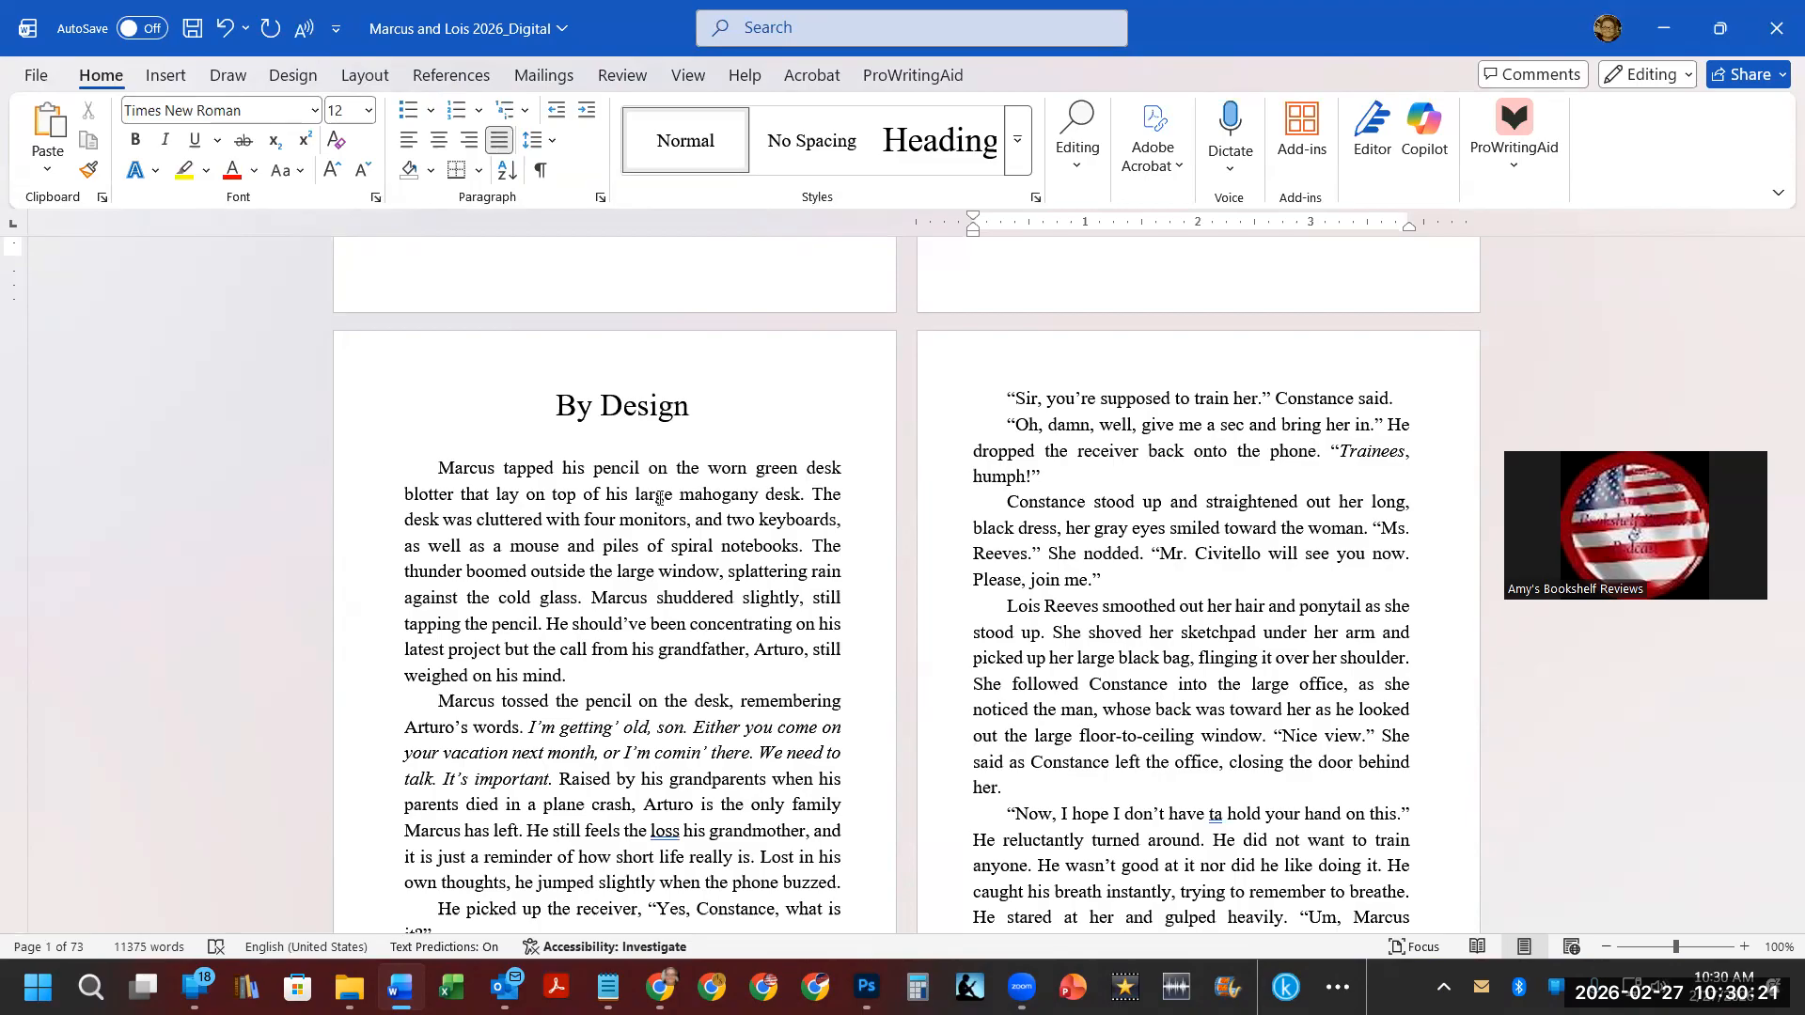
Insert a page break before the By Design chapter heading.
{"action": "left_click", "coordinate": [558, 406]}
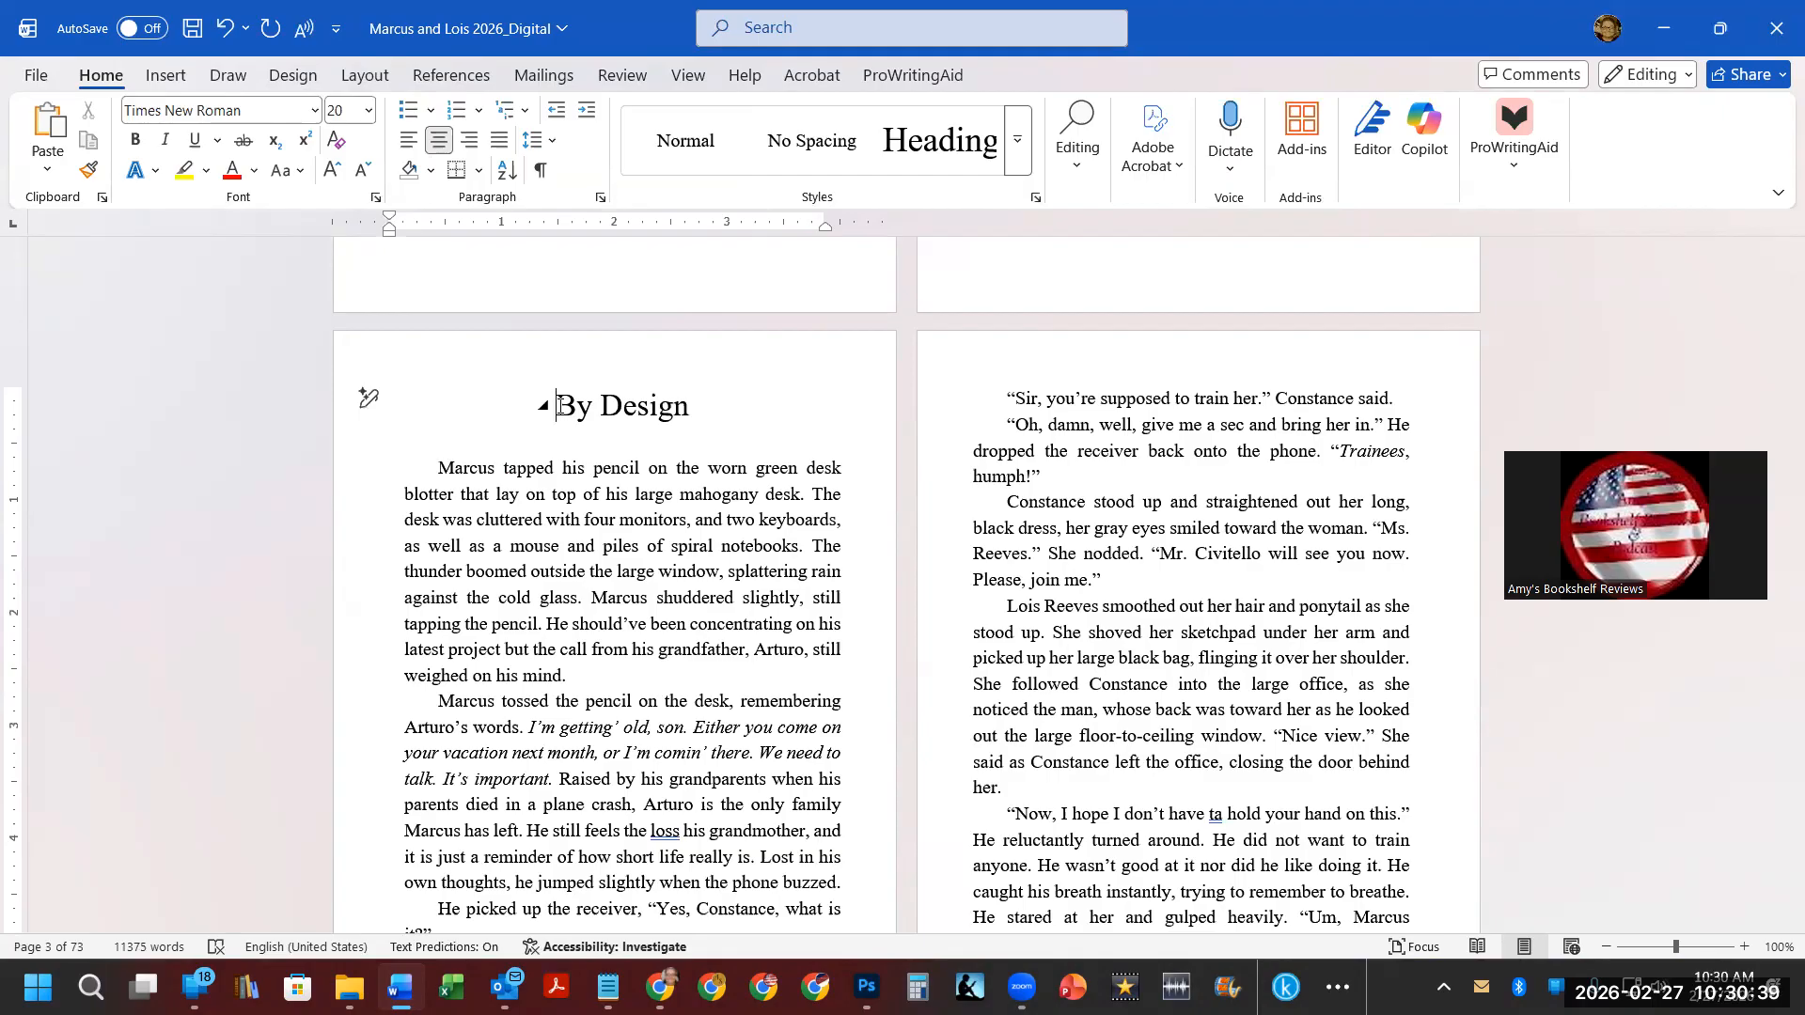
{"action": "key", "text": "ctrl+Return"}
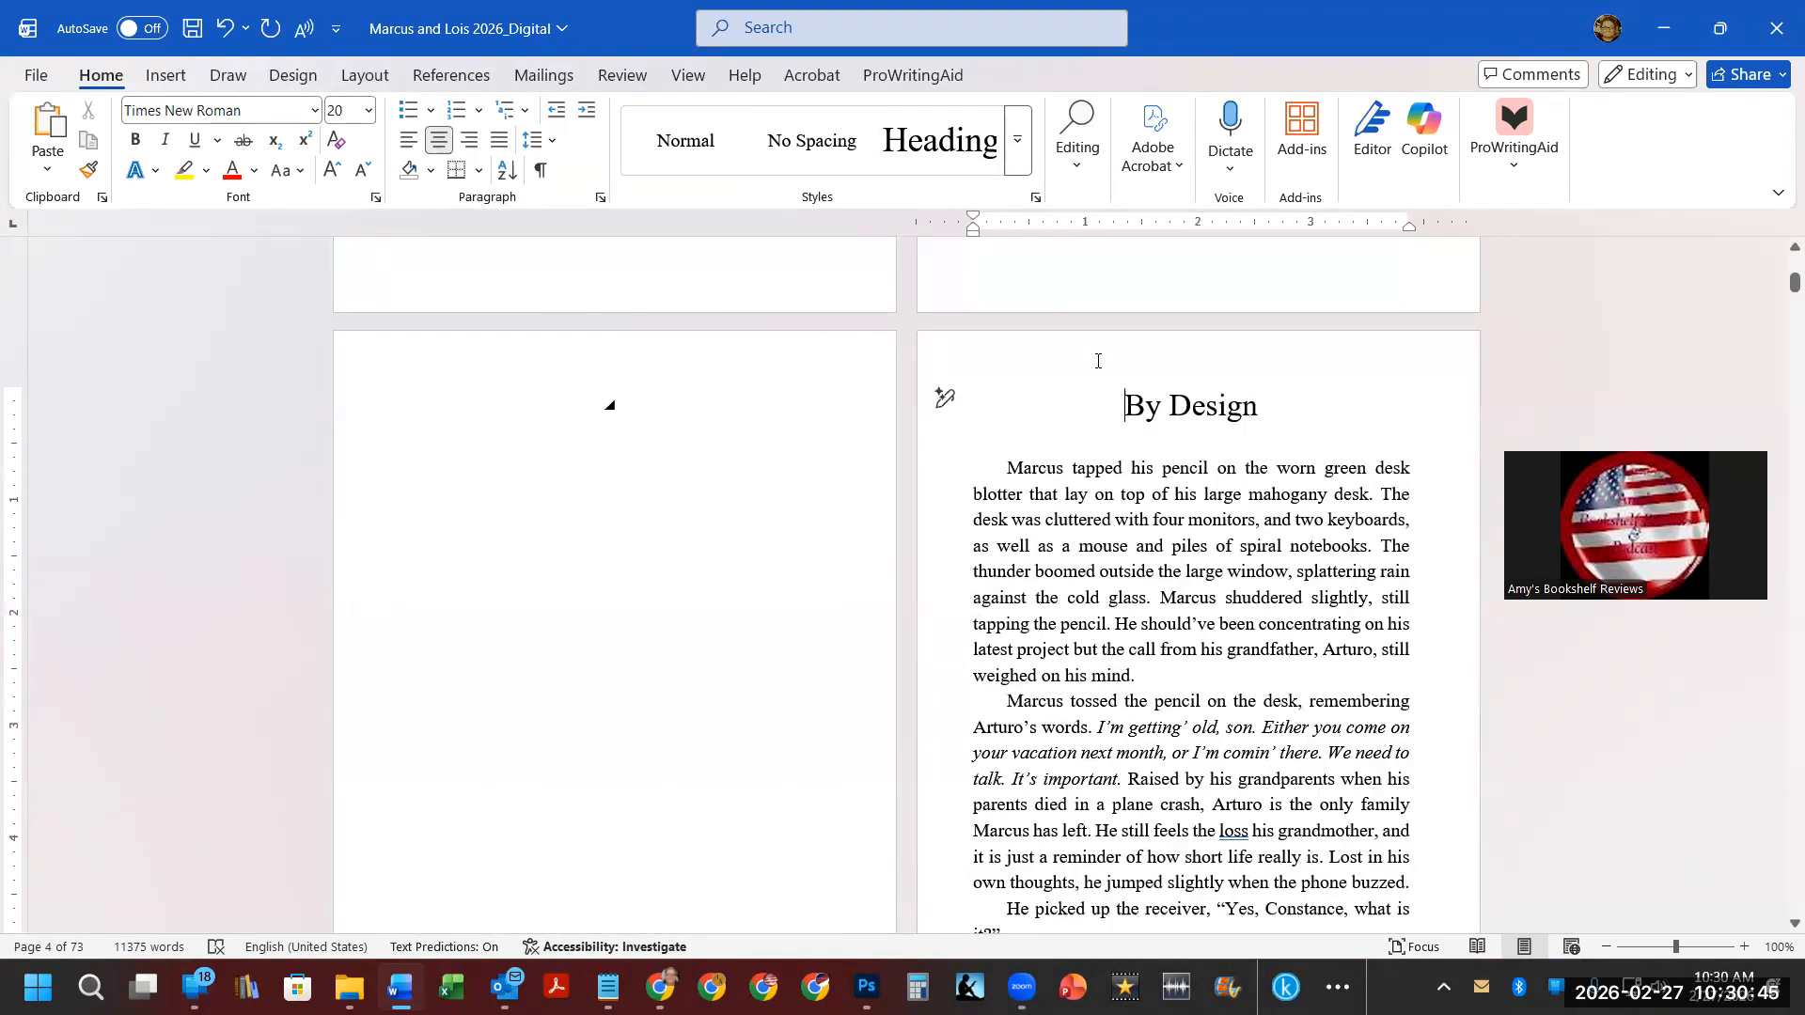
Inspect the Heading 3 style's paragraph line and page break settings and close the style dialog.
{"action": "left_click", "coordinate": [1017, 140]}
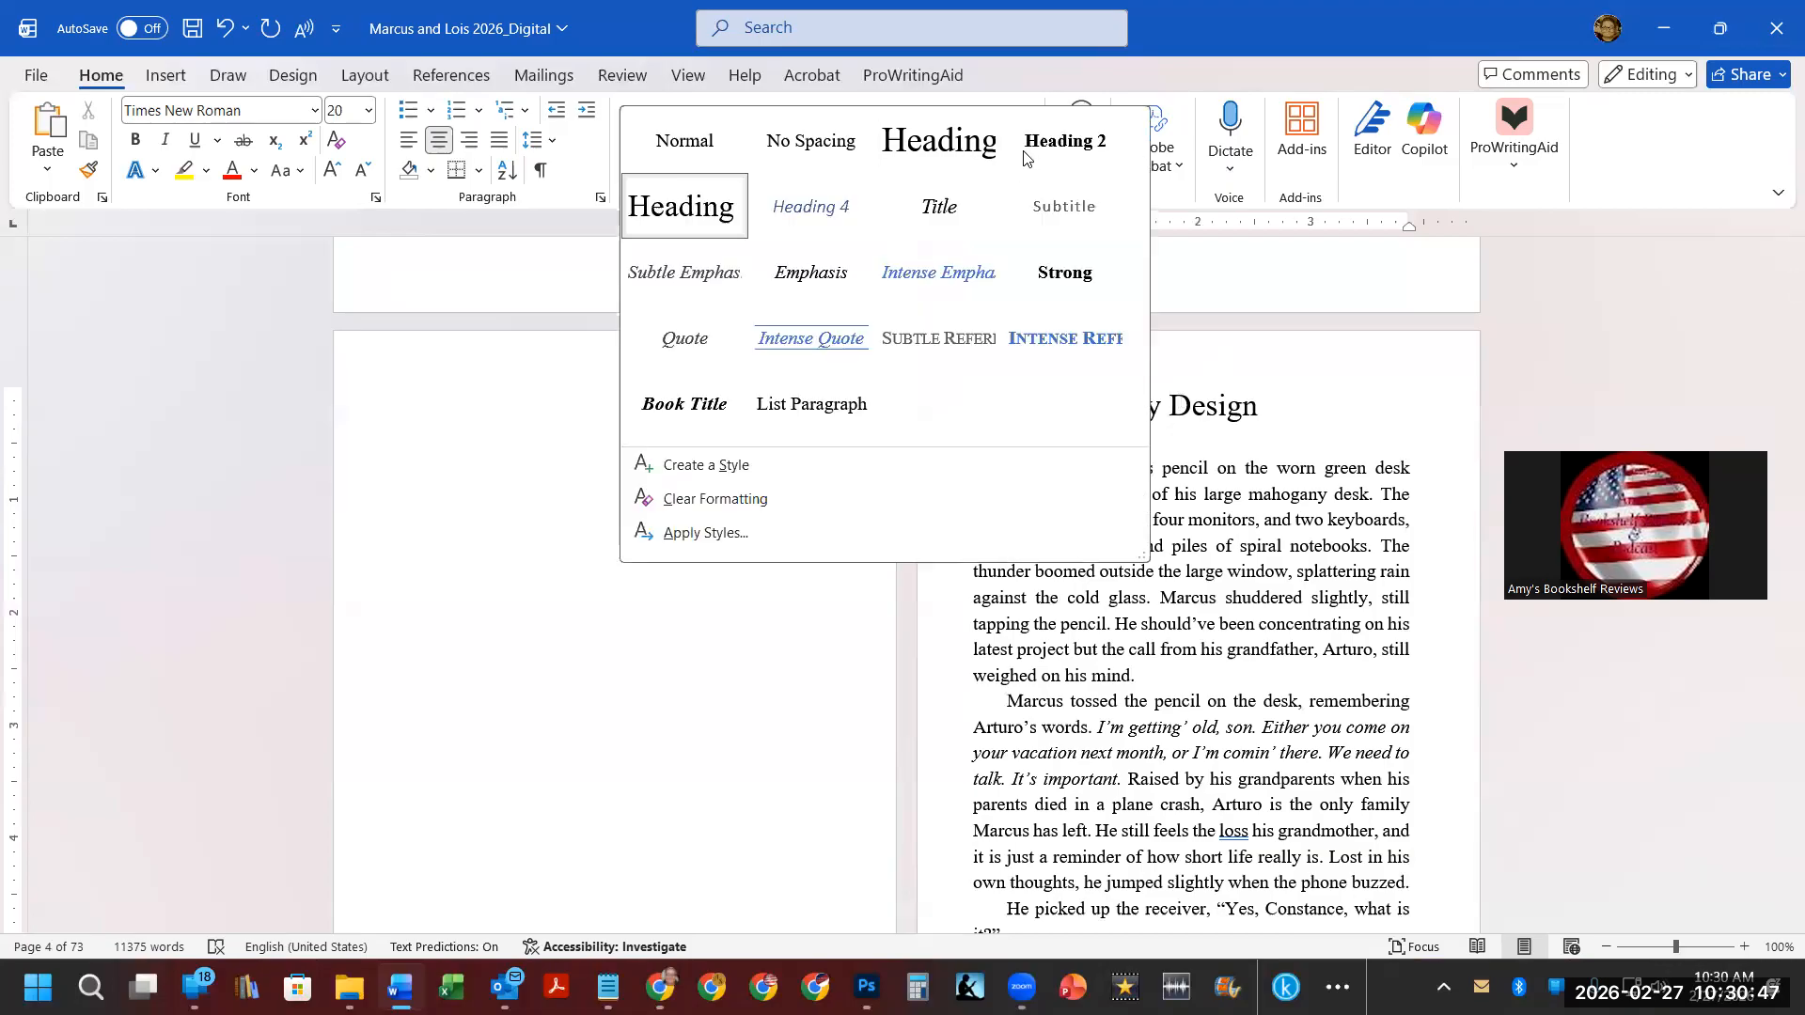
{"action": "right_click", "coordinate": [703, 209]}
{"action": "left_click", "coordinate": [722, 249]}
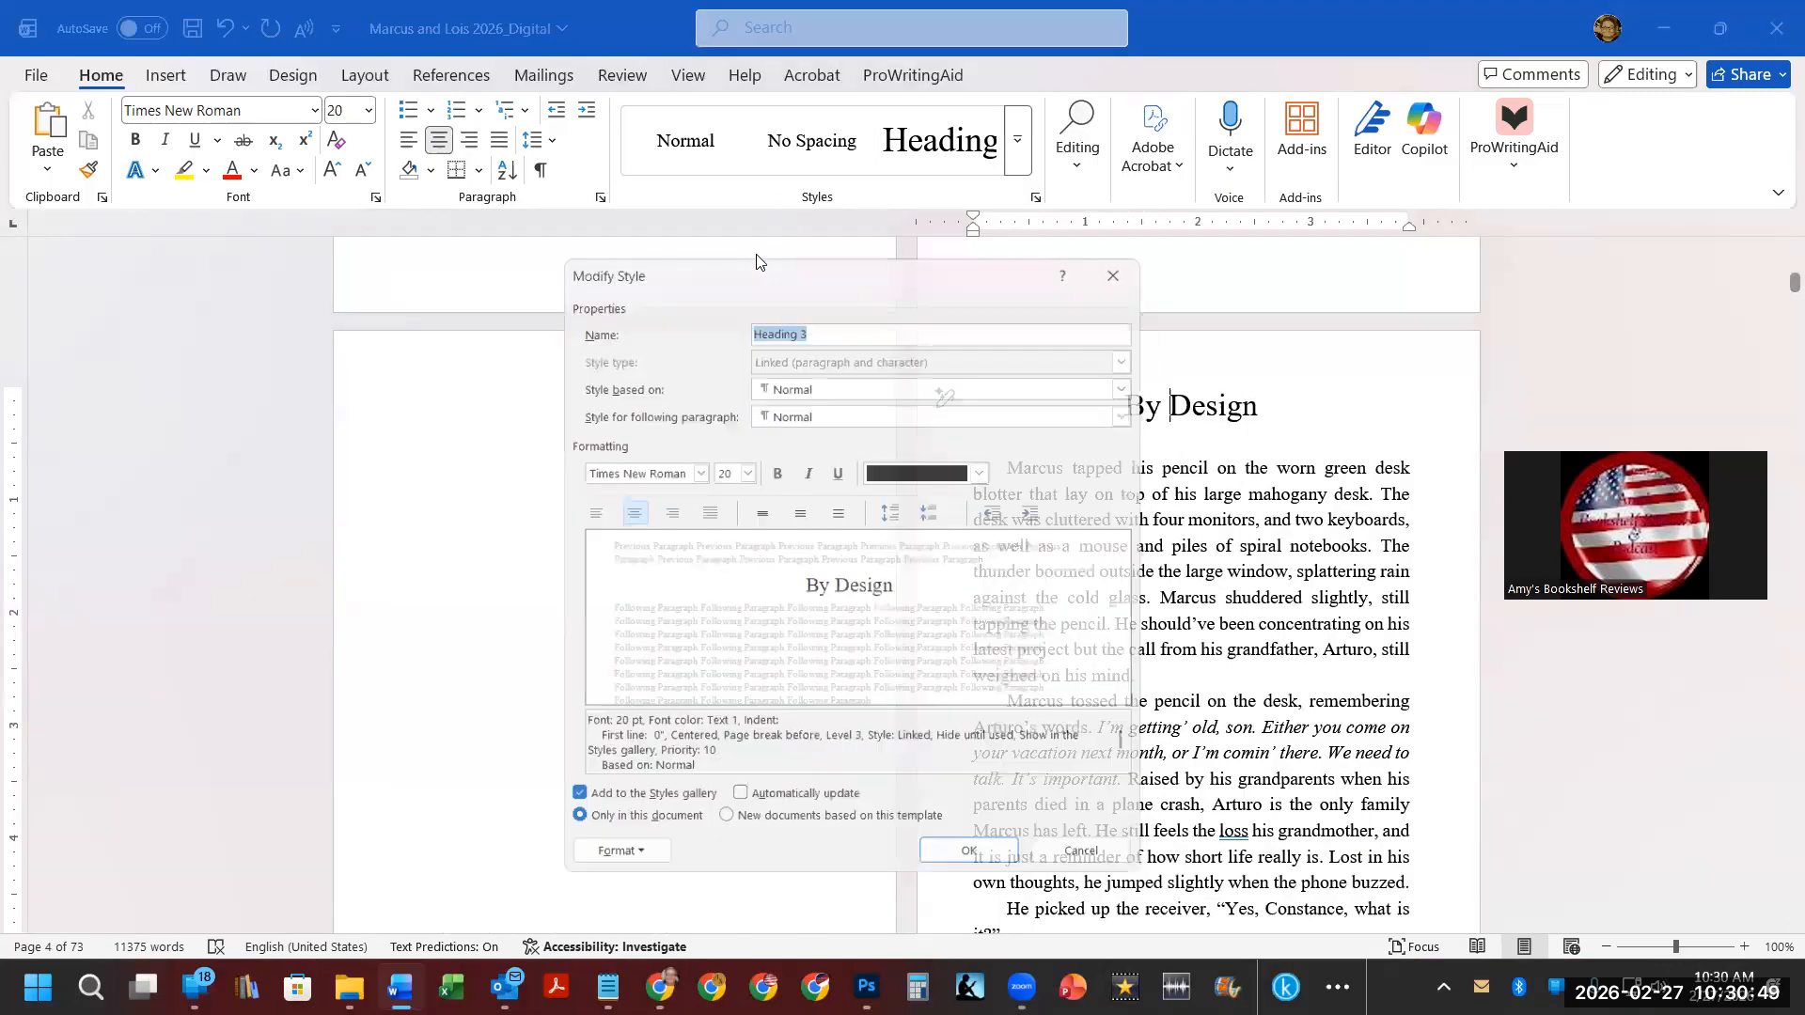
{"action": "left_click", "coordinate": [607, 869]}
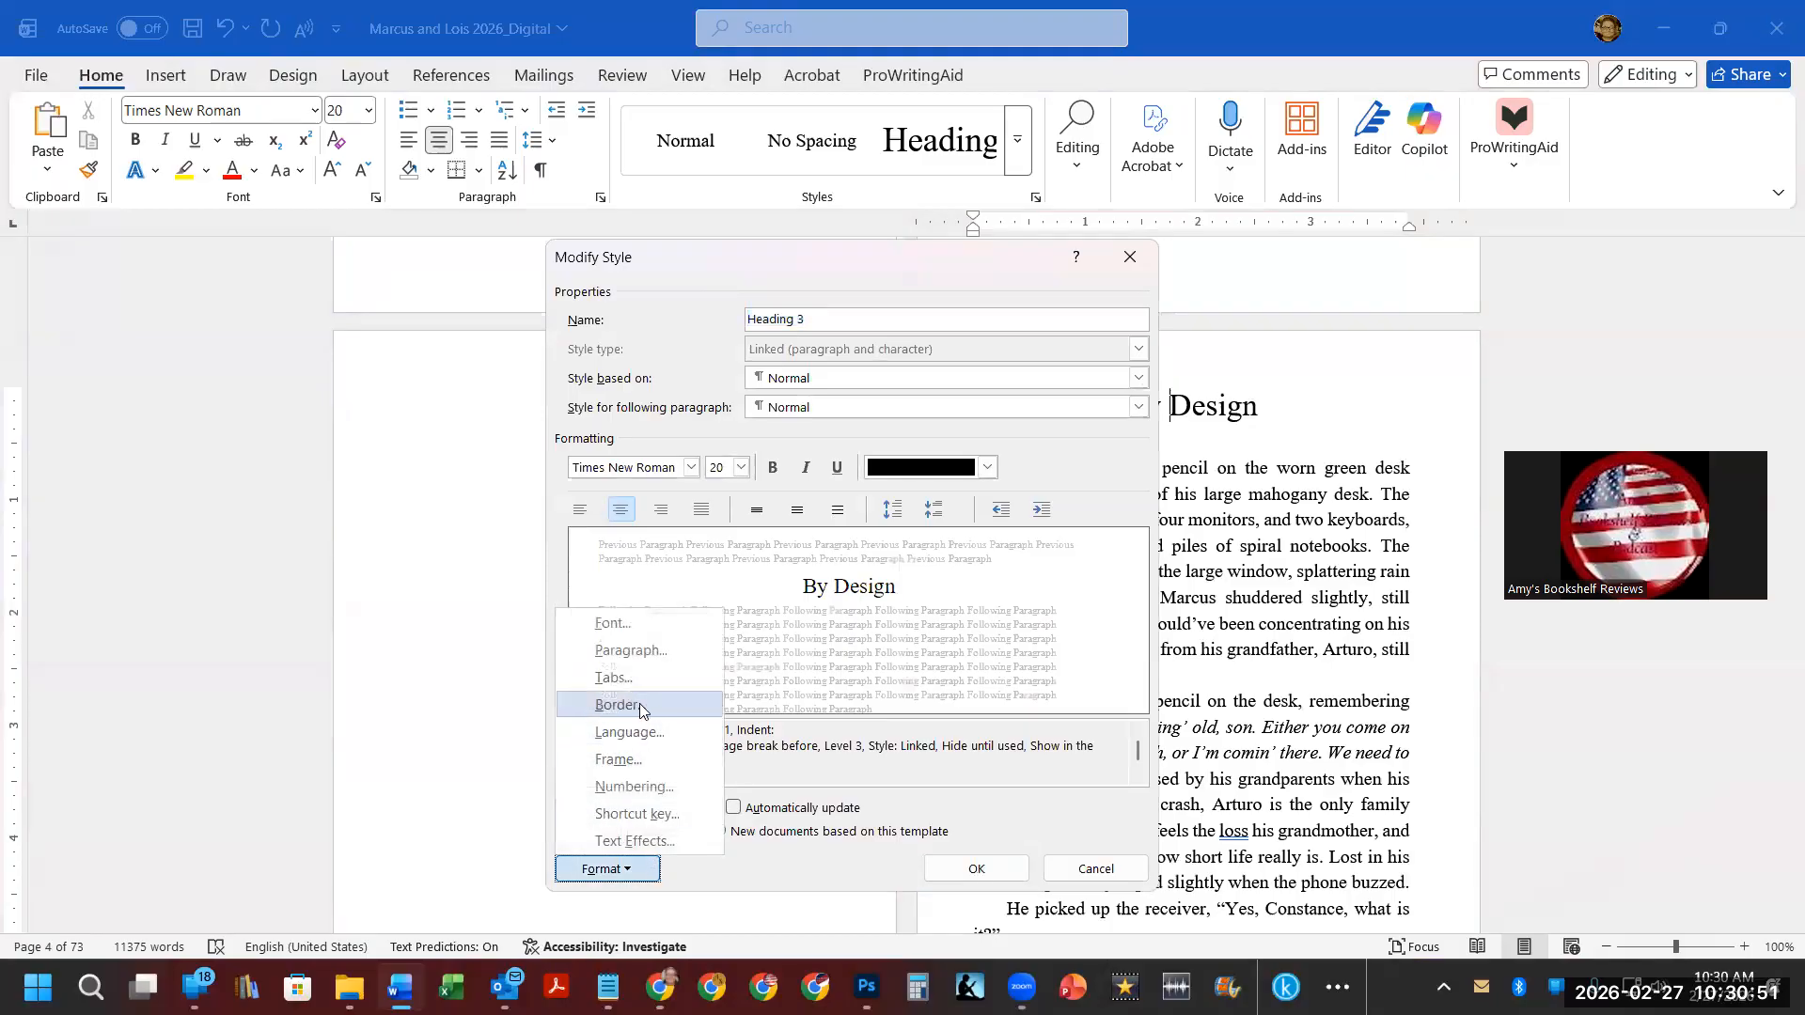
{"action": "left_click", "coordinate": [645, 653]}
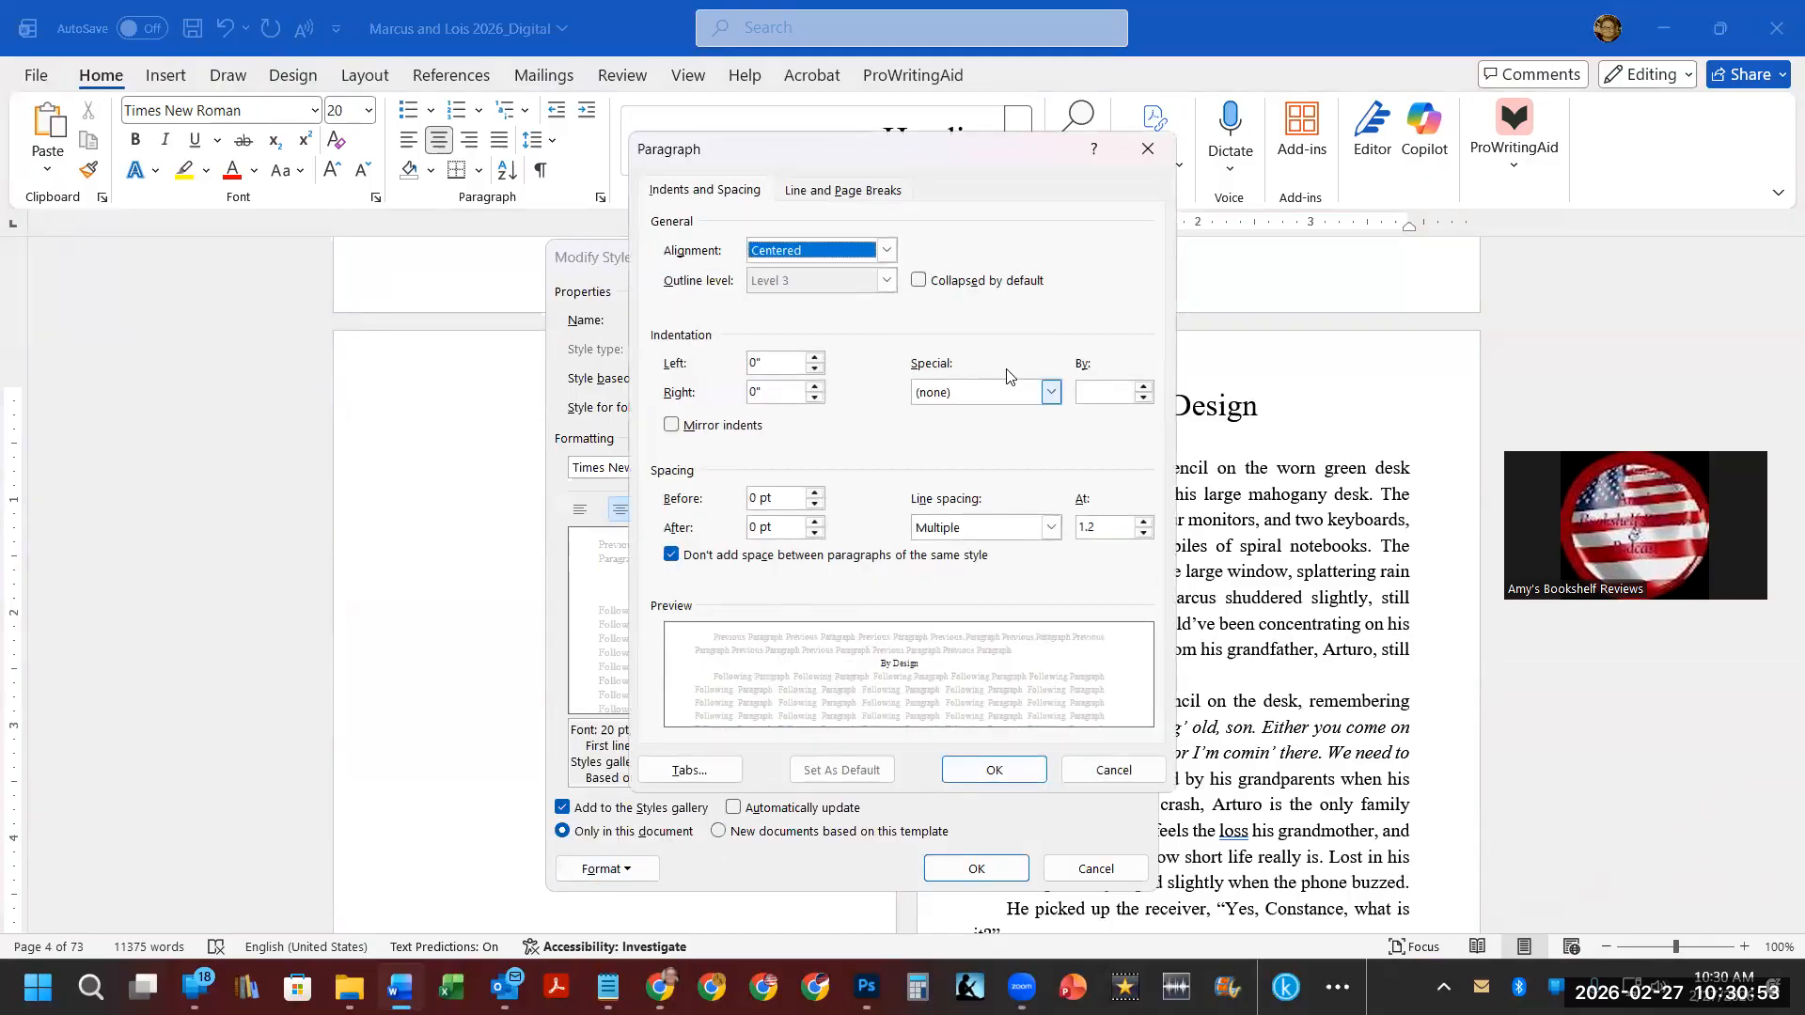
{"action": "left_click", "coordinate": [846, 191]}
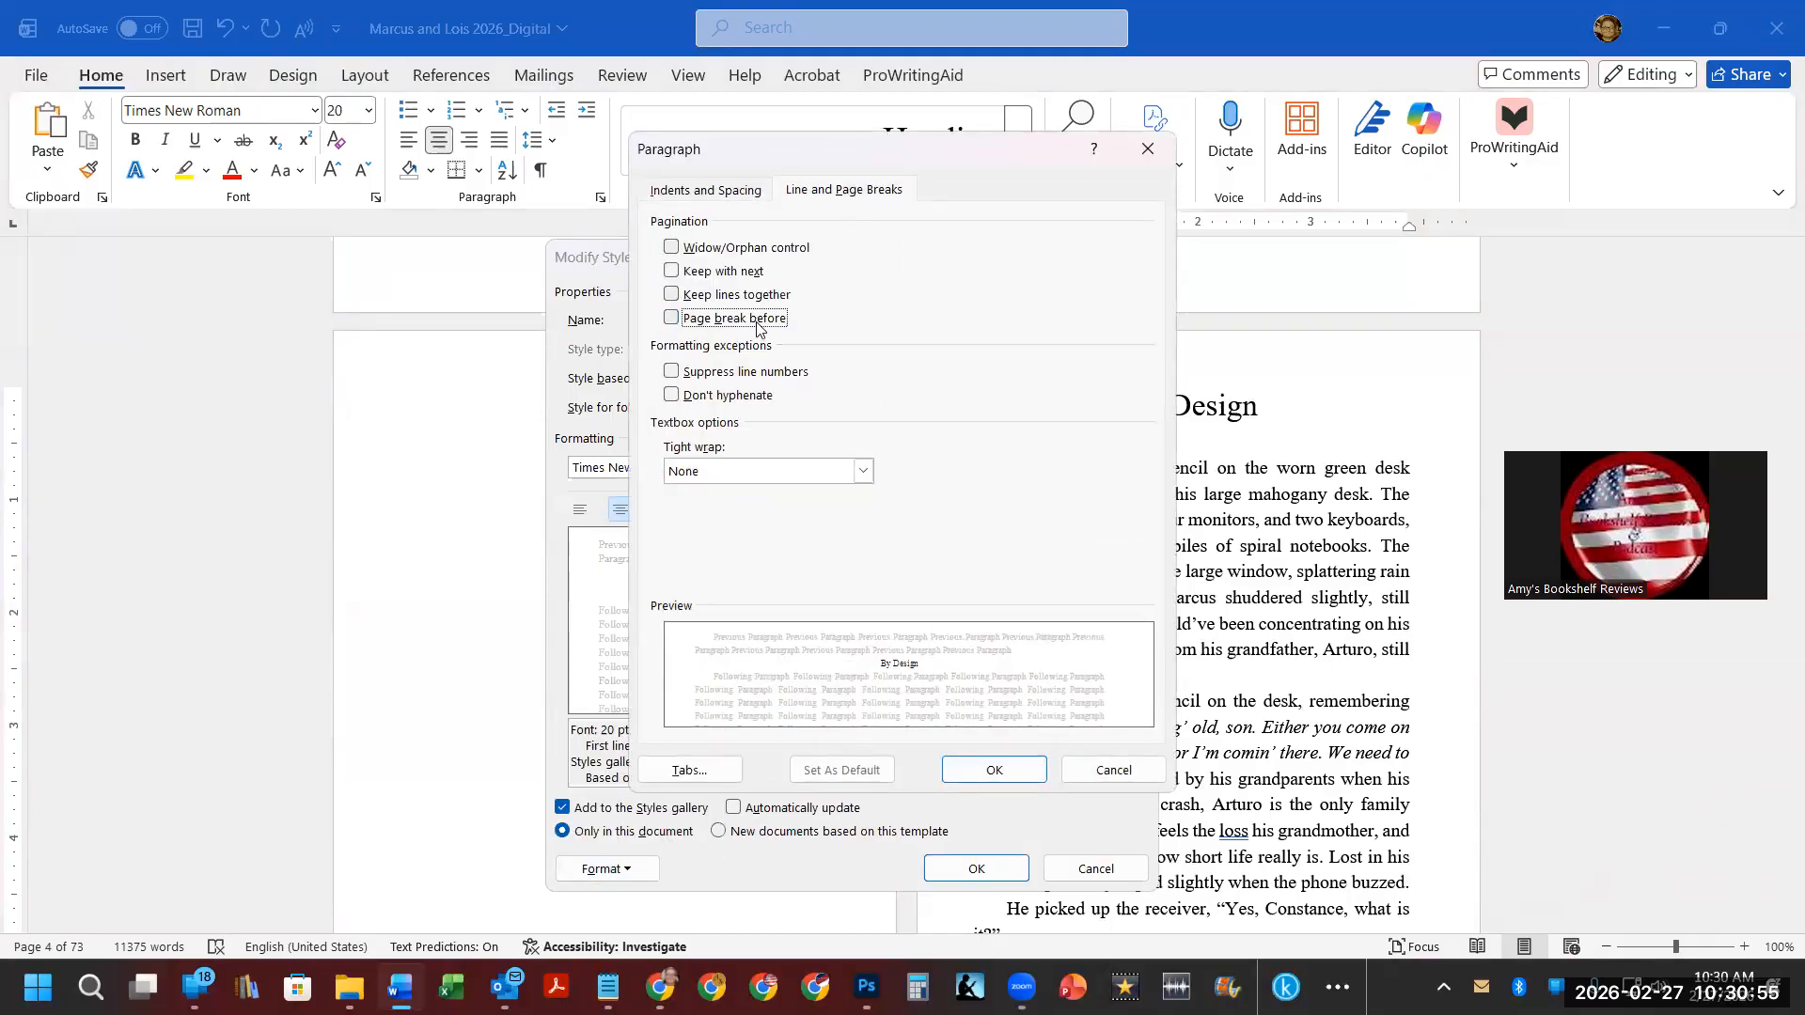
{"action": "left_click", "coordinate": [978, 778]}
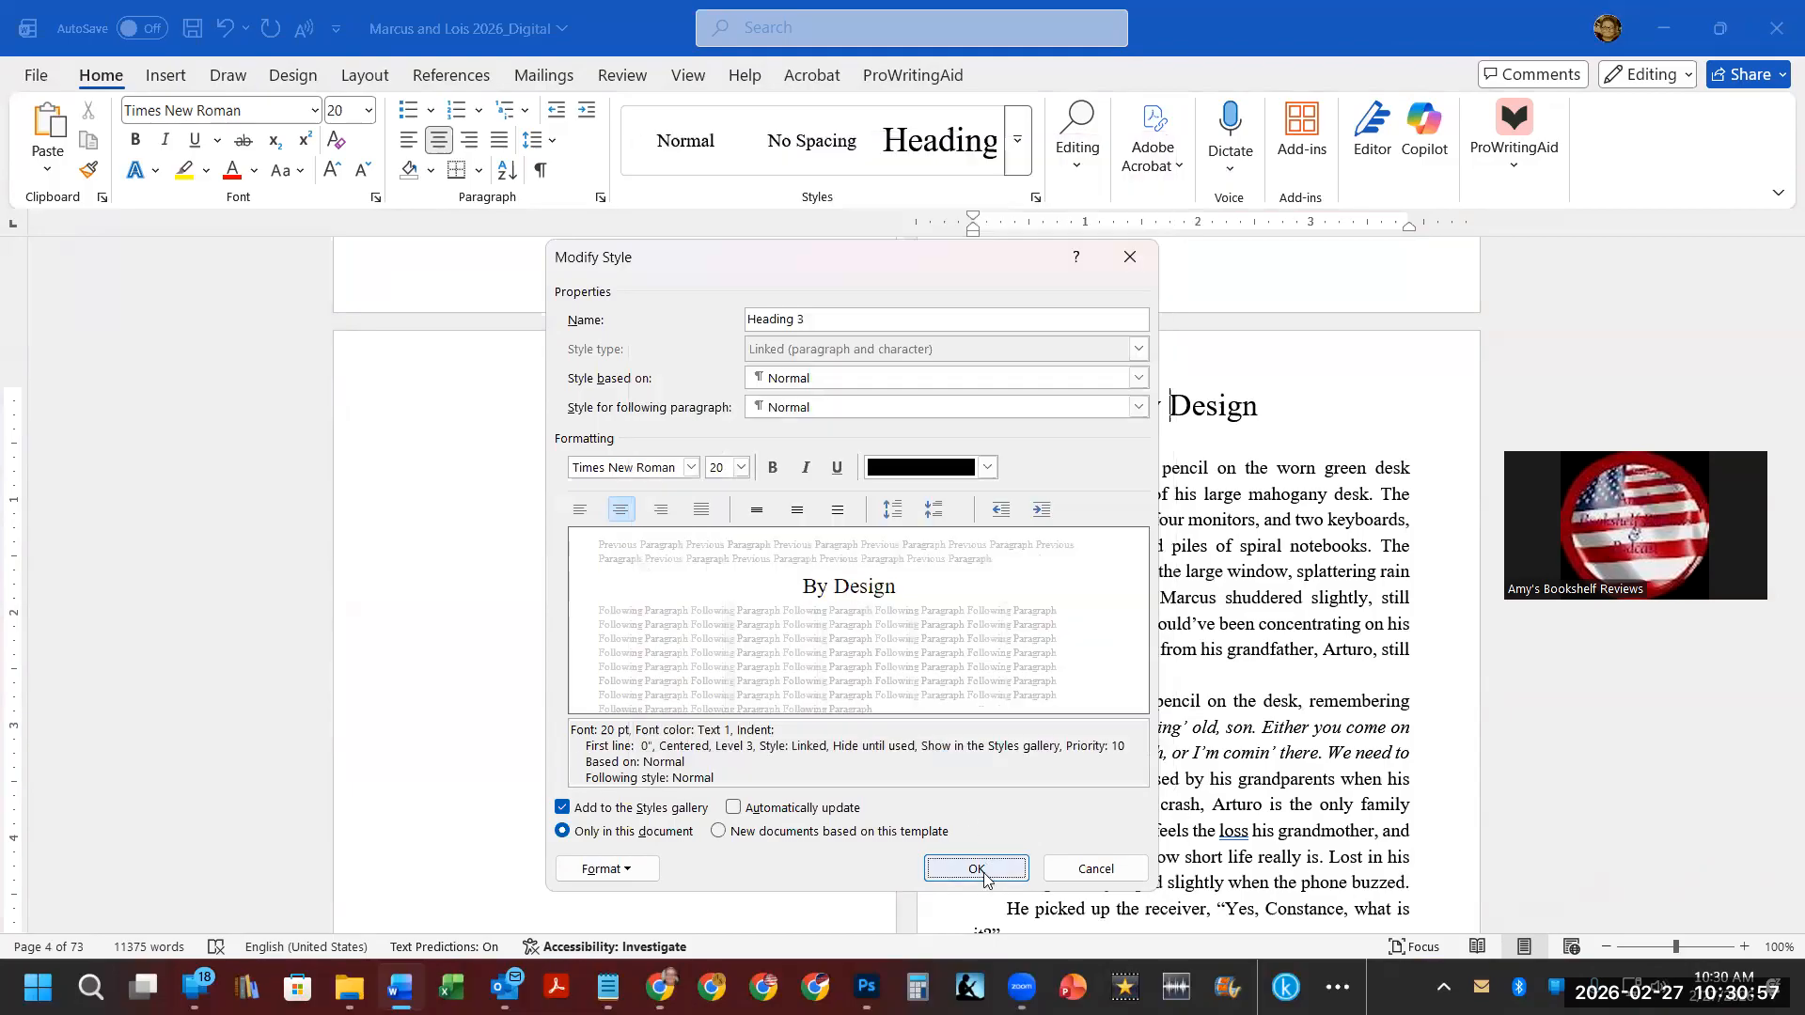
{"action": "key", "text": "Return"}
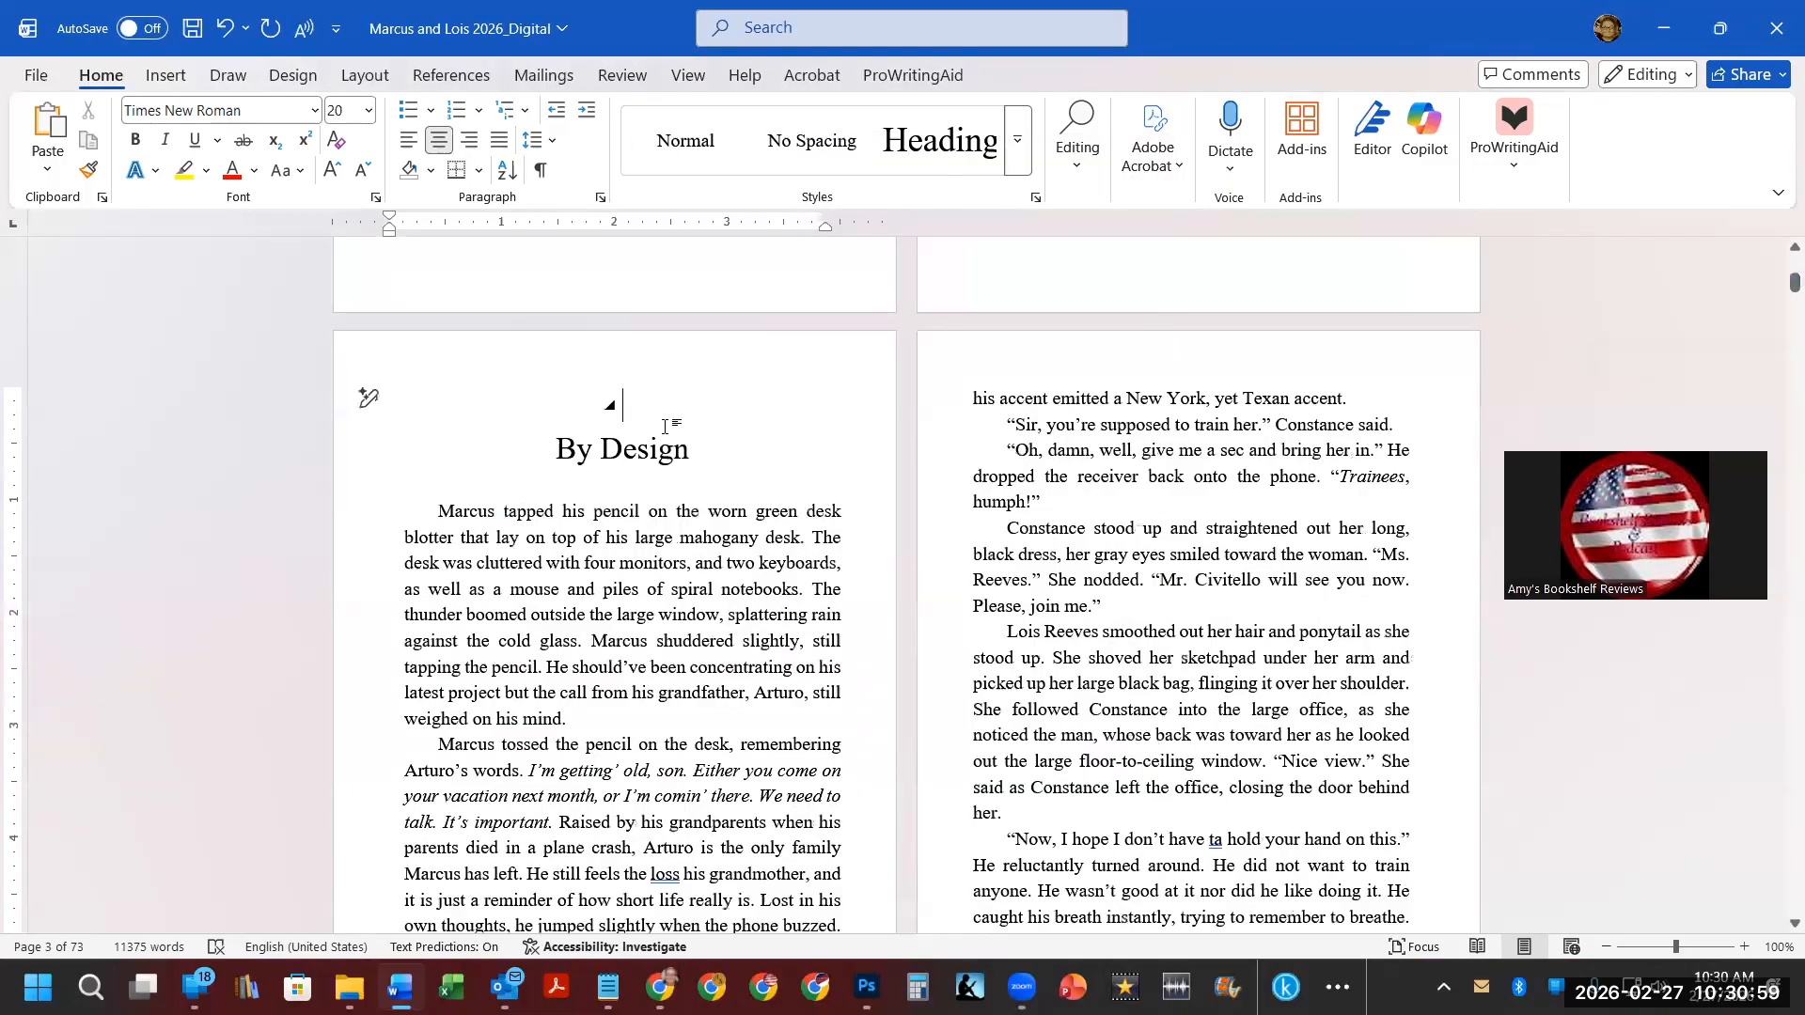
Start a new style named Chapter Heading from an empty line above the By Design heading.
{"action": "key", "text": "Delete"}
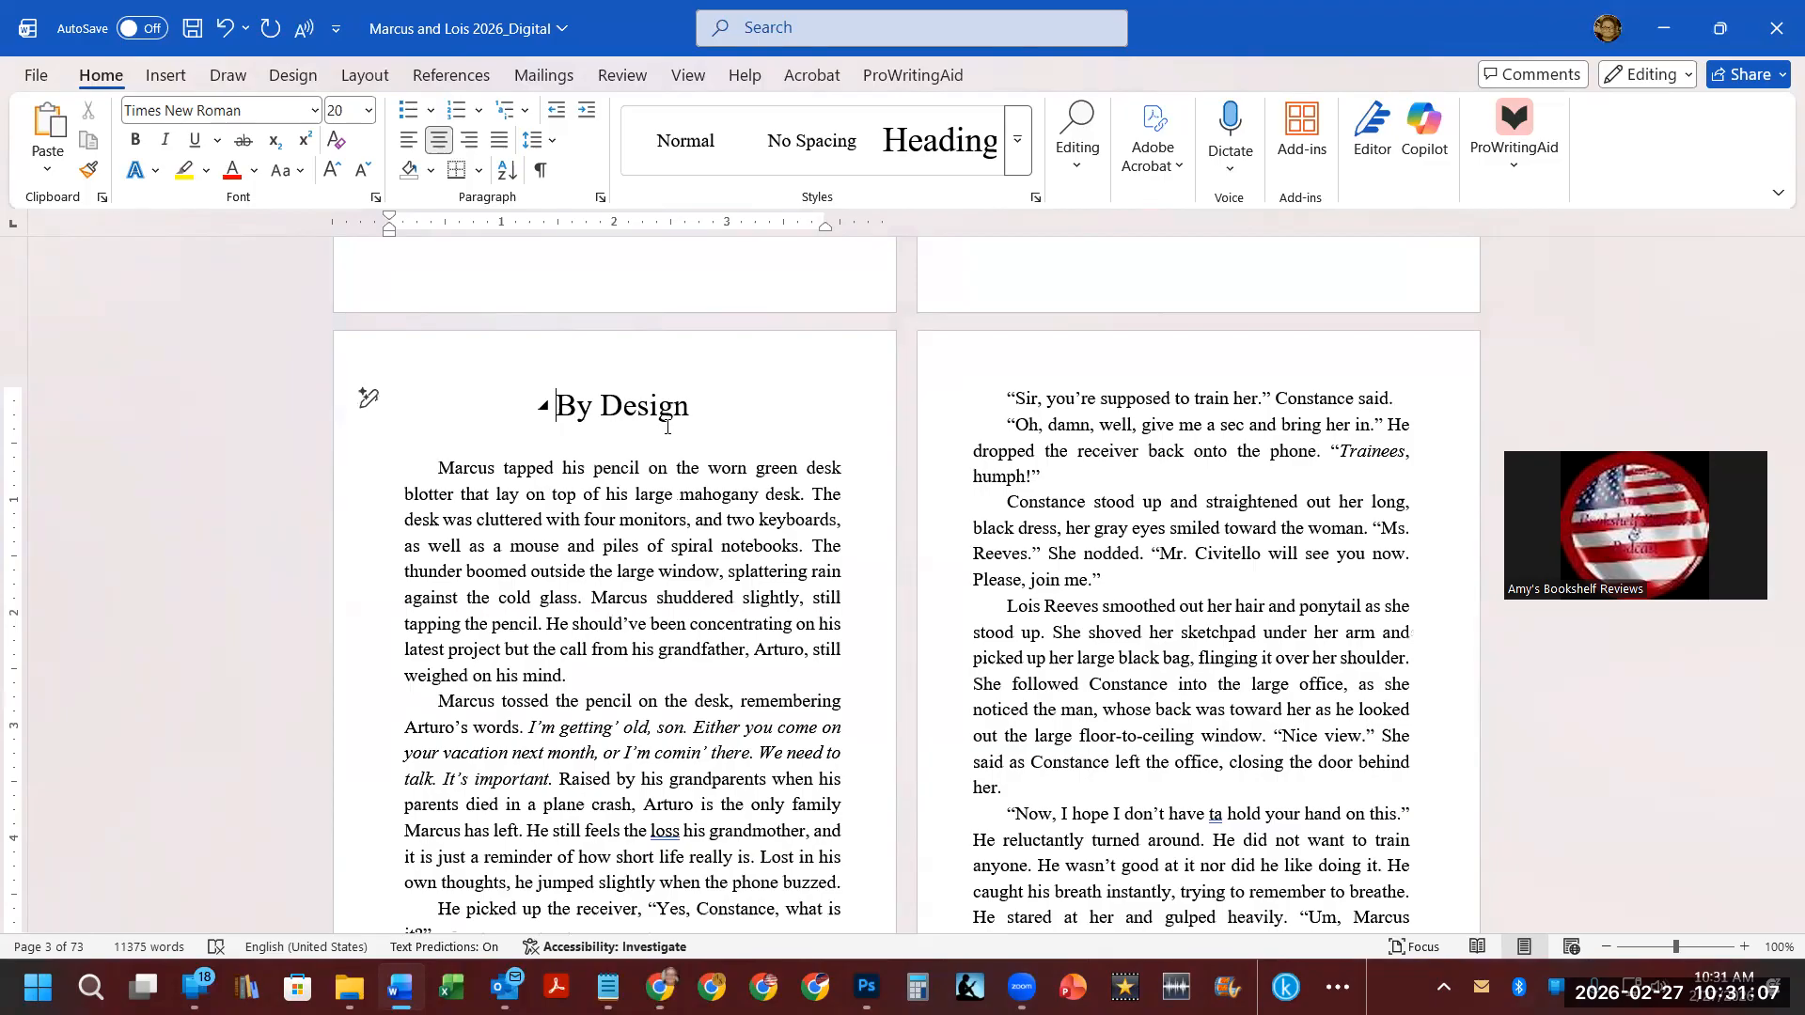
{"action": "key", "text": "Return"}
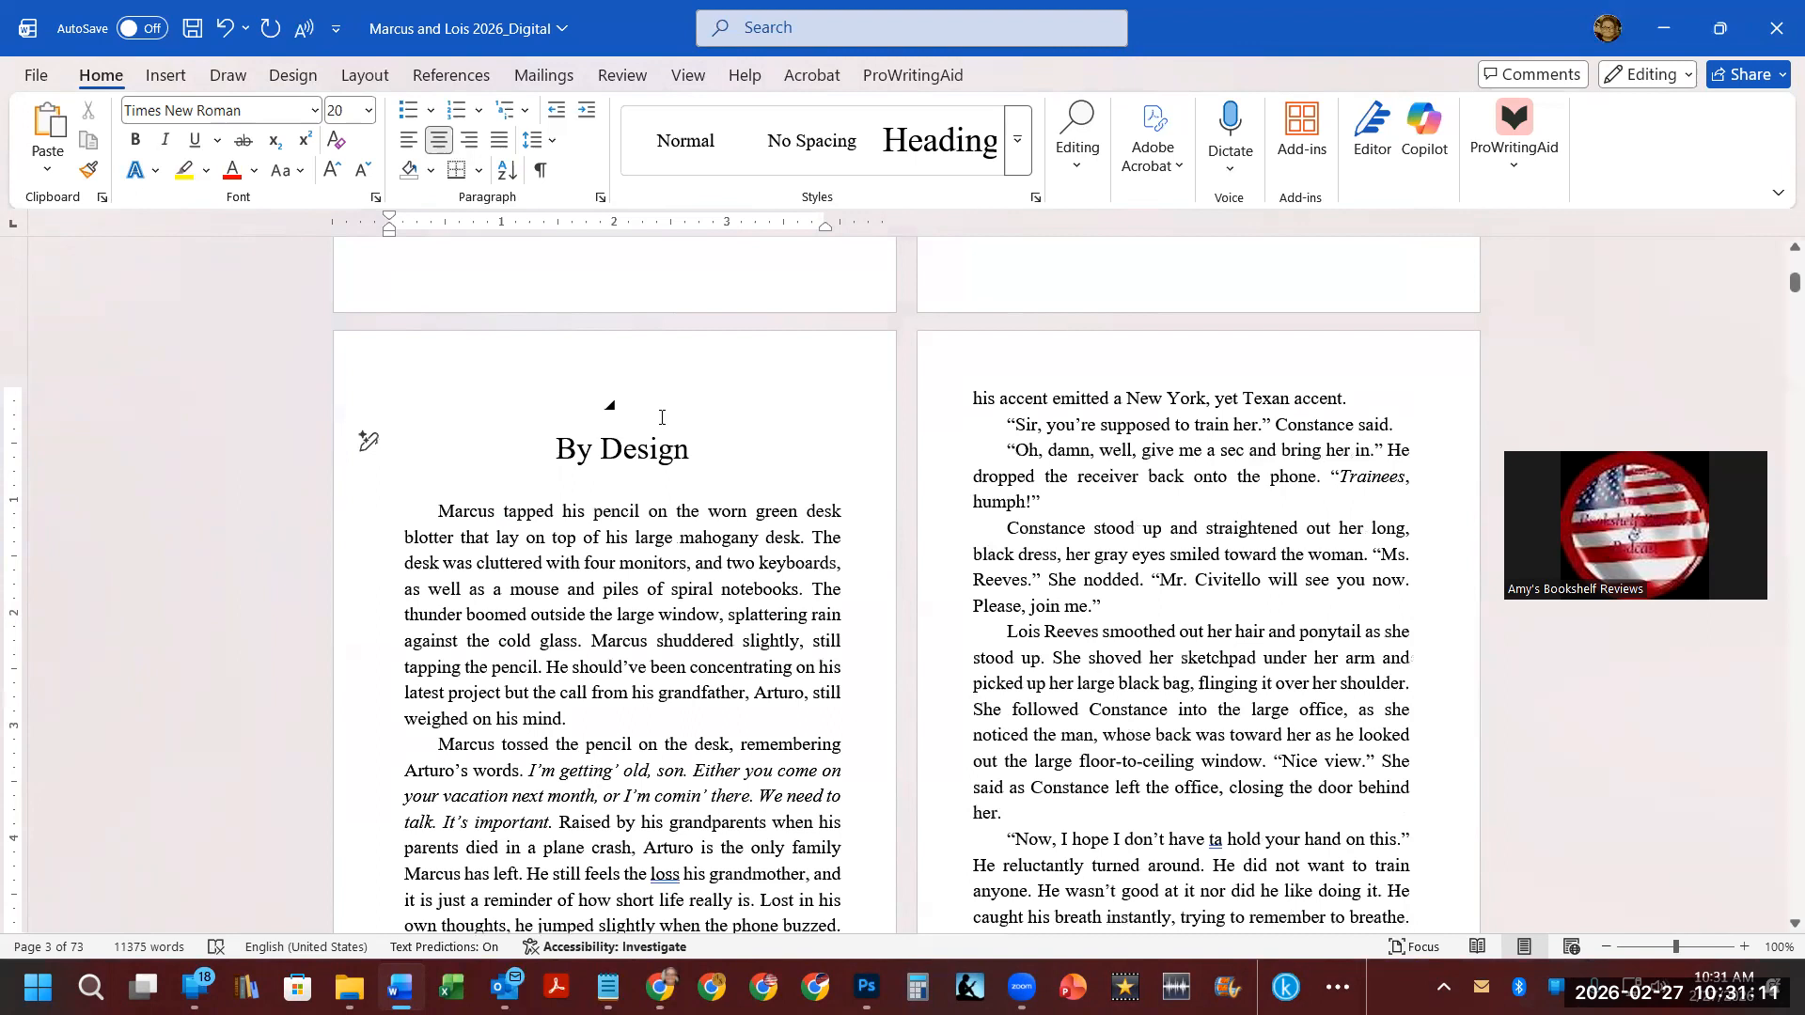
{"action": "left_click", "coordinate": [645, 412]}
{"action": "left_click", "coordinate": [1017, 140]}
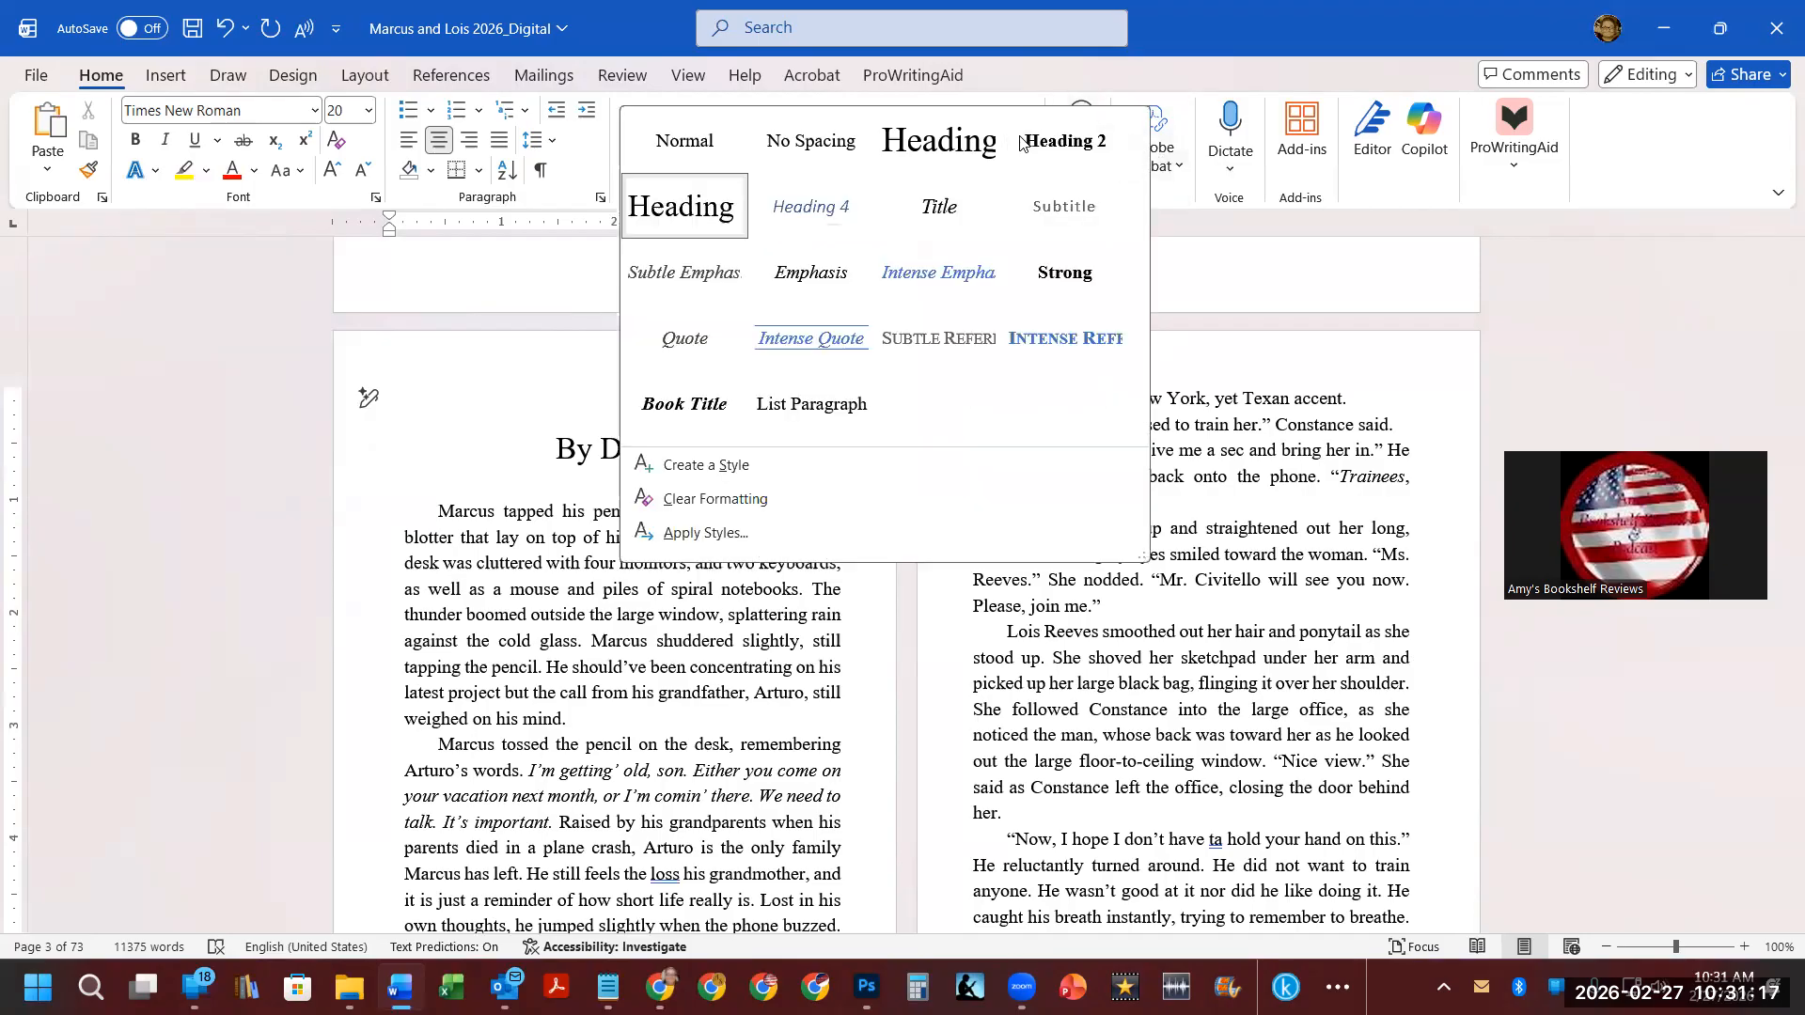
{"action": "left_click", "coordinate": [703, 466]}
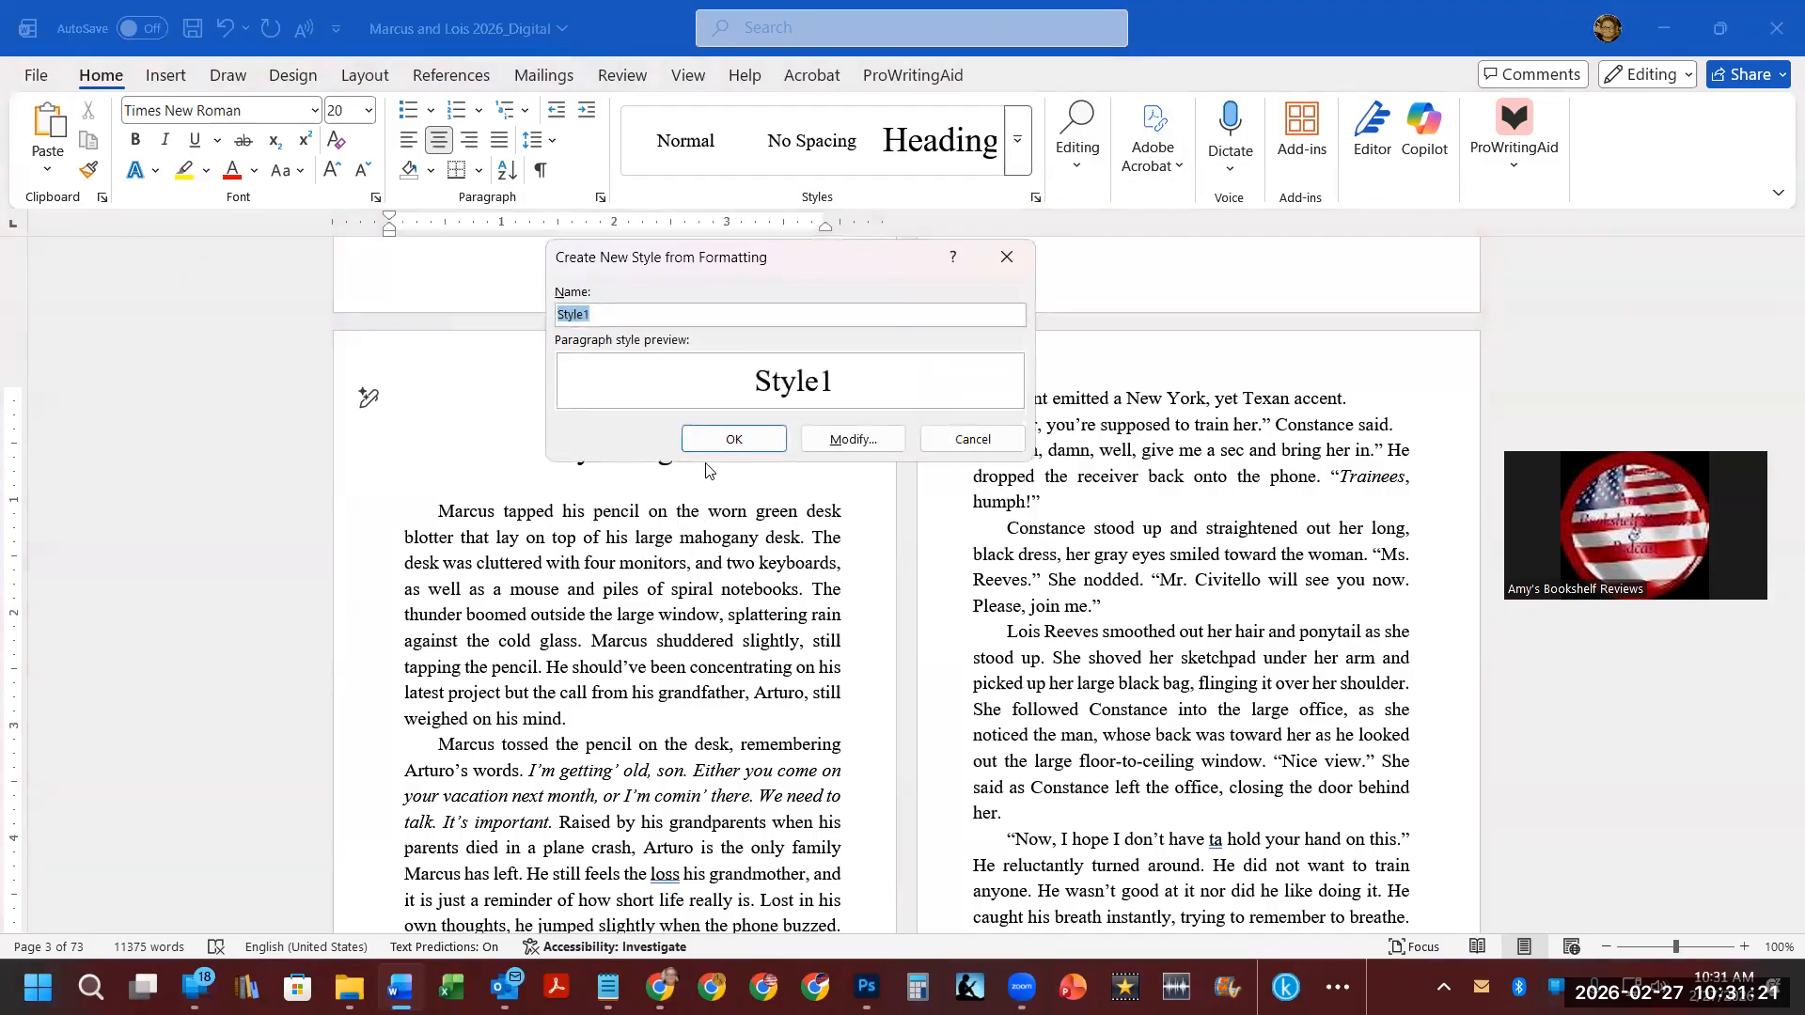
{"action": "type", "text": "Chapter Heading"}
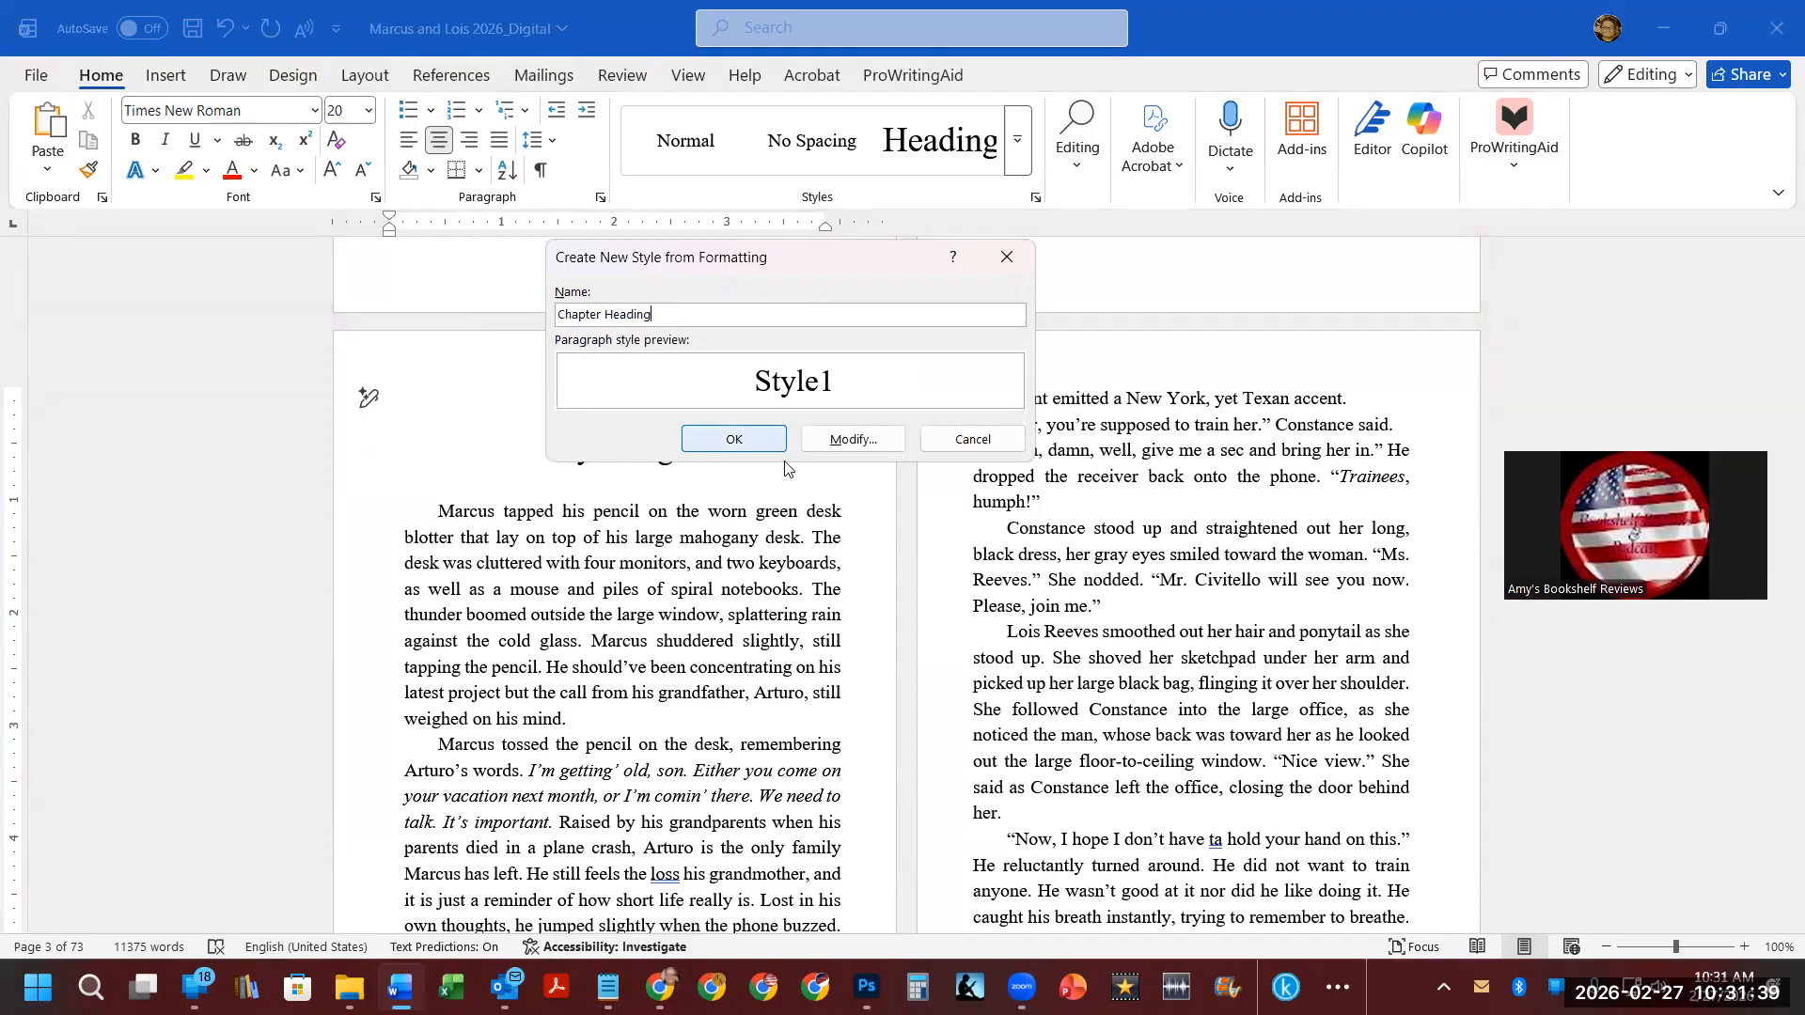
{"action": "left_click", "coordinate": [865, 441]}
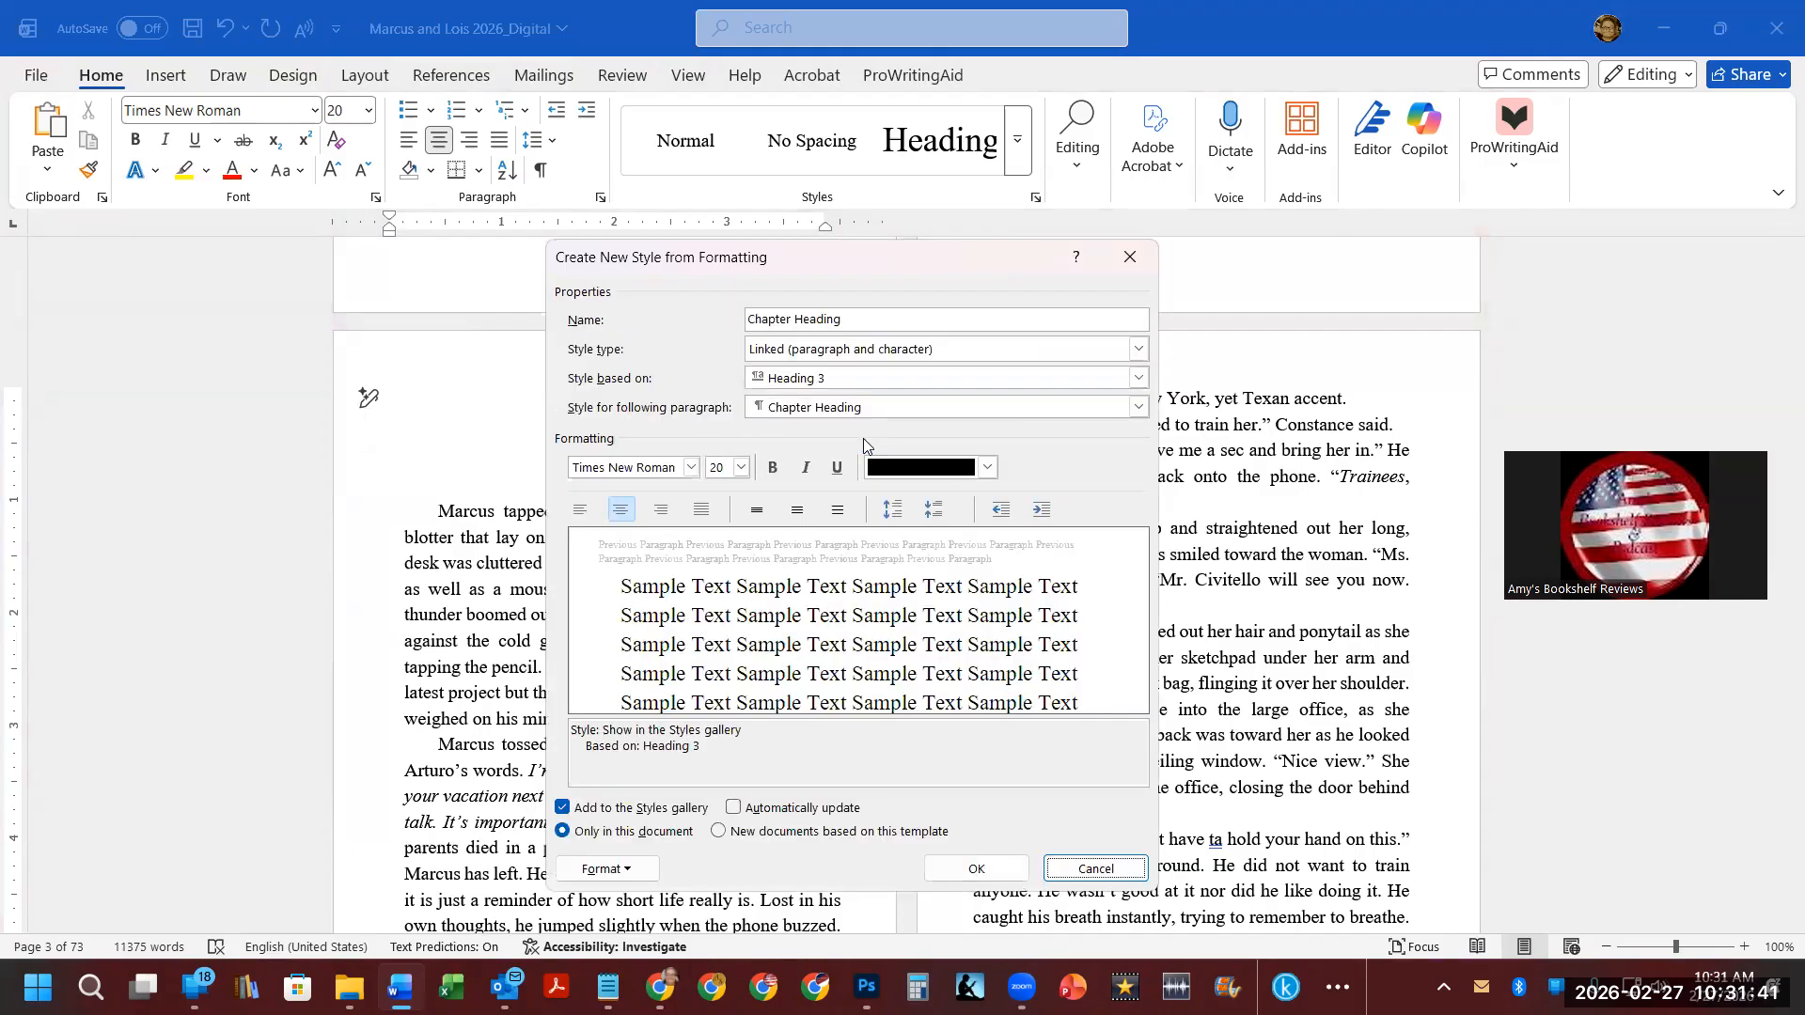
Set the Chapter Heading style to 72 pt, for new documents based on this template, with automatic updating.
{"action": "left_click", "coordinate": [742, 468]}
{"action": "left_click_drag", "start_coordinate": [738, 515], "coordinate": [731, 676]}
{"action": "left_click", "coordinate": [717, 671]}
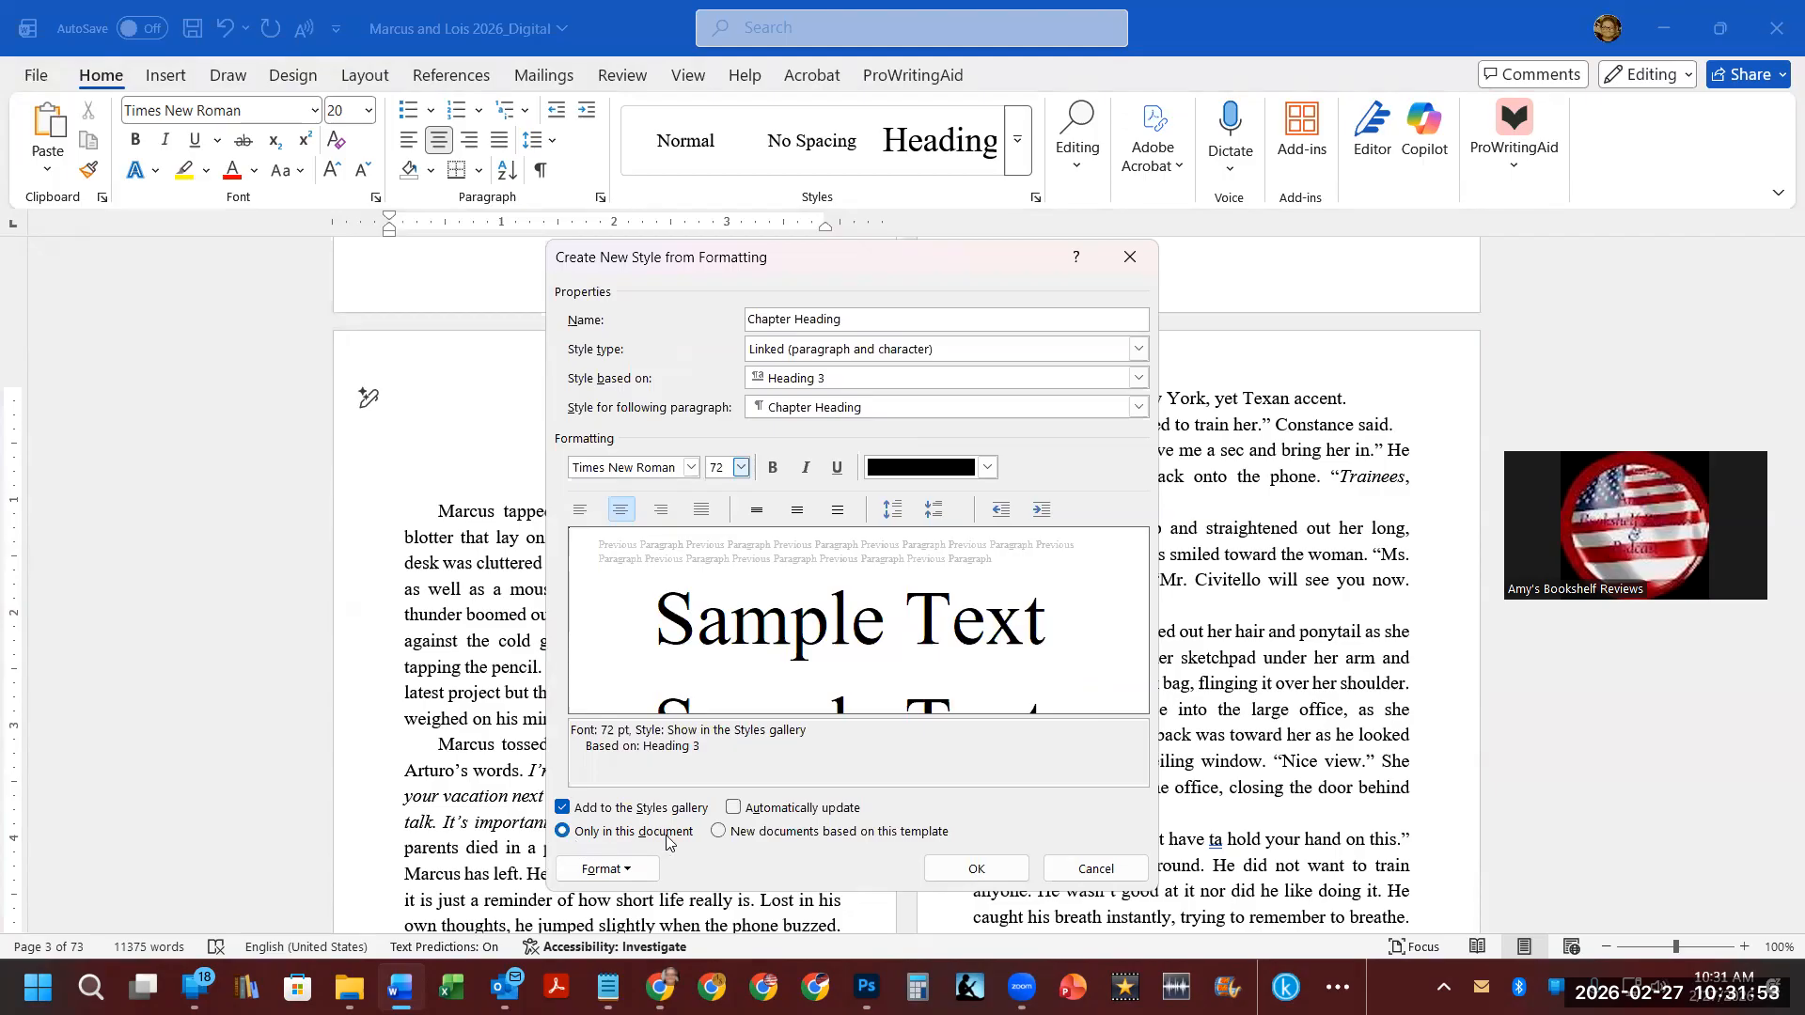
{"action": "left_click", "coordinate": [719, 837]}
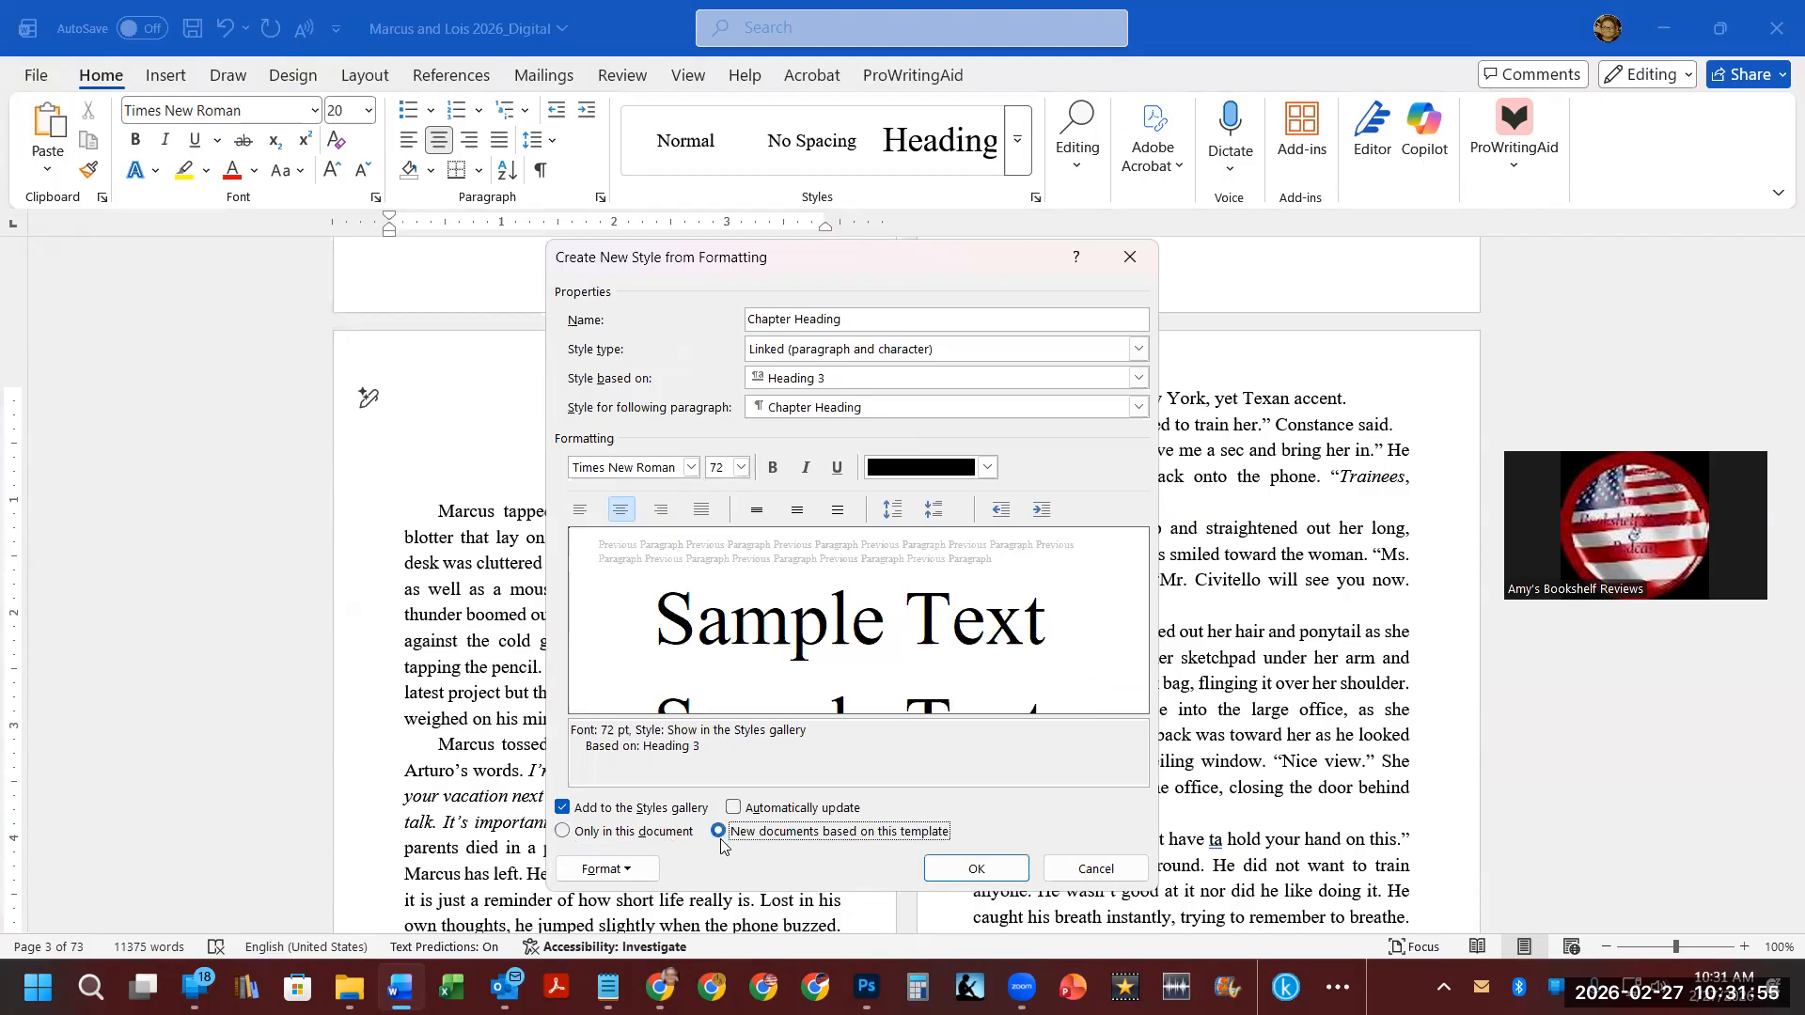
{"action": "left_click", "coordinate": [734, 809]}
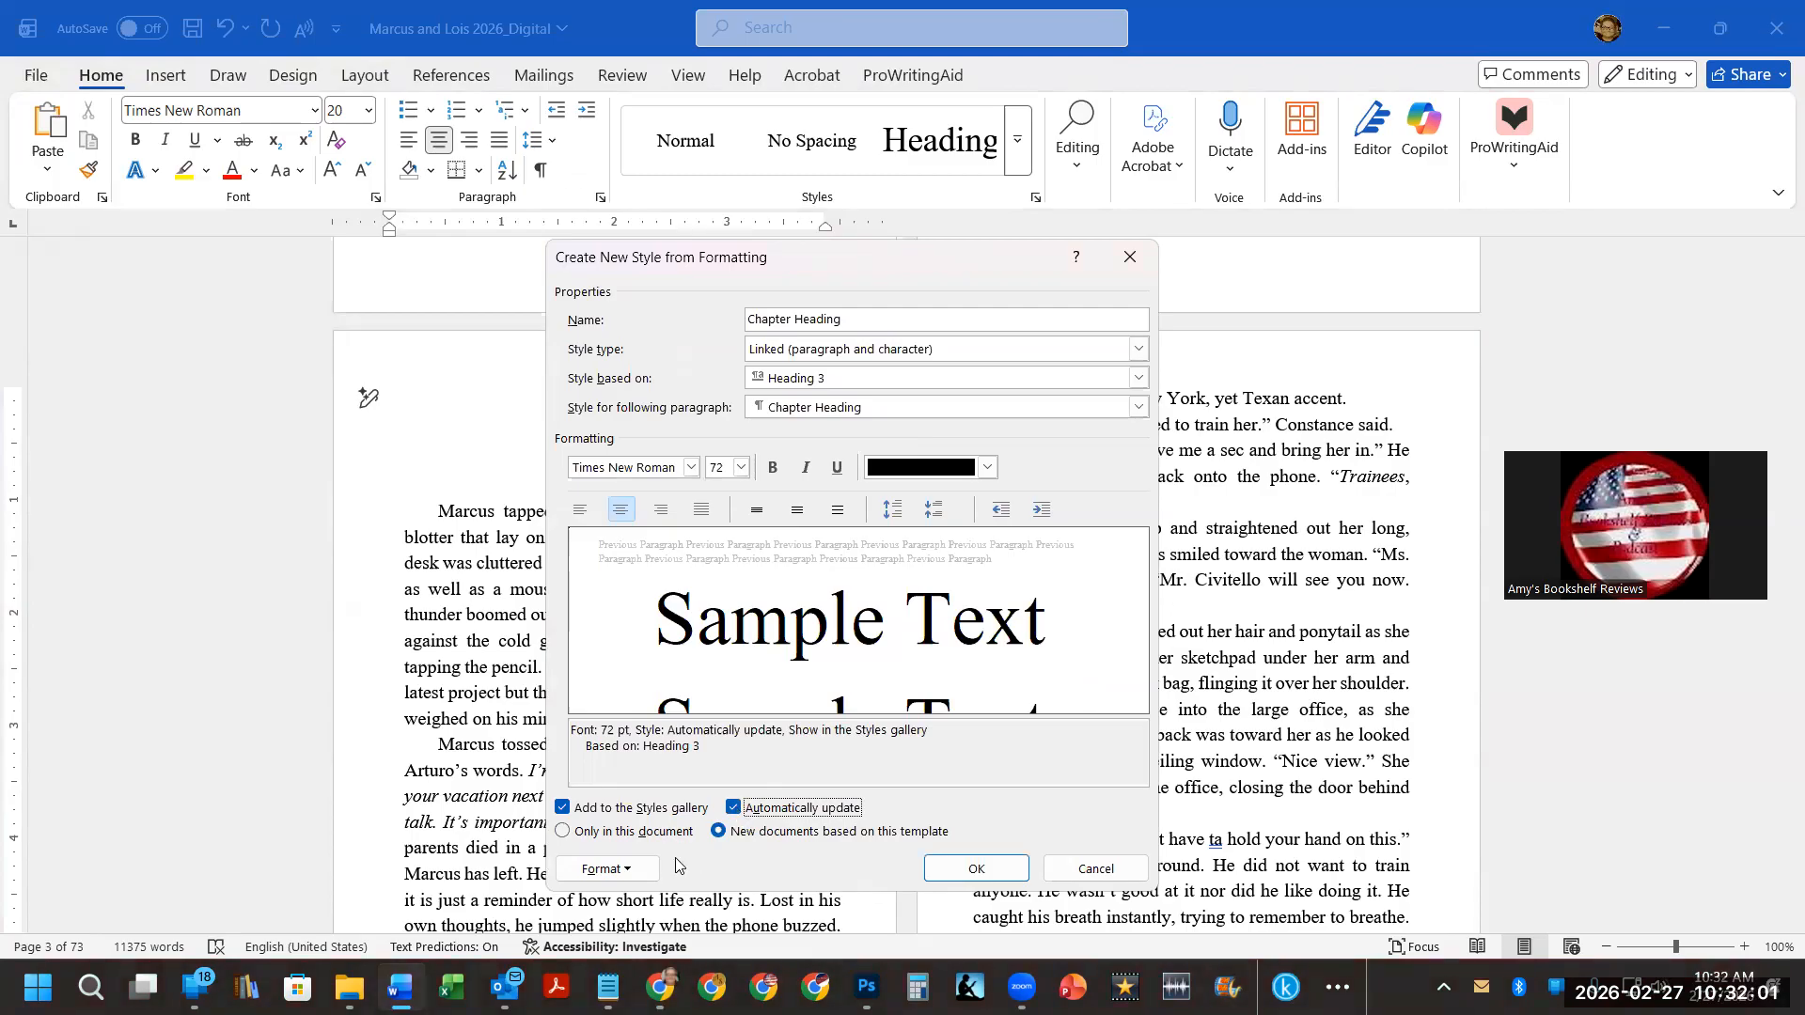
Turn on Page break before in the Chapter Heading style's paragraph settings and save the style.
{"action": "left_click", "coordinate": [646, 874]}
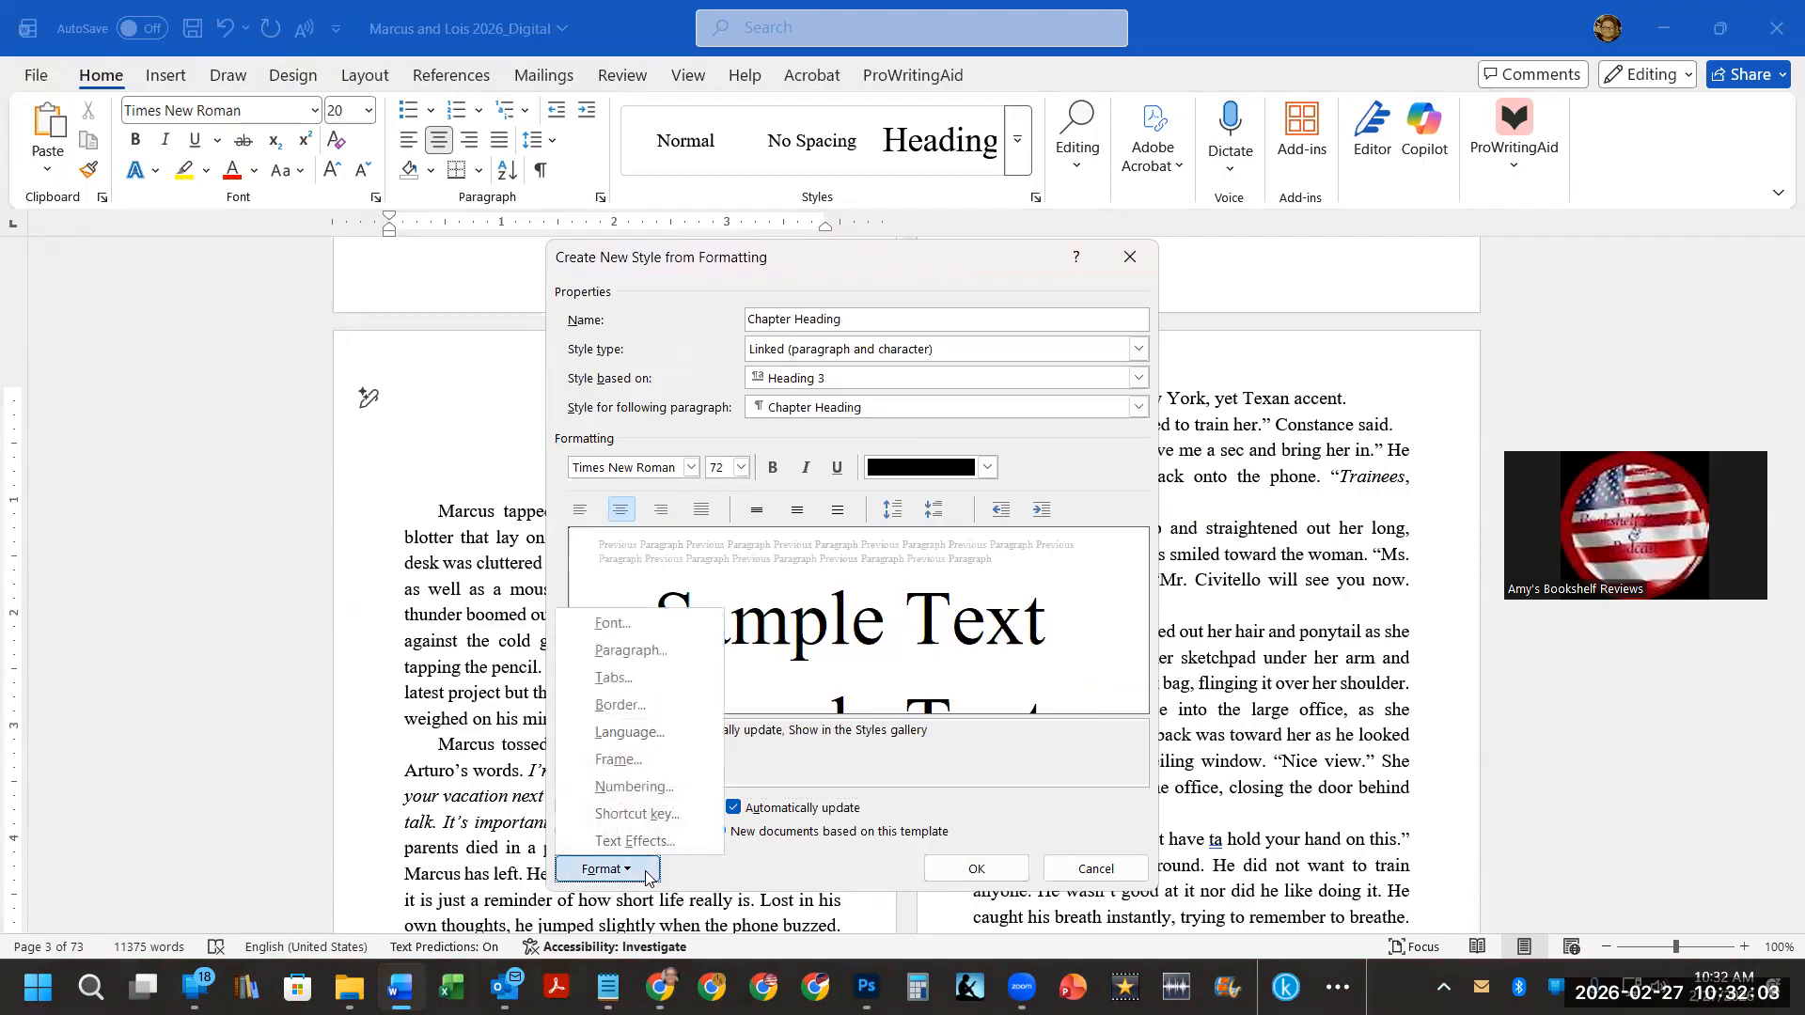
{"action": "left_click", "coordinate": [623, 652]}
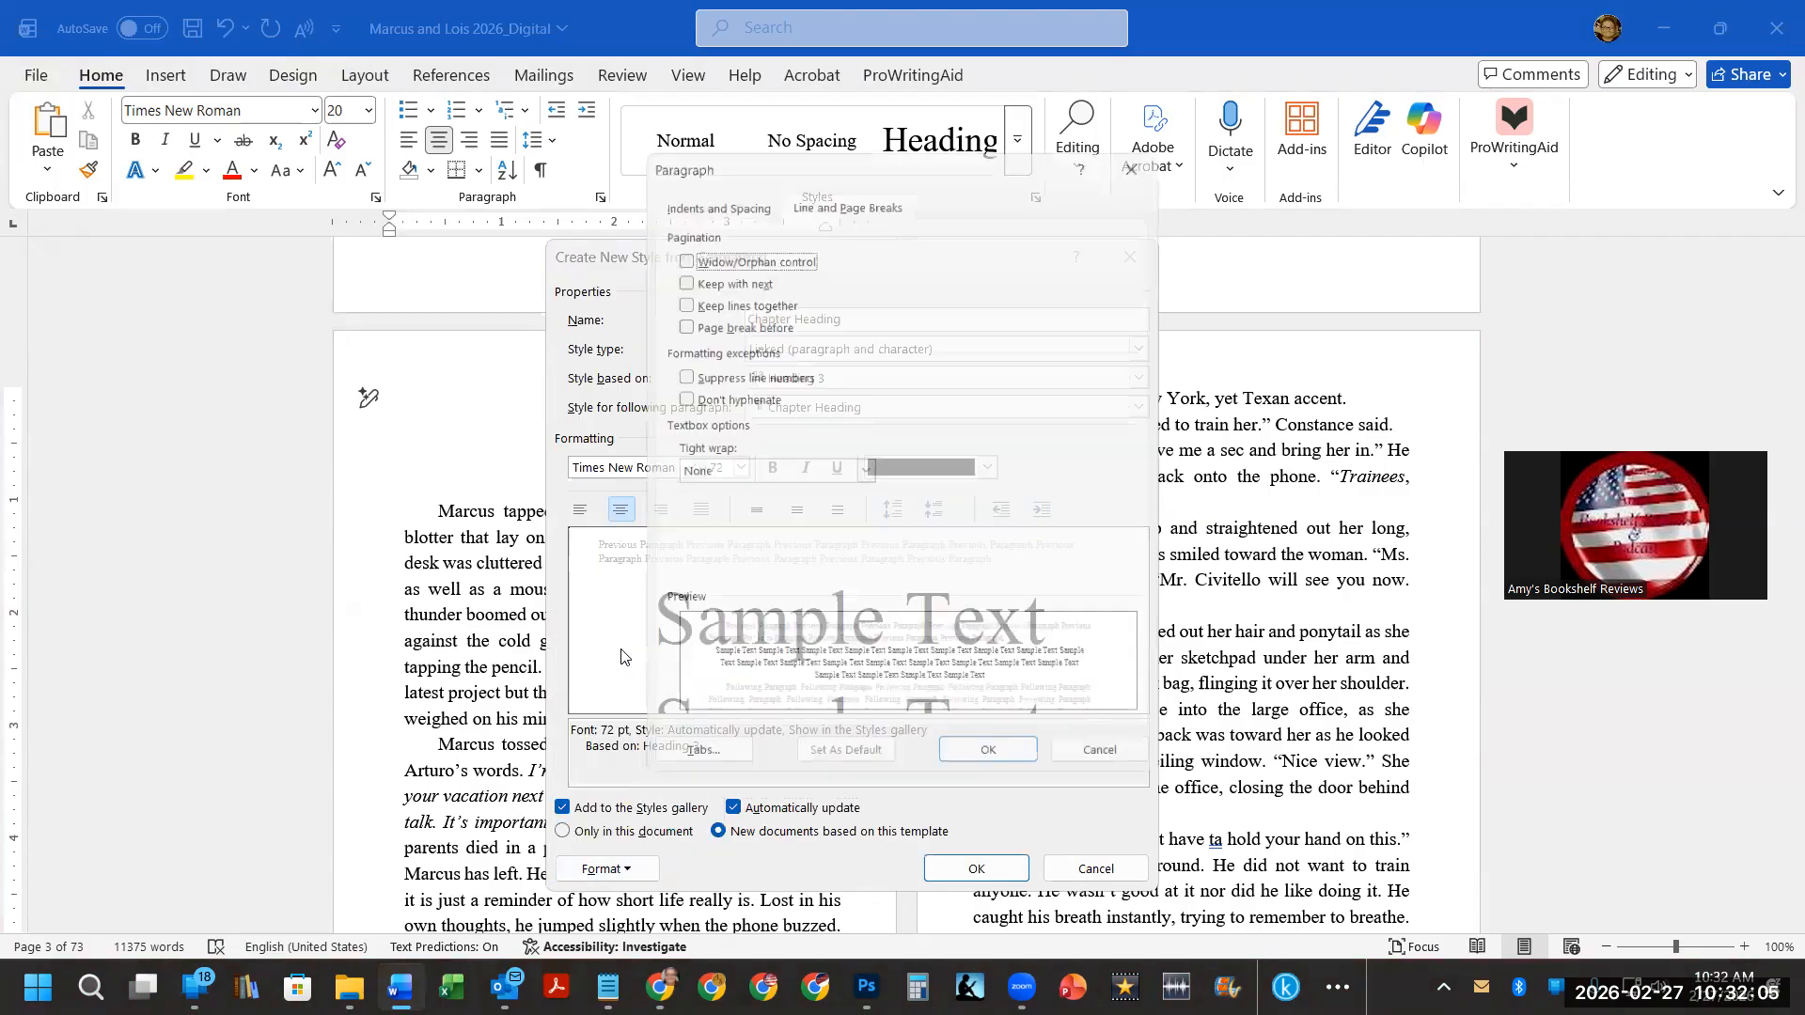
{"action": "left_click", "coordinate": [736, 320]}
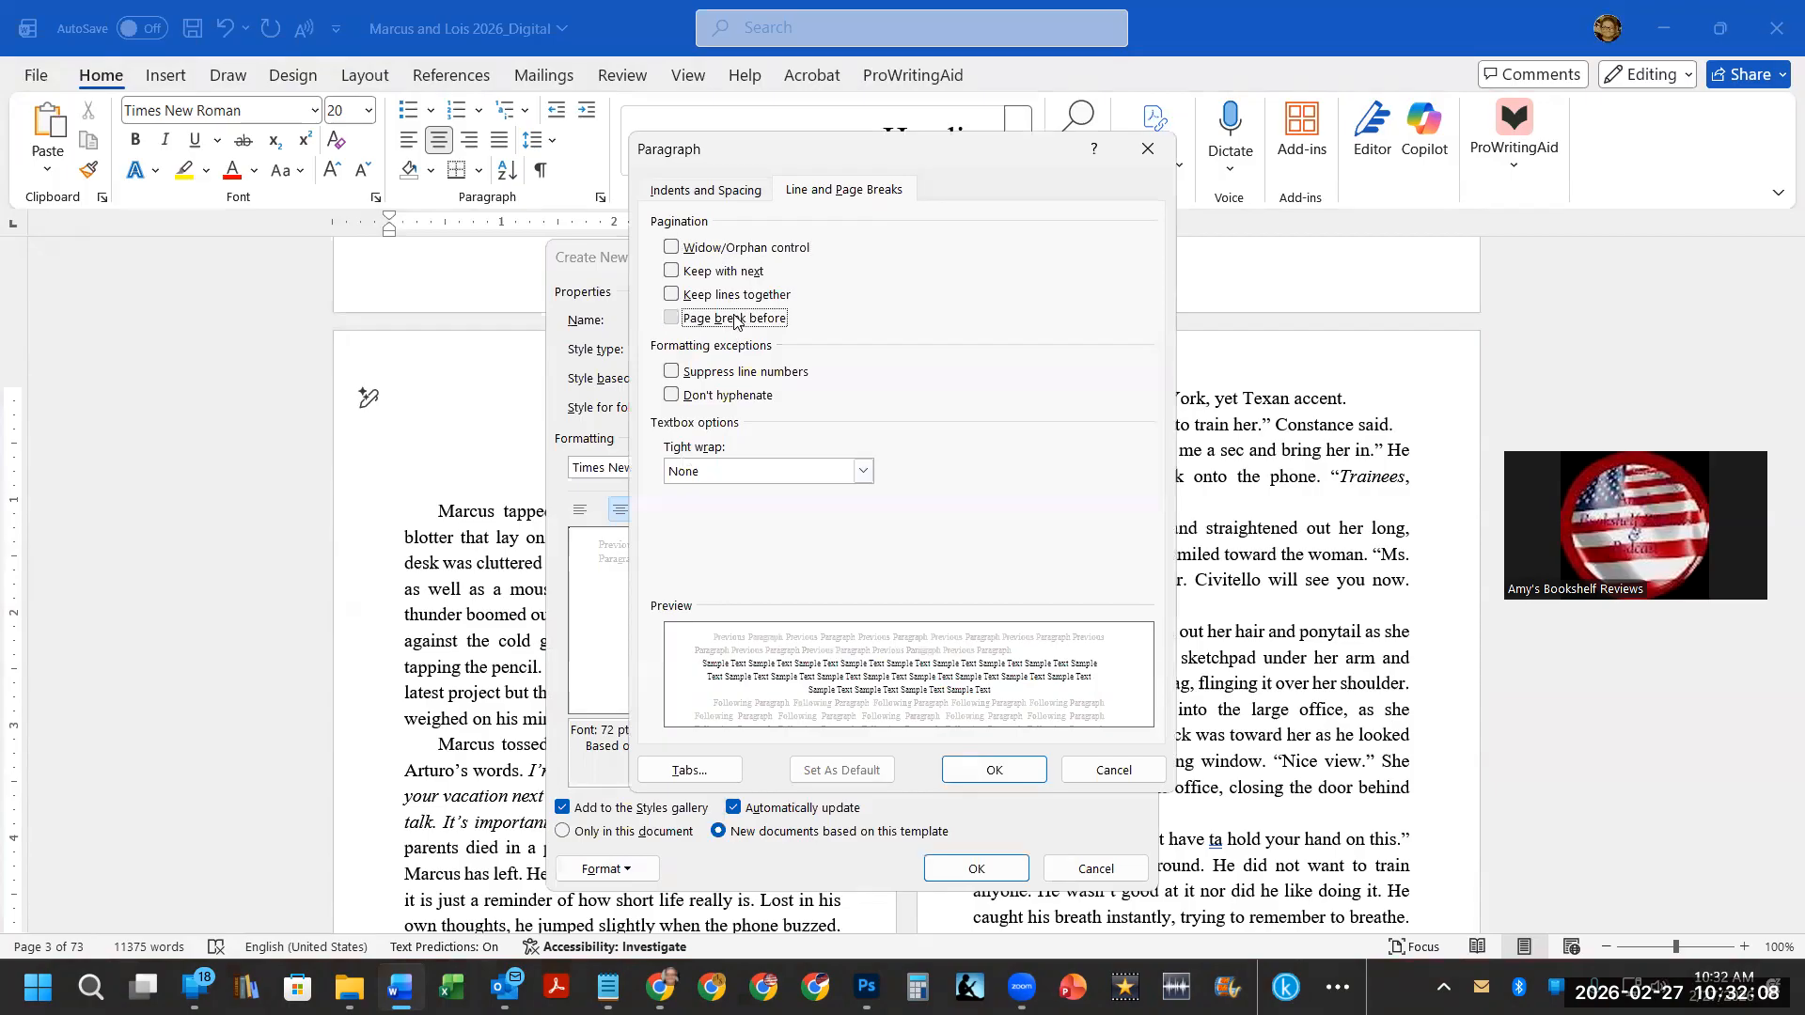
{"action": "left_click", "coordinate": [714, 195]}
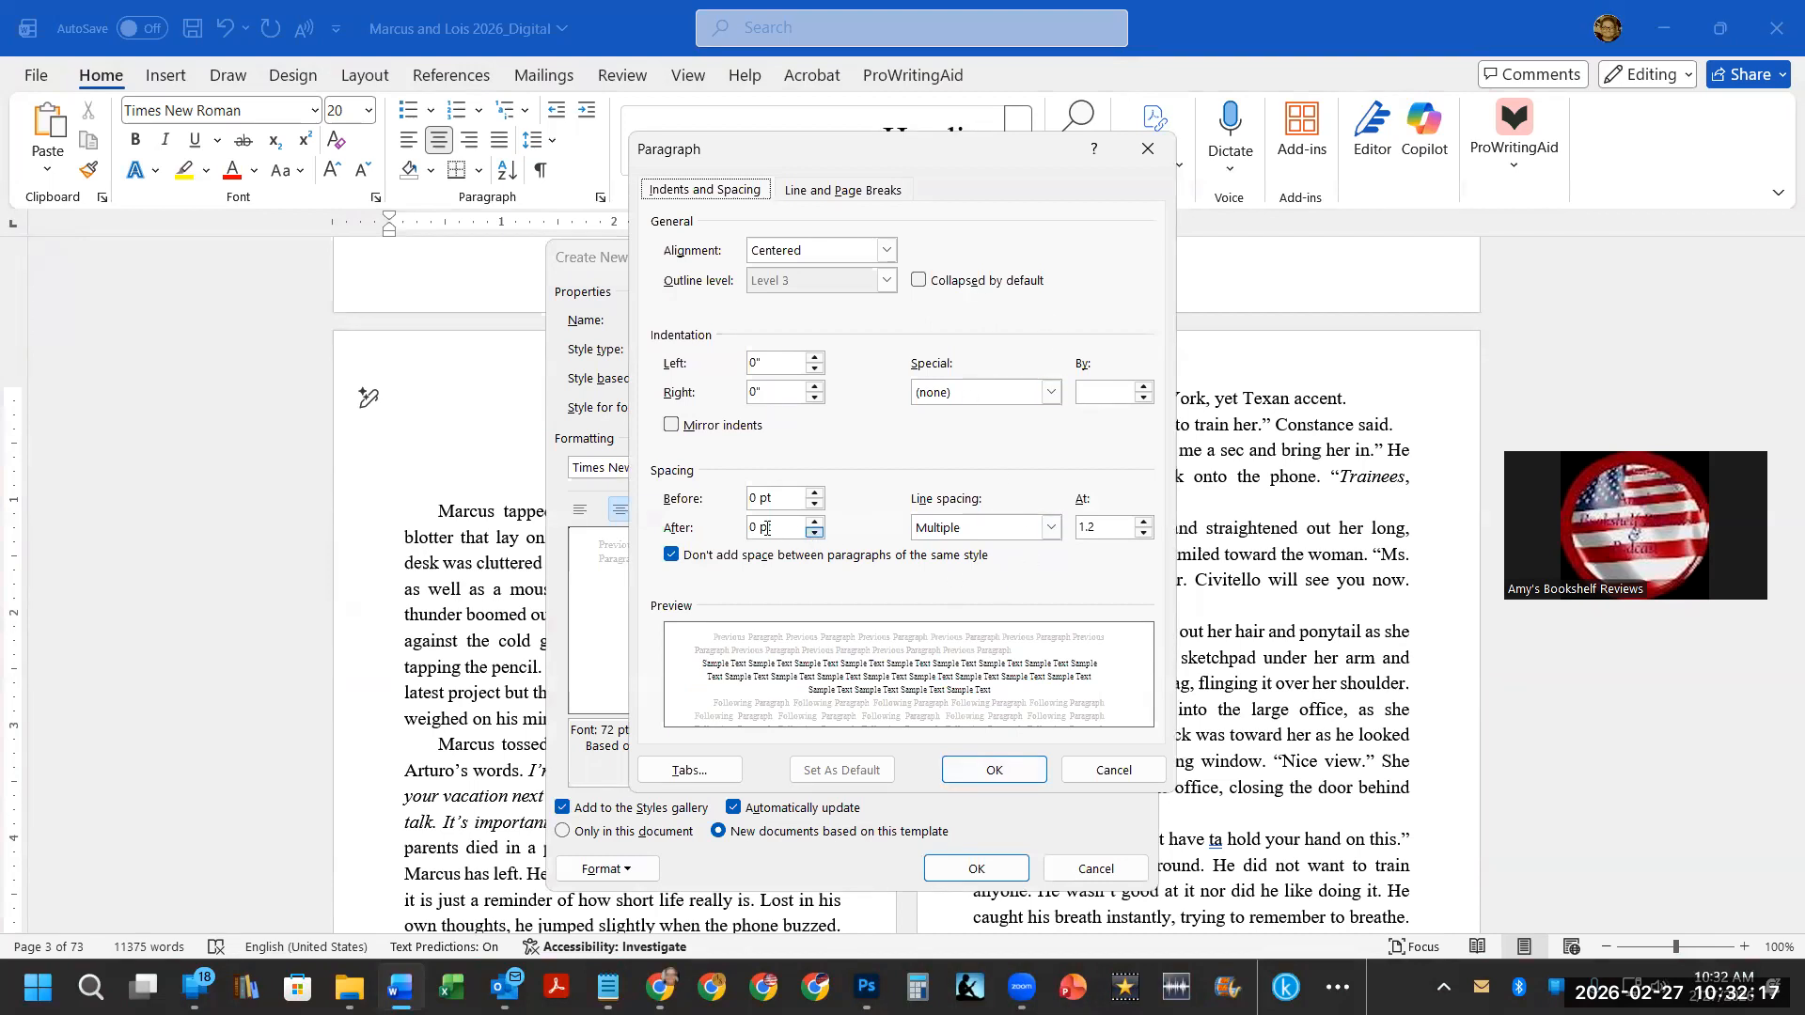
{"action": "left_click", "coordinate": [1020, 764]}
{"action": "left_click", "coordinate": [977, 867]}
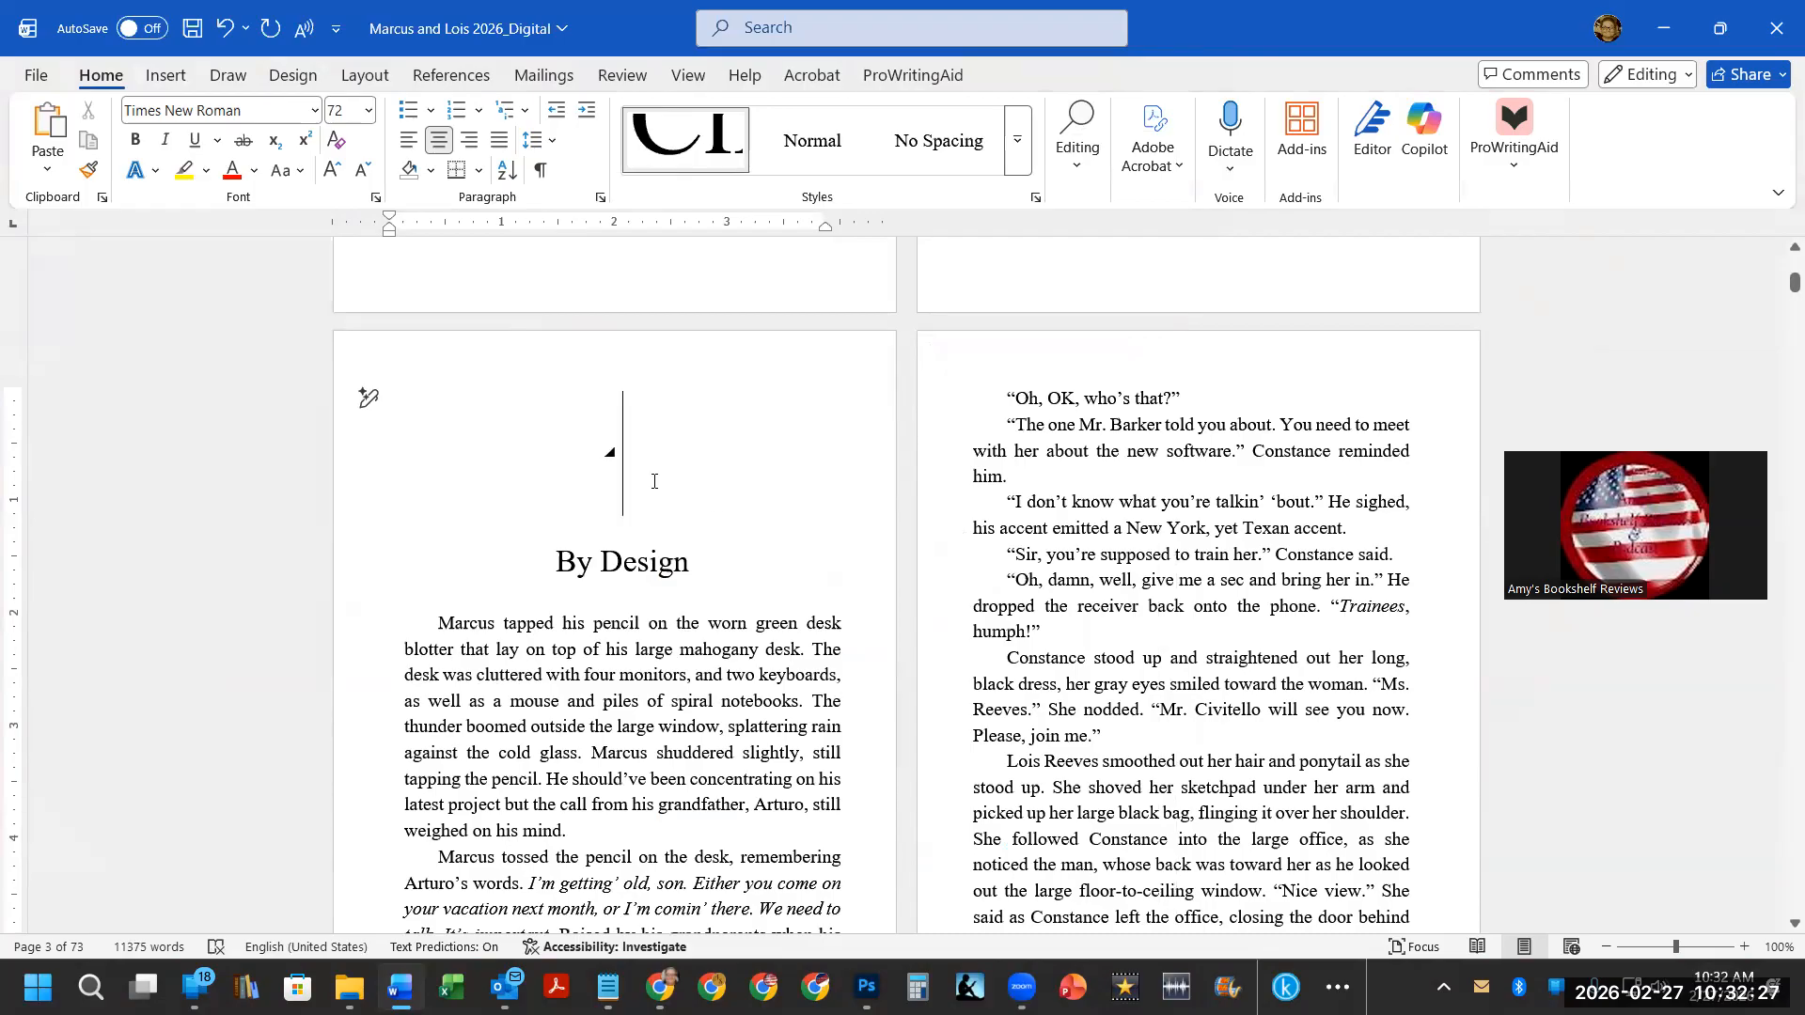
Insert an empty line above the Turbulence chapter heading and apply the Chapter Heading style to it.
{"action": "scroll", "coordinate": [655, 480], "scroll_direction": "down", "scroll_amount": 2}
{"action": "scroll", "coordinate": [654, 478], "scroll_direction": "down", "scroll_amount": 15}
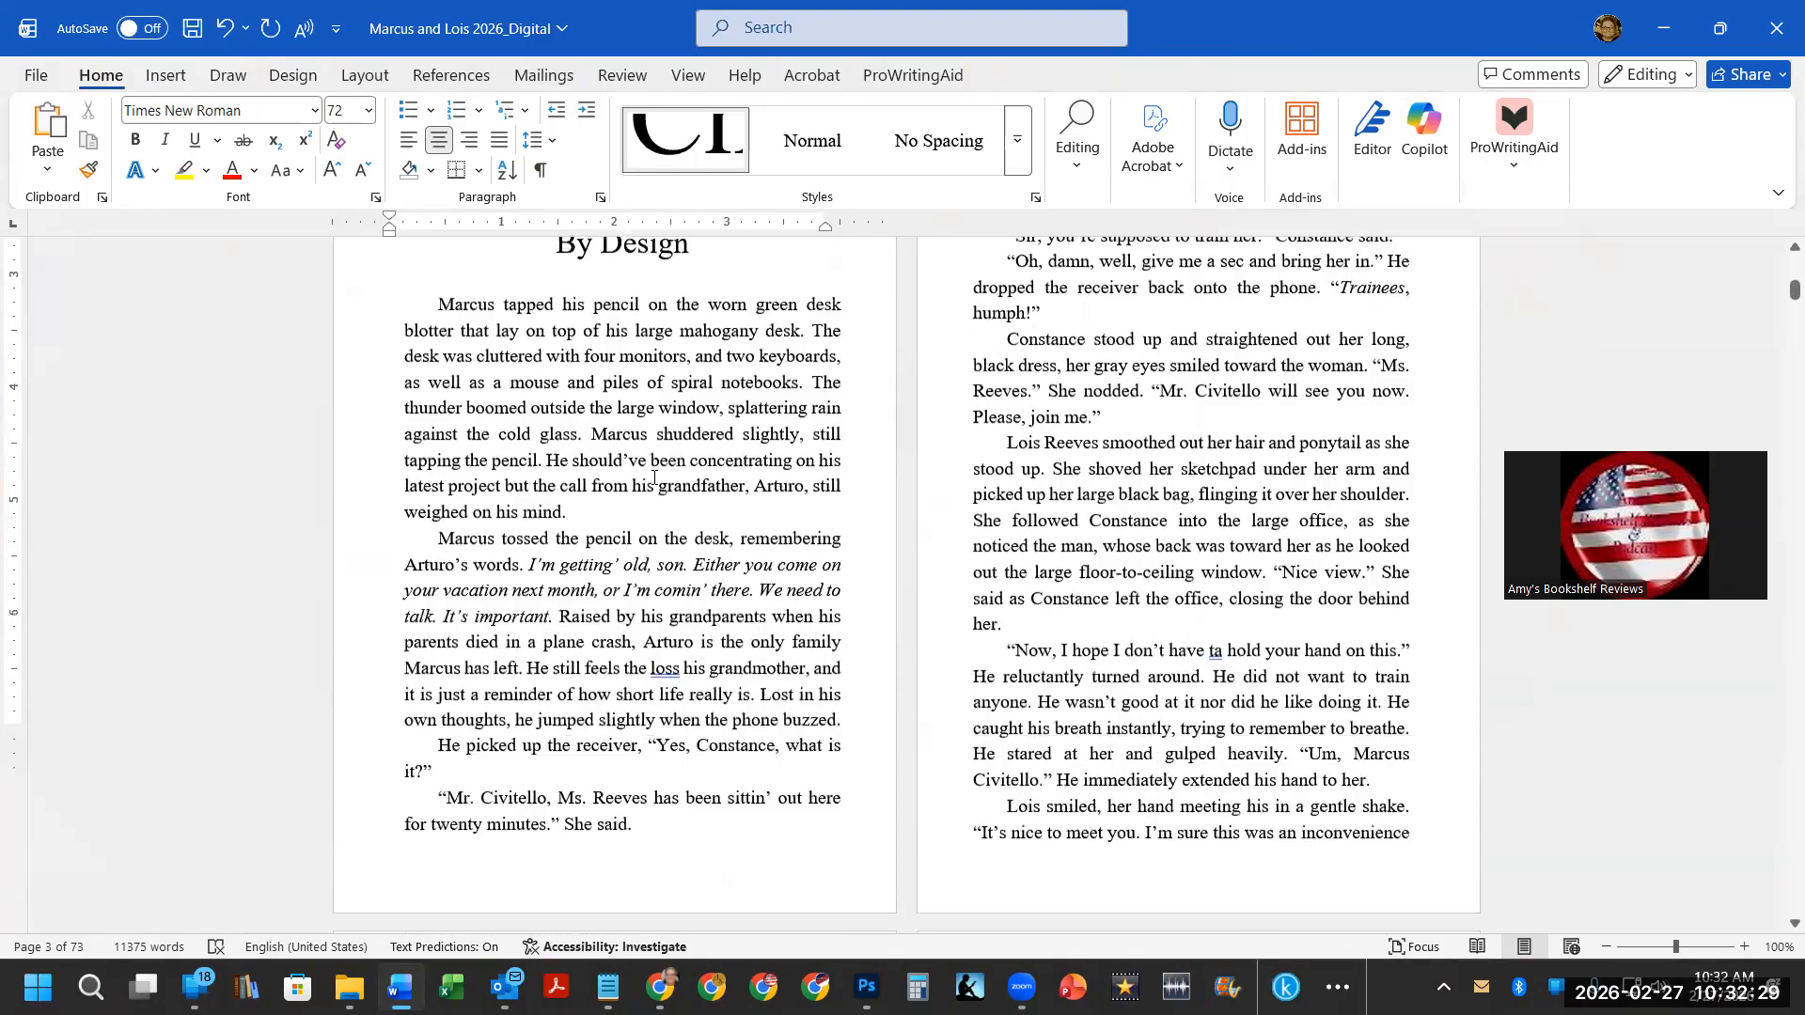
{"action": "scroll", "coordinate": [654, 475], "scroll_direction": "down", "scroll_amount": 5}
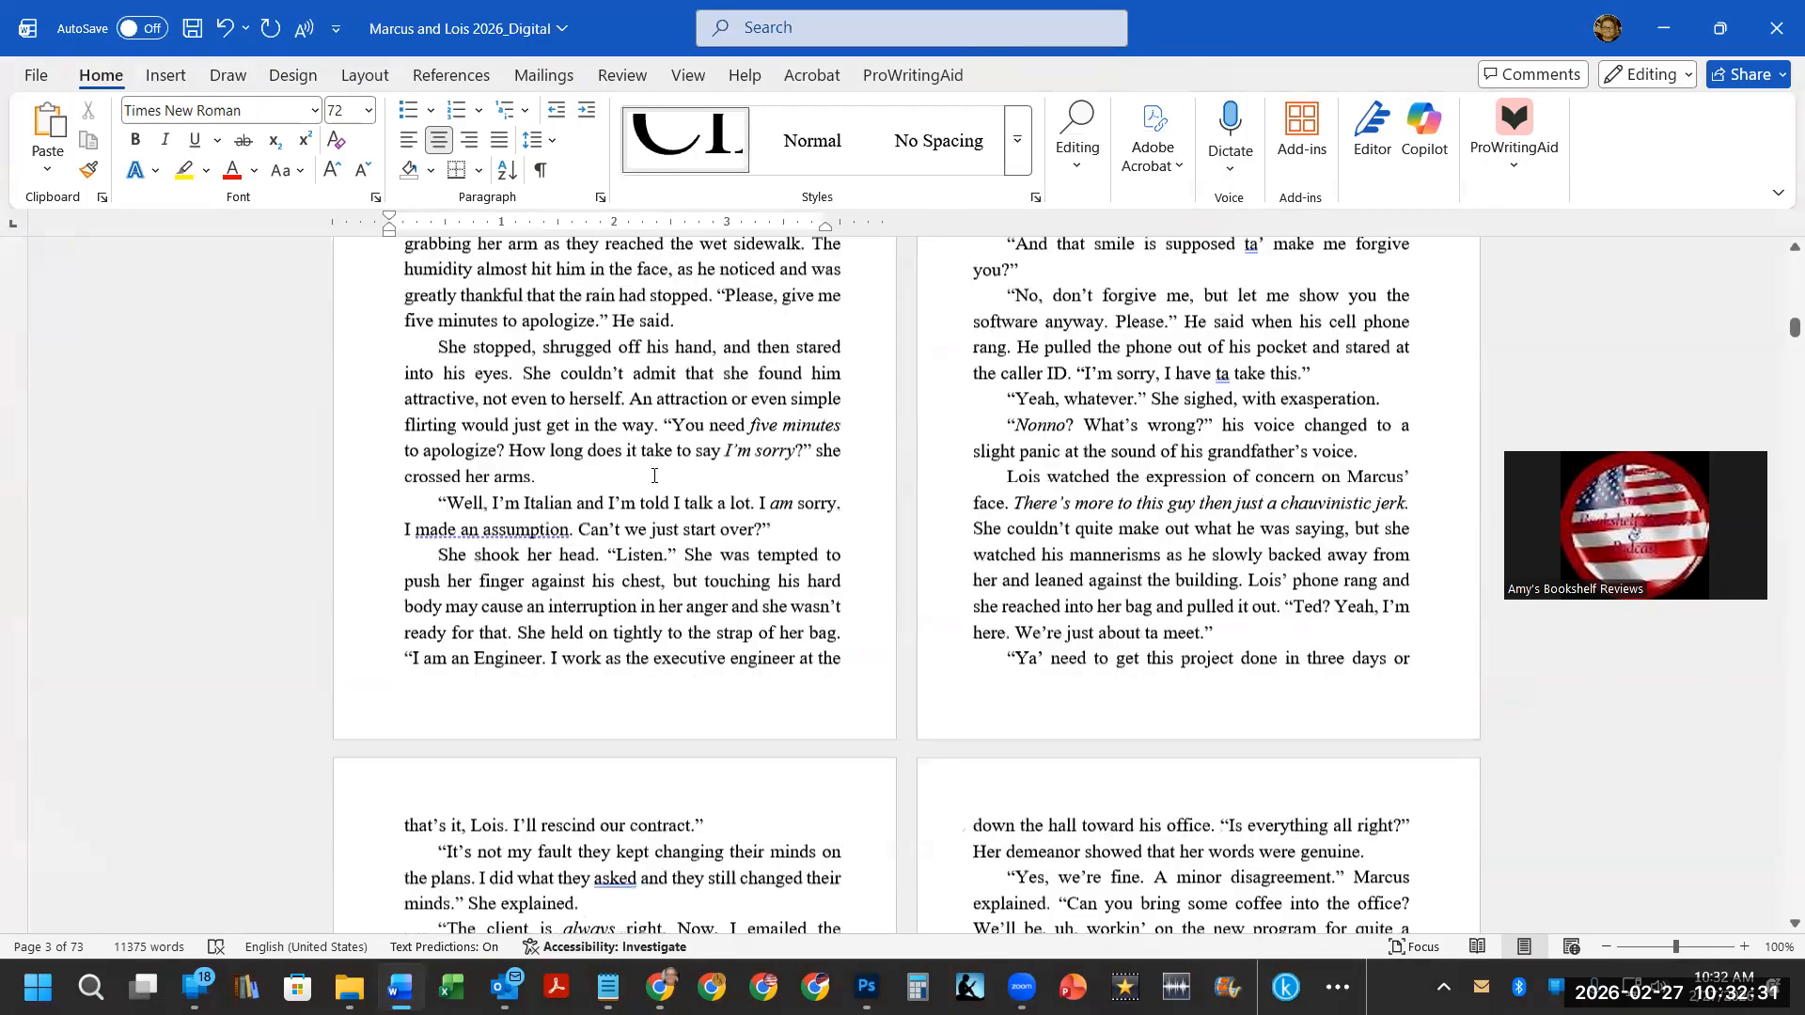
{"action": "scroll", "coordinate": [656, 476], "scroll_direction": "down", "scroll_amount": 5}
{"action": "scroll", "coordinate": [661, 476], "scroll_direction": "down", "scroll_amount": 5}
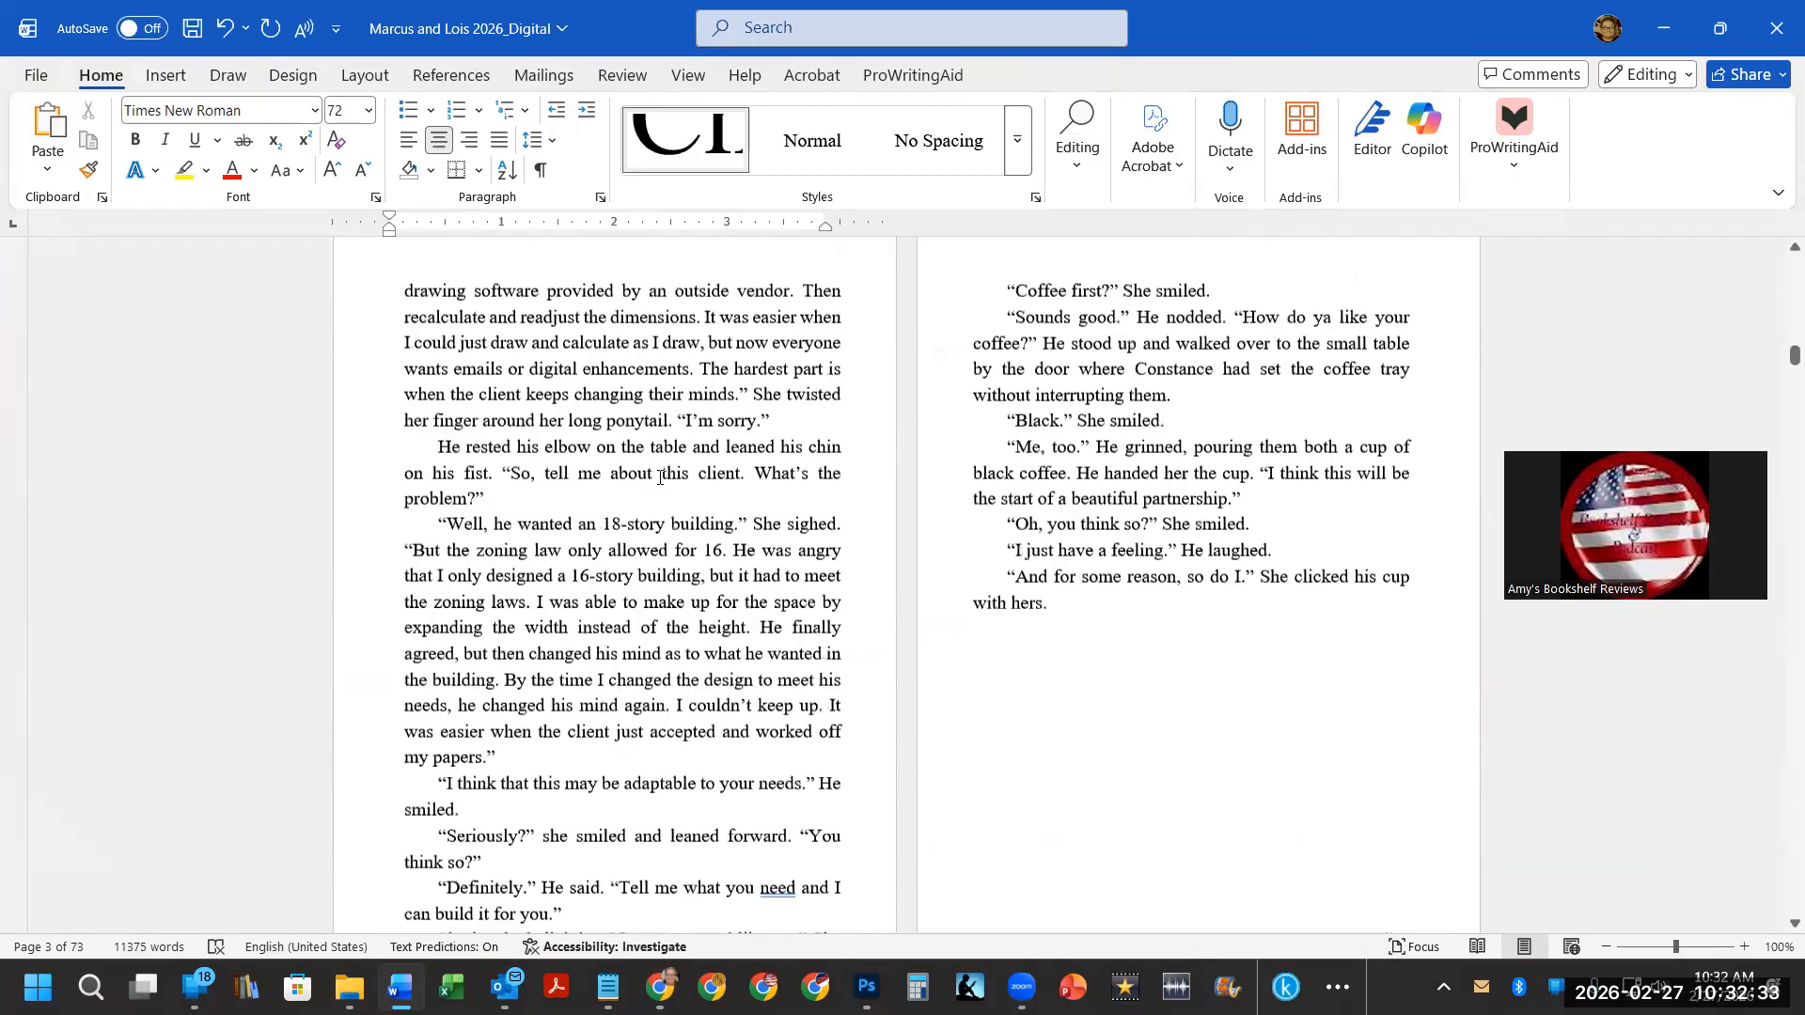
{"action": "scroll", "coordinate": [661, 478], "scroll_direction": "down", "scroll_amount": 9}
{"action": "left_click", "coordinate": [552, 489]}
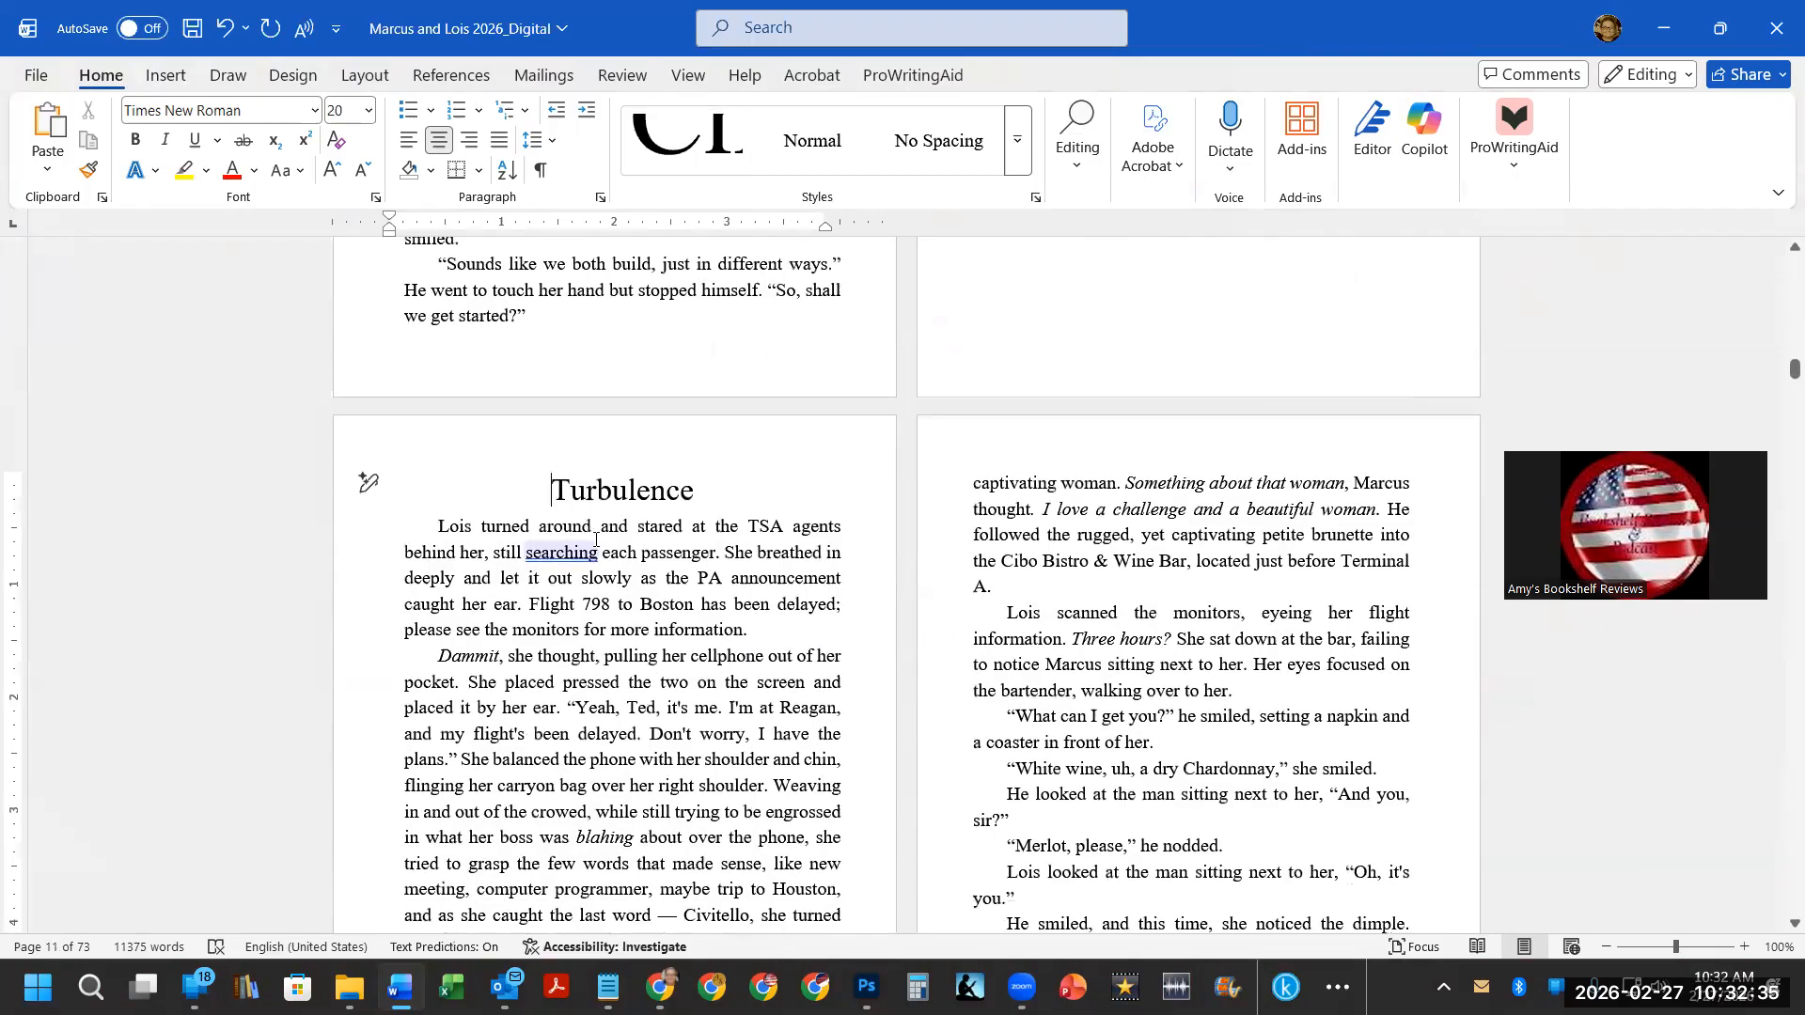
{"action": "key", "text": "Return"}
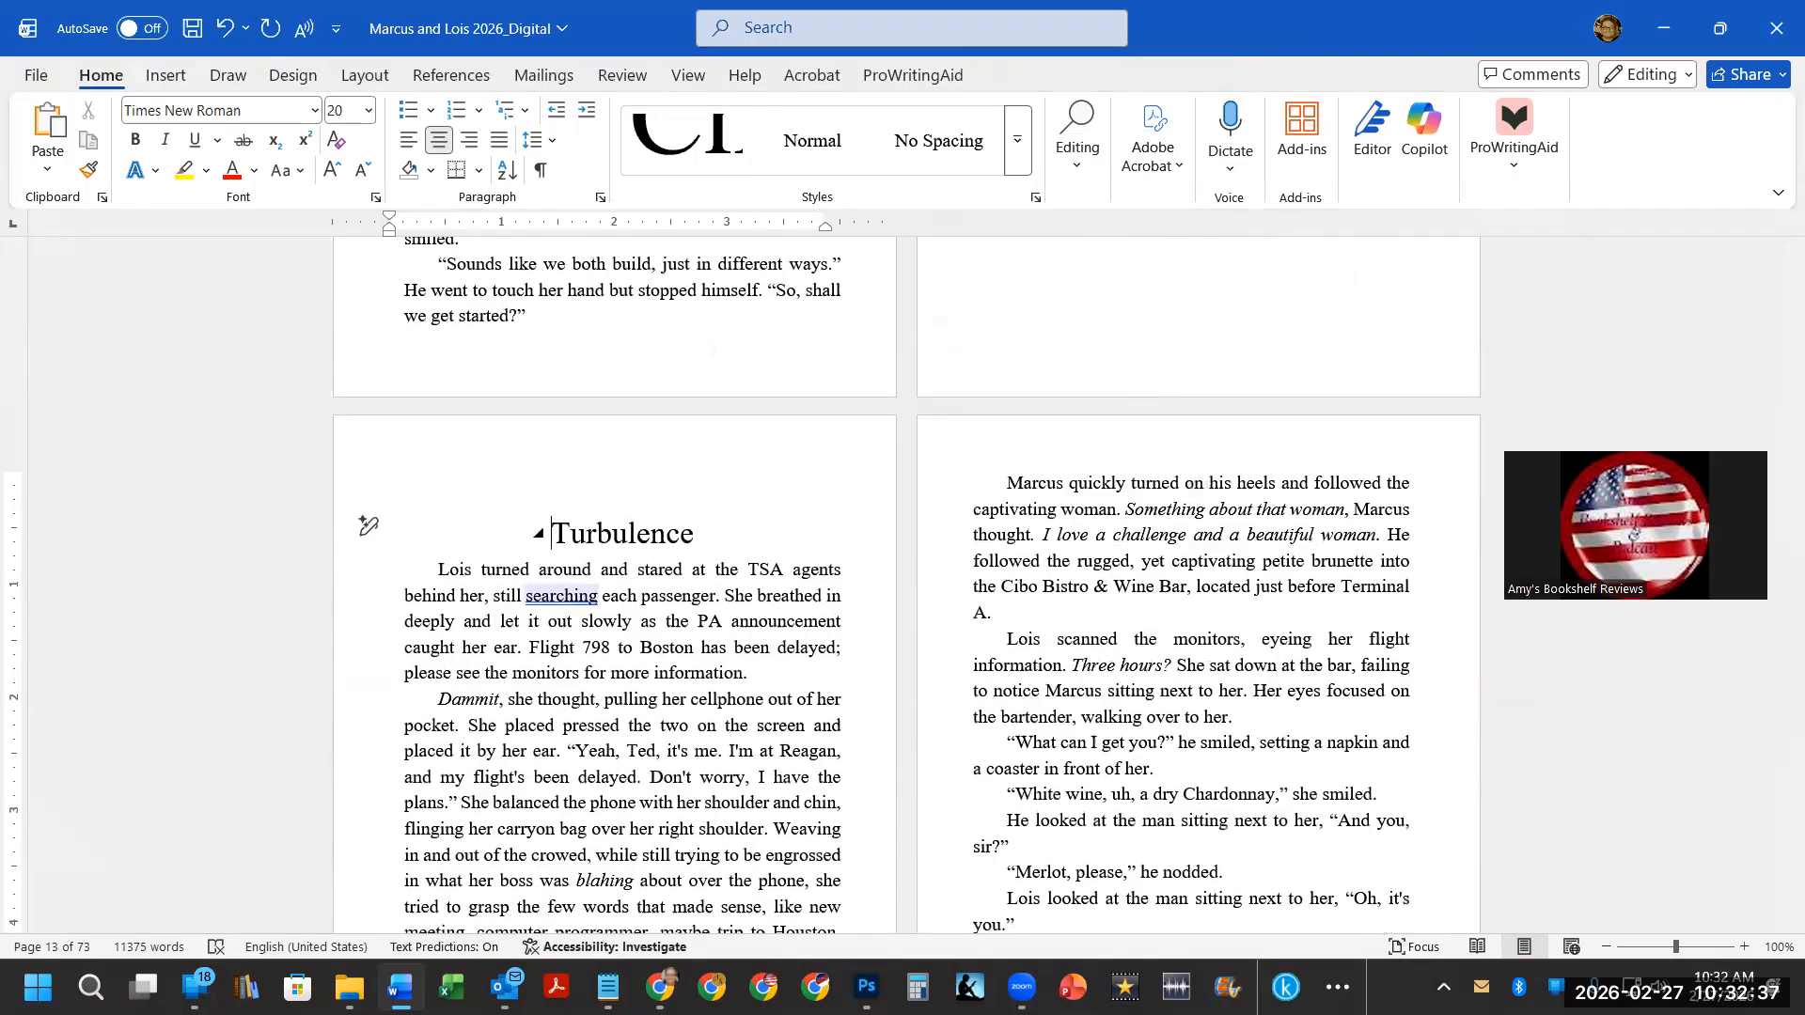
{"action": "key", "text": "Up"}
{"action": "left_click", "coordinate": [691, 146]}
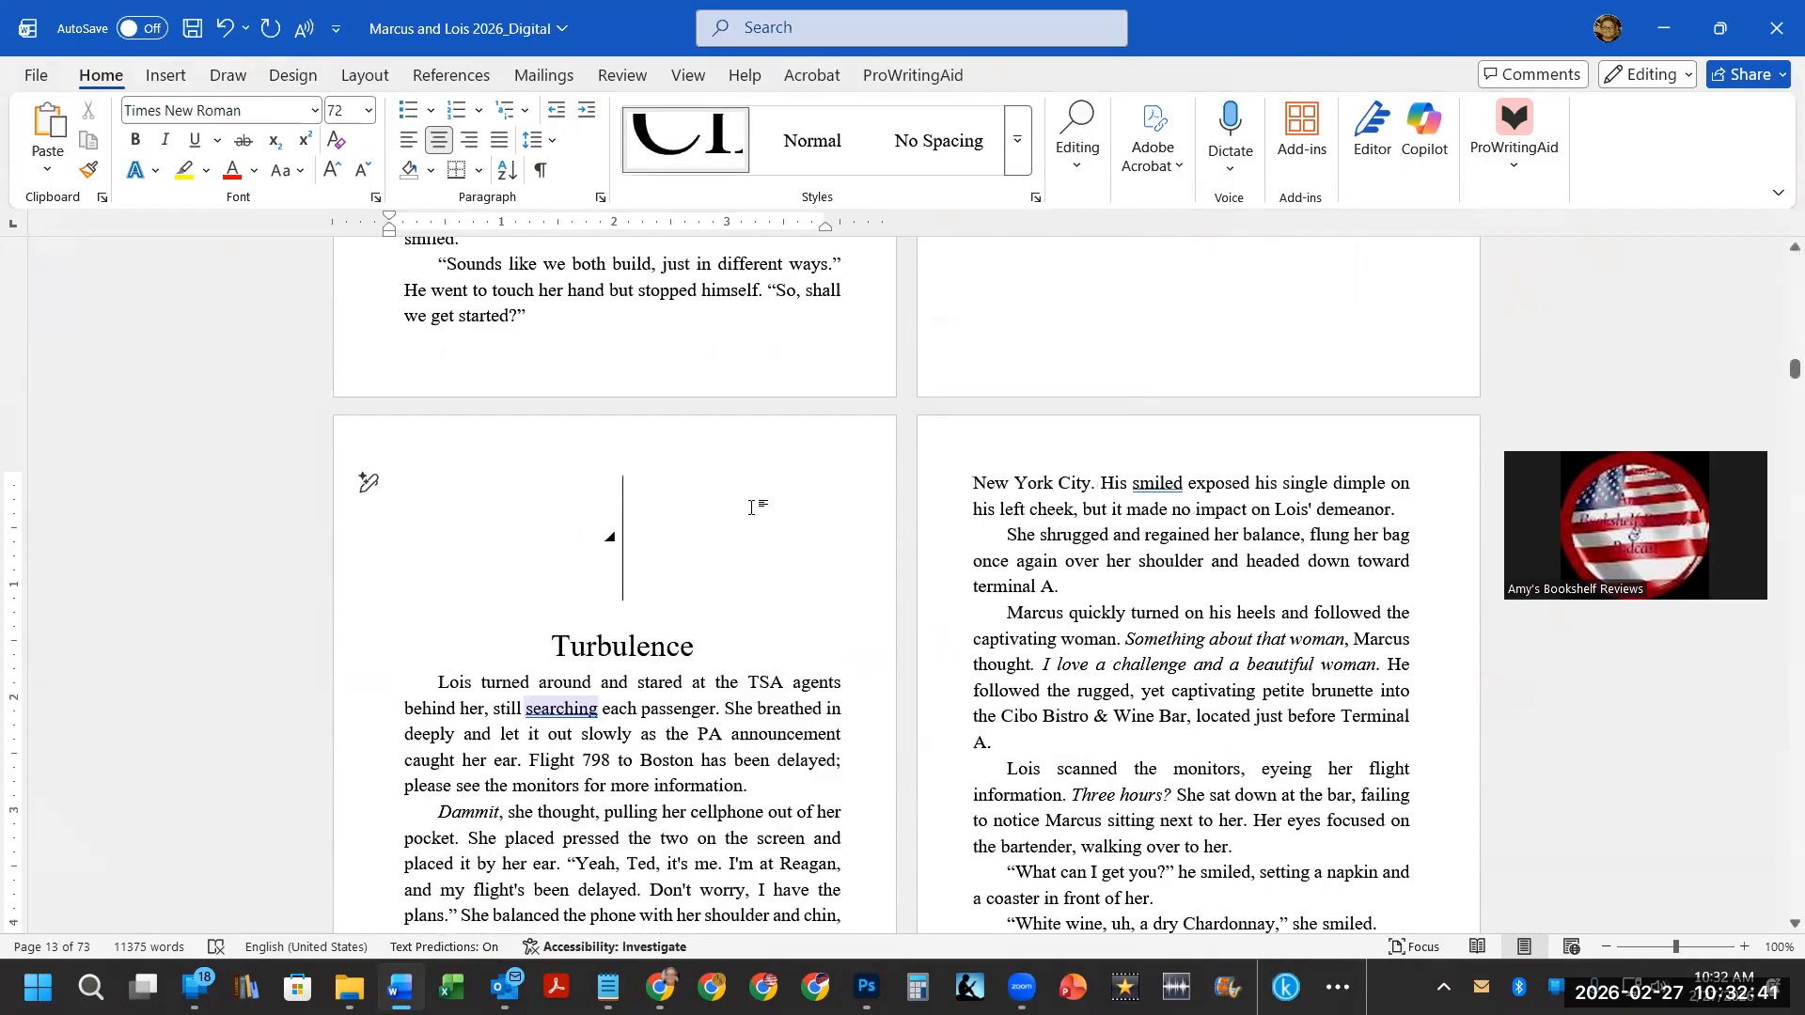
Insert an empty line above the Cuffed chapter heading and apply the Chapter Heading style to it.
{"action": "scroll", "coordinate": [718, 484], "scroll_direction": "down", "scroll_amount": 2}
{"action": "scroll", "coordinate": [718, 483], "scroll_direction": "down", "scroll_amount": 10}
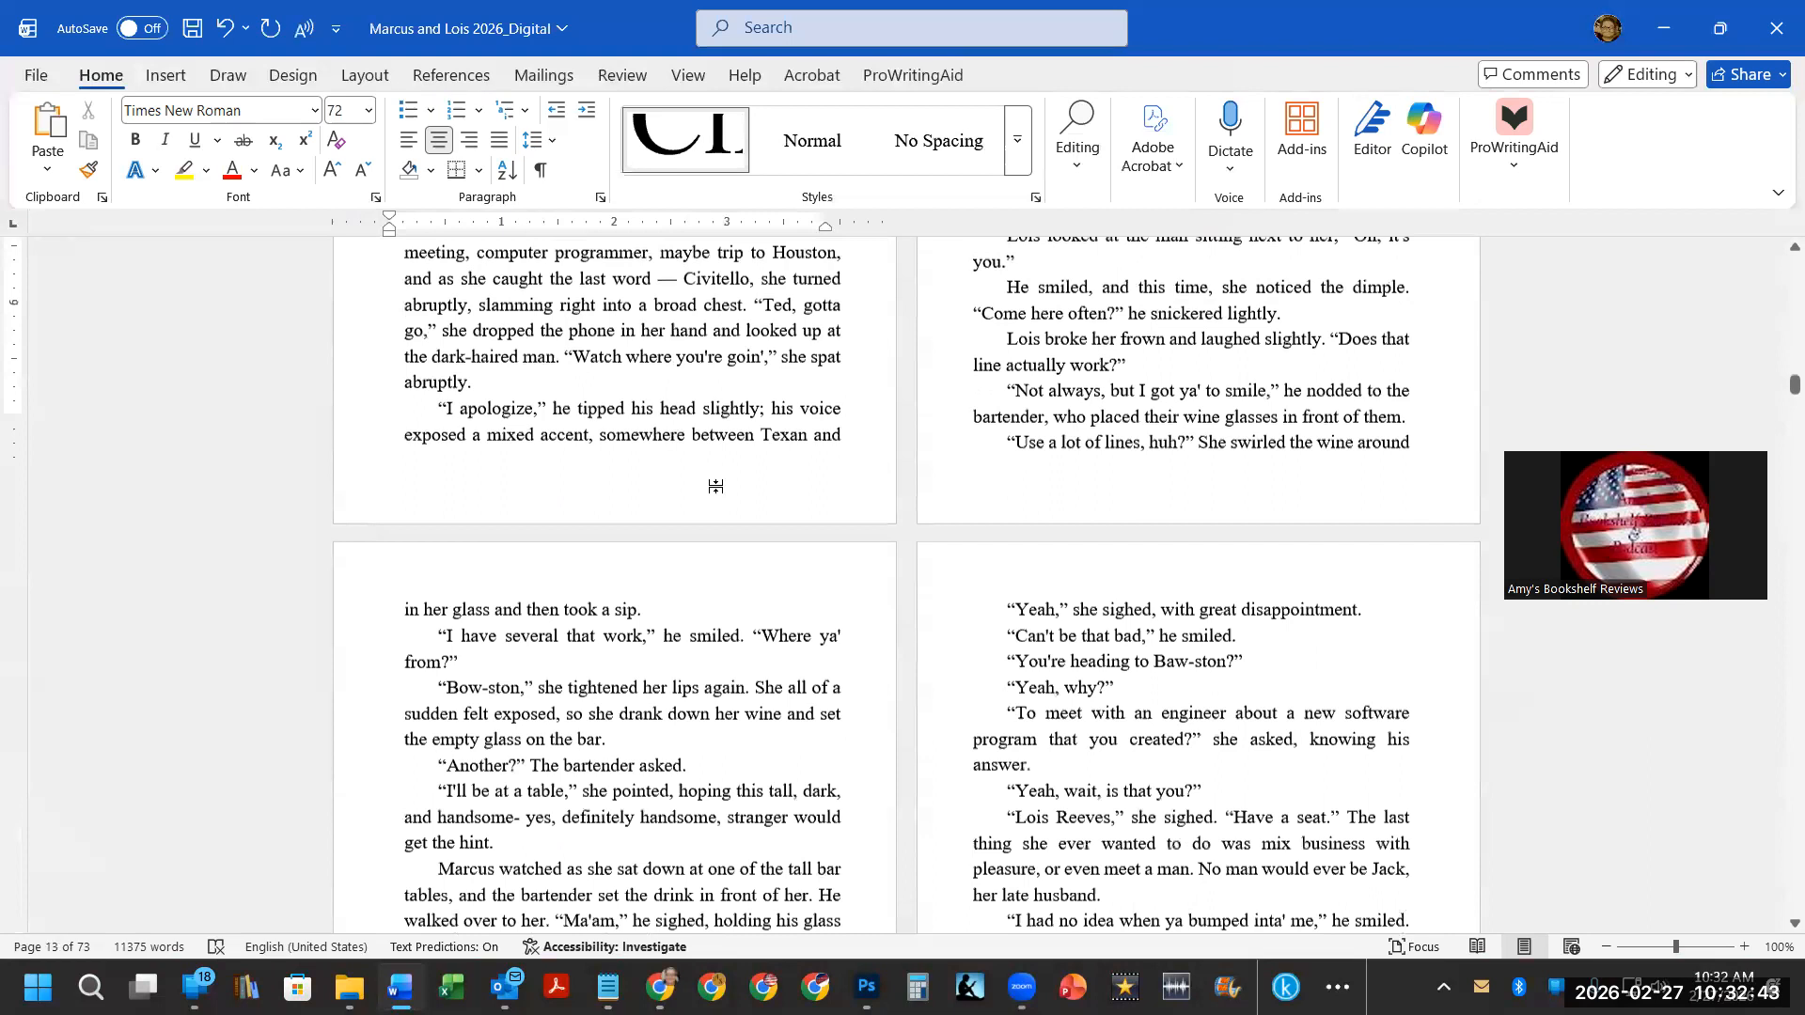
{"action": "scroll", "coordinate": [718, 485], "scroll_direction": "down", "scroll_amount": 1}
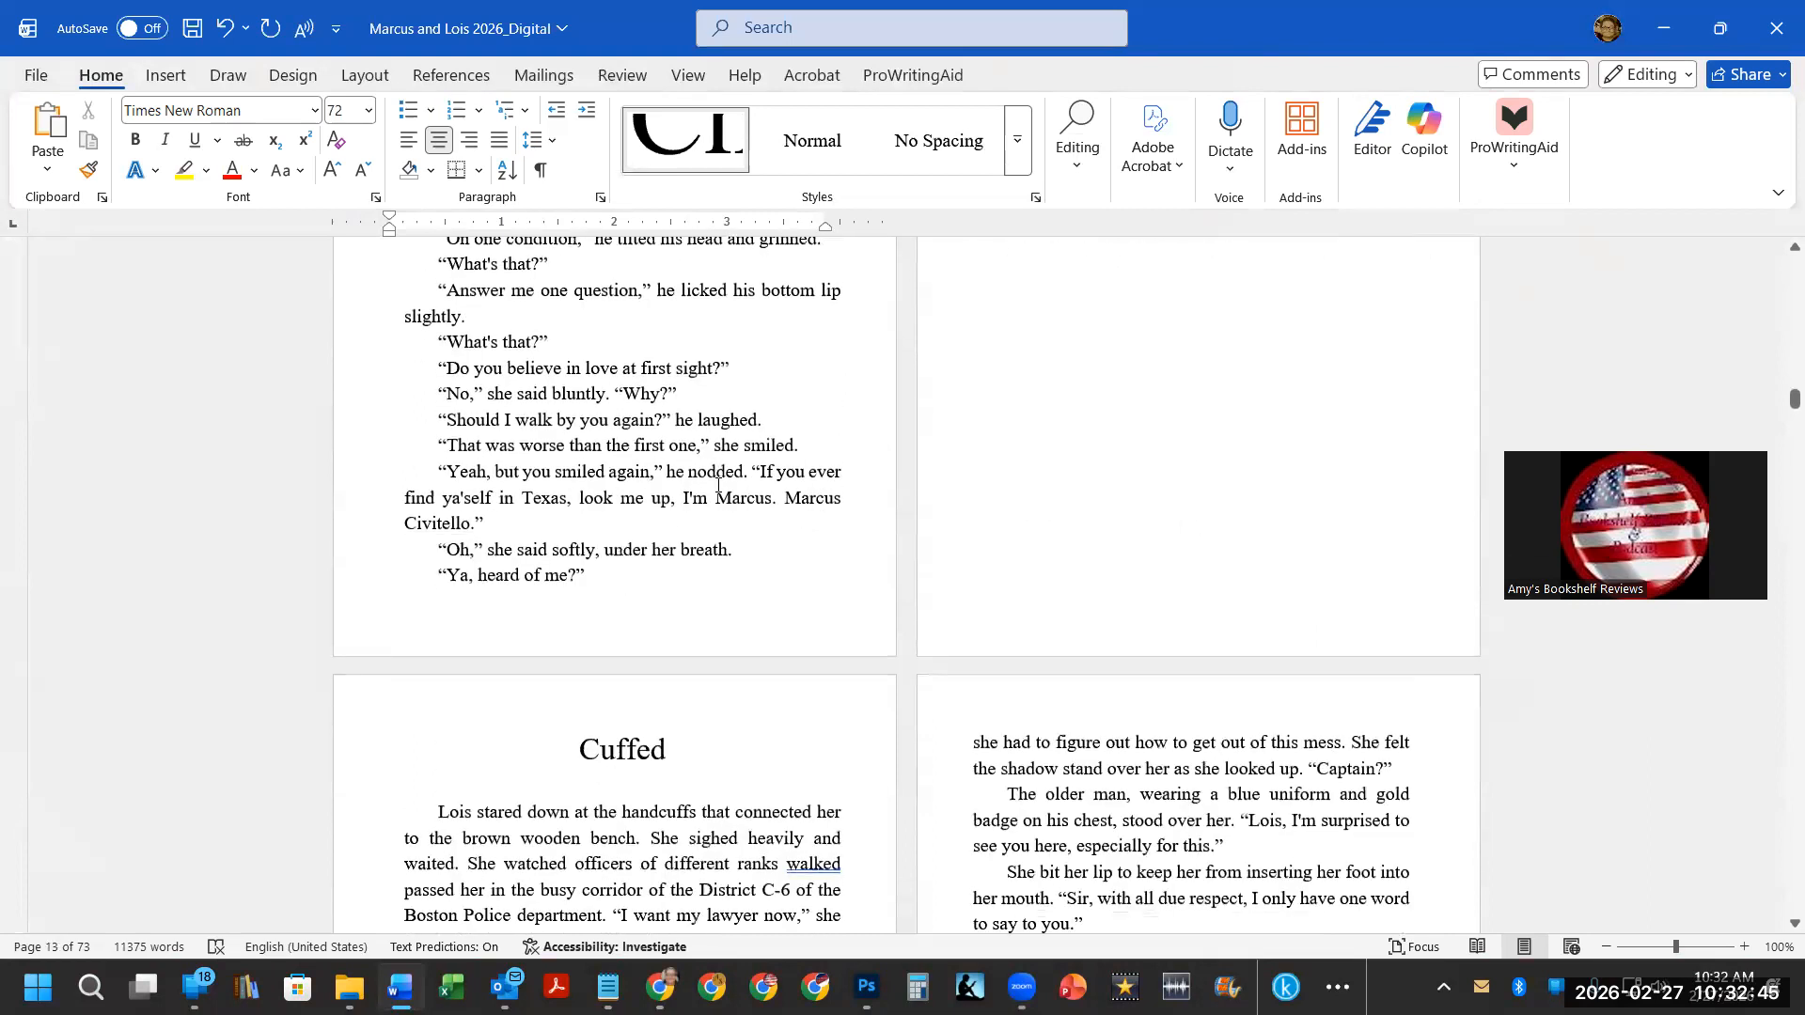
{"action": "scroll", "coordinate": [585, 530], "scroll_direction": "down", "scroll_amount": 3}
{"action": "left_click", "coordinate": [586, 531]}
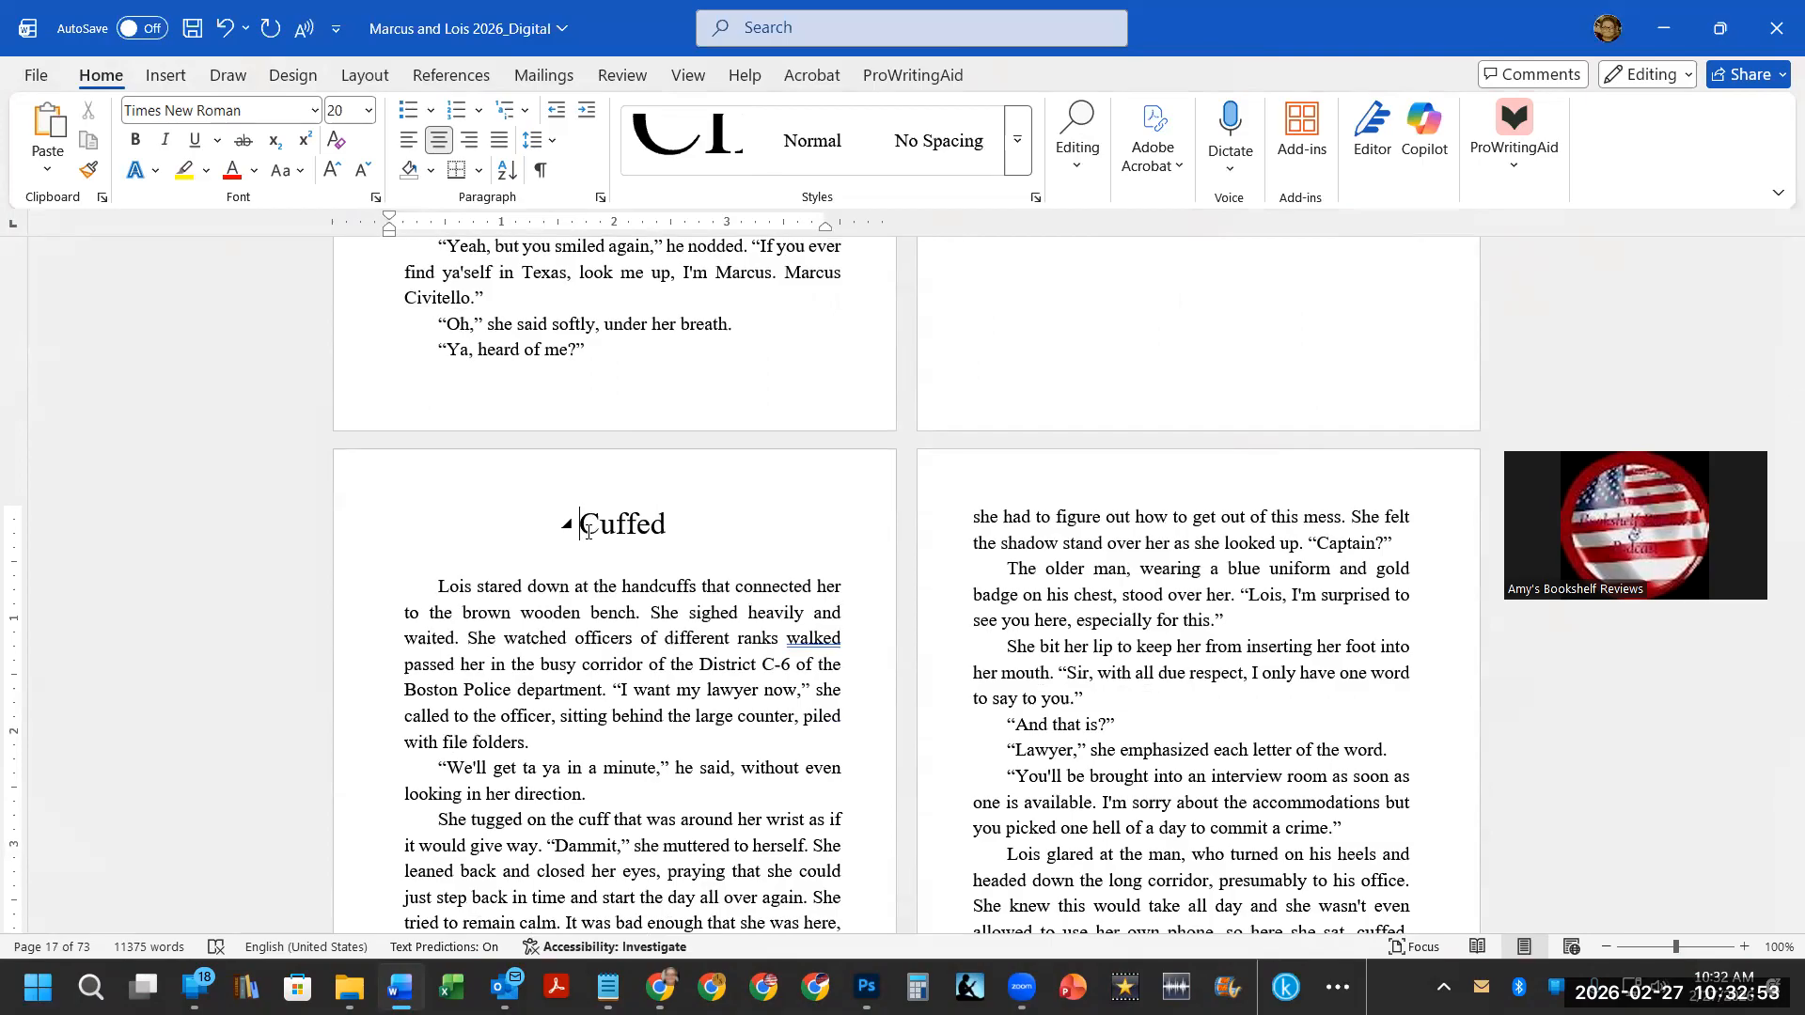
{"action": "key", "text": "Return"}
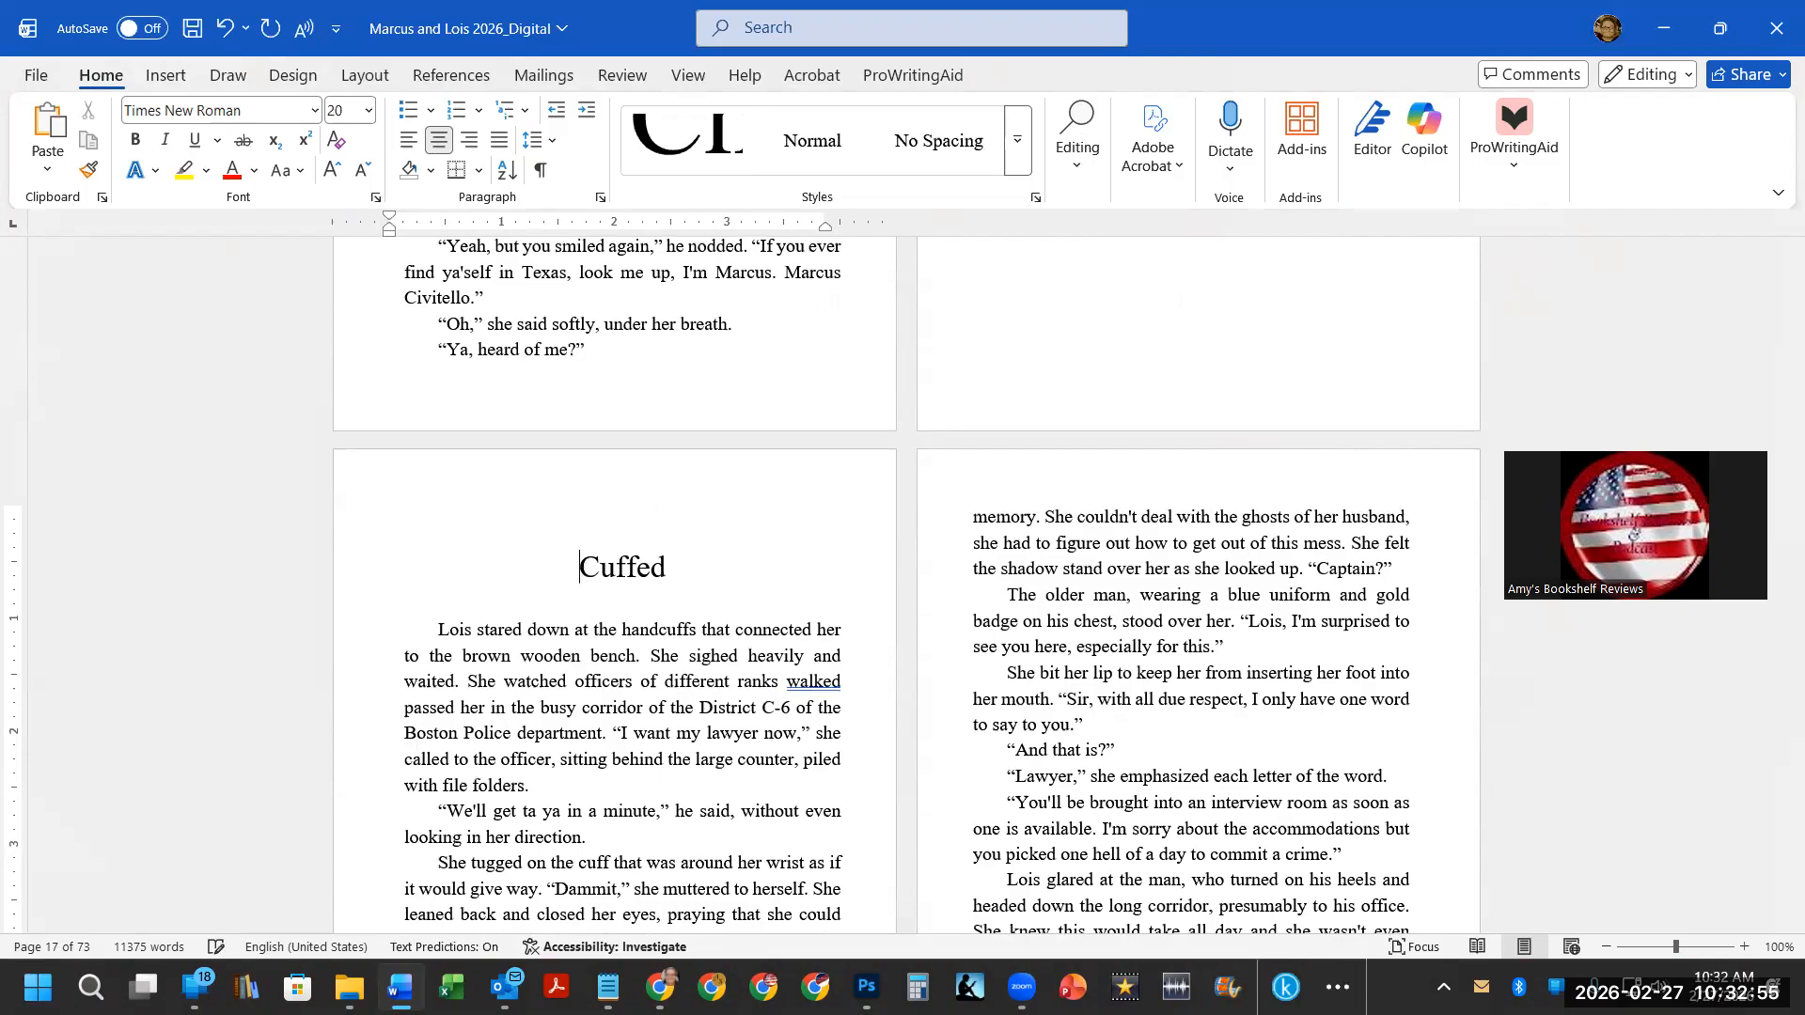
{"action": "double_click", "coordinate": [628, 517]}
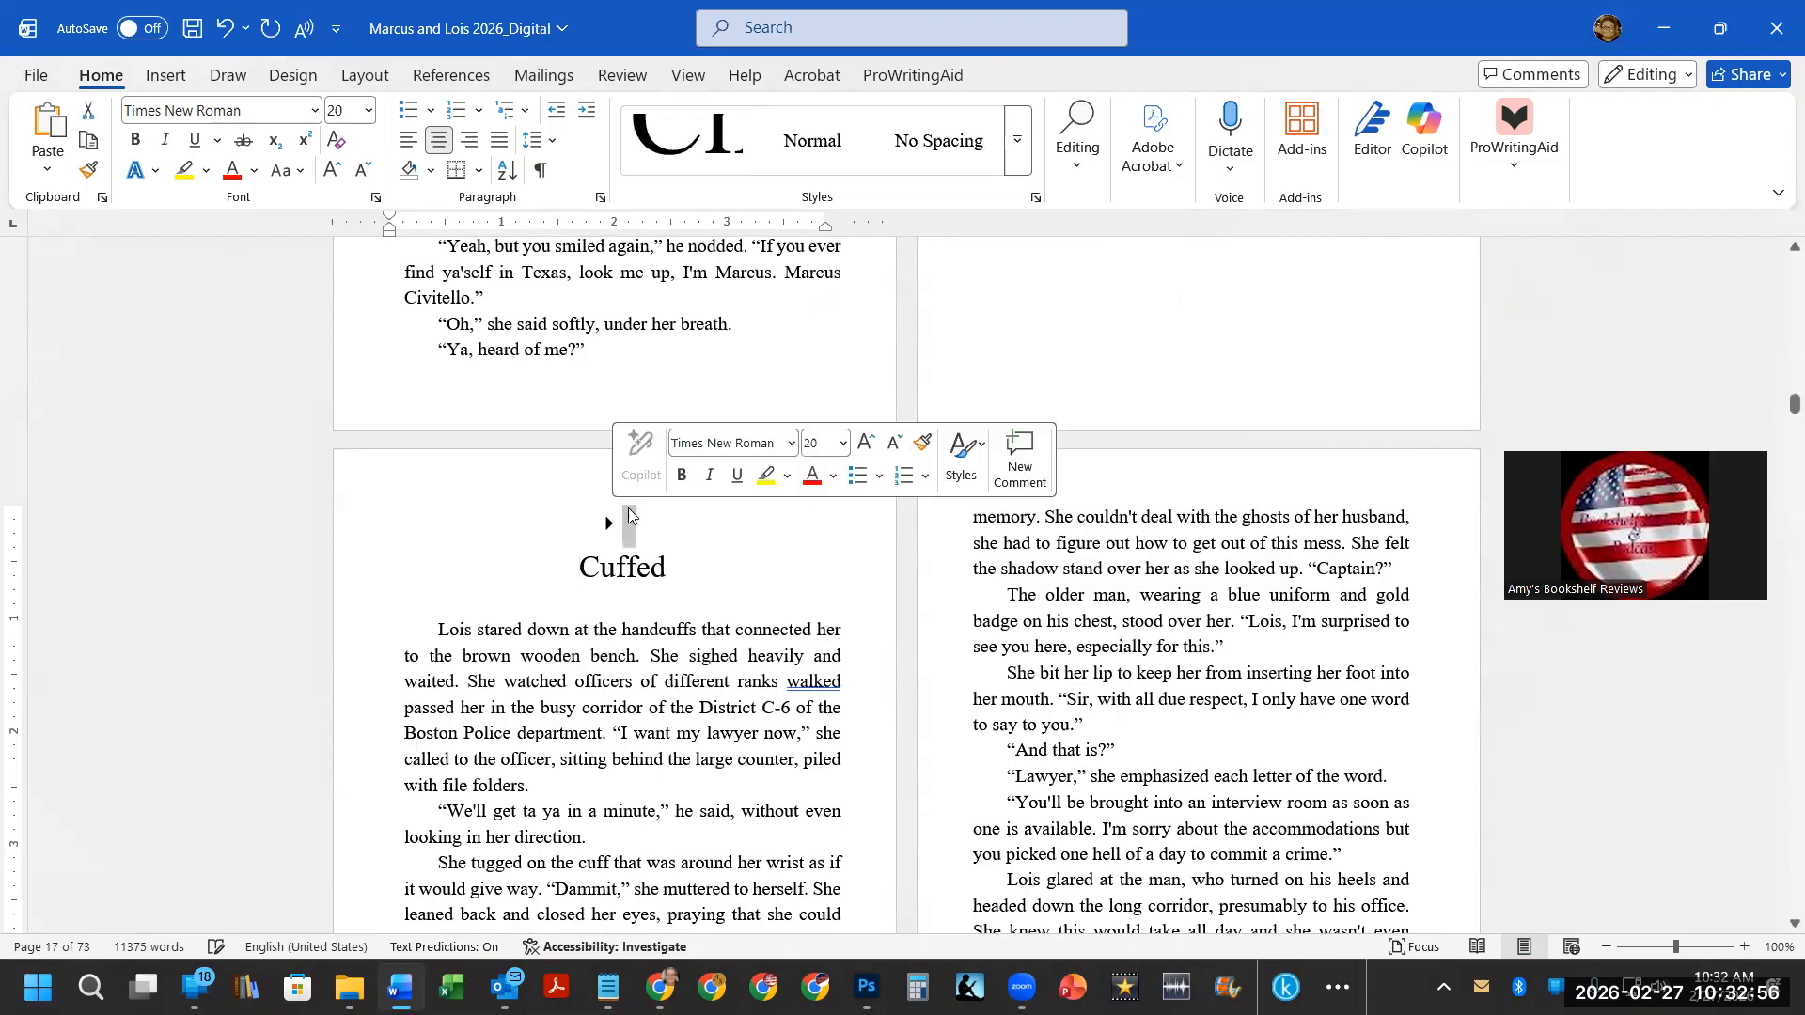
{"action": "left_click", "coordinate": [694, 153]}
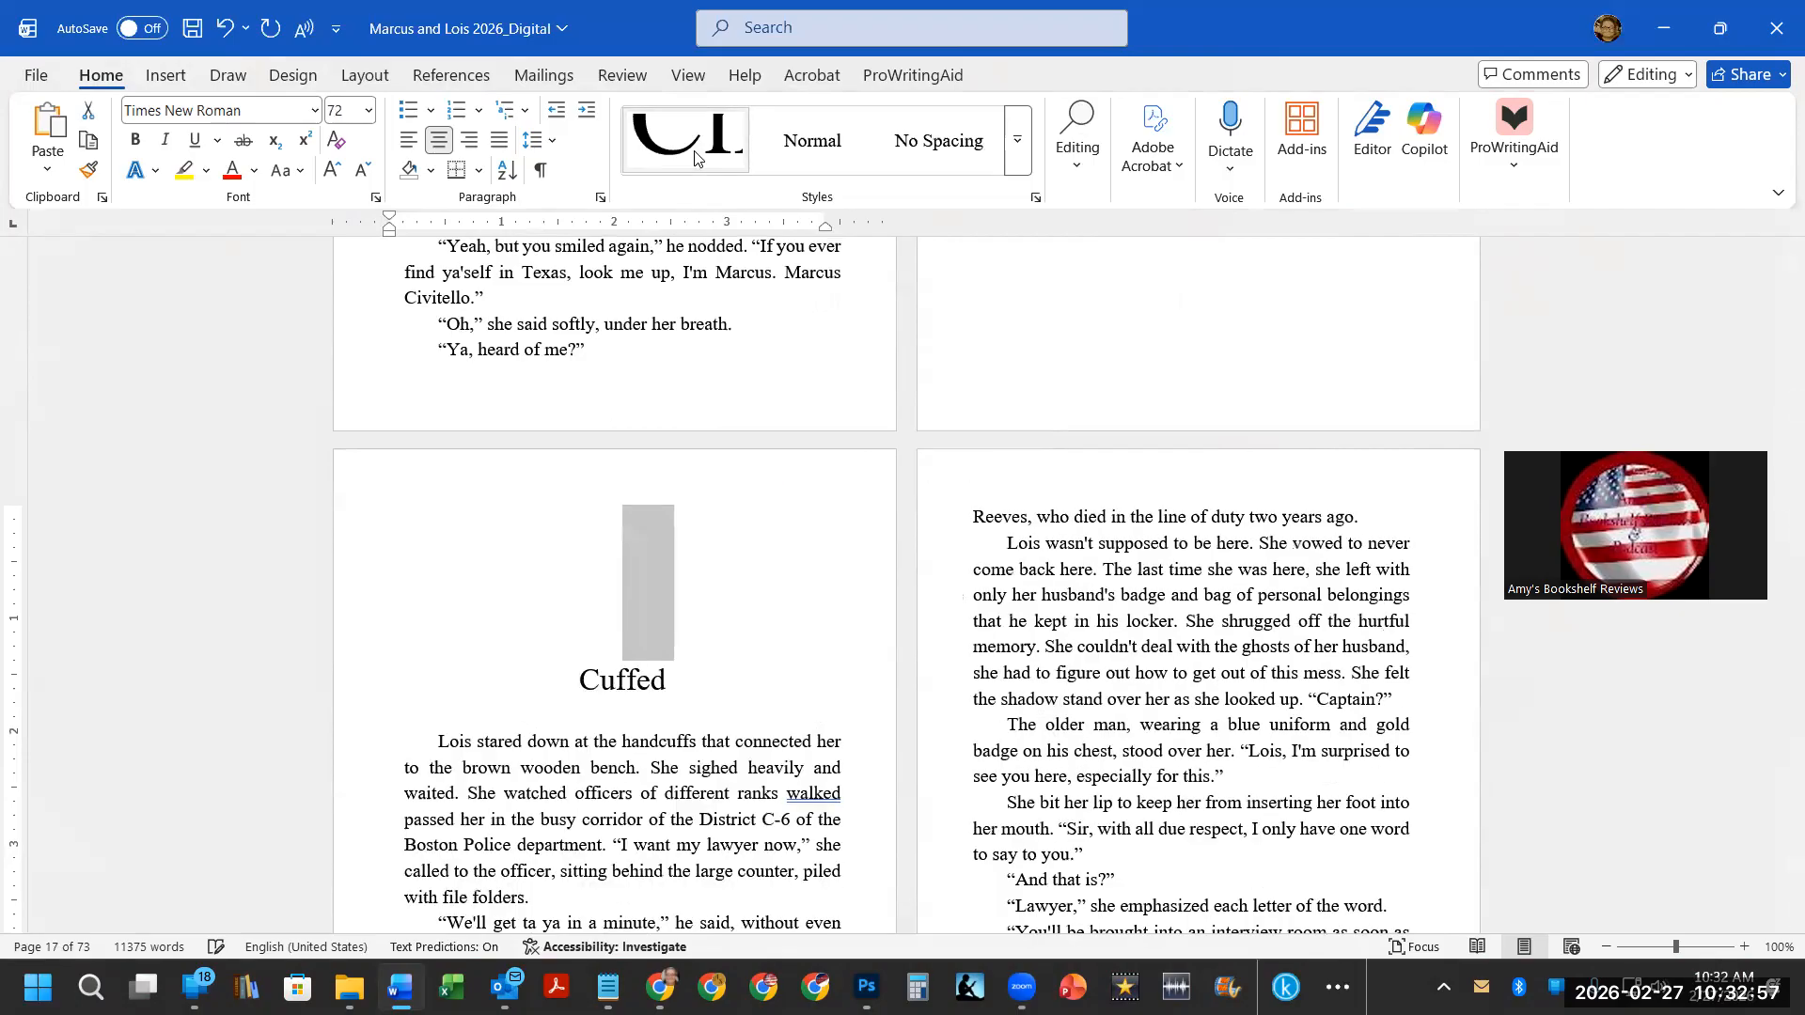
Left-align the Cast of Characters list and remove its first-line indent.
{"action": "left_click", "coordinate": [651, 543]}
{"action": "scroll", "coordinate": [651, 542], "scroll_direction": "down", "scroll_amount": 1}
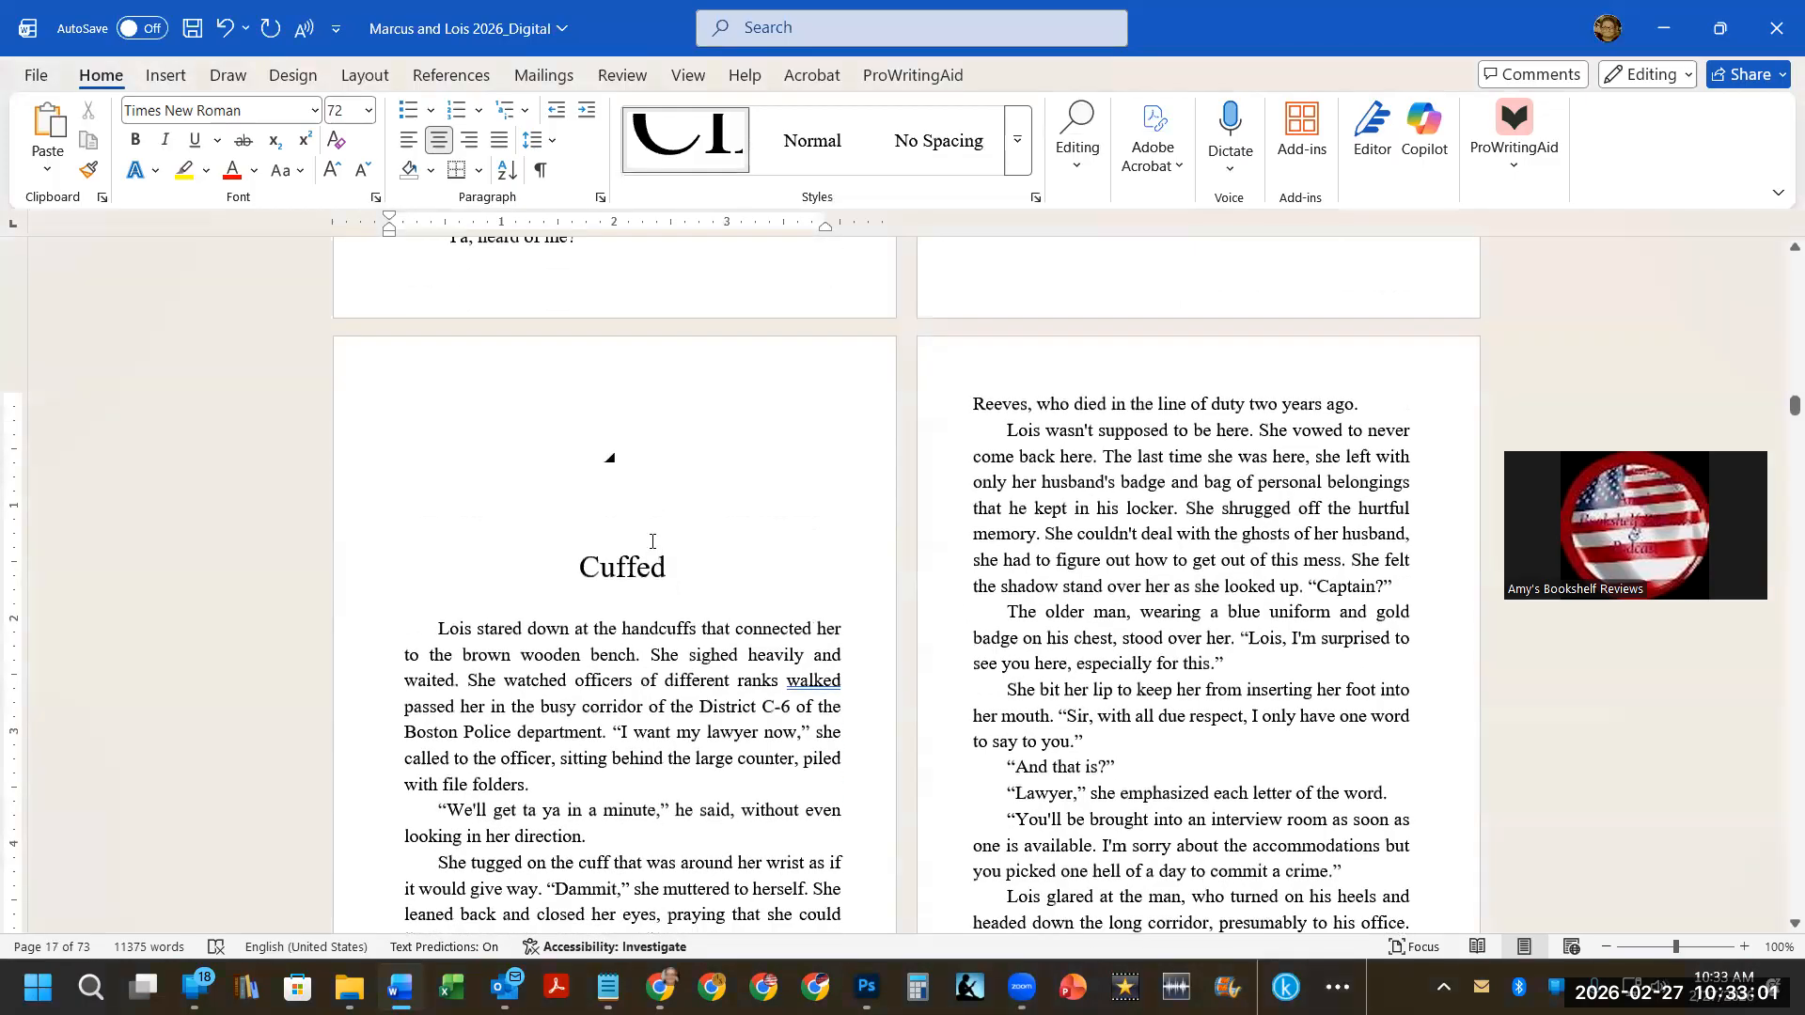
{"action": "scroll", "coordinate": [652, 541], "scroll_direction": "down", "scroll_amount": 15}
{"action": "scroll", "coordinate": [649, 540], "scroll_direction": "down", "scroll_amount": 10}
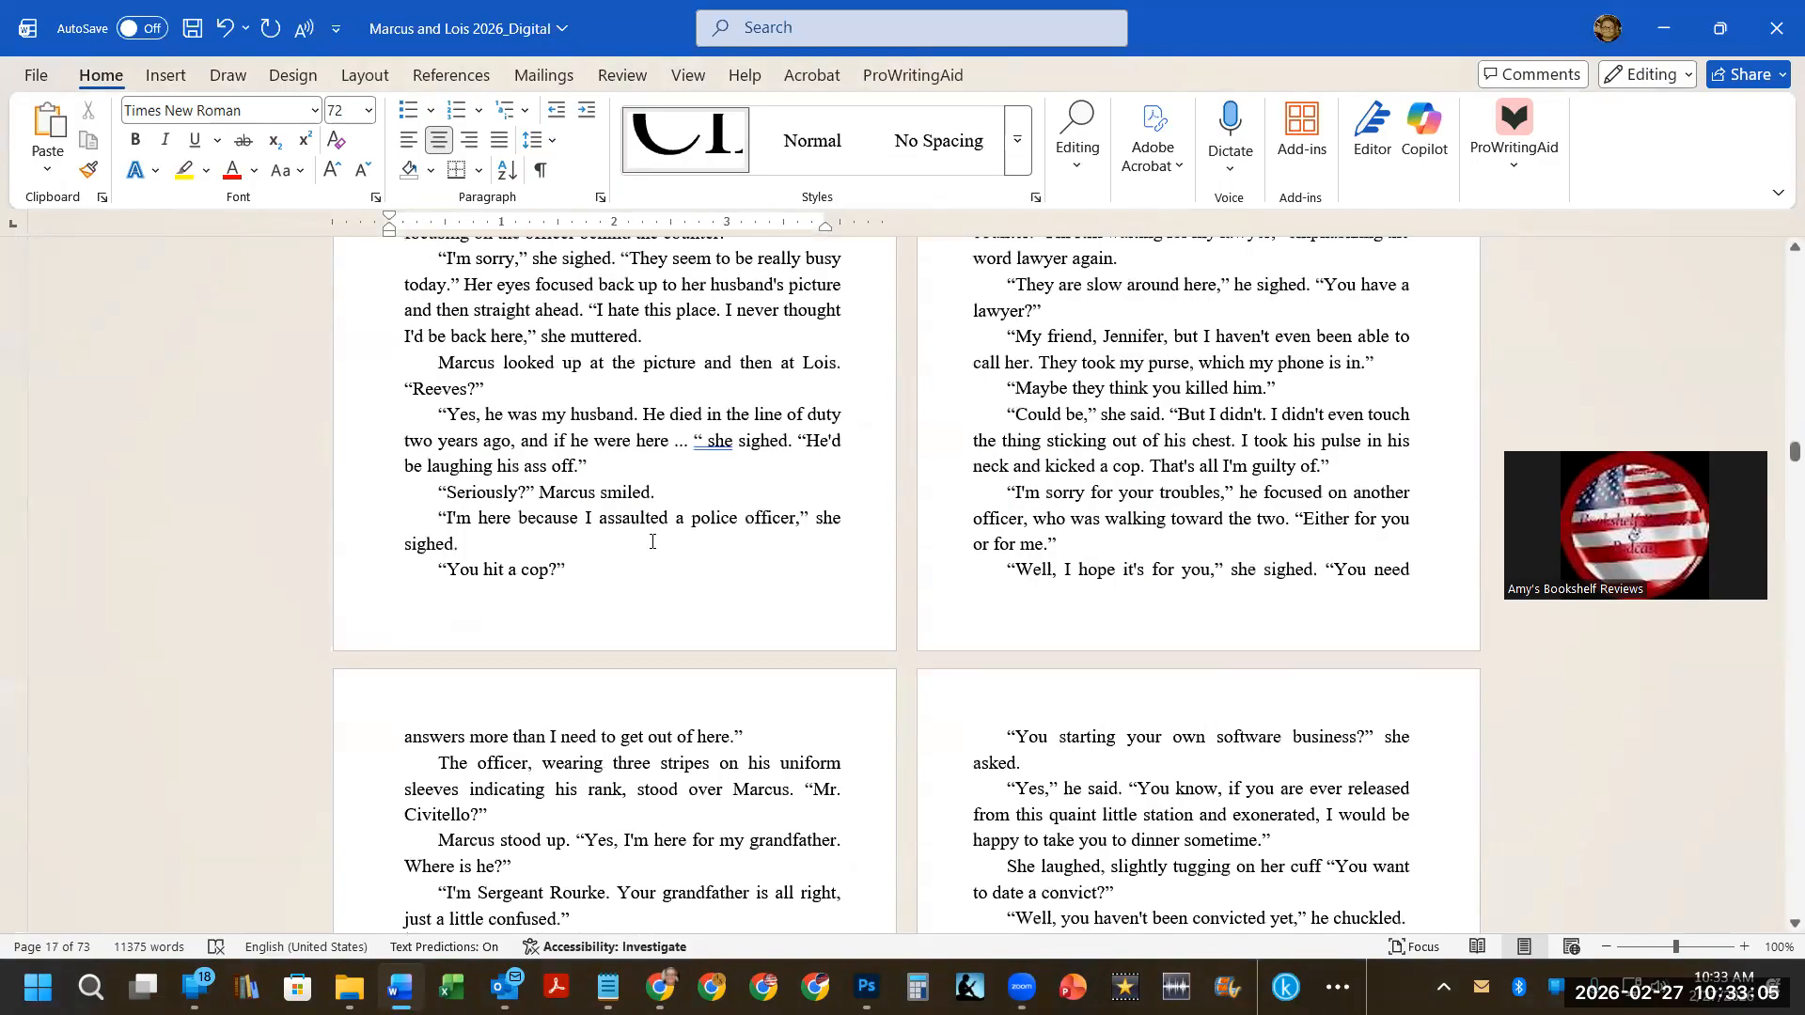
{"action": "scroll", "coordinate": [651, 543], "scroll_direction": "down", "scroll_amount": 10}
{"action": "scroll", "coordinate": [651, 545], "scroll_direction": "down", "scroll_amount": 12}
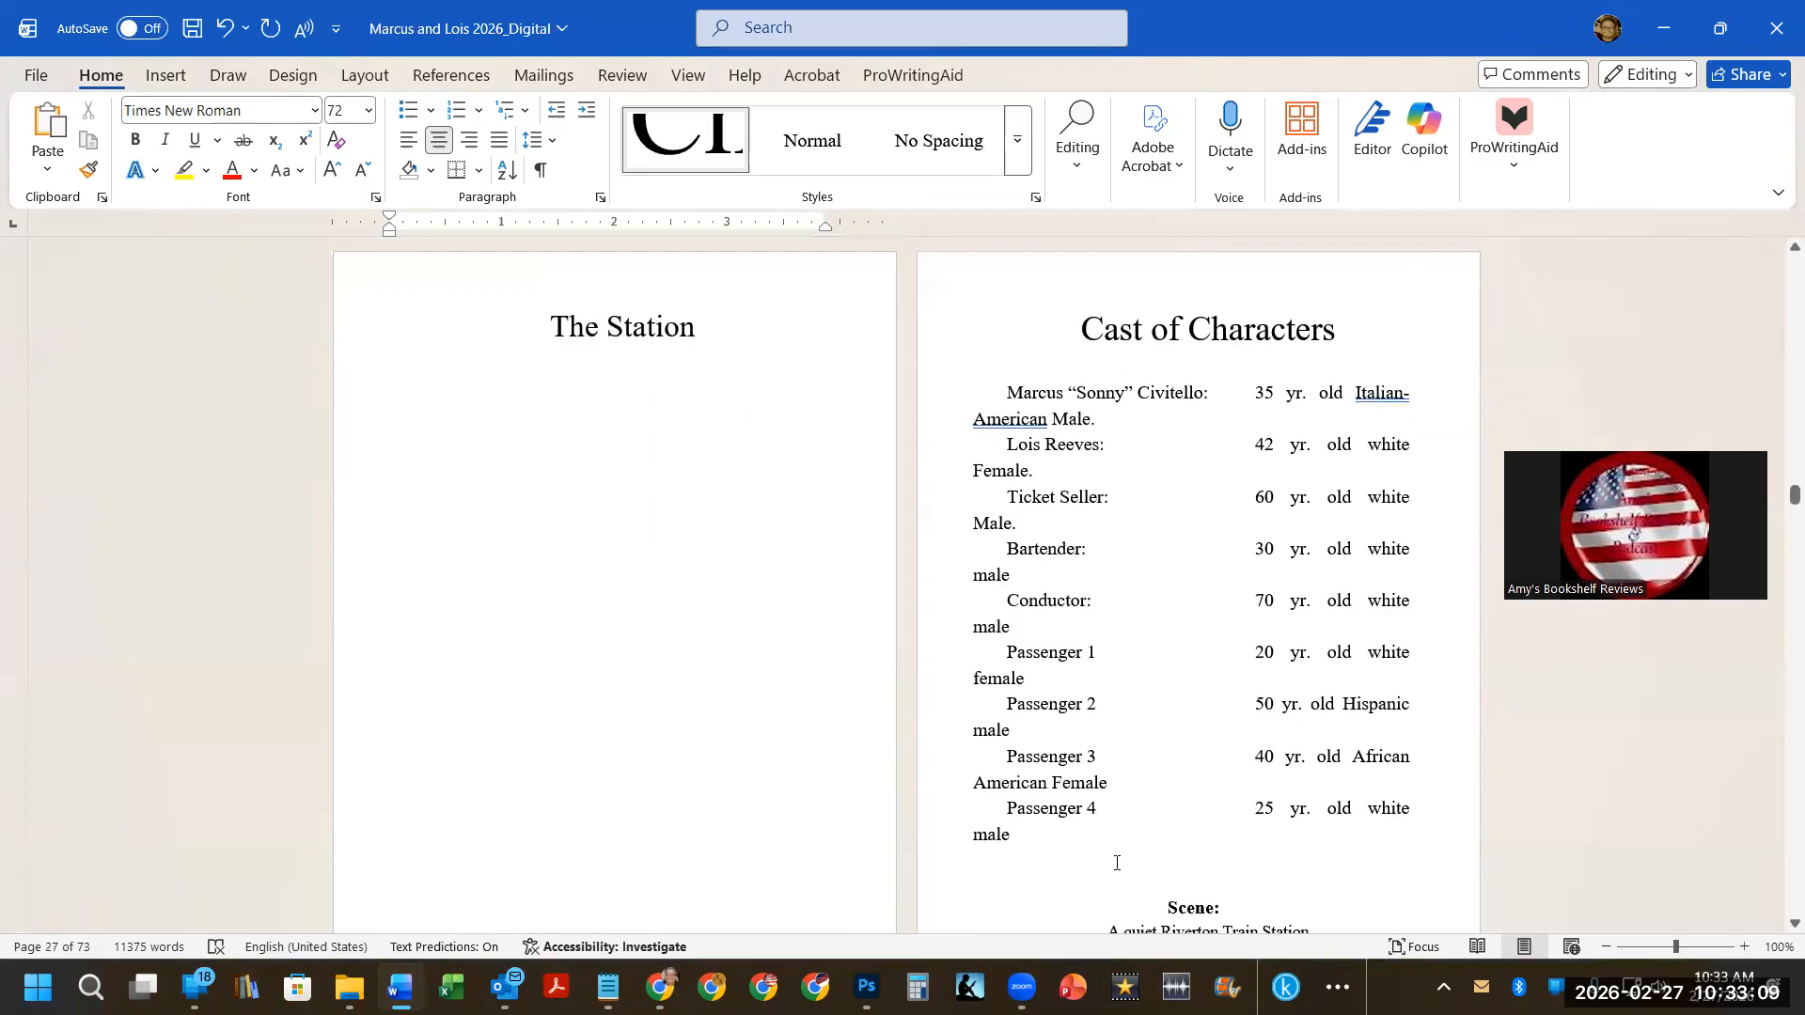
{"action": "left_click_drag", "start_coordinate": [1064, 848], "coordinate": [968, 485]}
{"action": "left_click_drag", "start_coordinate": [960, 398], "coordinate": [960, 398]}
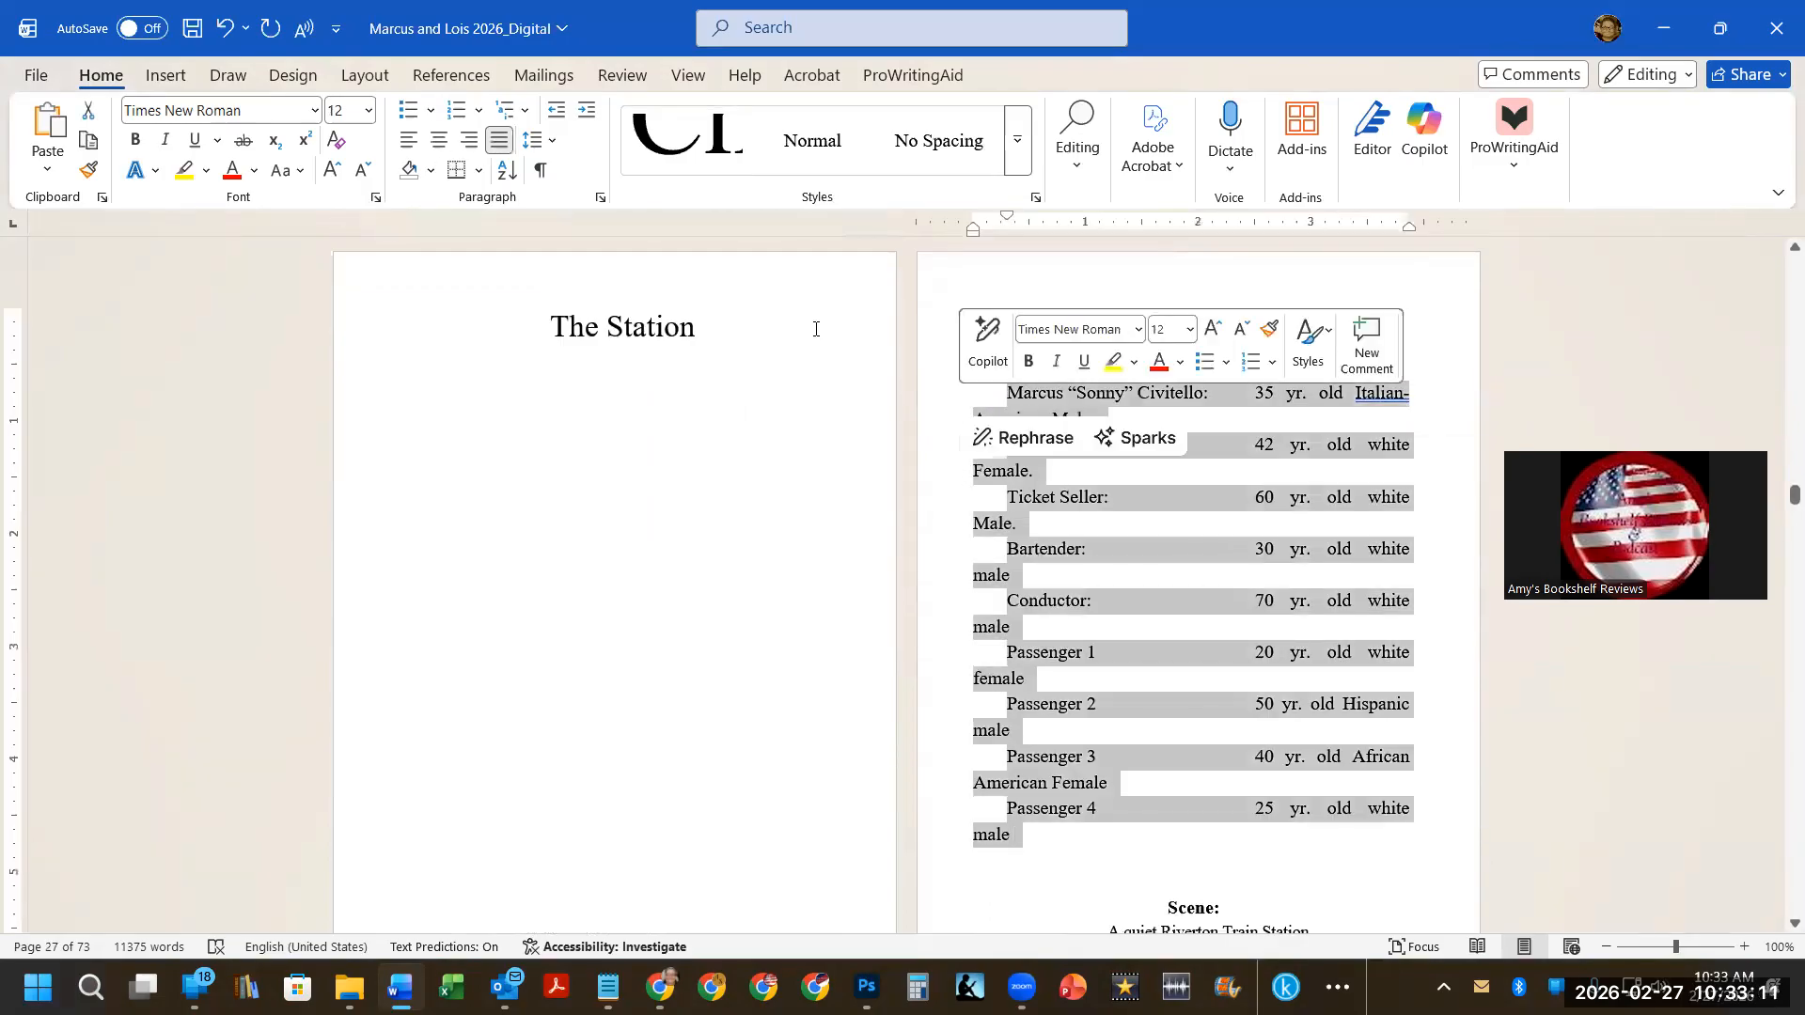
{"action": "left_click", "coordinate": [406, 143]}
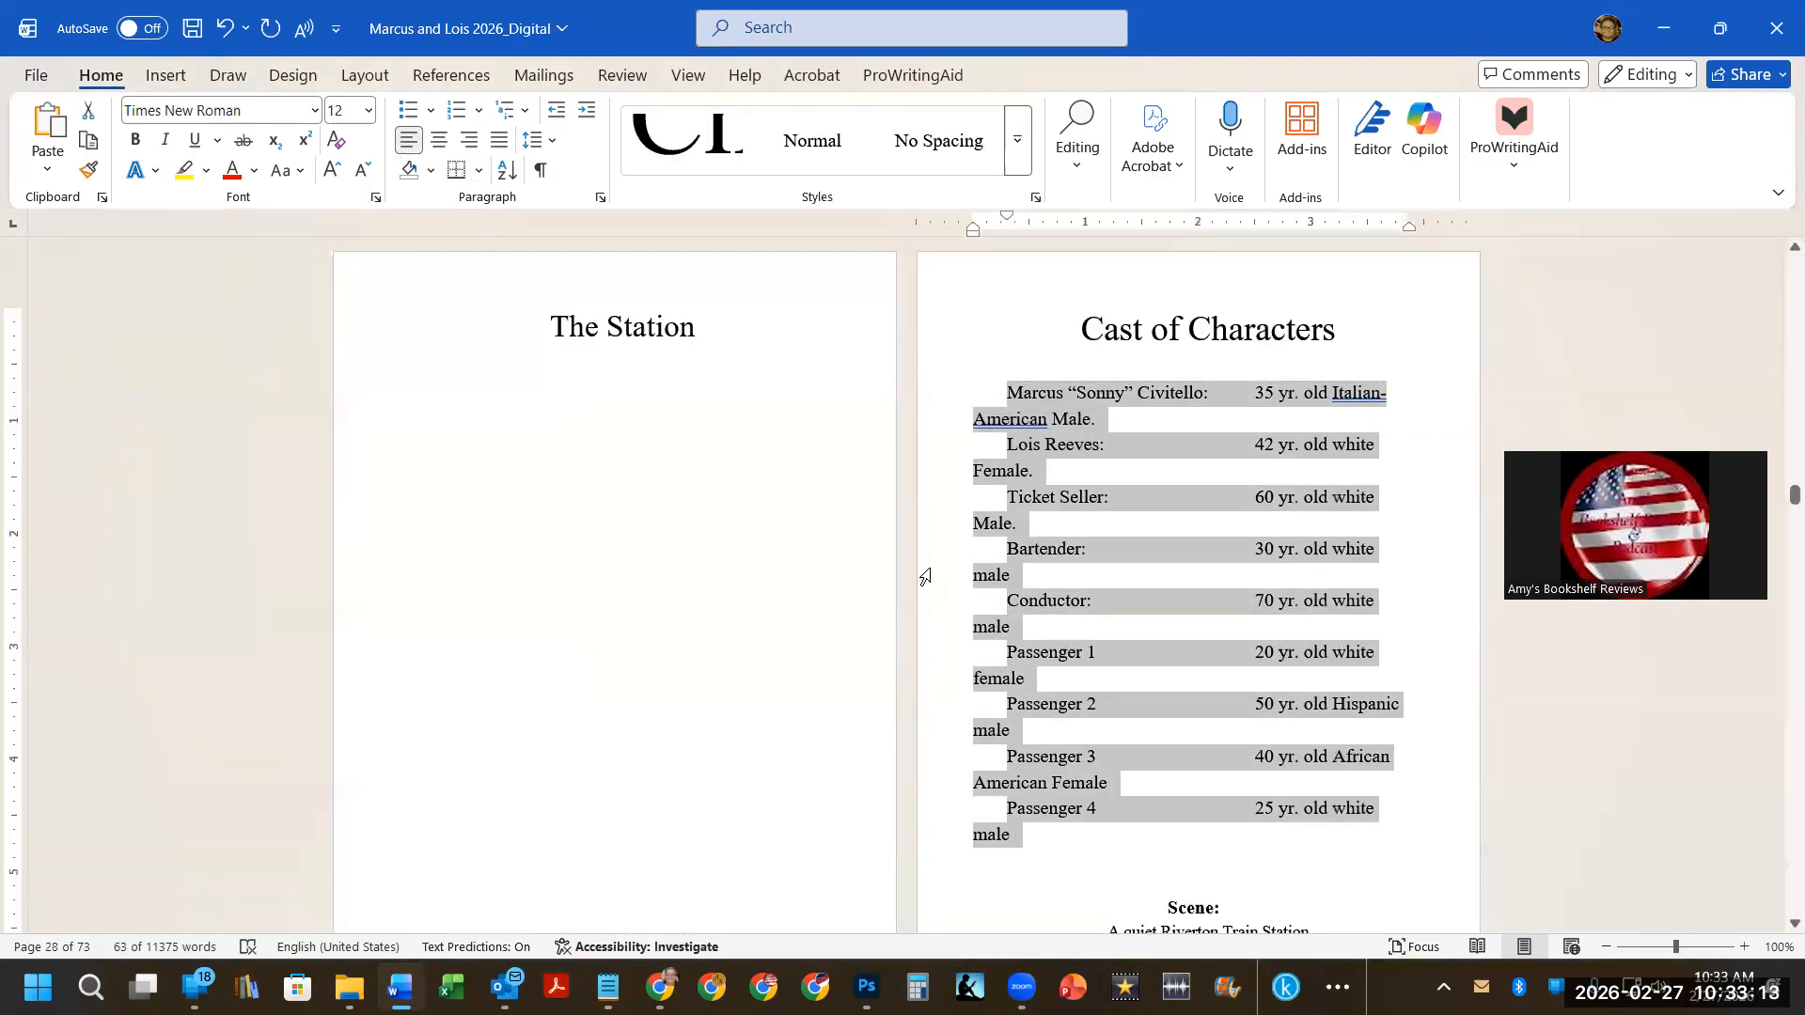
{"action": "left_click", "coordinate": [1145, 512]}
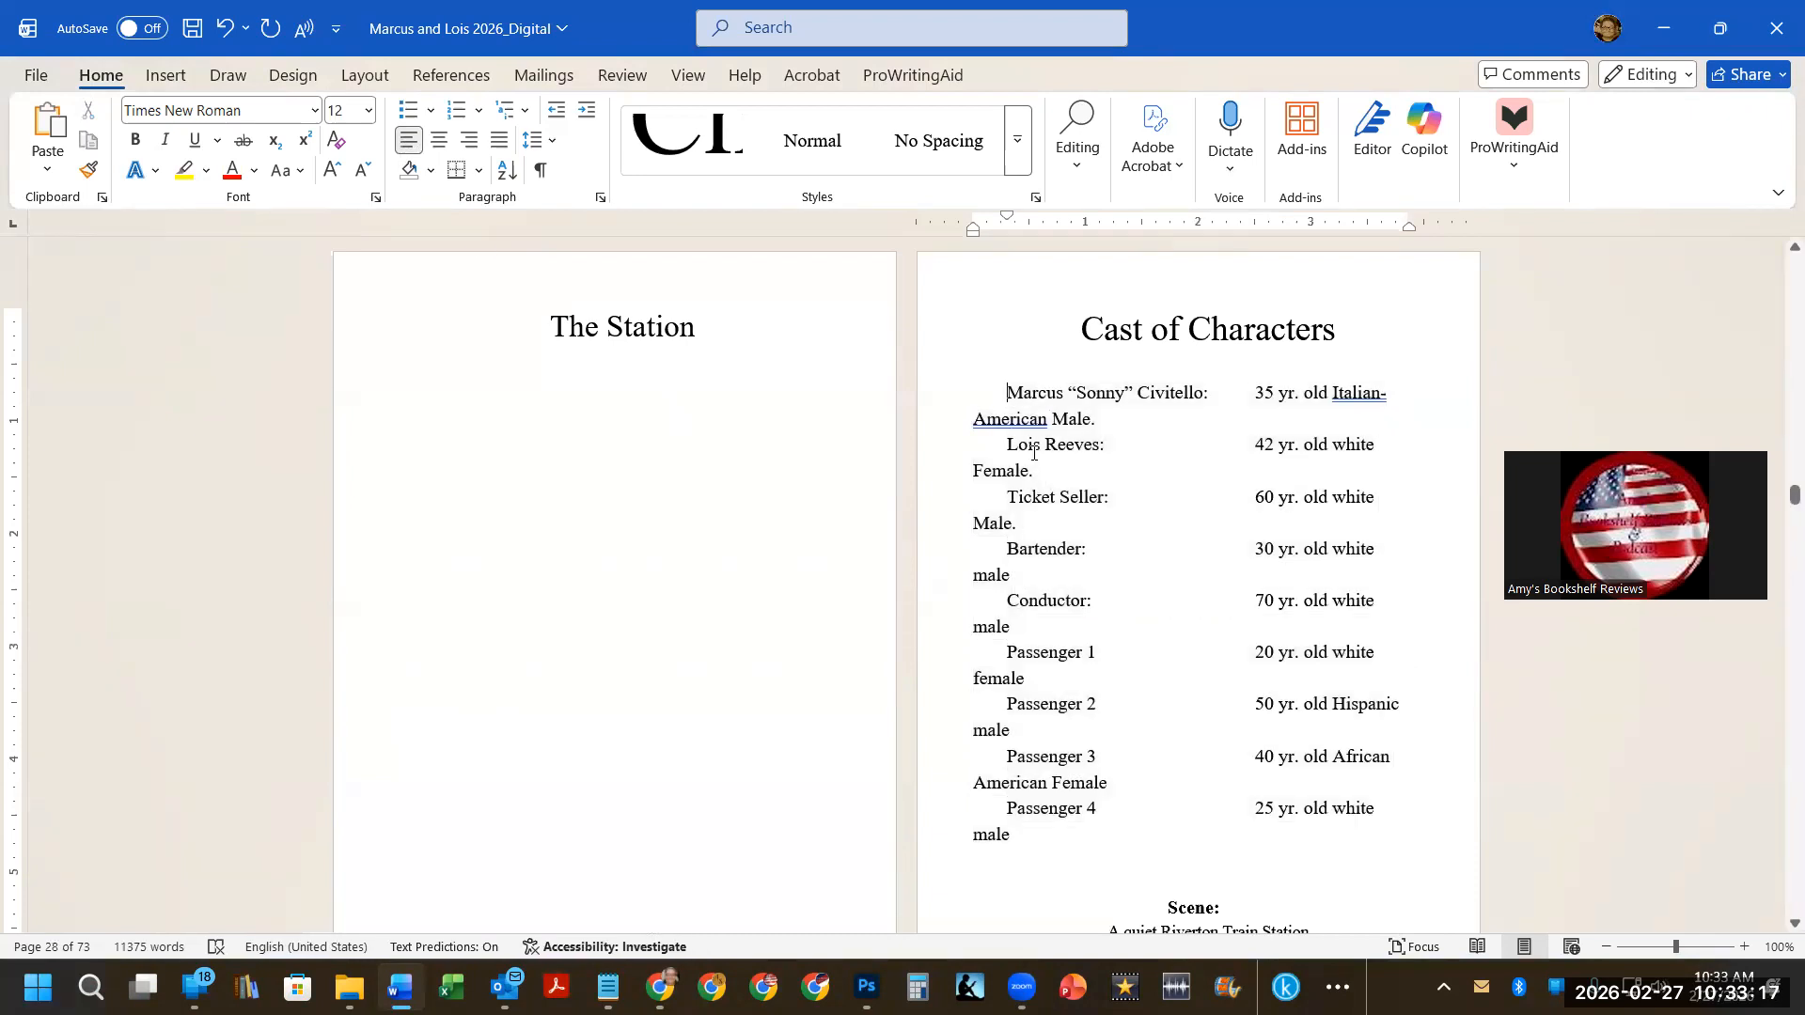
{"action": "left_click_drag", "start_coordinate": [1006, 391], "coordinate": [1317, 846]}
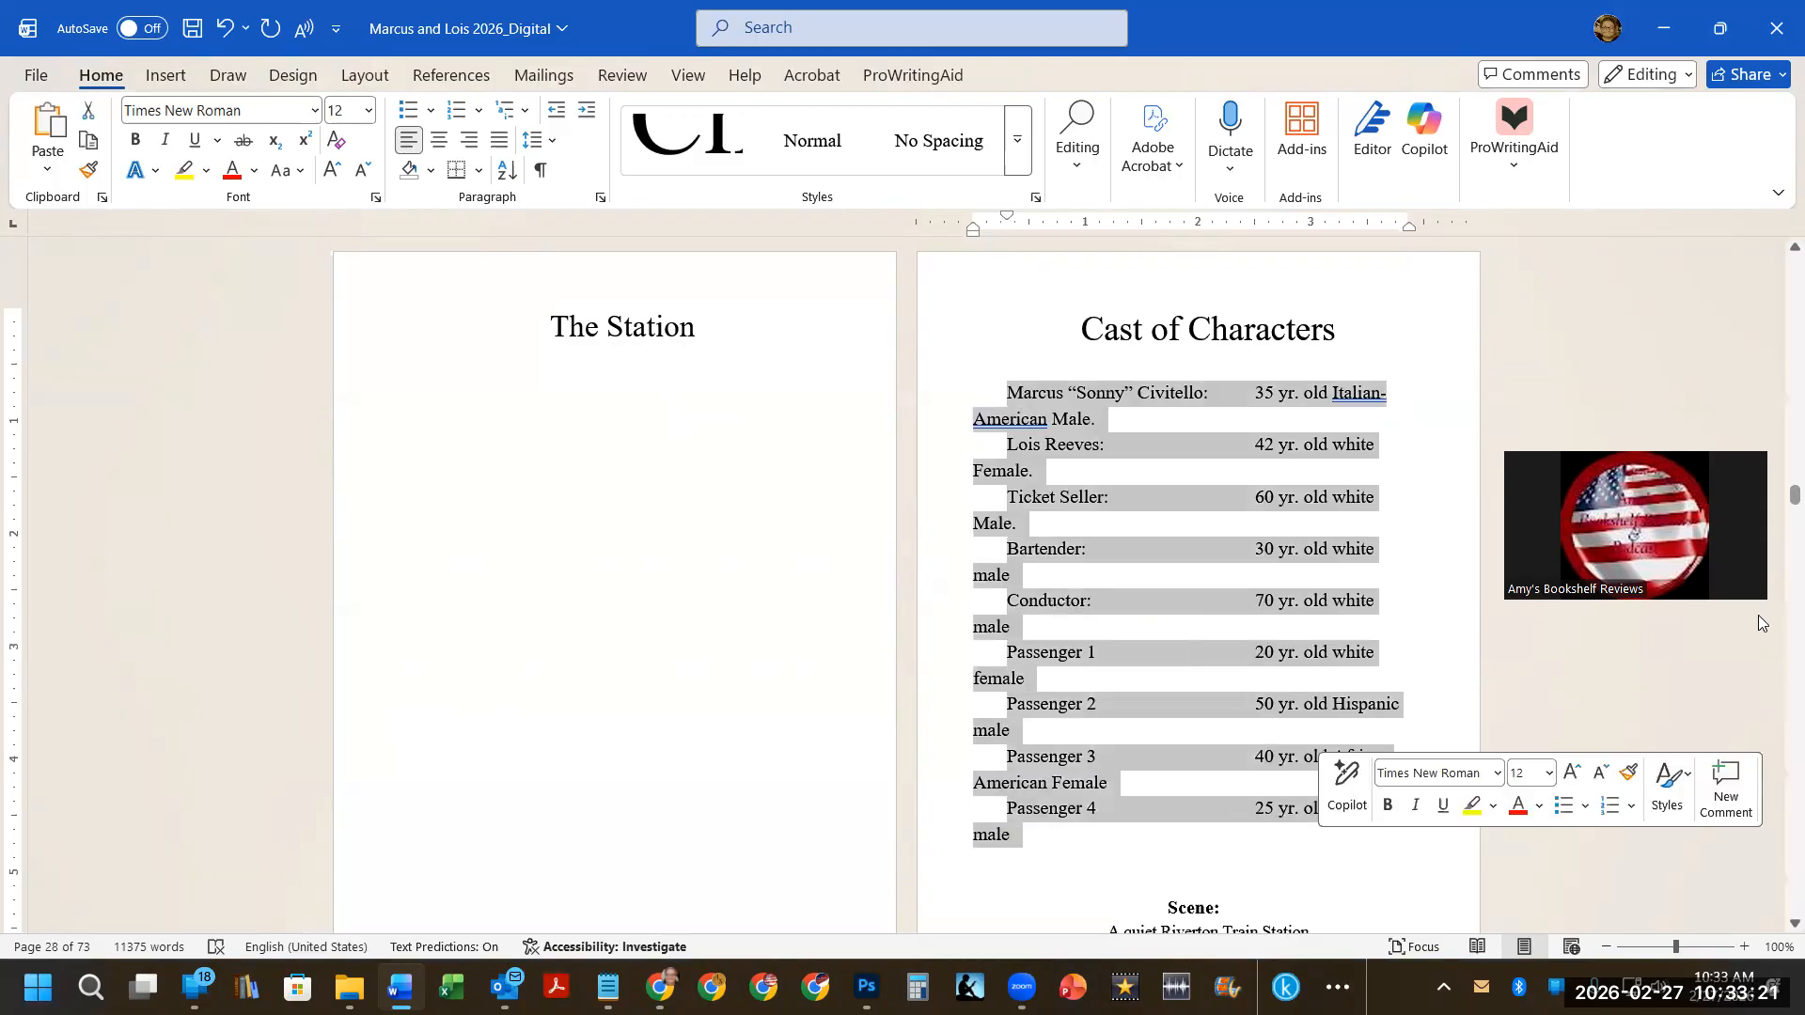
{"action": "left_click_drag", "start_coordinate": [1006, 216], "coordinate": [972, 221]}
Give the Scene 1 SETTING, PASSENGER and AT RISE paragraphs a hanging indent starting at the left margin.
{"action": "scroll", "coordinate": [1081, 536], "scroll_direction": "down", "scroll_amount": 8}
{"action": "scroll", "coordinate": [1078, 526], "scroll_direction": "down", "scroll_amount": 8}
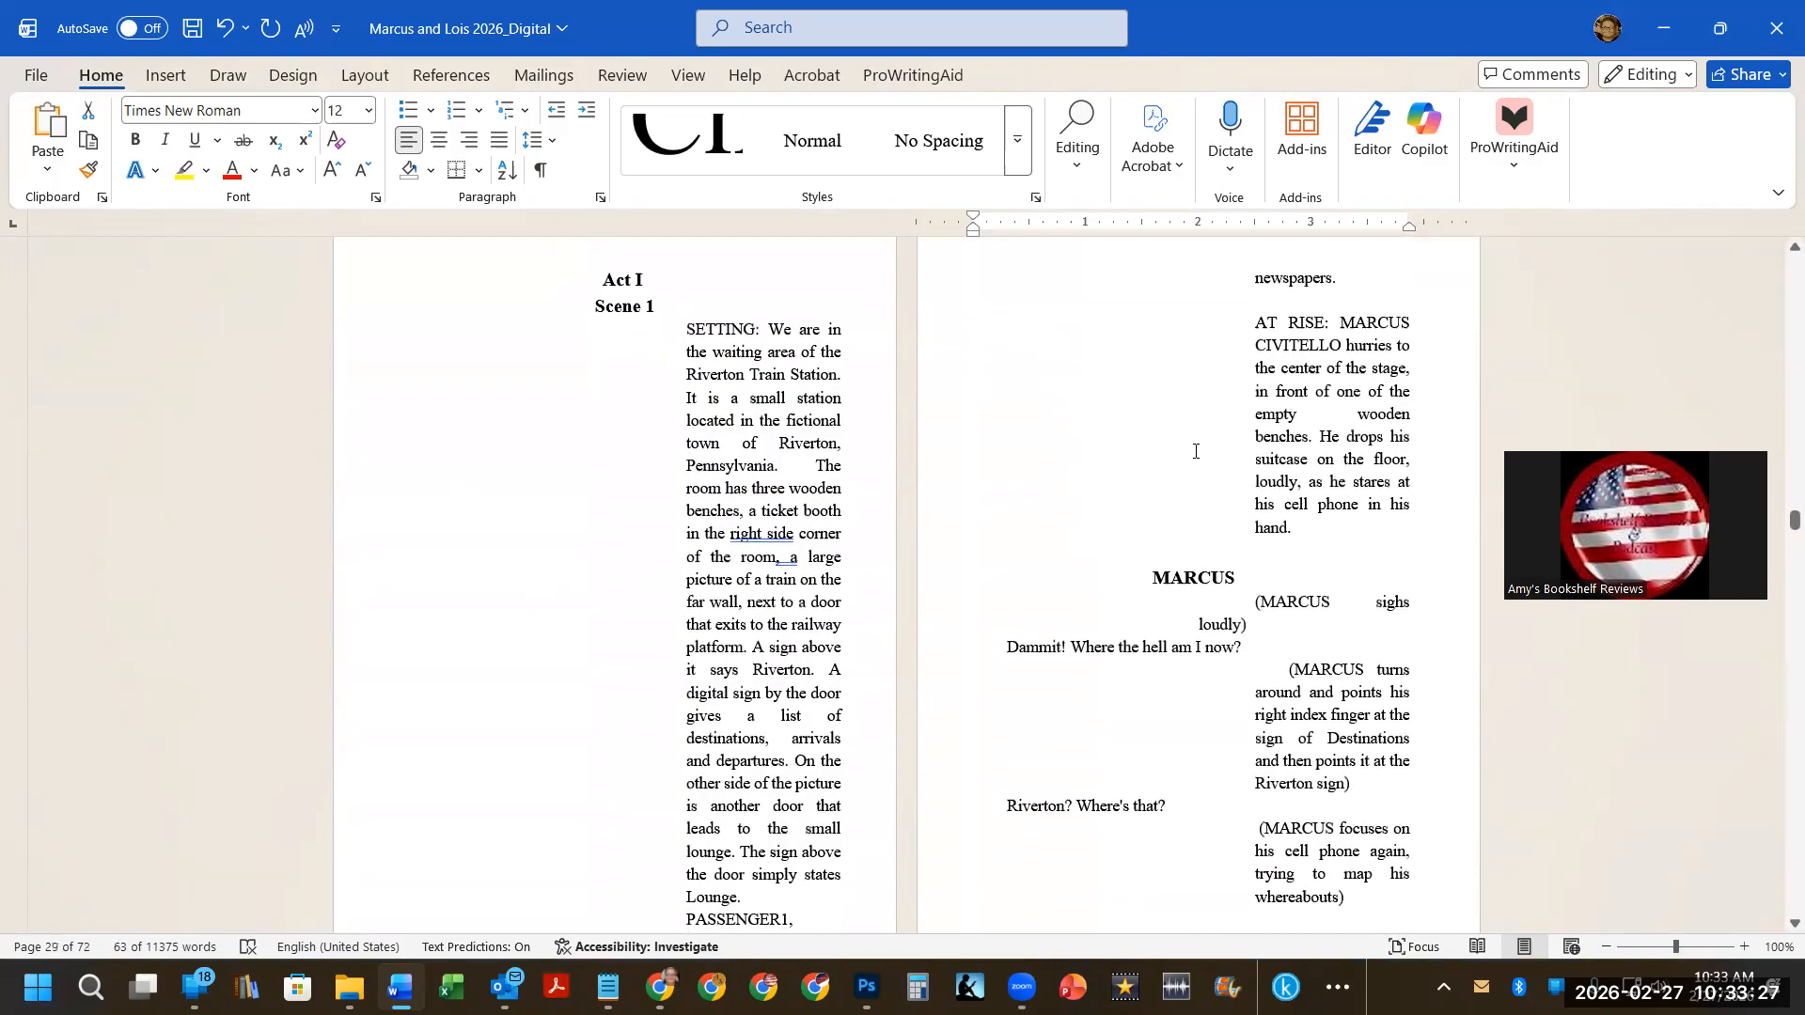
{"action": "scroll", "coordinate": [1195, 451], "scroll_direction": "up", "scroll_amount": 3}
{"action": "left_click", "coordinate": [1251, 489]}
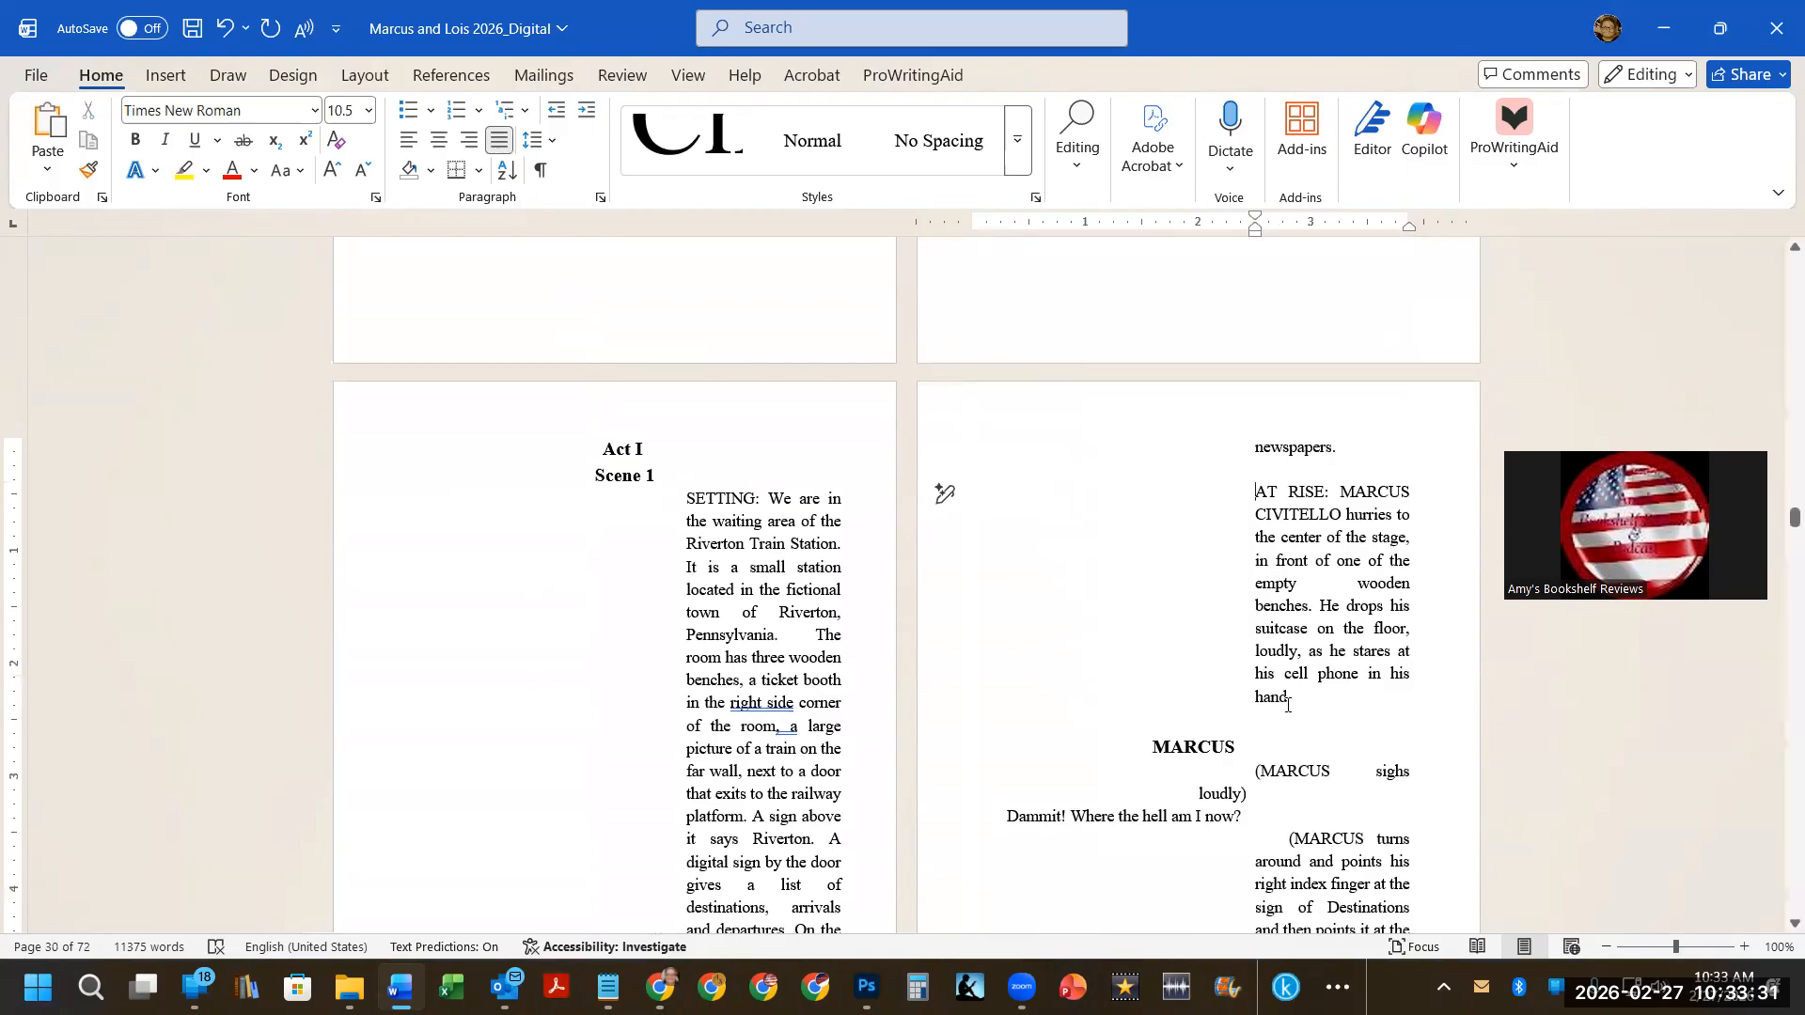
{"action": "scroll", "coordinate": [844, 566], "scroll_direction": "down", "scroll_amount": 3}
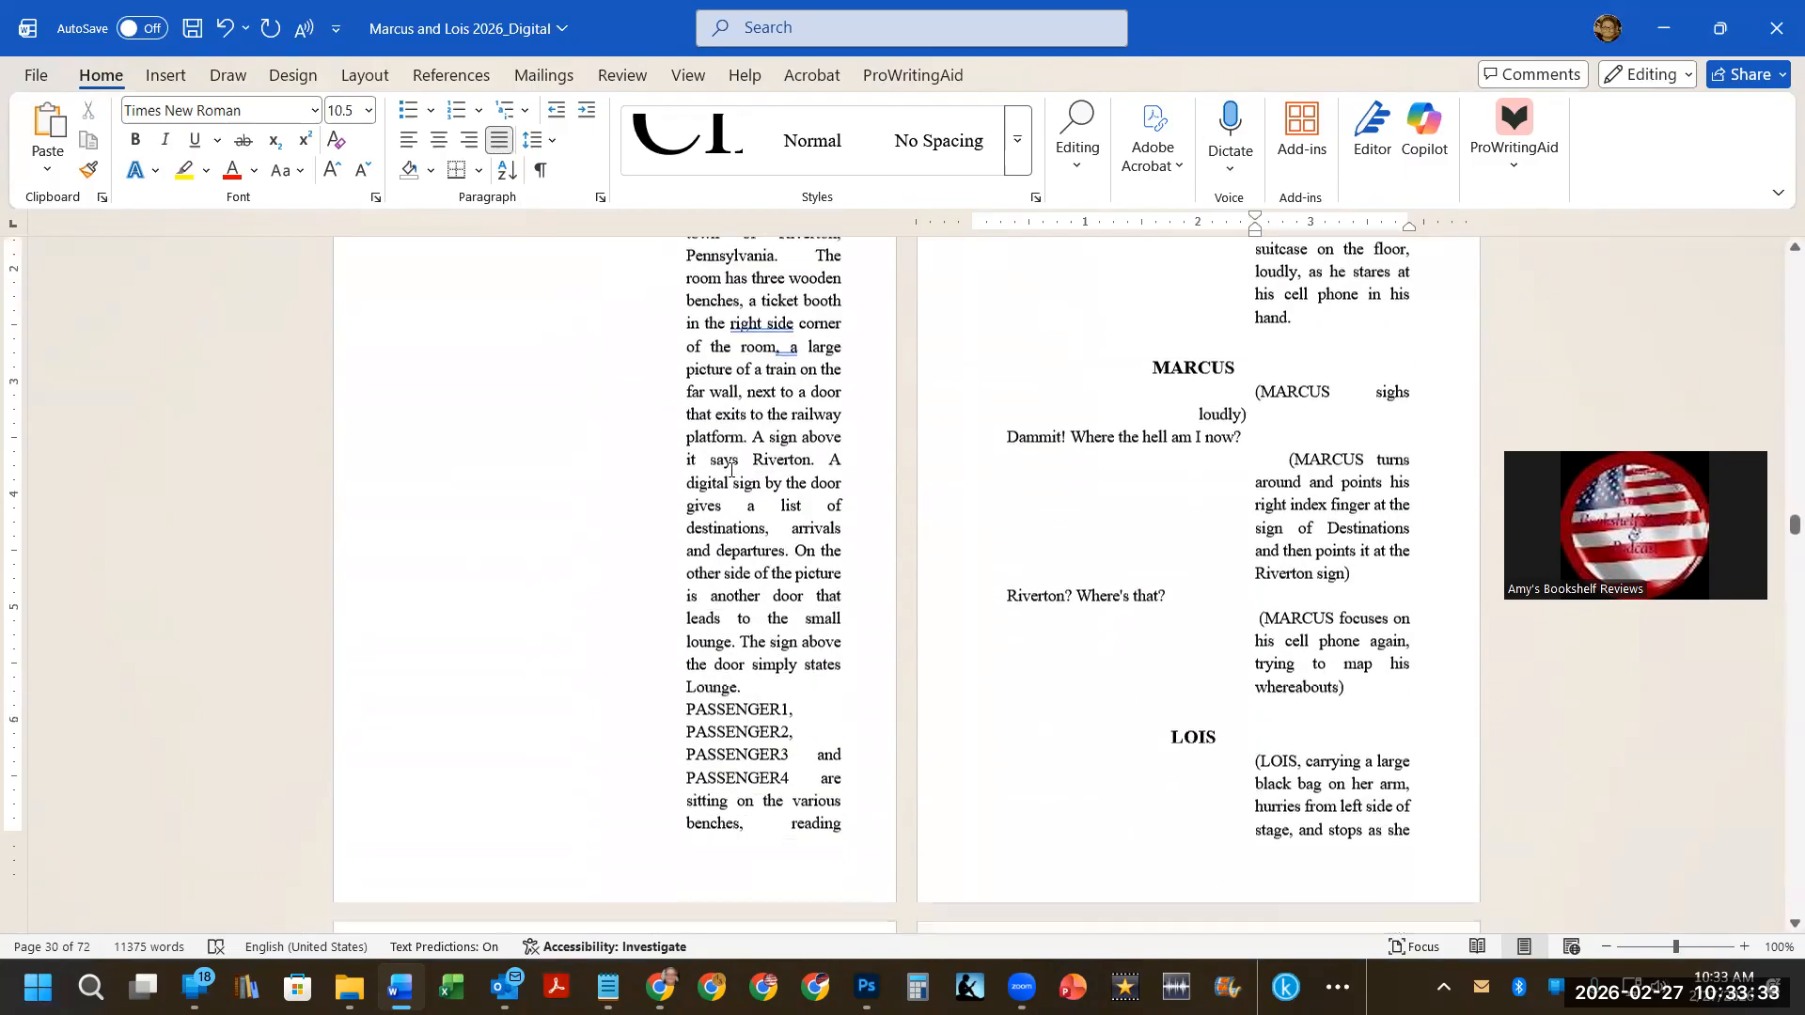
{"action": "left_click_drag", "start_coordinate": [683, 329], "coordinate": [1289, 536]}
{"action": "left_click_drag", "start_coordinate": [1255, 218], "coordinate": [1089, 236]}
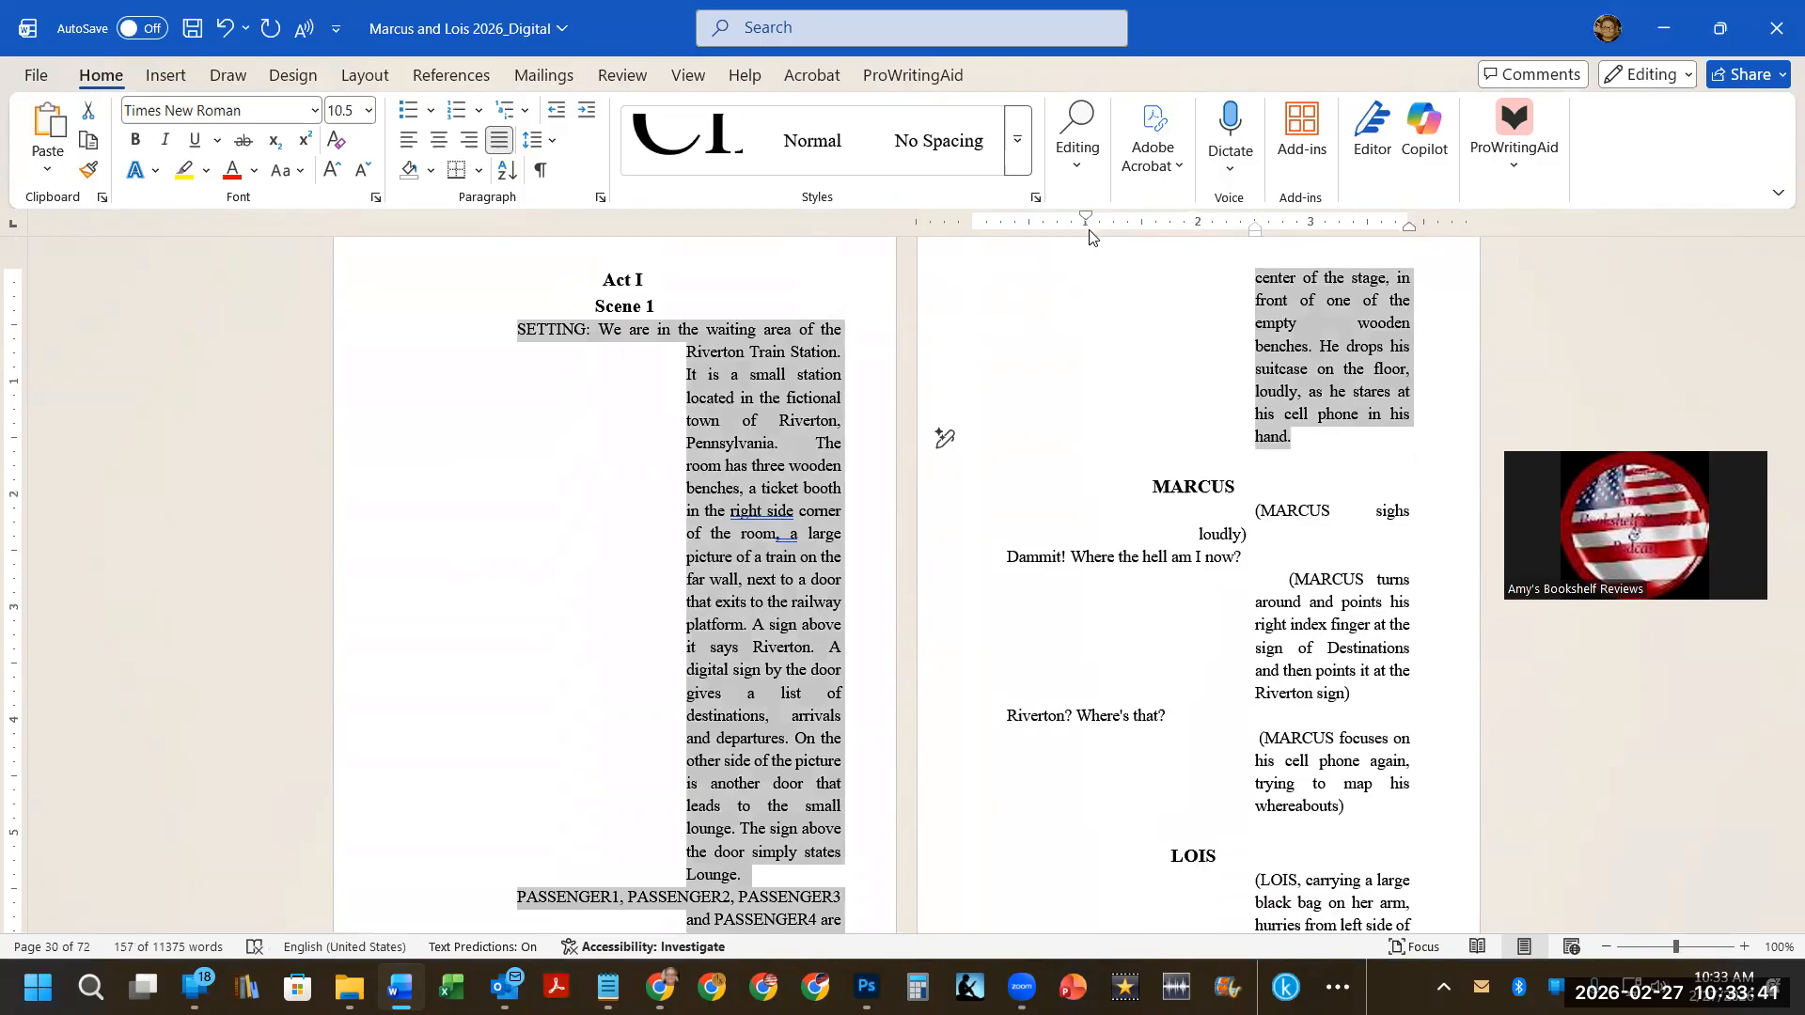
{"action": "left_click_drag", "start_coordinate": [1254, 233], "coordinate": [1072, 242]}
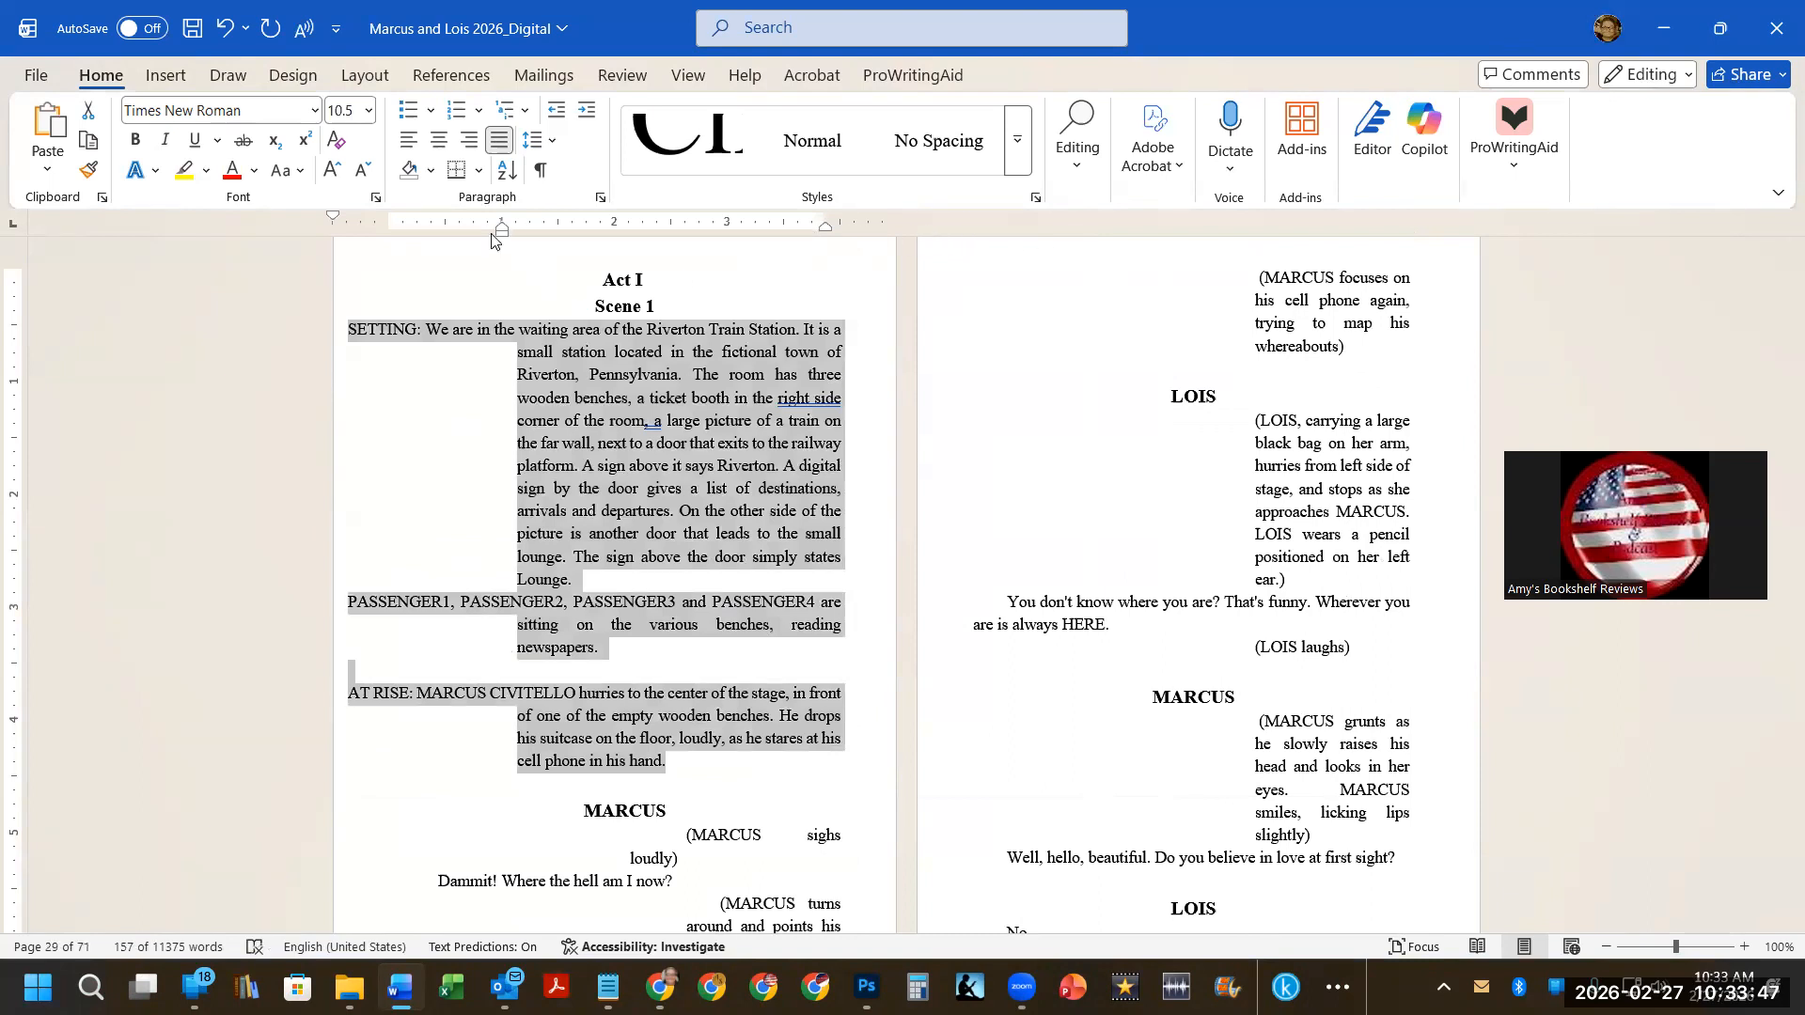
{"action": "left_click_drag", "start_coordinate": [330, 213], "coordinate": [445, 210]}
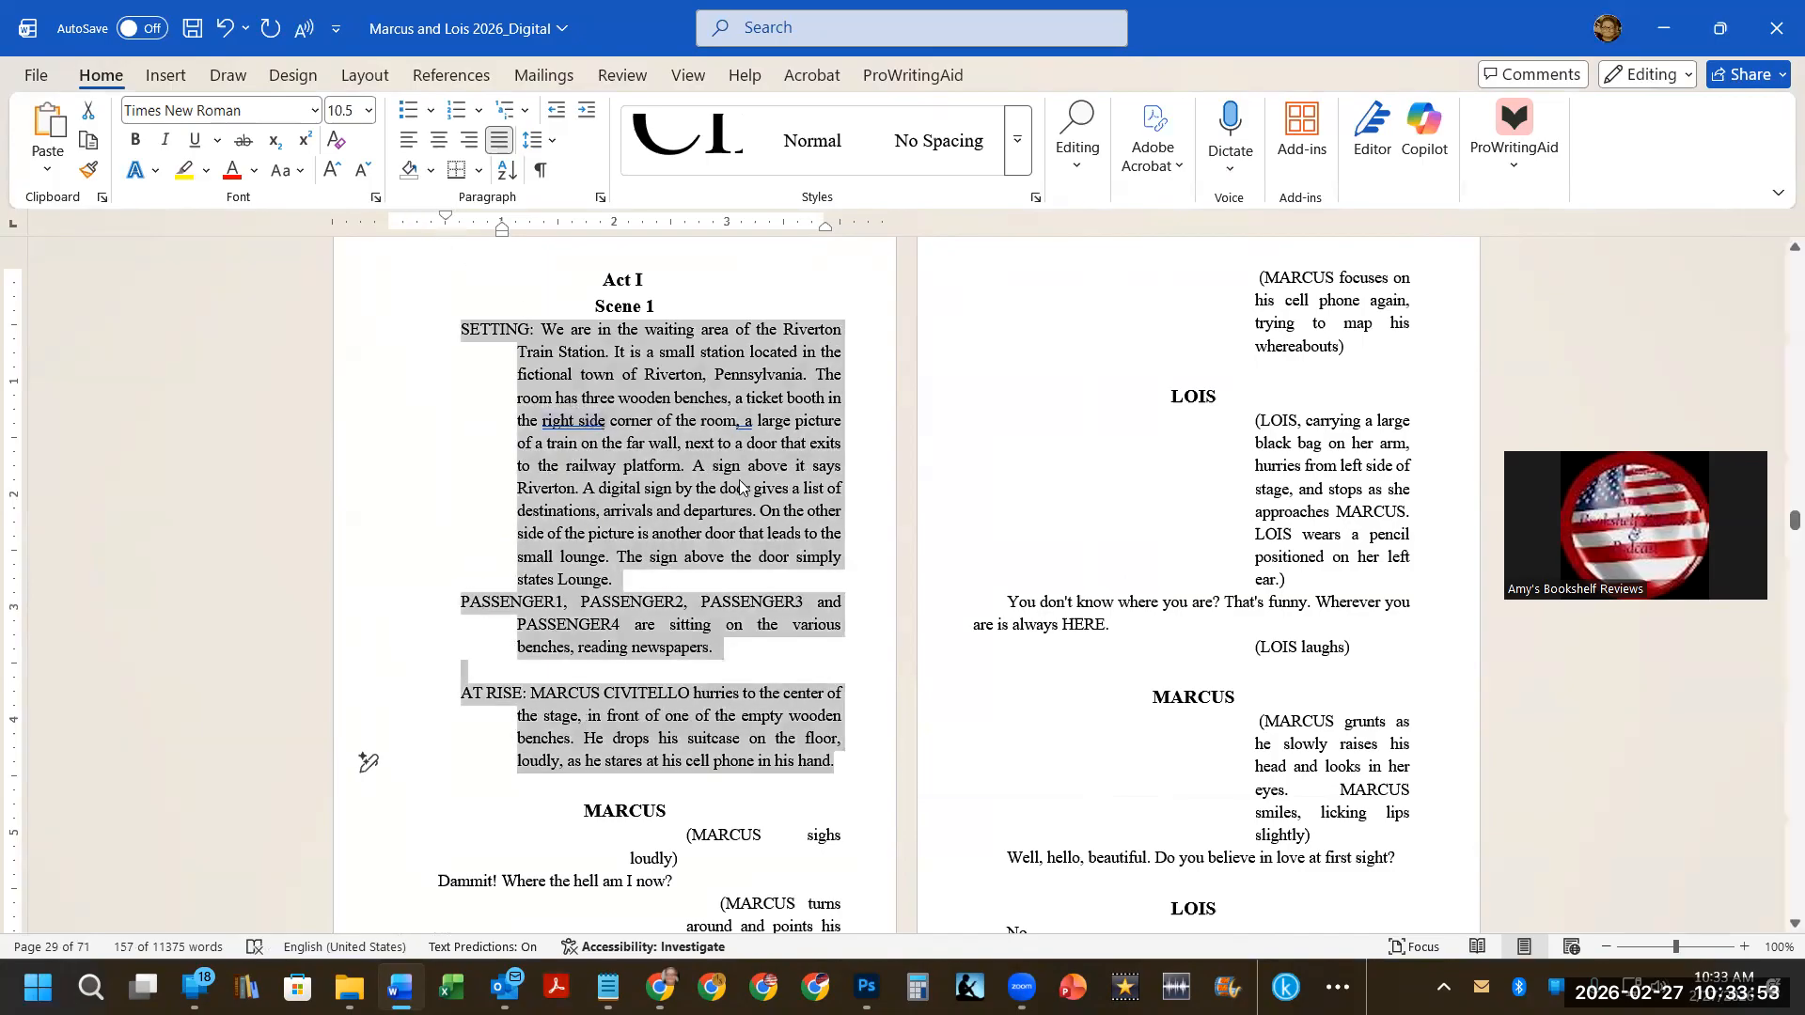
{"action": "scroll", "coordinate": [739, 486], "scroll_direction": "down", "scroll_amount": 5}
{"action": "left_click_drag", "start_coordinate": [675, 506], "coordinate": [1067, 534]}
{"action": "scroll", "coordinate": [1088, 564], "scroll_direction": "down", "scroll_amount": 7}
{"action": "scroll", "coordinate": [1092, 564], "scroll_direction": "down", "scroll_amount": 13}
{"action": "scroll", "coordinate": [1092, 564], "scroll_direction": "down", "scroll_amount": 1}
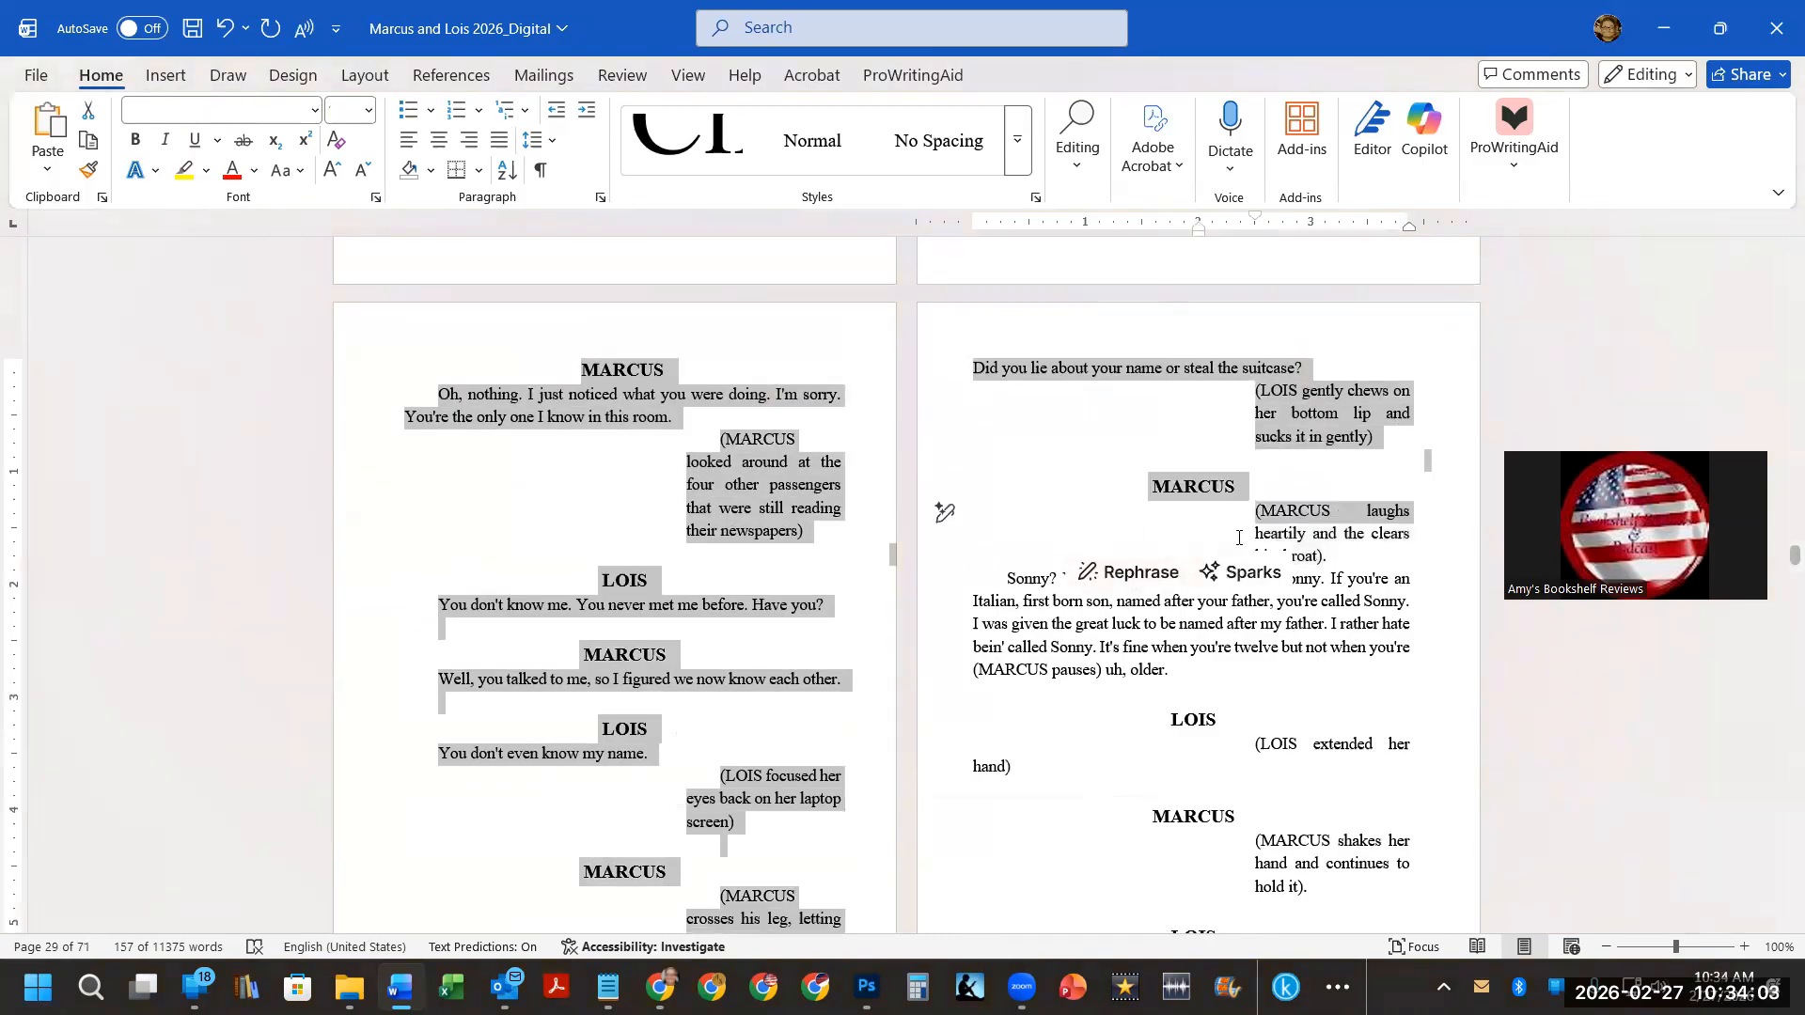
{"action": "left_click", "coordinate": [1244, 519]}
Remove the first-line indent from the "The Present" and "A quiet Riverton Train Station" lines so they sit centered.
{"action": "scroll", "coordinate": [1243, 519], "scroll_direction": "up", "scroll_amount": 15}
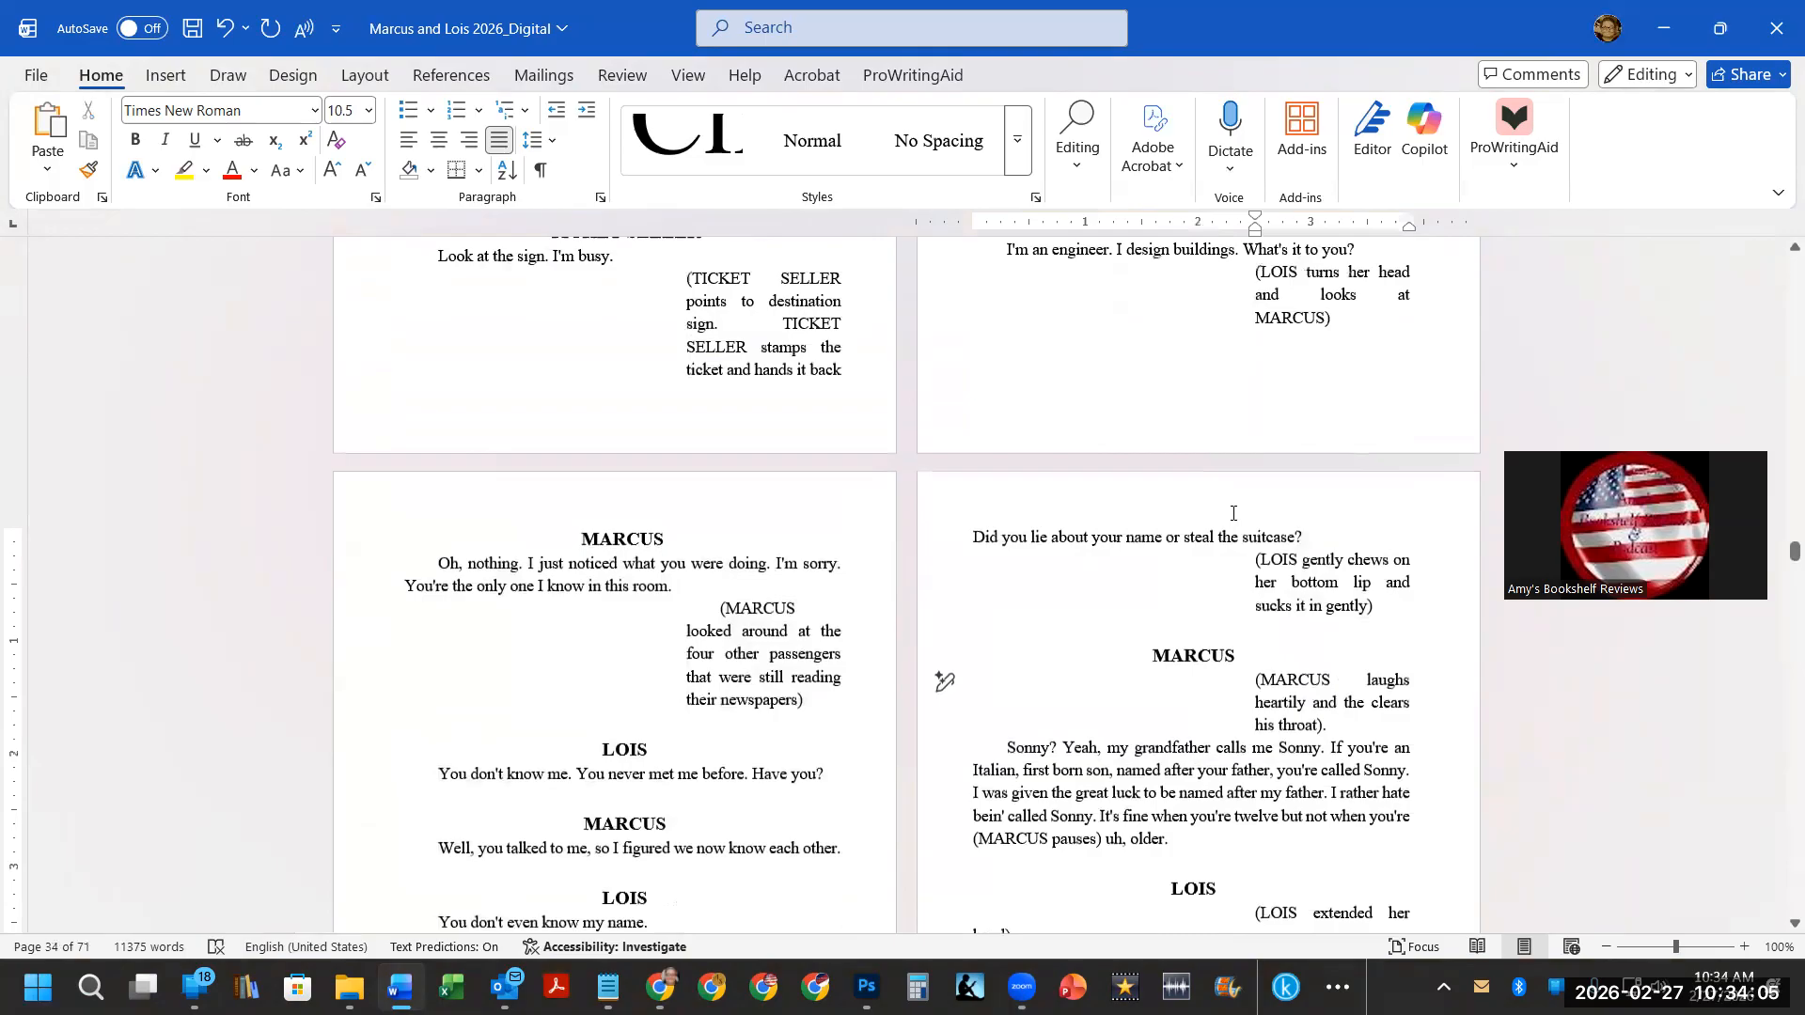
{"action": "scroll", "coordinate": [1226, 508], "scroll_direction": "up", "scroll_amount": 15}
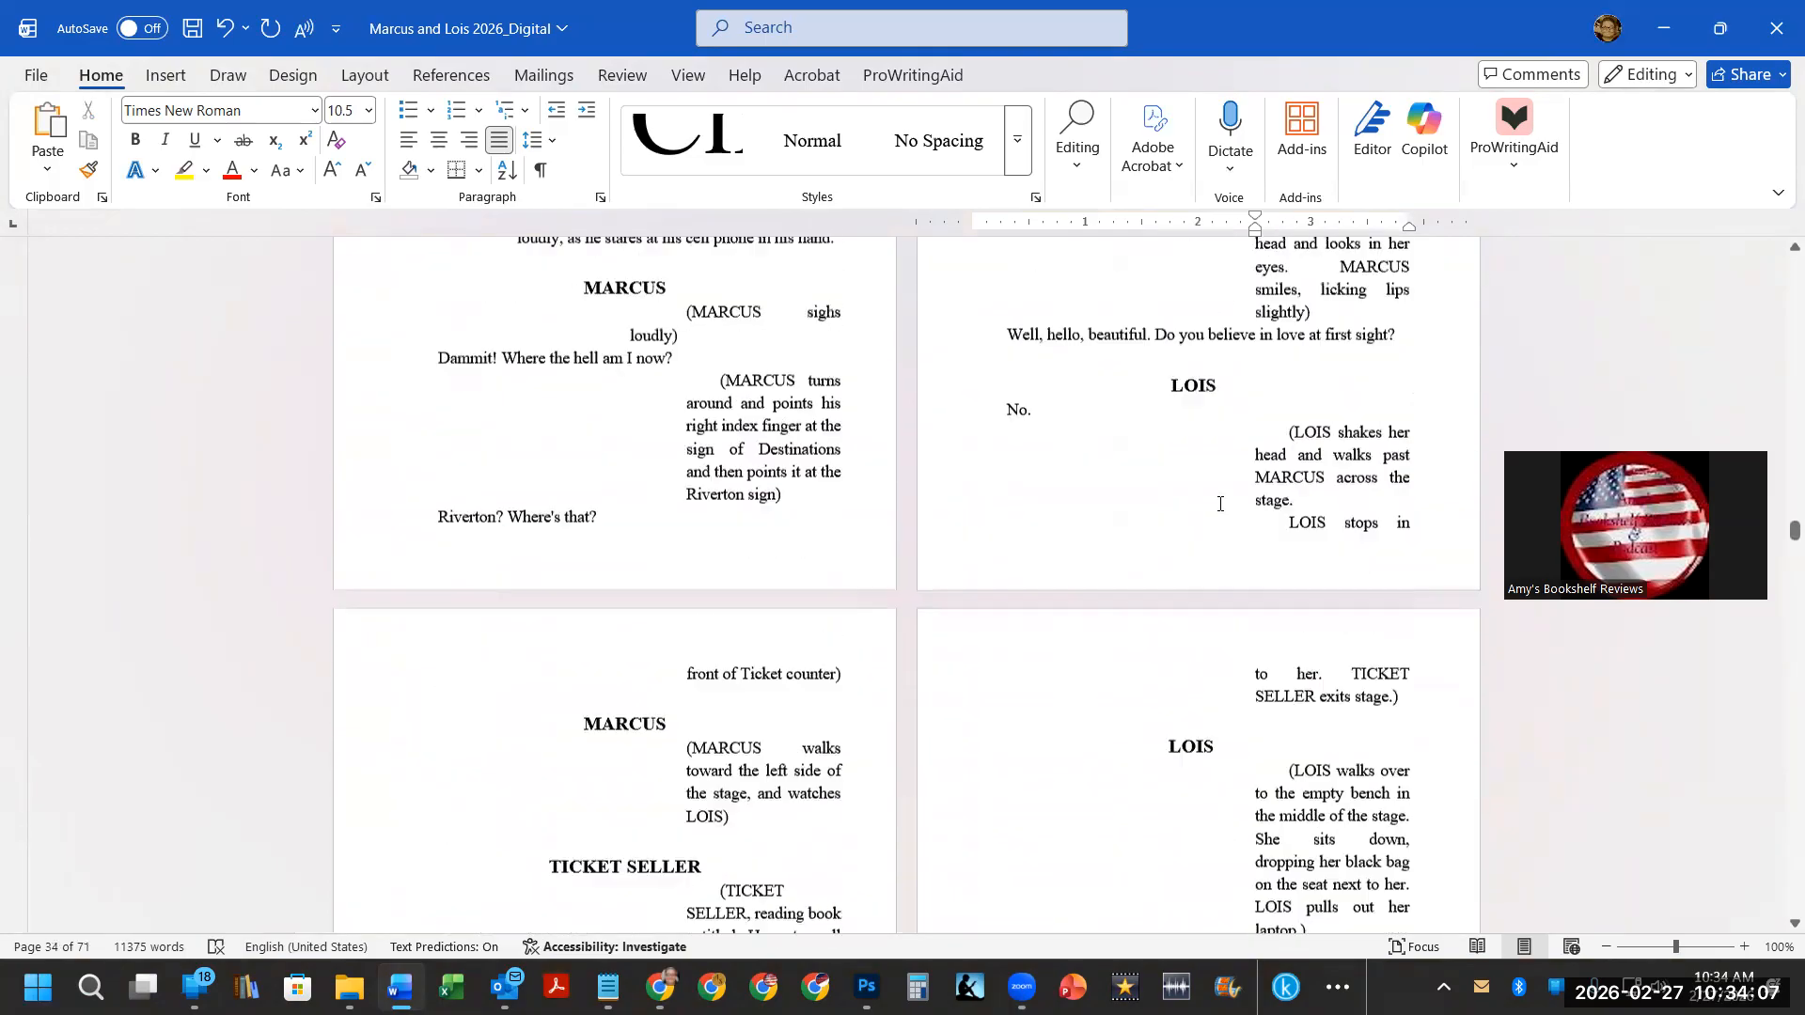
{"action": "scroll", "coordinate": [1216, 502], "scroll_direction": "up", "scroll_amount": 8}
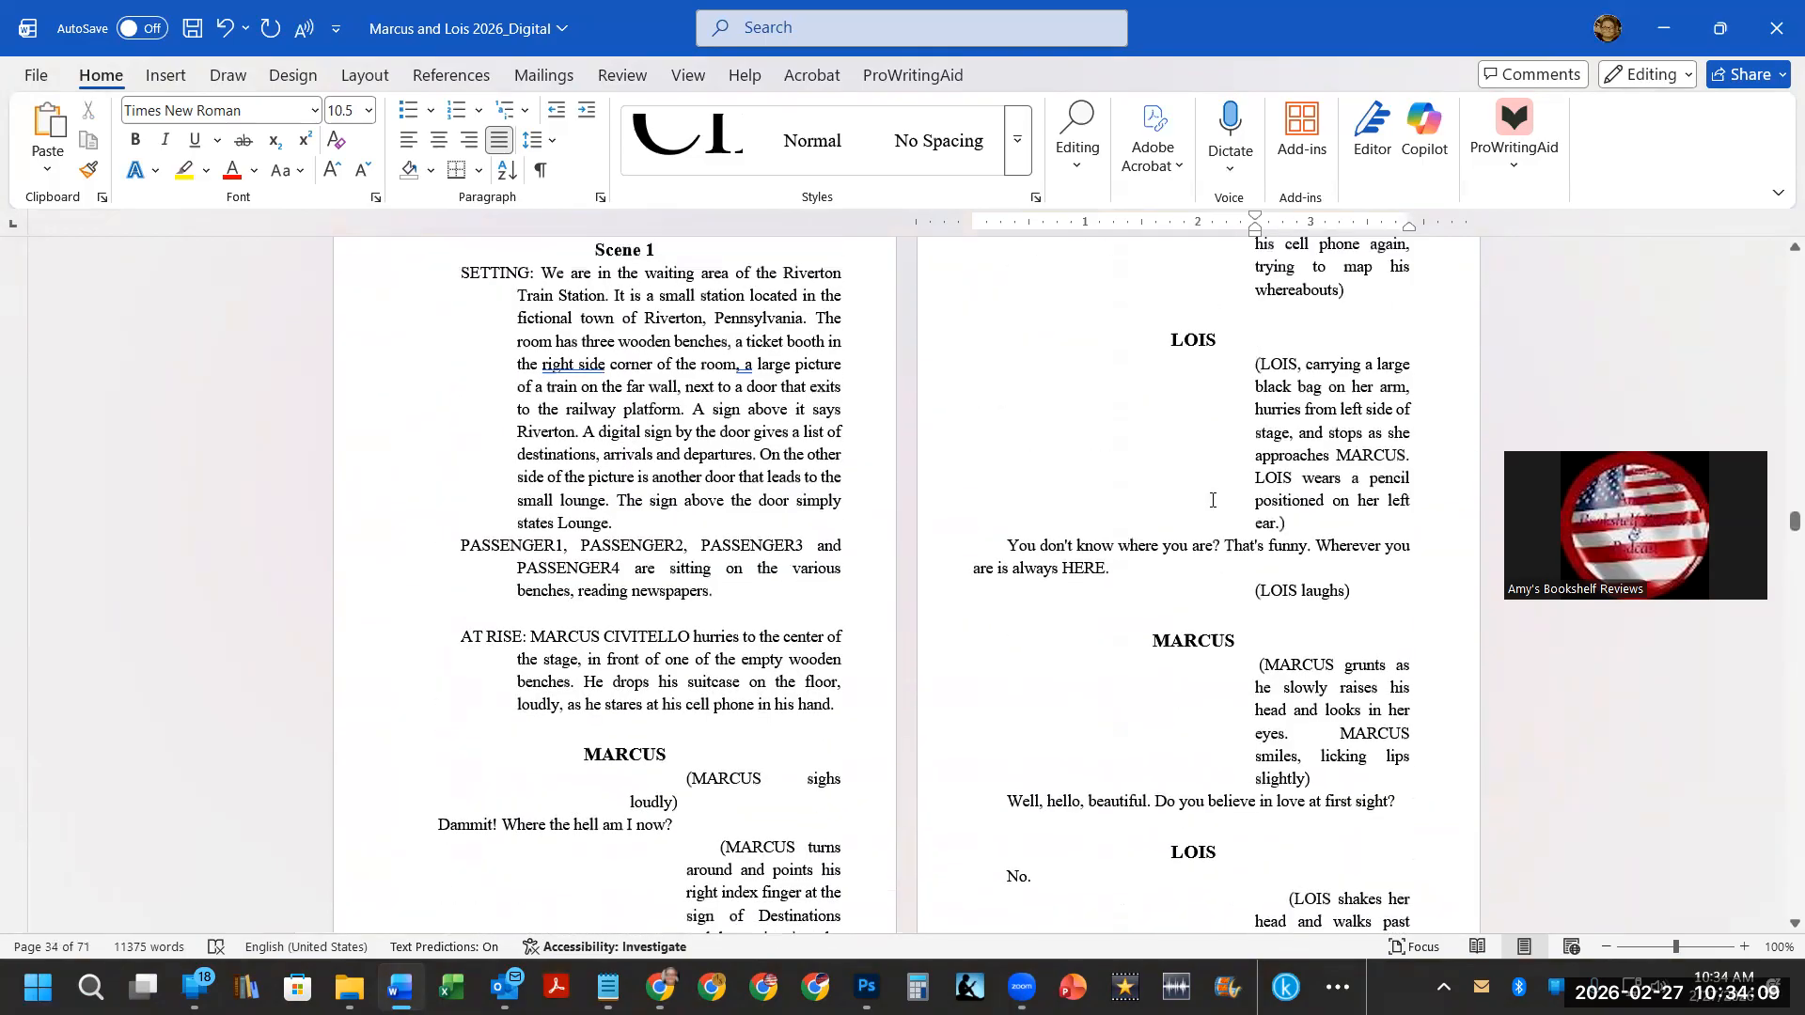
{"action": "scroll", "coordinate": [1207, 525], "scroll_direction": "up", "scroll_amount": 15}
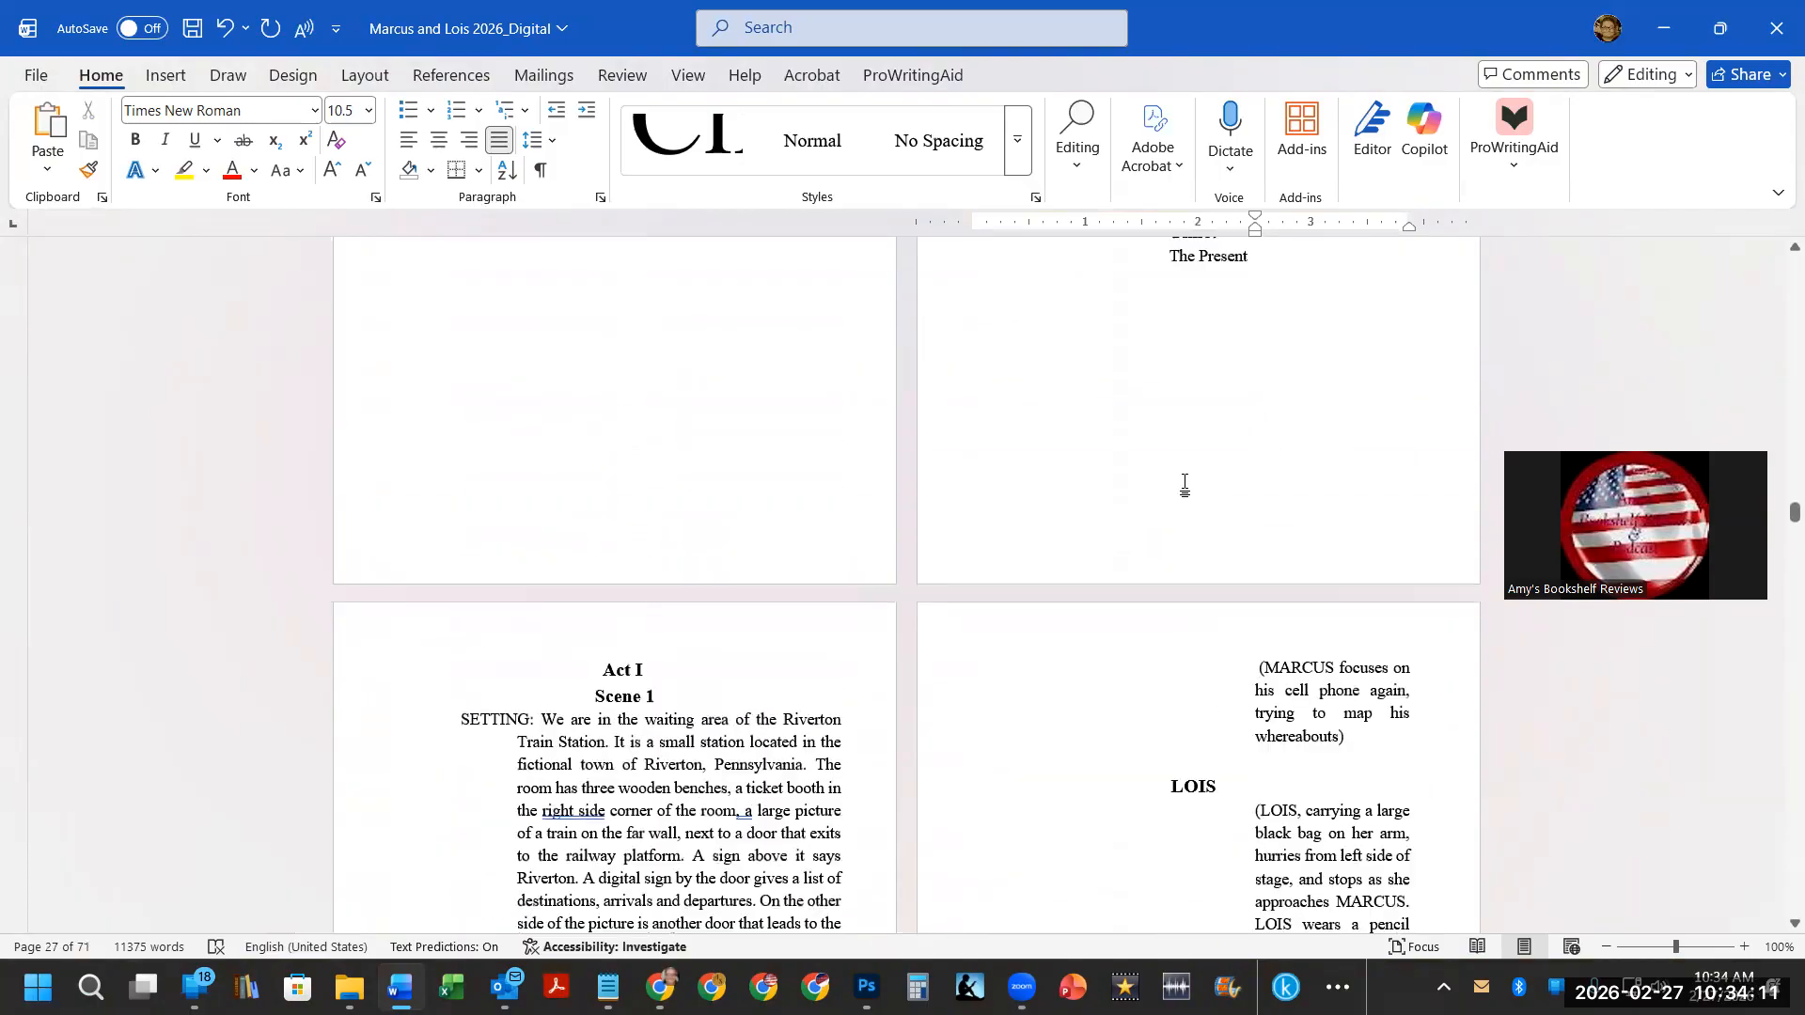
{"action": "scroll", "coordinate": [1175, 508], "scroll_direction": "down", "scroll_amount": 3}
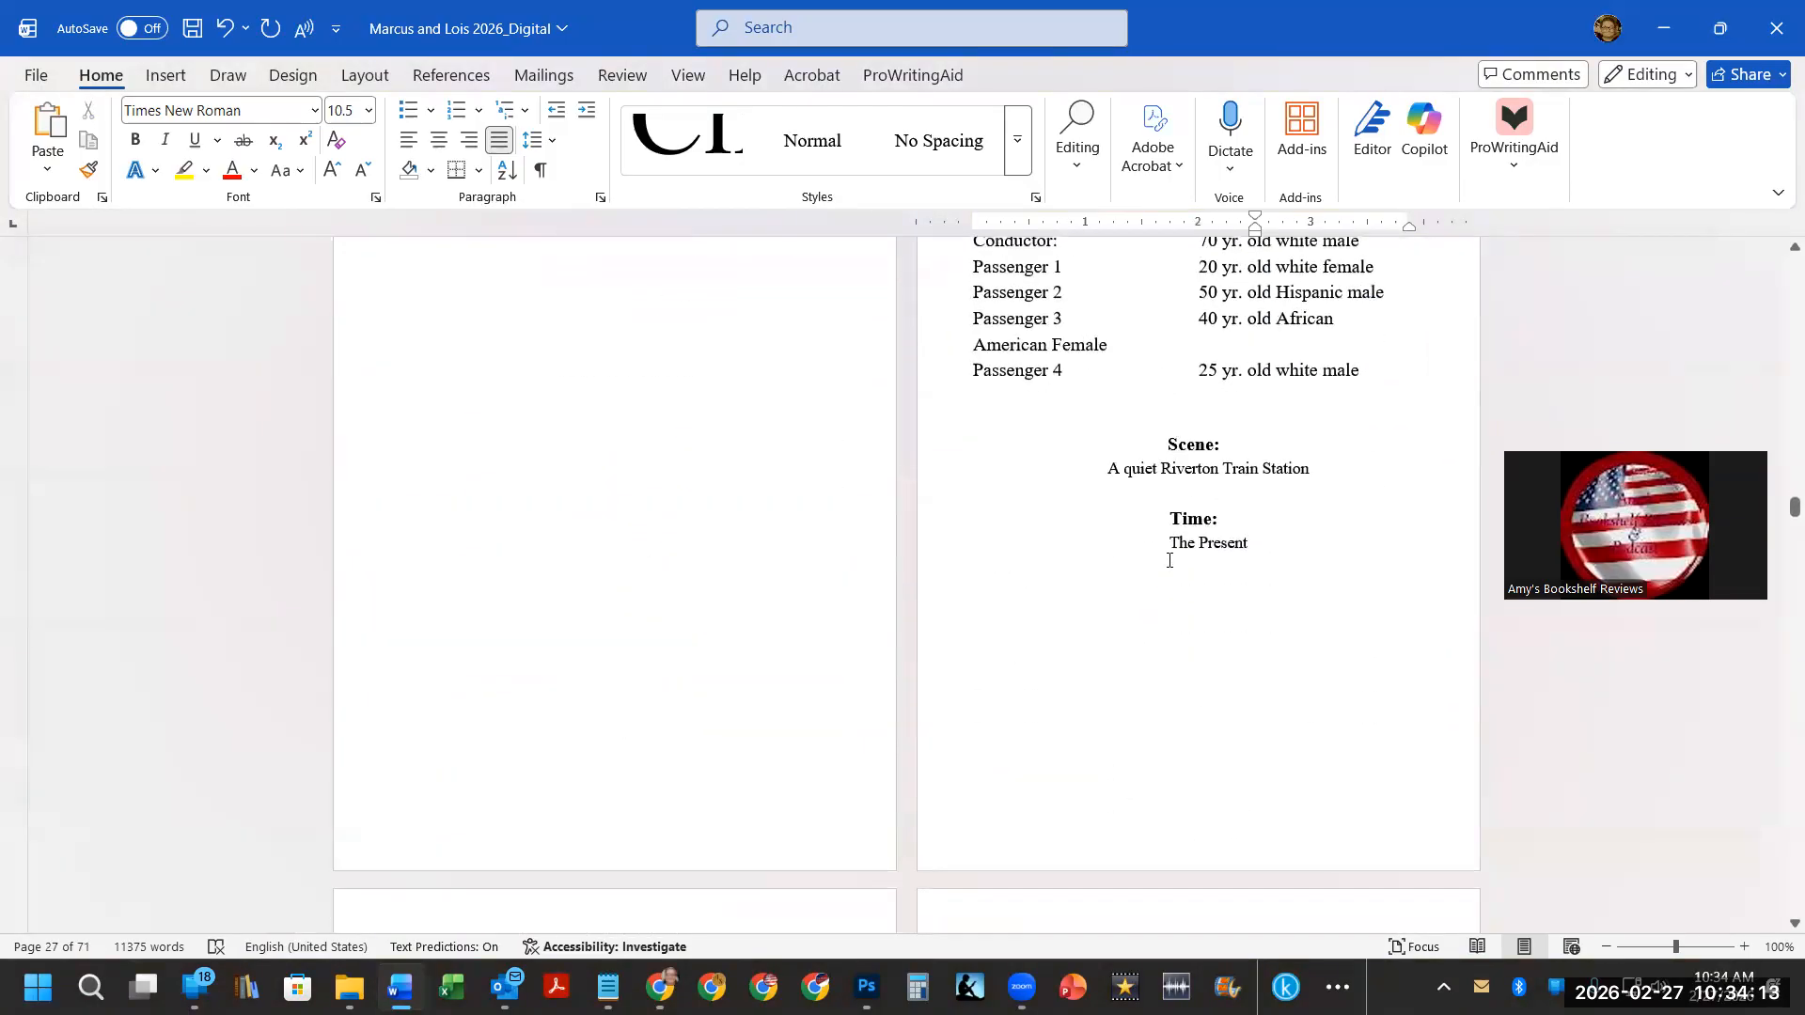
{"action": "left_click", "coordinate": [1166, 544]}
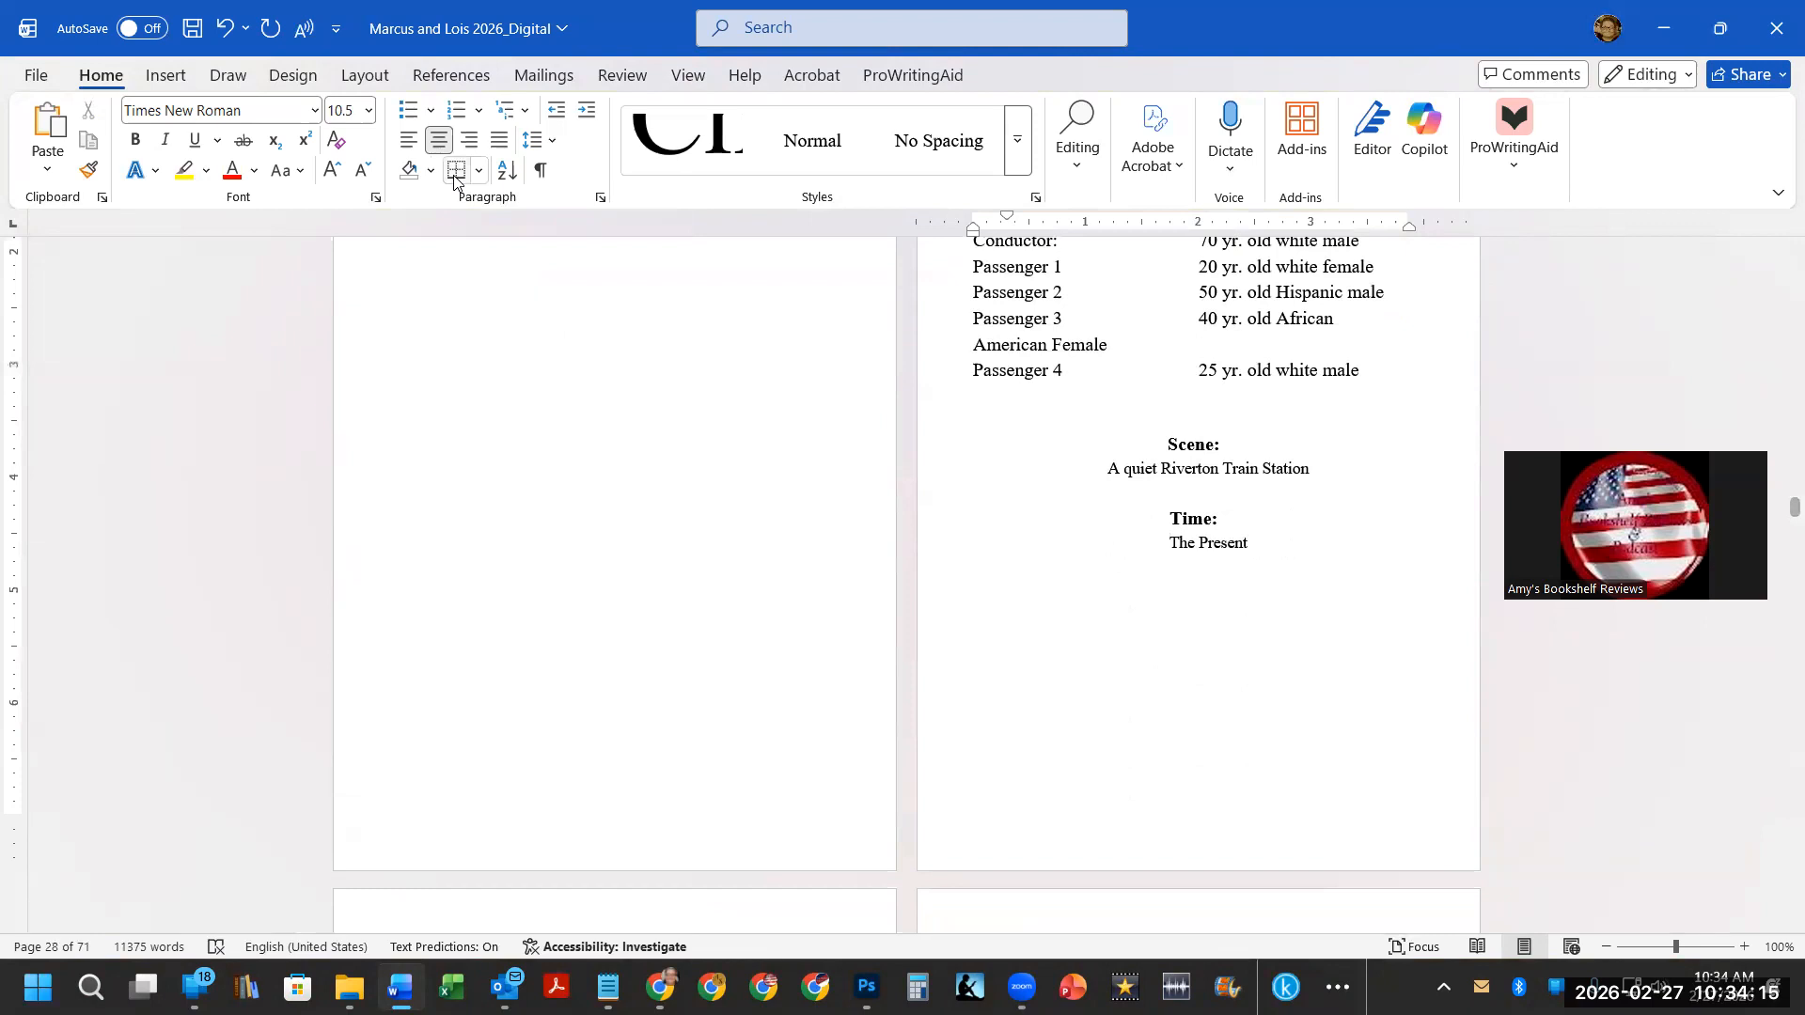
{"action": "left_click_drag", "start_coordinate": [1006, 221], "coordinate": [973, 221]}
{"action": "left_click", "coordinate": [1174, 468]}
{"action": "left_click_drag", "start_coordinate": [1011, 219], "coordinate": [973, 221]}
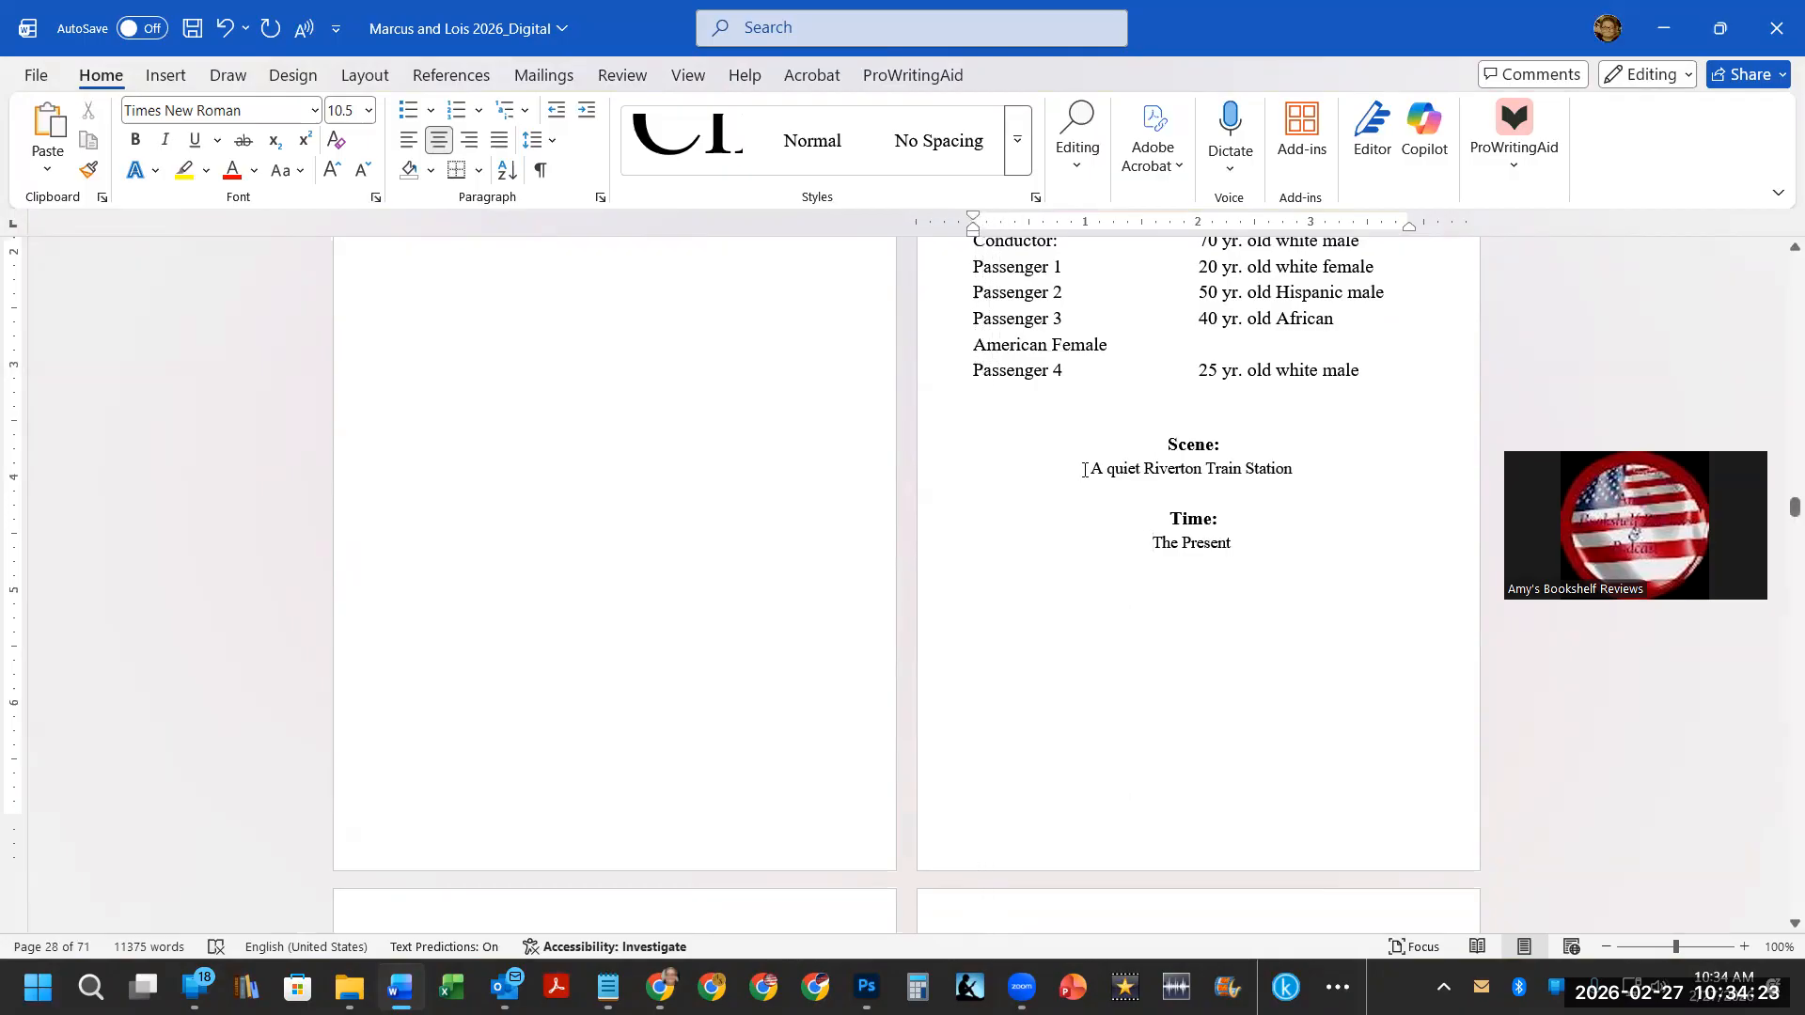
Widen the narrow "(MARCUS taps his fingers…" stage direction by moving its left indent to about 2.5 inches.
{"action": "scroll", "coordinate": [1084, 469], "scroll_direction": "down", "scroll_amount": 6}
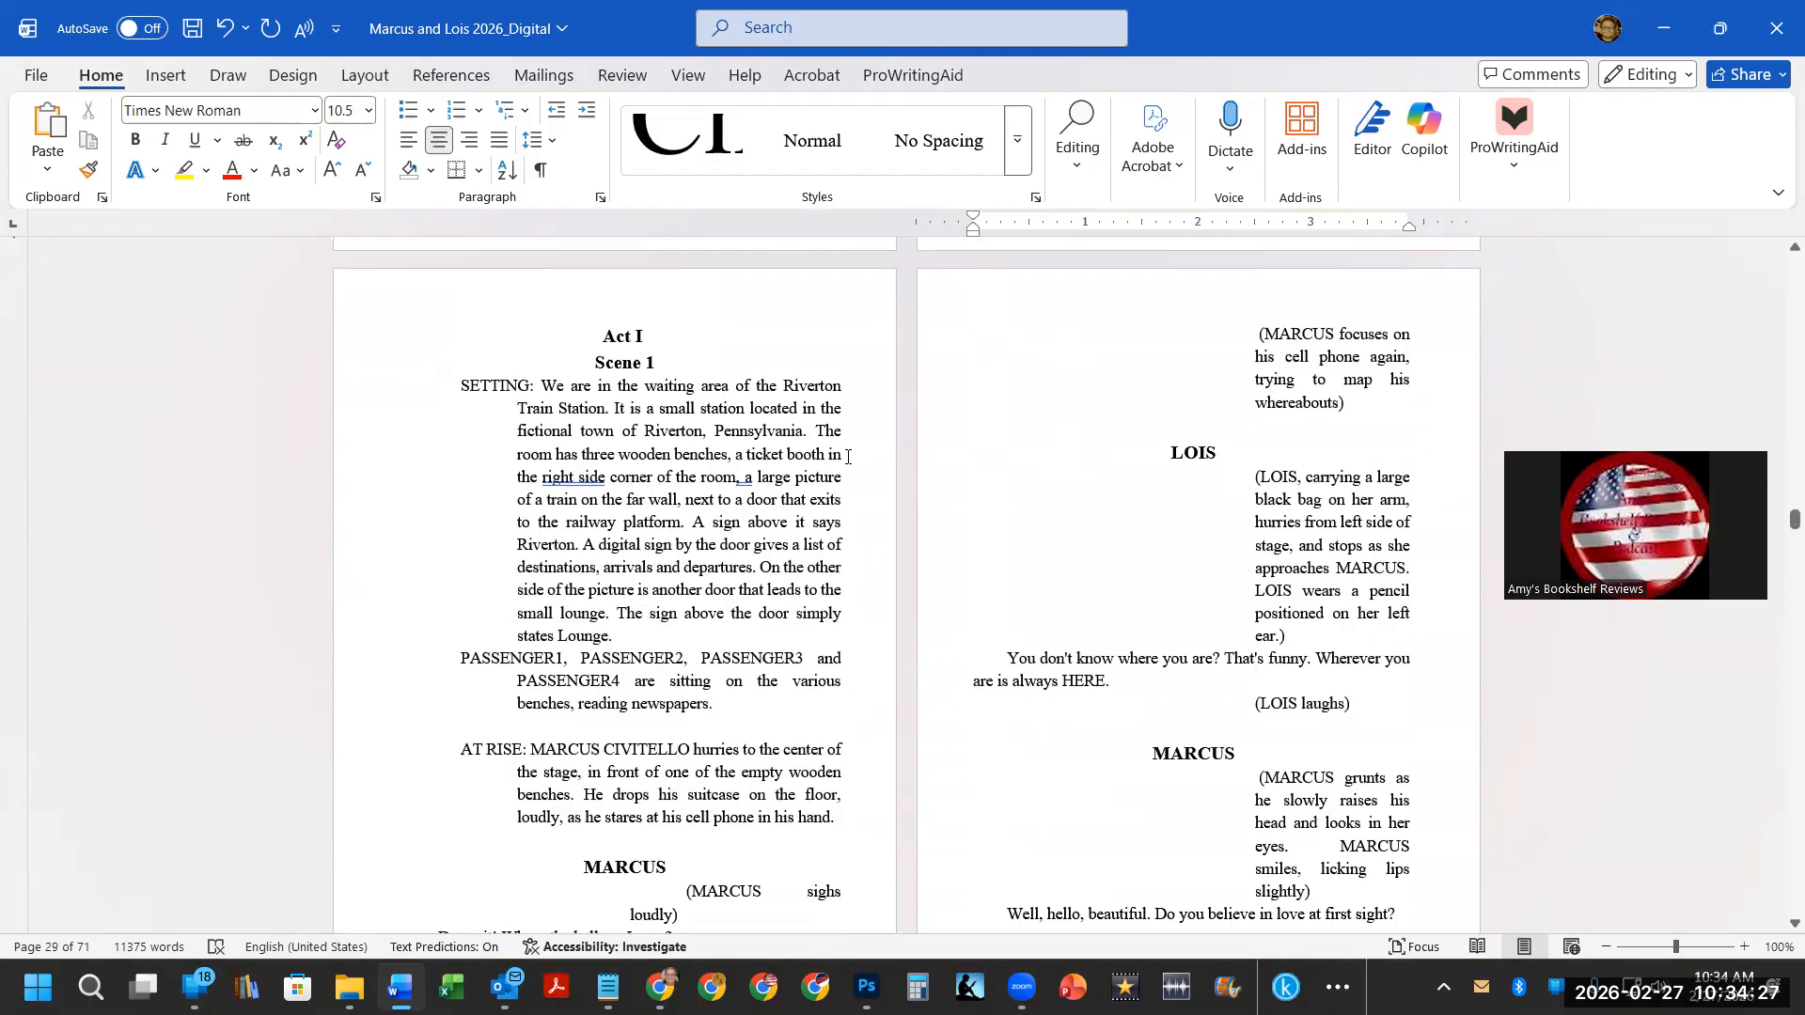
{"action": "scroll", "coordinate": [844, 457], "scroll_direction": "down", "scroll_amount": 5}
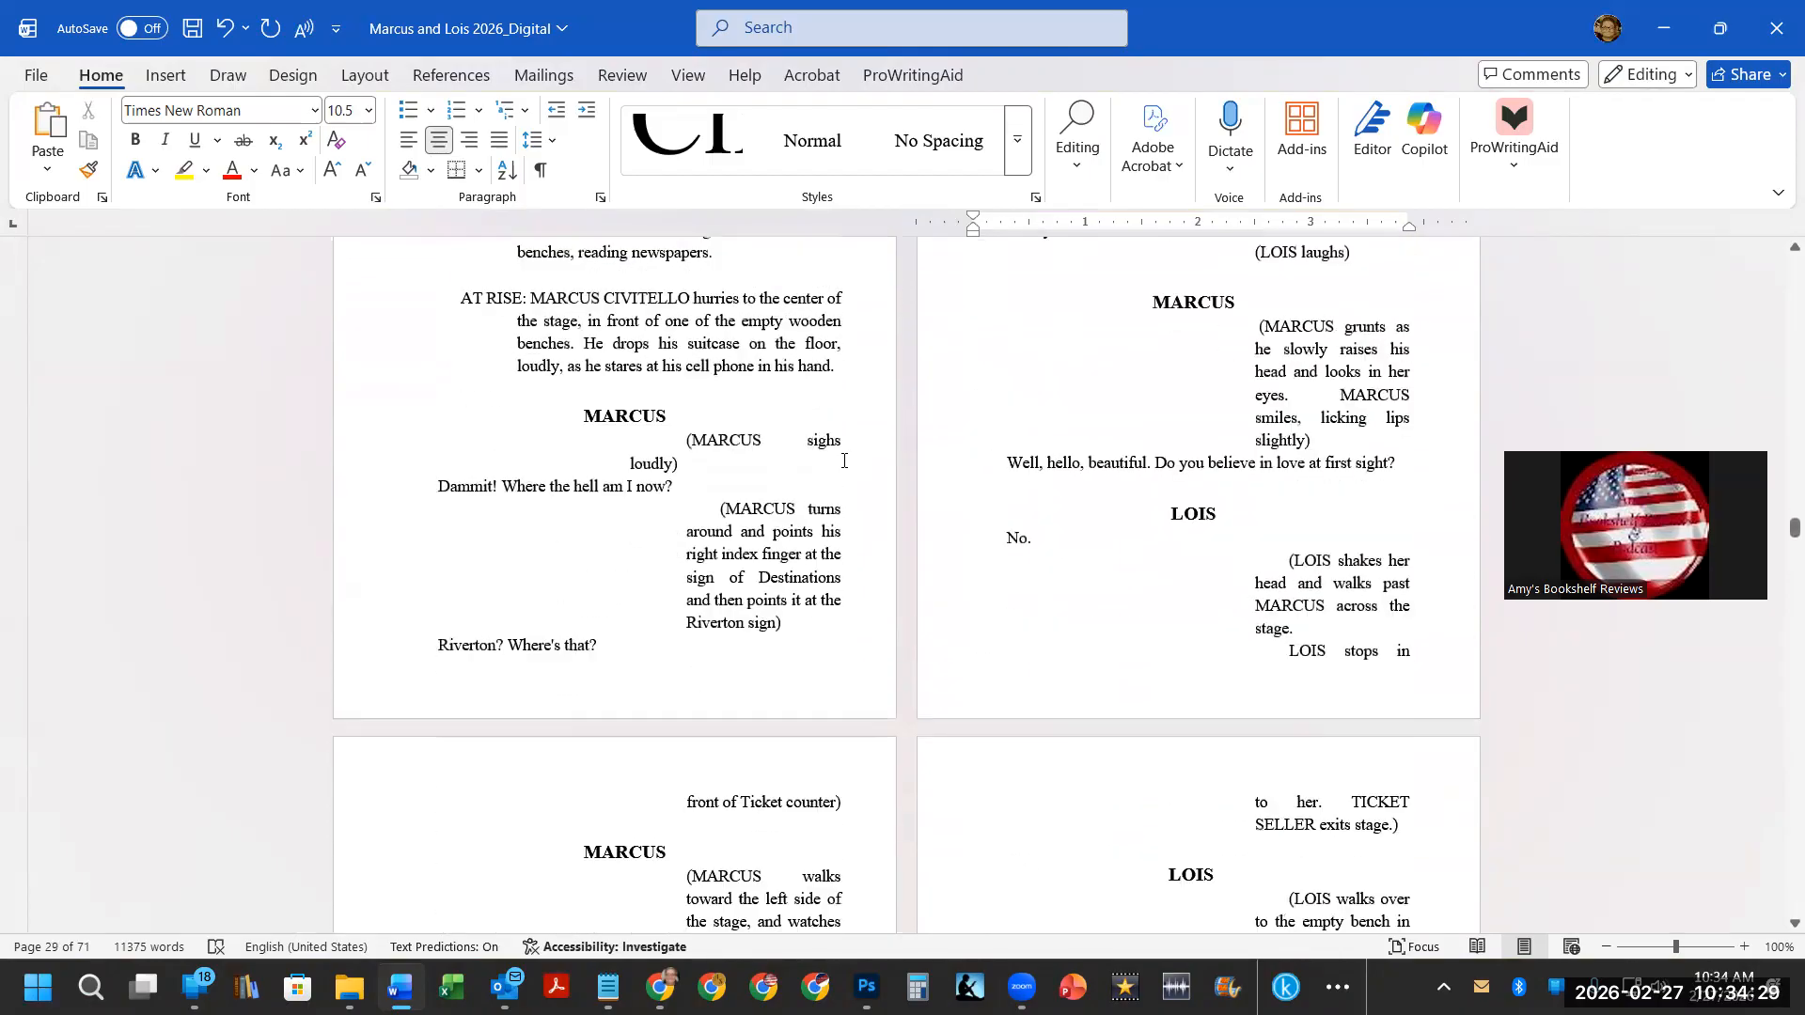
{"action": "scroll", "coordinate": [844, 460], "scroll_direction": "down", "scroll_amount": 13}
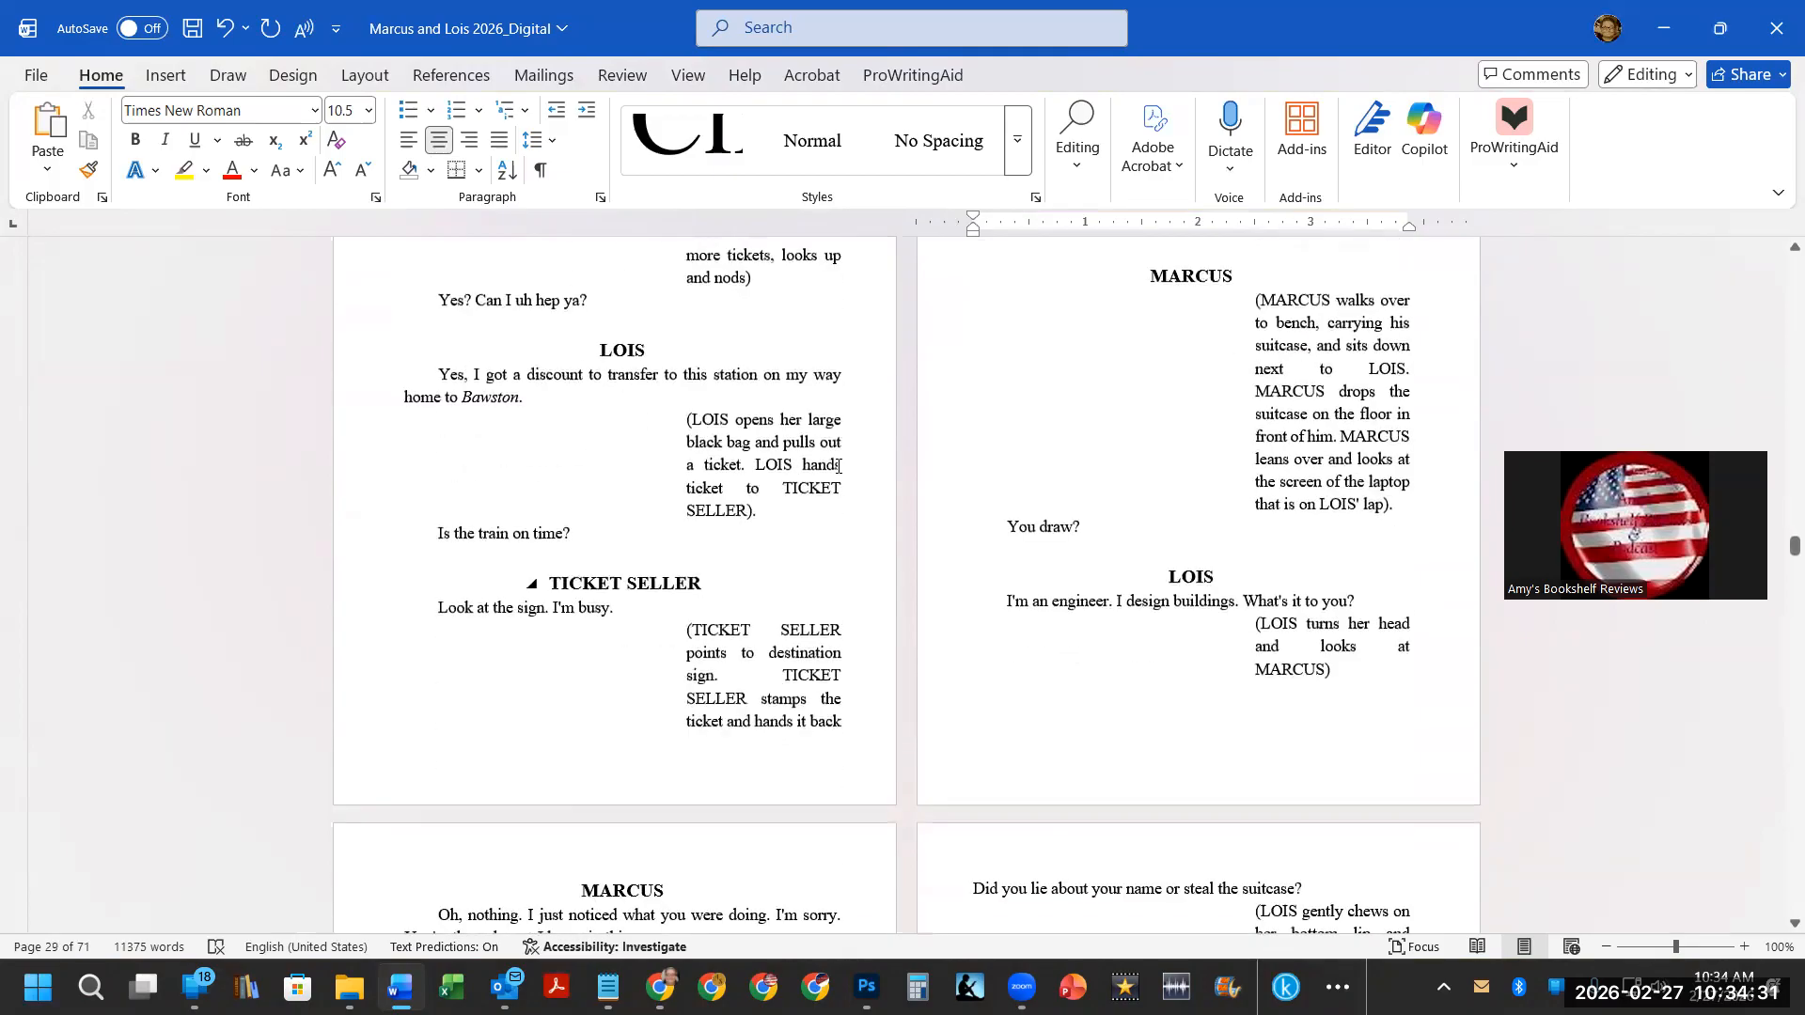
{"action": "scroll", "coordinate": [839, 470], "scroll_direction": "down", "scroll_amount": 10}
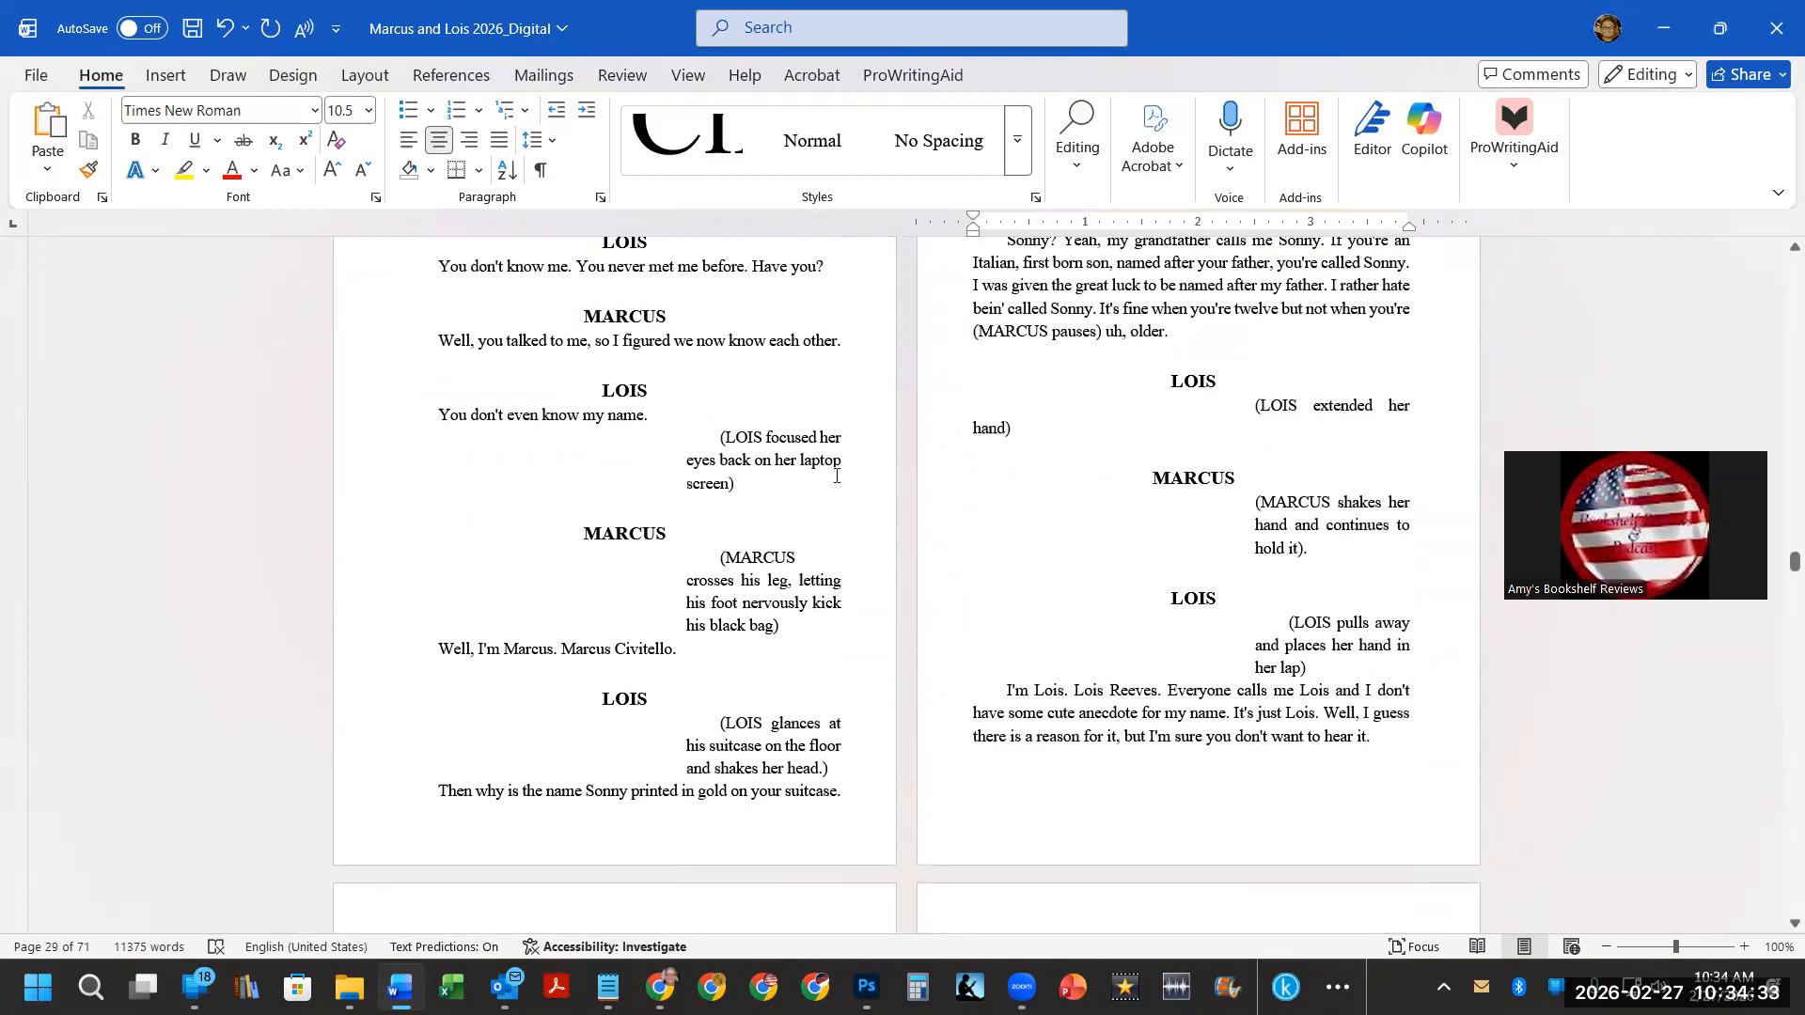
{"action": "scroll", "coordinate": [837, 478], "scroll_direction": "down", "scroll_amount": 13}
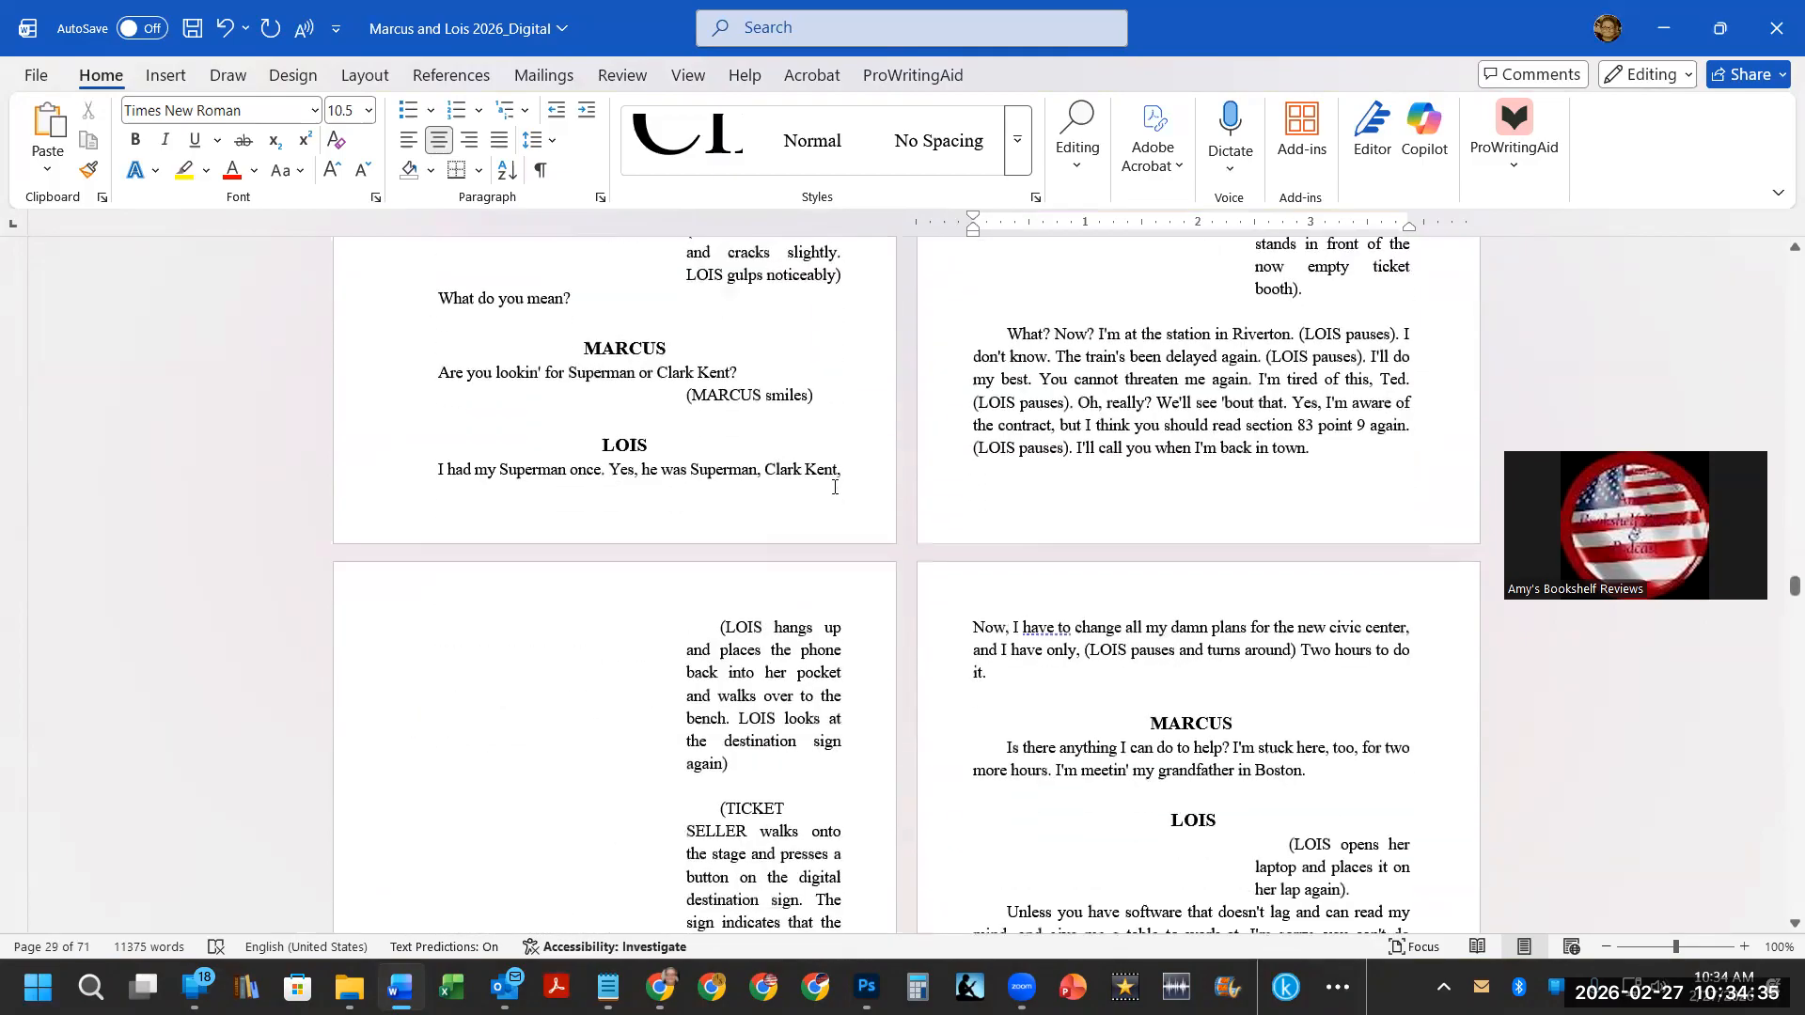
{"action": "scroll", "coordinate": [834, 486], "scroll_direction": "down", "scroll_amount": 12}
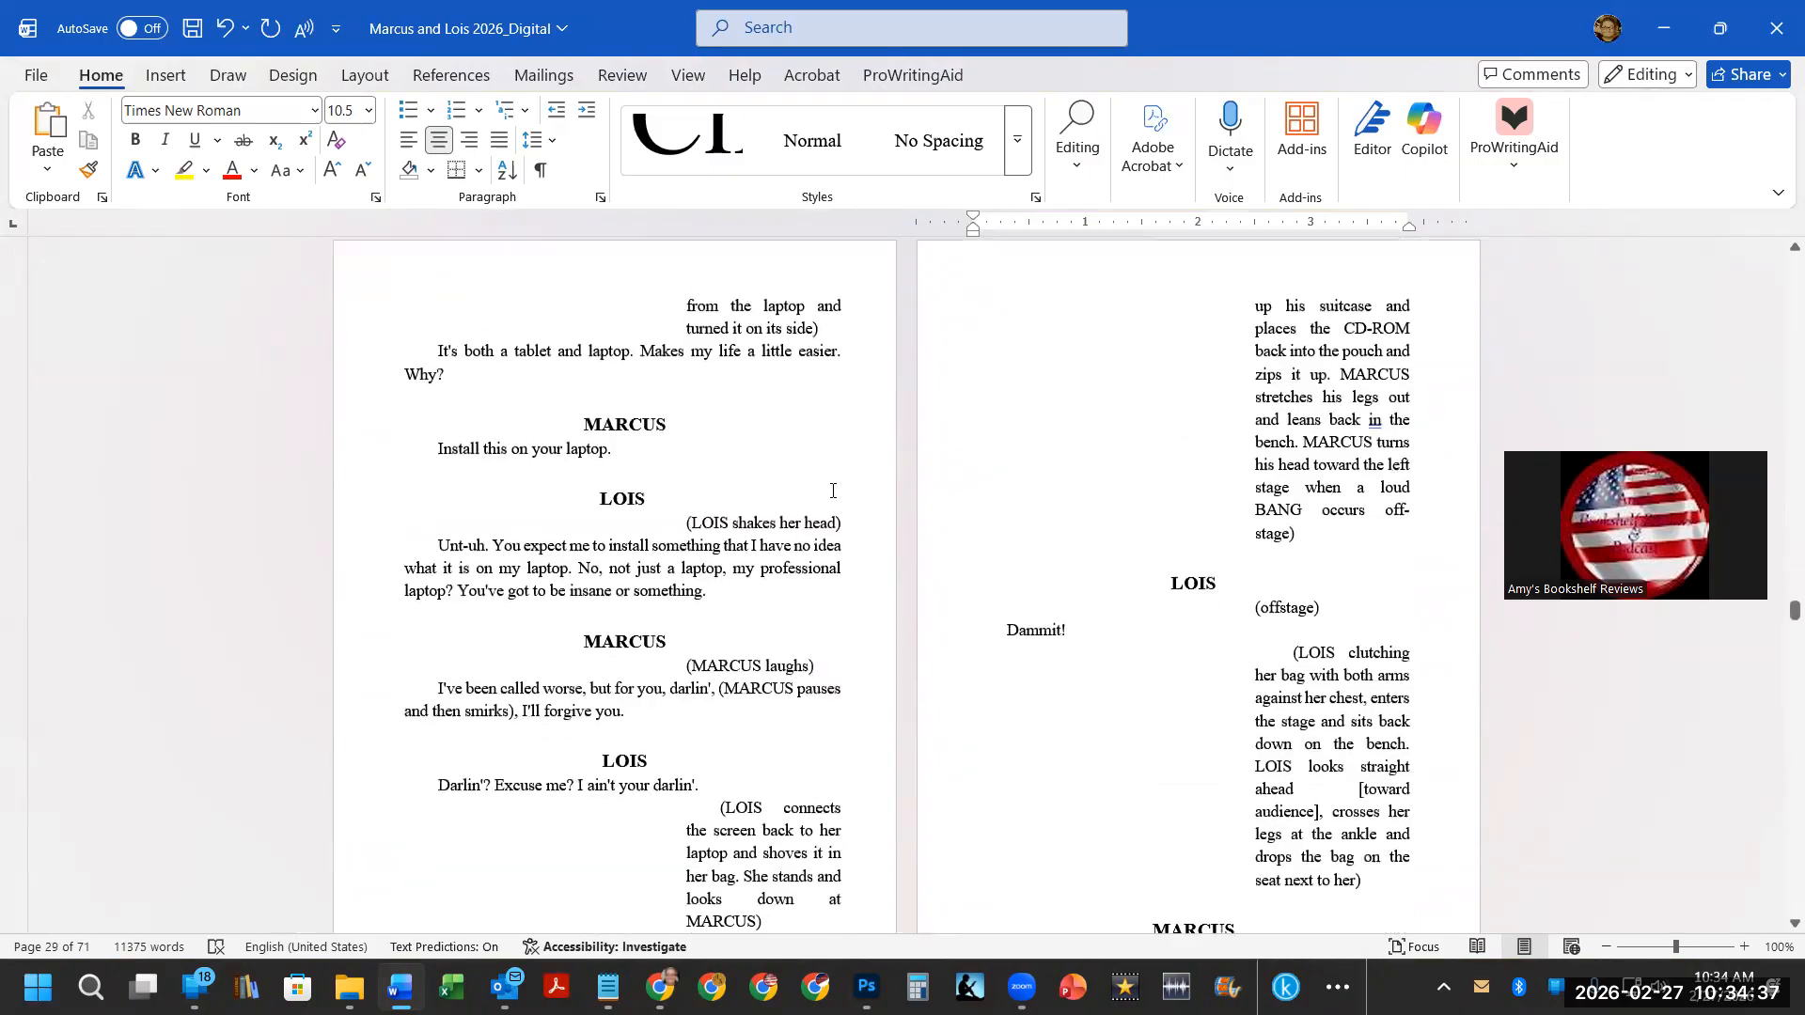
{"action": "scroll", "coordinate": [834, 492], "scroll_direction": "down", "scroll_amount": 11}
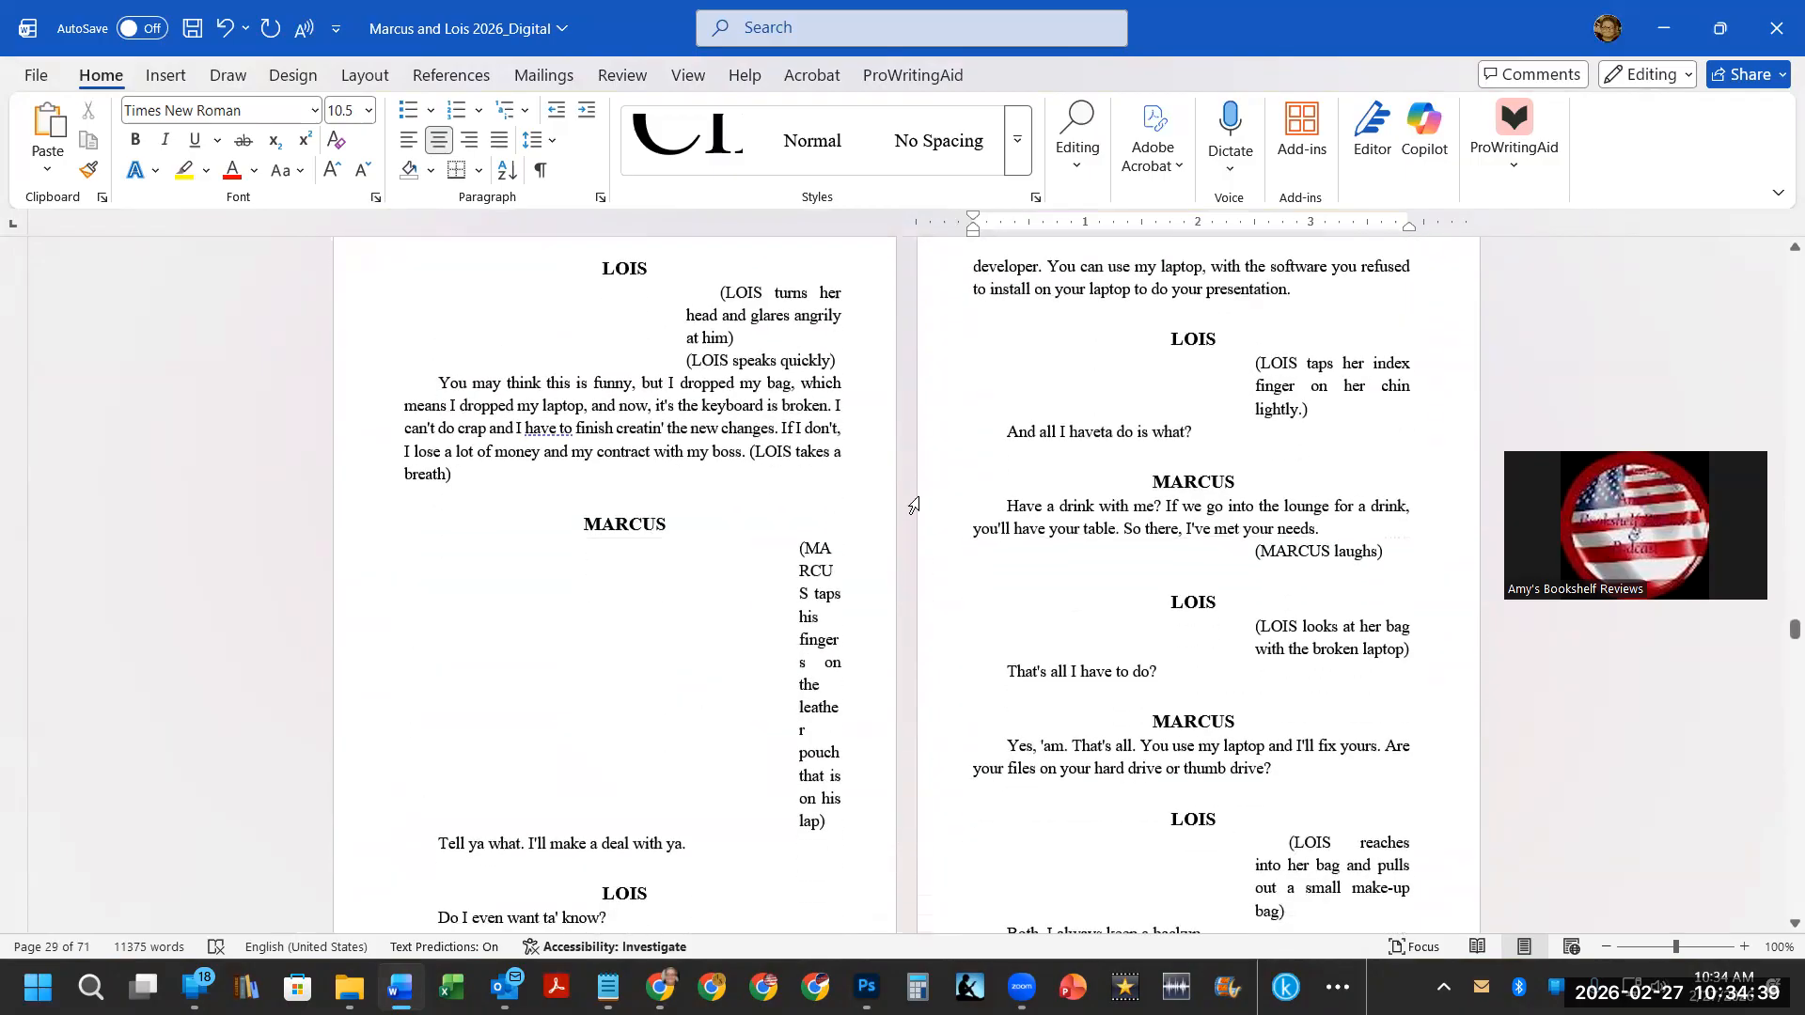
{"action": "left_click", "coordinate": [798, 548]}
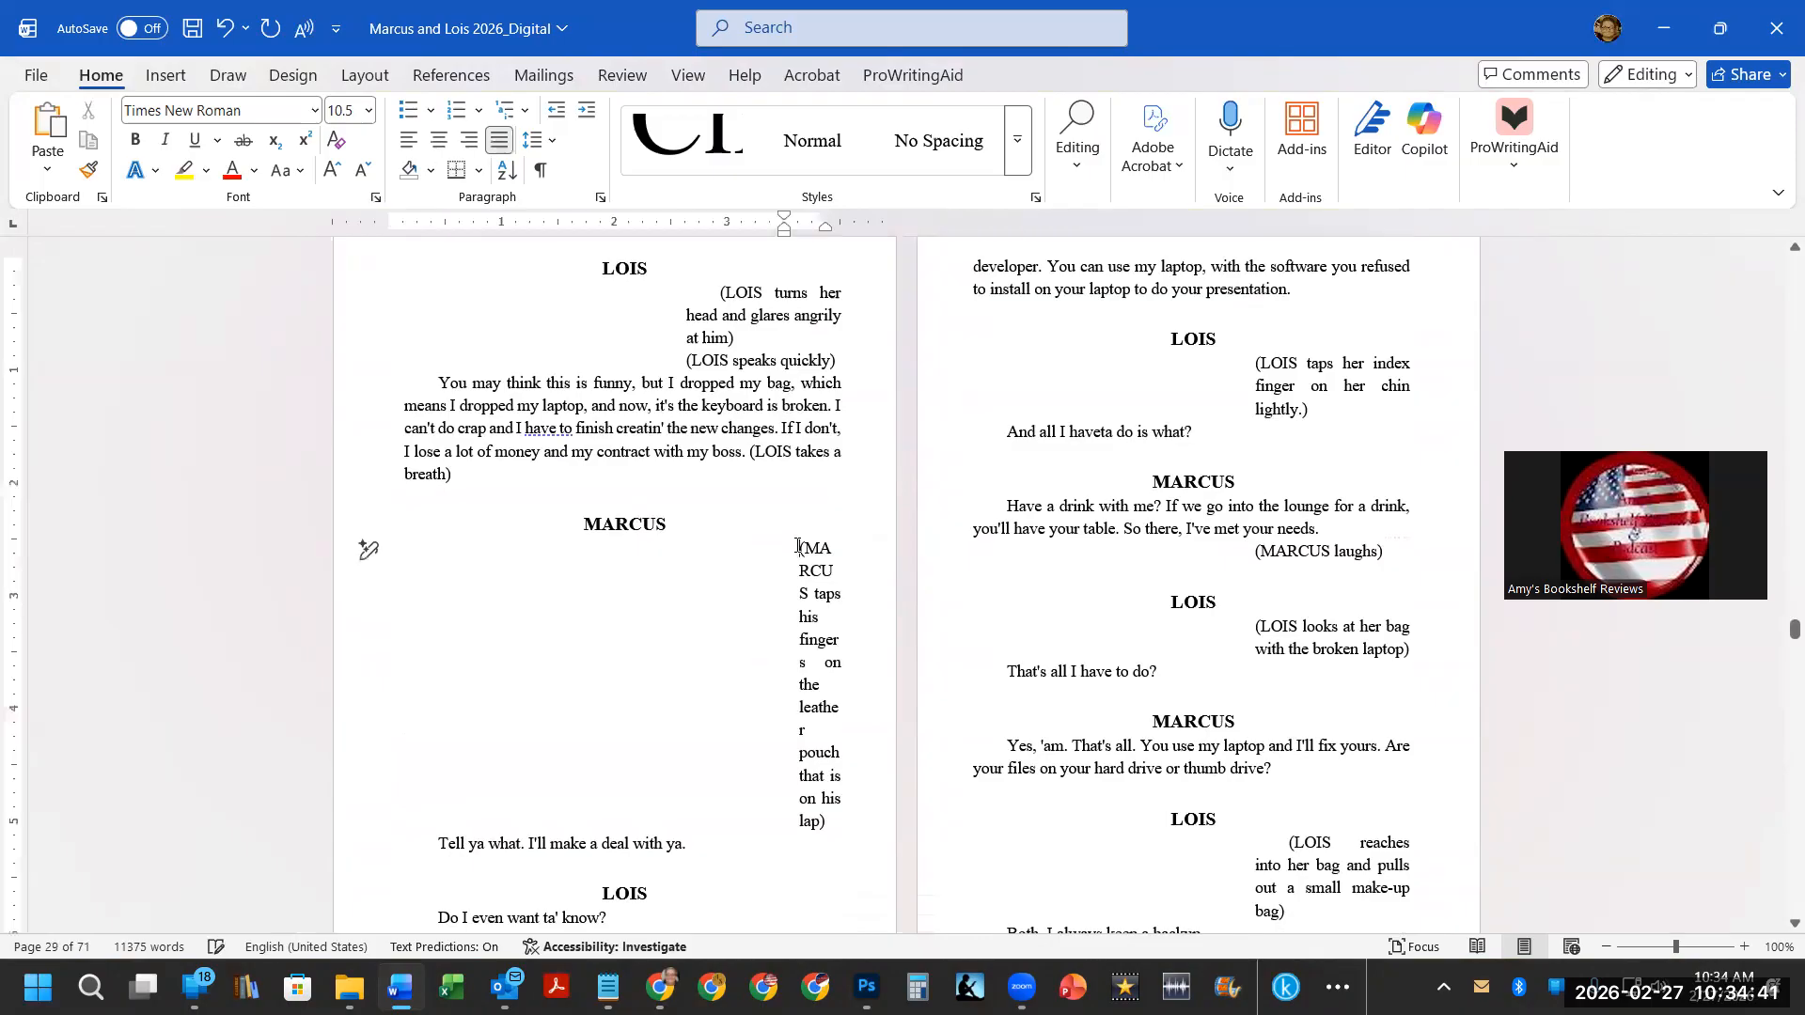
{"action": "left_click_drag", "start_coordinate": [784, 234], "coordinate": [663, 242]}
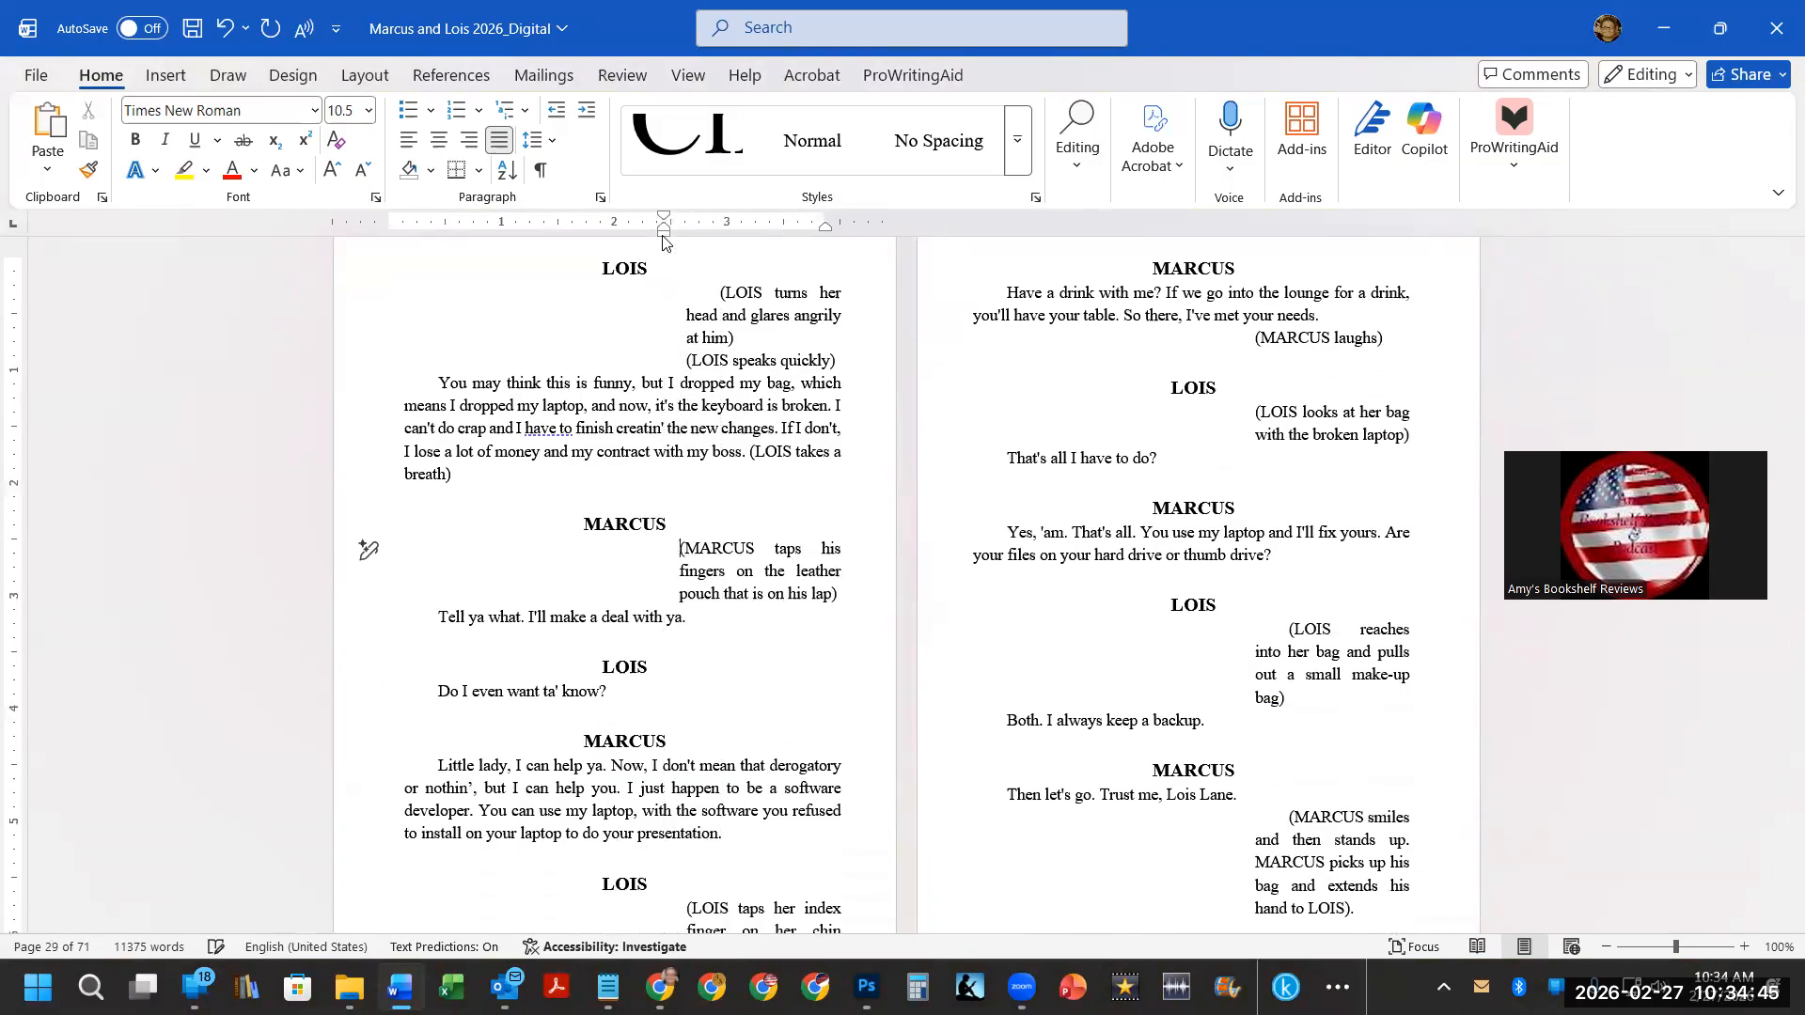
Move the left indent of the Scene 2 AT RISE paragraph further left to widen it.
{"action": "scroll", "coordinate": [1160, 419], "scroll_direction": "down", "scroll_amount": 14}
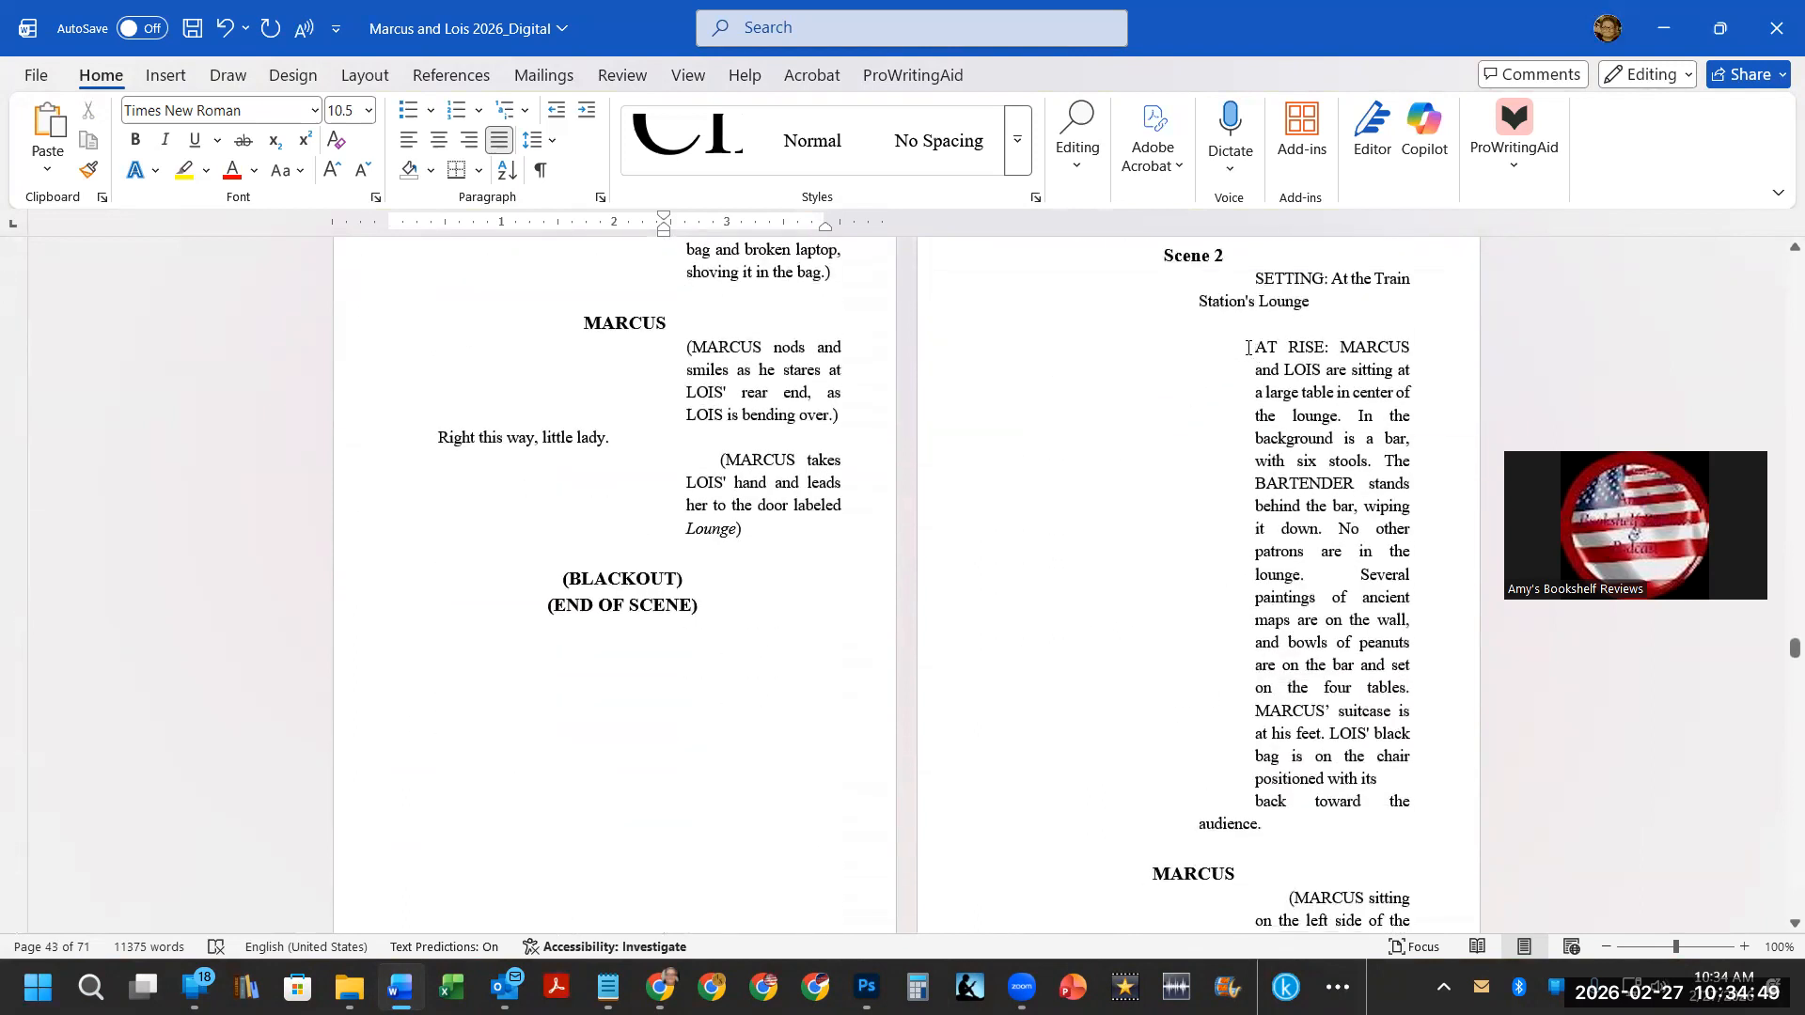
{"action": "left_click", "coordinate": [1248, 348]}
{"action": "mouse_move", "coordinate": [1255, 234]}
{"action": "left_mouse_down"}
{"action": "mouse_move", "coordinate": [1173, 238]}
{"action": "mouse_move", "coordinate": [1212, 219]}
{"action": "mouse_move", "coordinate": [1170, 223]}
{"action": "left_mouse_up"}
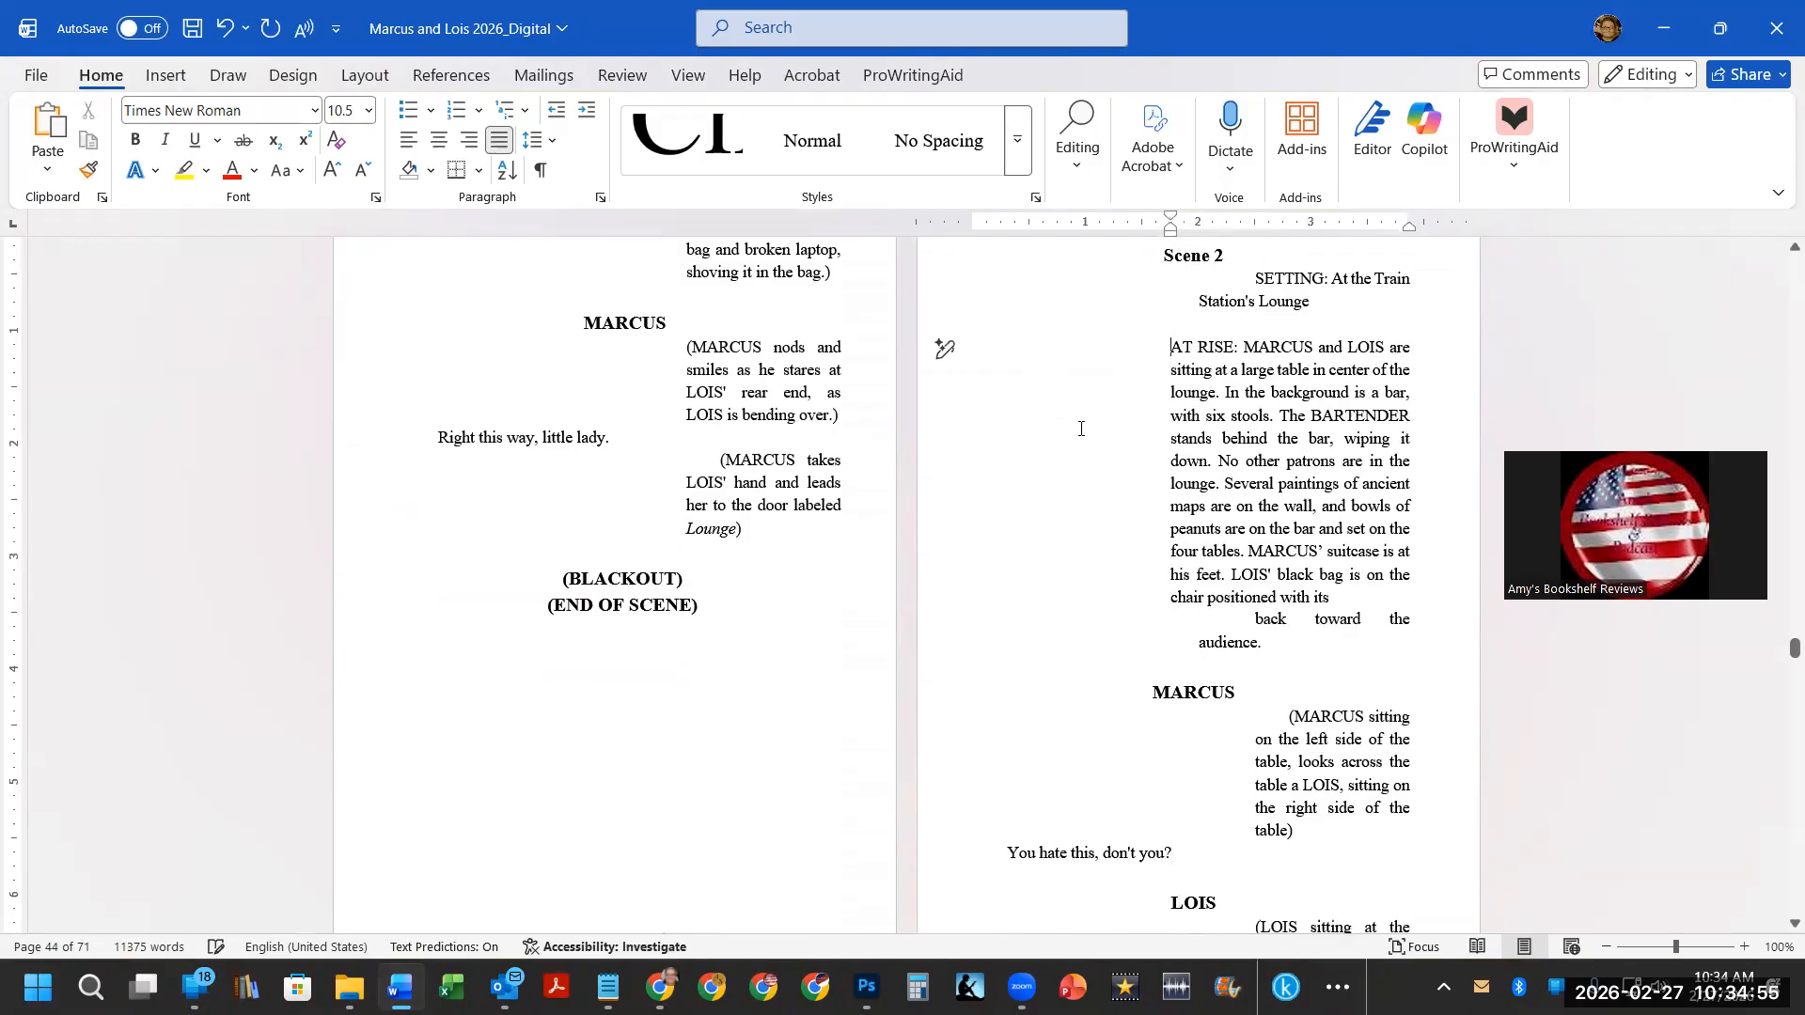
Widen the "(MARCUS sitting on the left side of the table…" stage direction by moving its left indent left.
{"action": "scroll", "coordinate": [1081, 423], "scroll_direction": "down", "scroll_amount": 2}
{"action": "left_click_drag", "start_coordinate": [1286, 608], "coordinate": [1237, 488]}
{"action": "left_click_drag", "start_coordinate": [1255, 232], "coordinate": [1170, 224]}
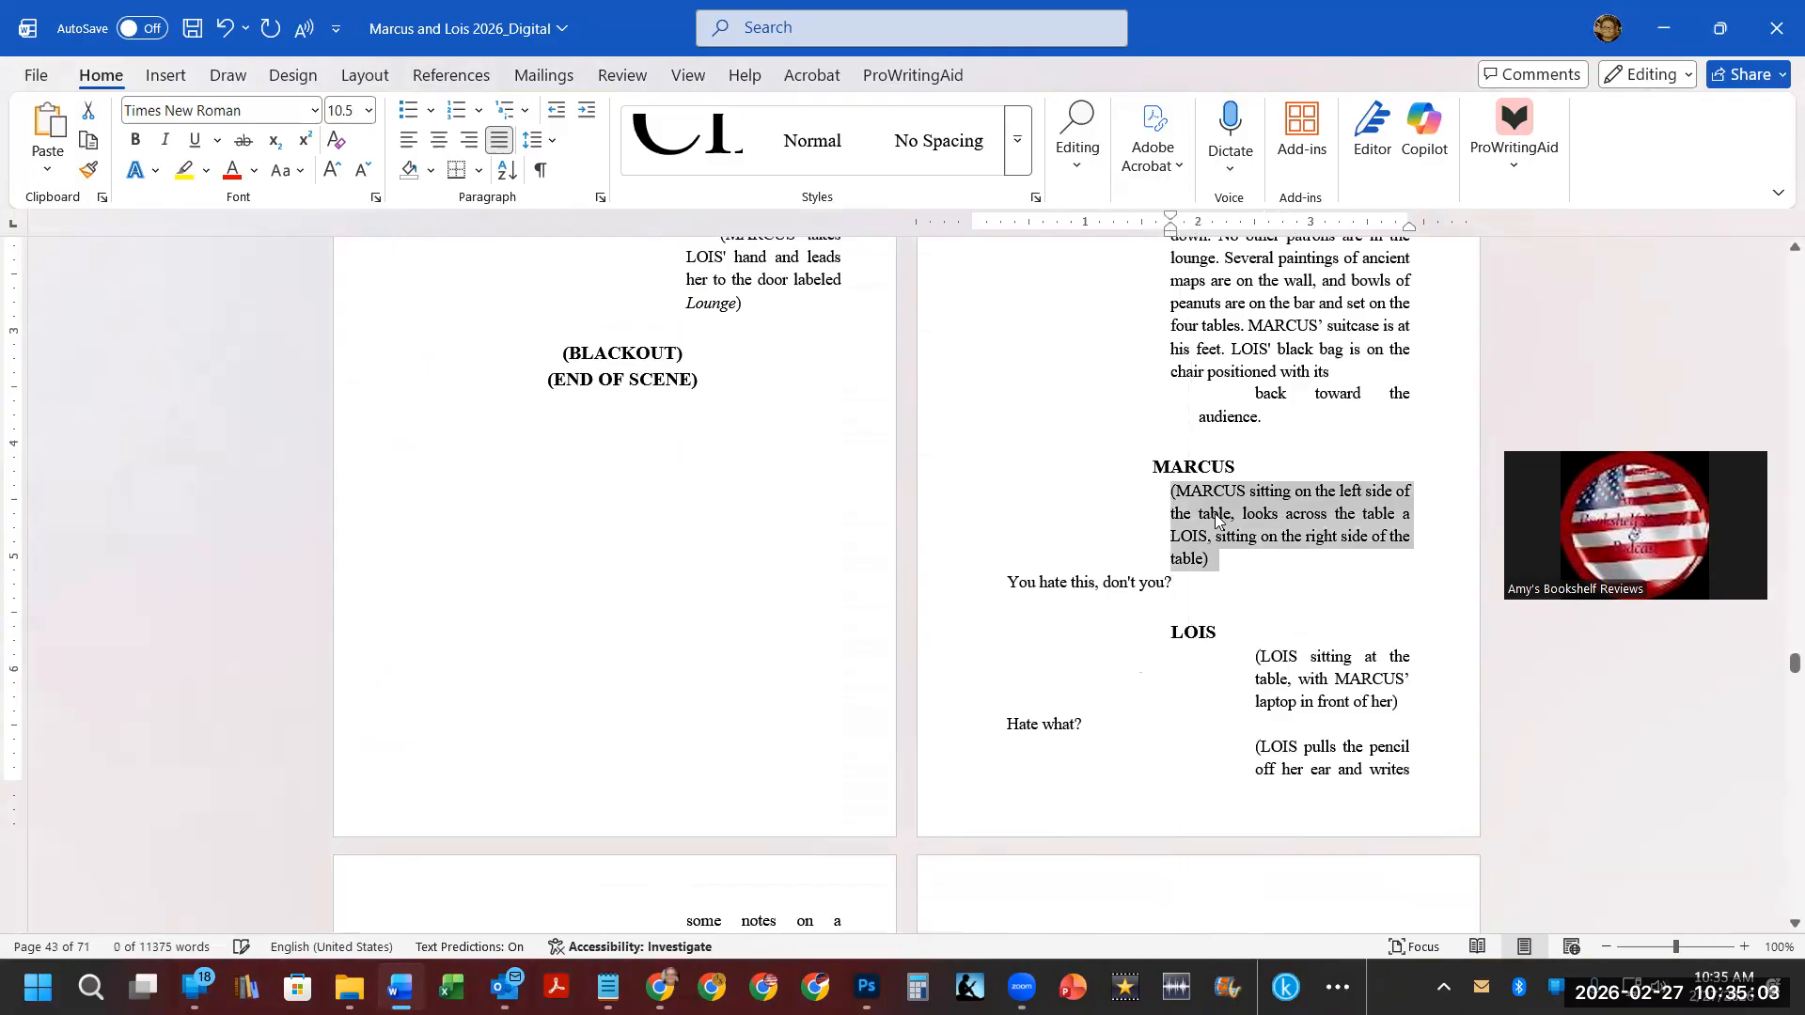
{"action": "scroll", "coordinate": [1215, 508], "scroll_direction": "down", "scroll_amount": 3}
{"action": "scroll", "coordinate": [1216, 507], "scroll_direction": "down", "scroll_amount": 10}
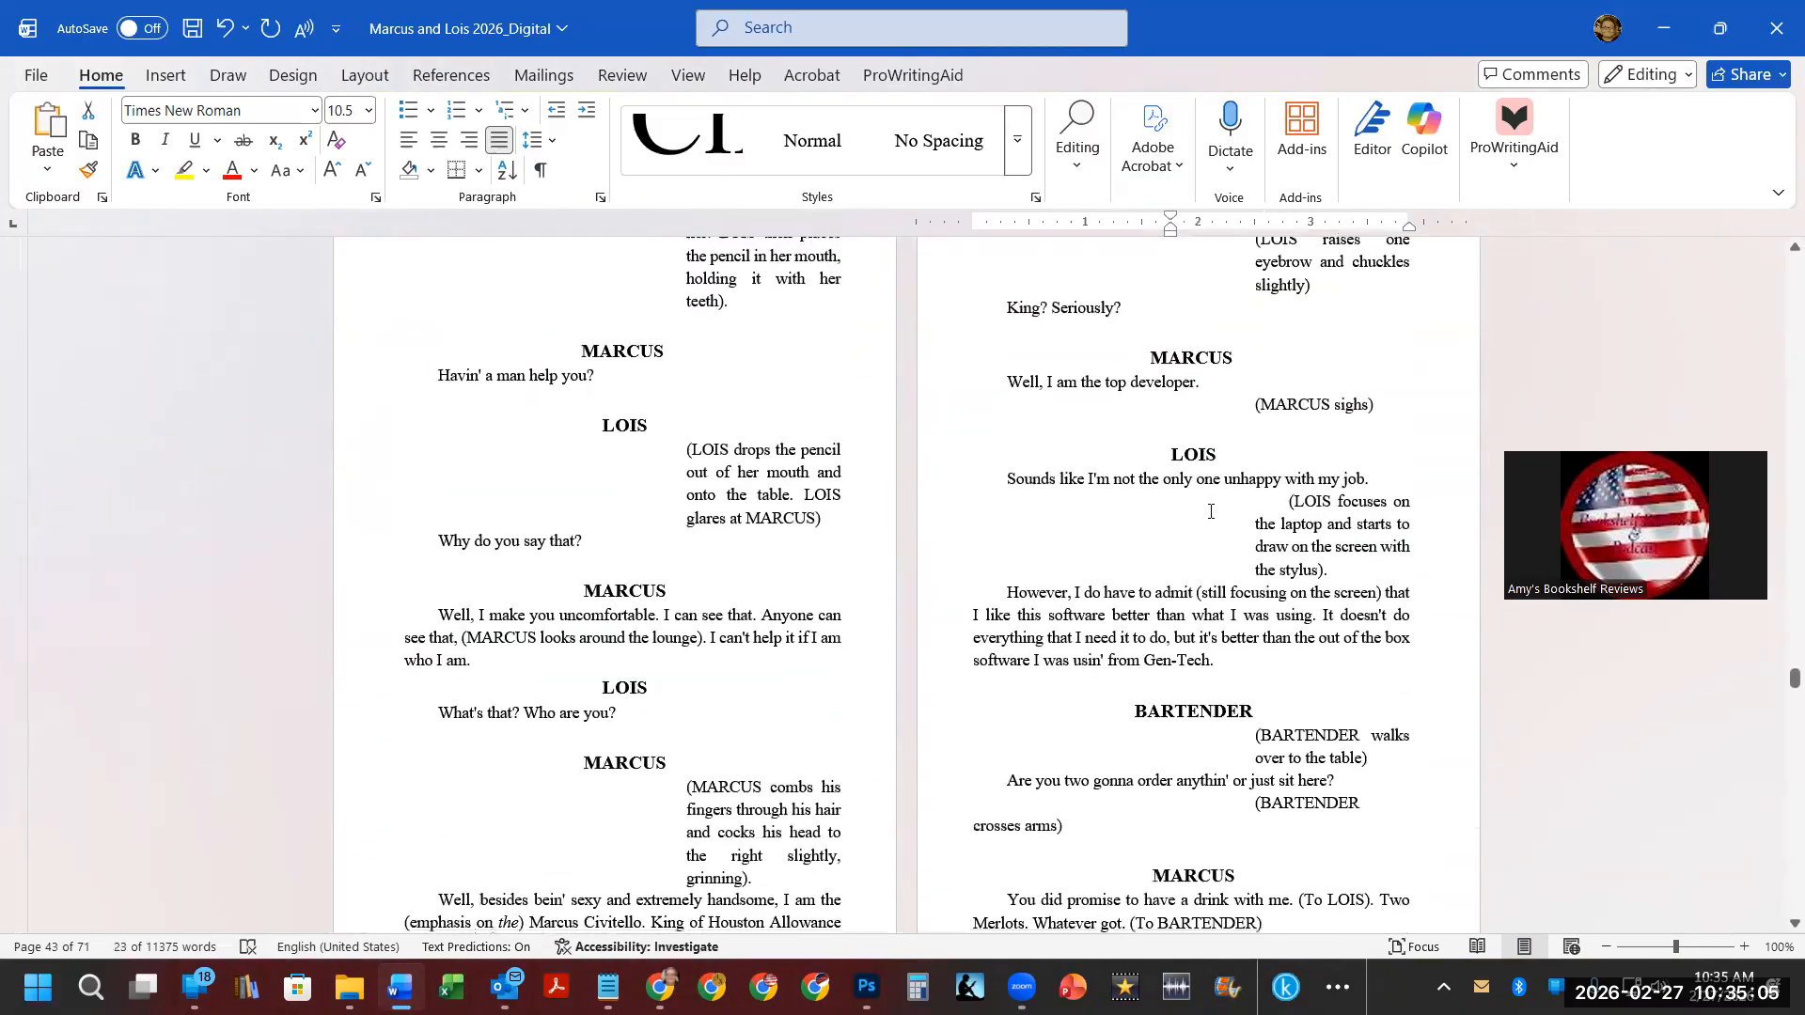
{"action": "scroll", "coordinate": [1207, 513], "scroll_direction": "down", "scroll_amount": 10}
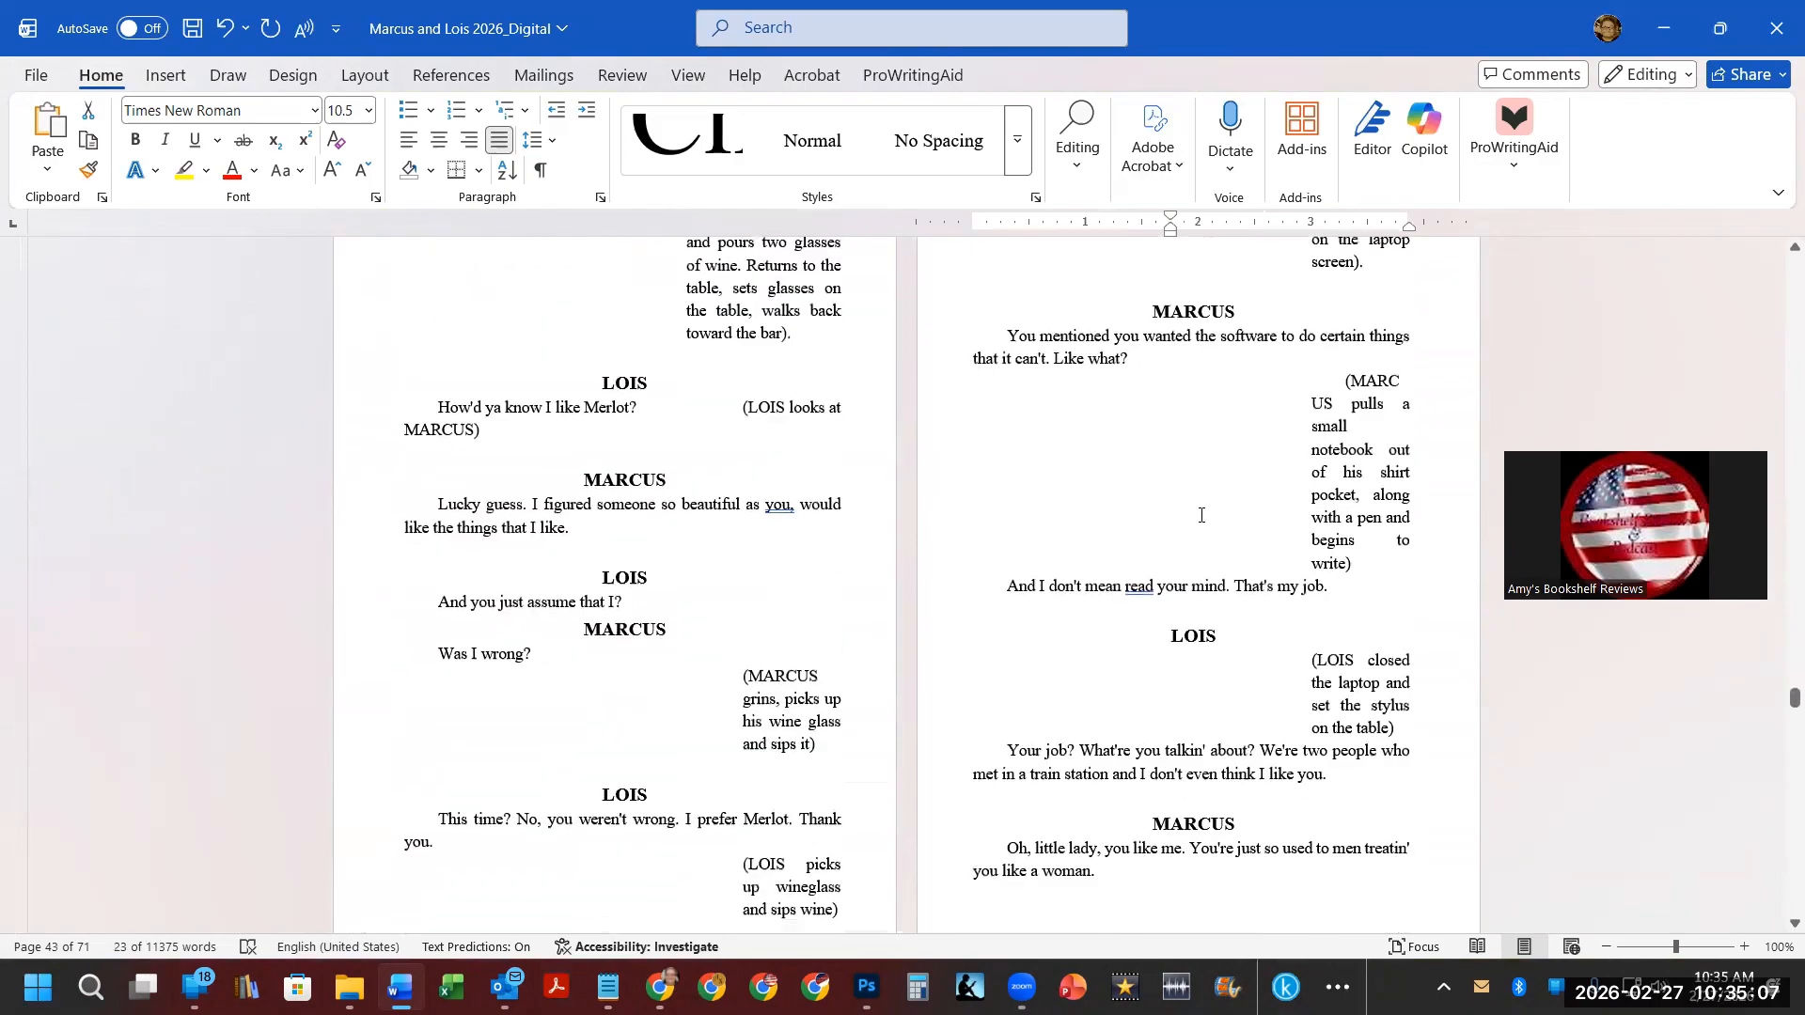
Apply the chapter heading style to the "Character Profiles" title.
{"action": "scroll", "coordinate": [1193, 522], "scroll_direction": "down", "scroll_amount": 10}
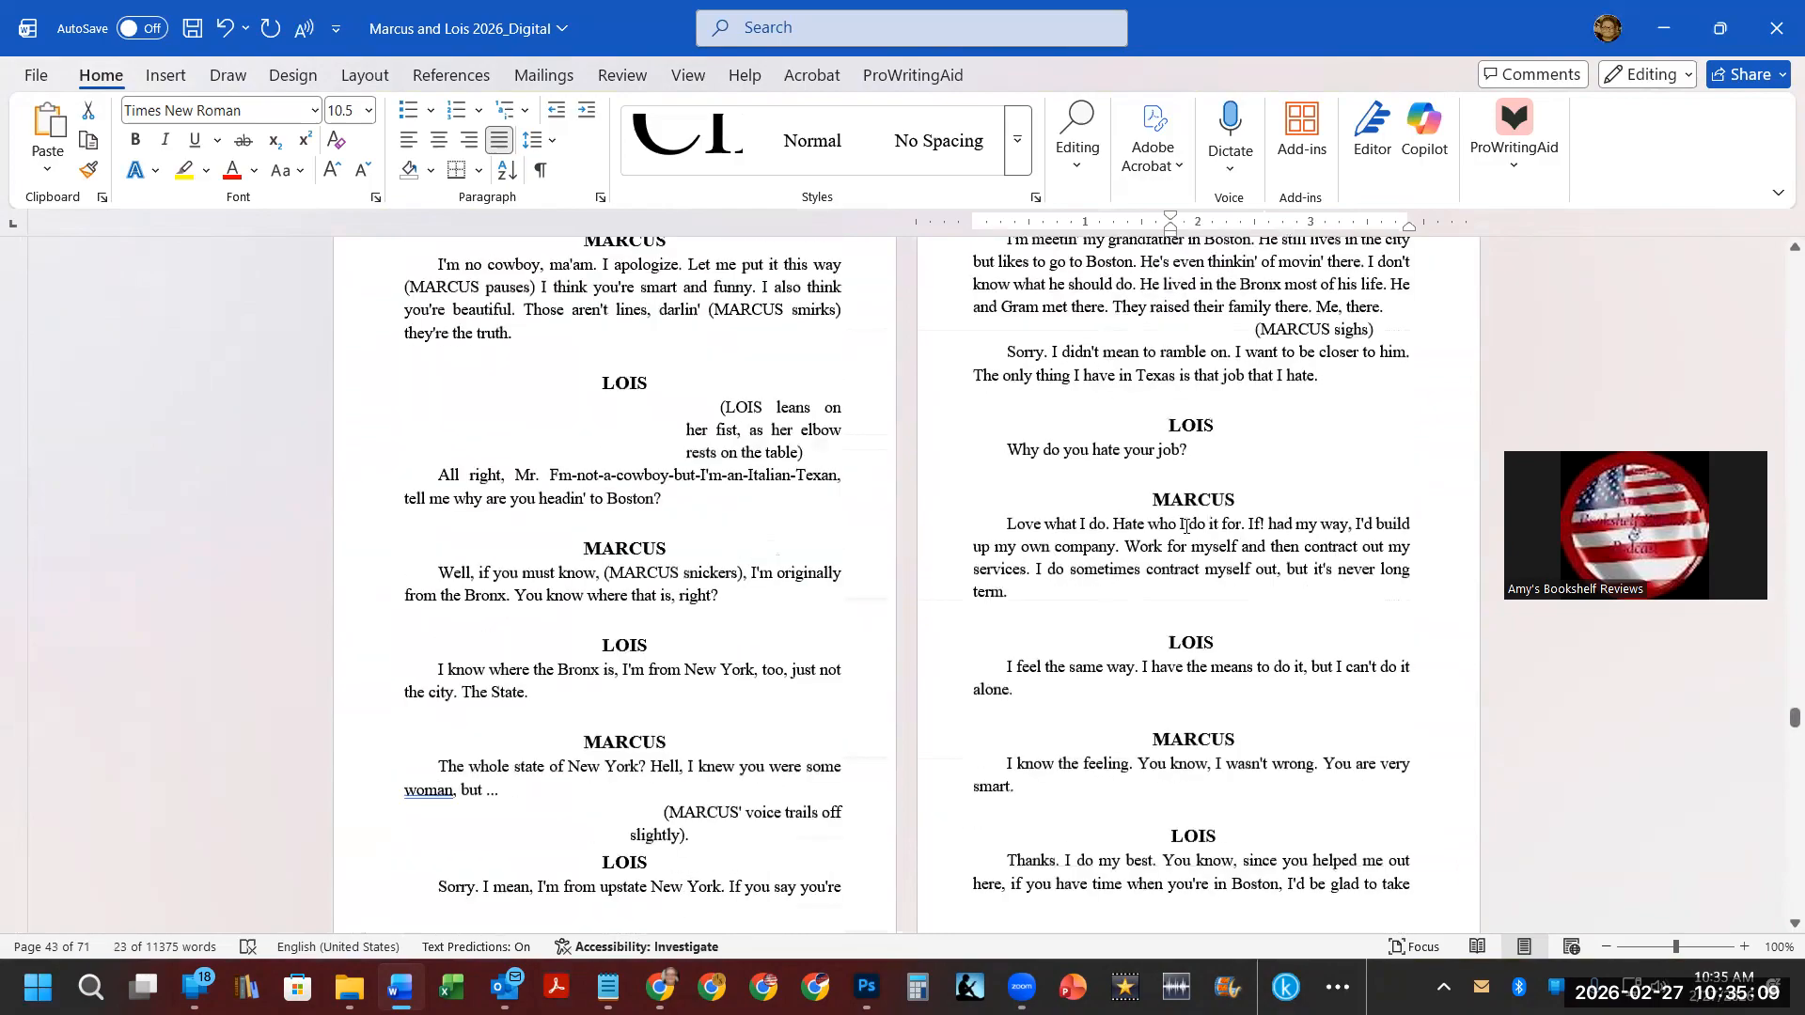
{"action": "scroll", "coordinate": [1185, 522], "scroll_direction": "down", "scroll_amount": 10}
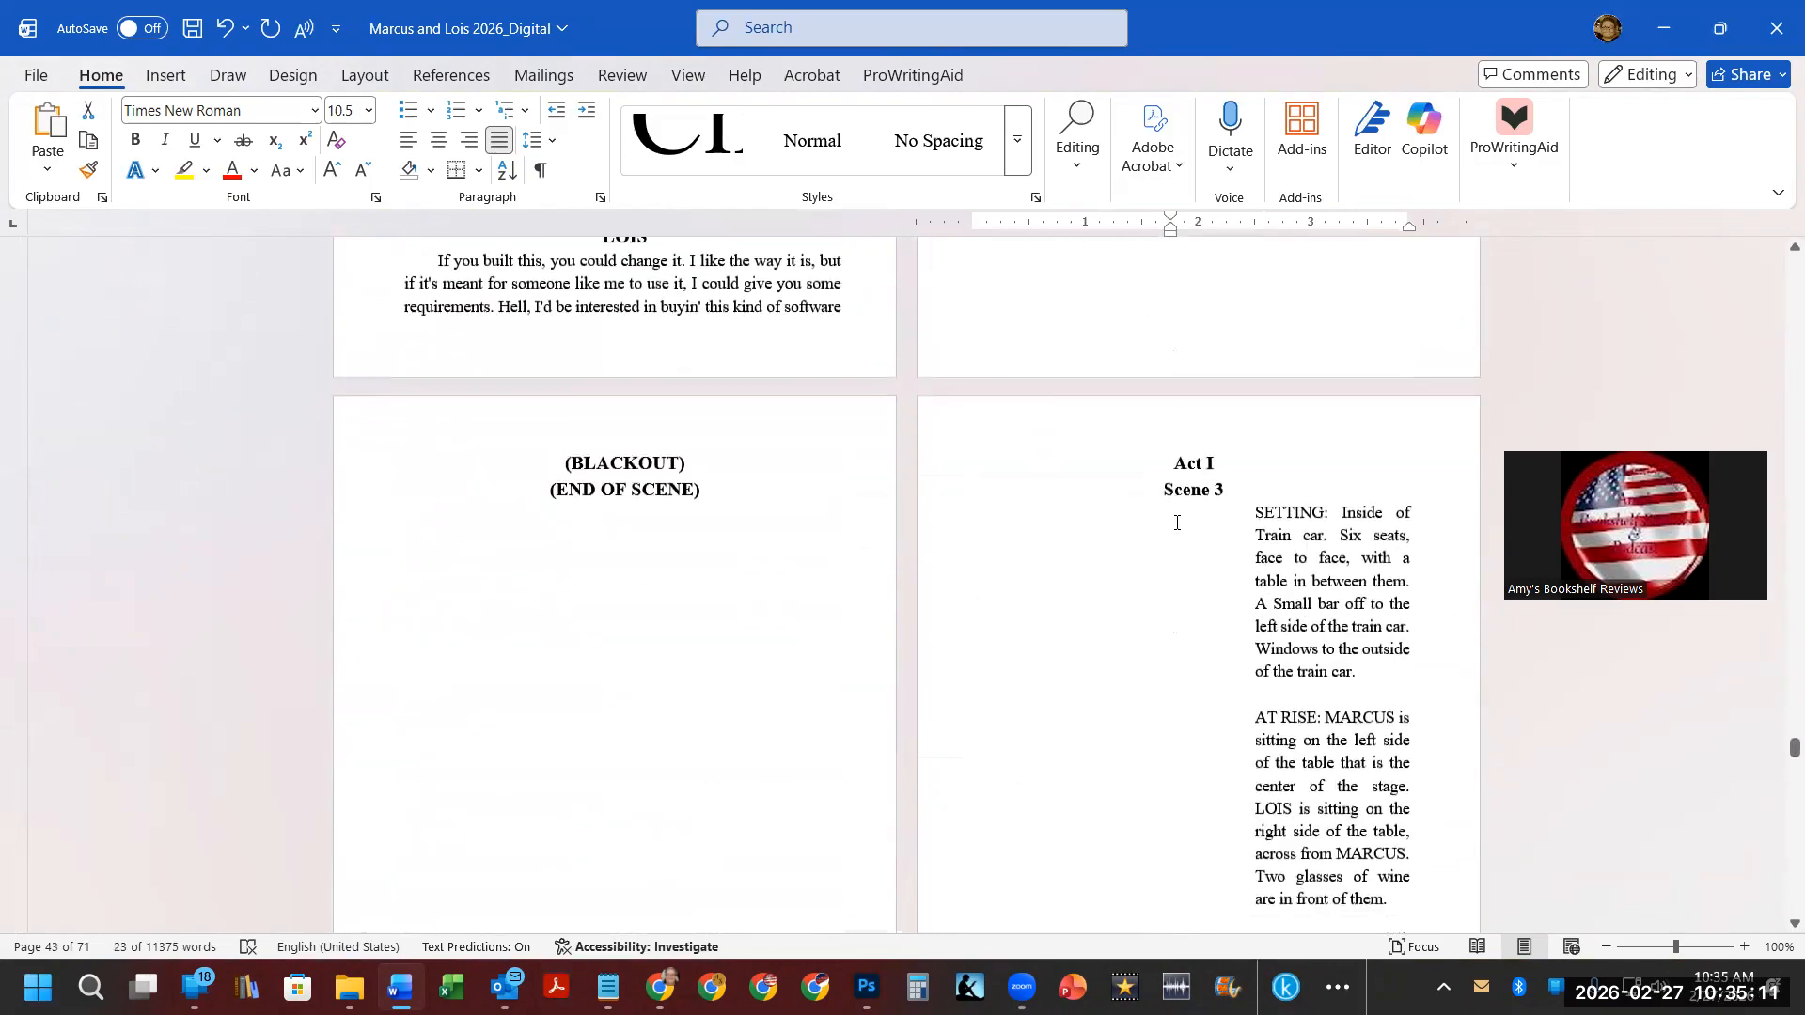
{"action": "scroll", "coordinate": [1176, 520], "scroll_direction": "down", "scroll_amount": 10}
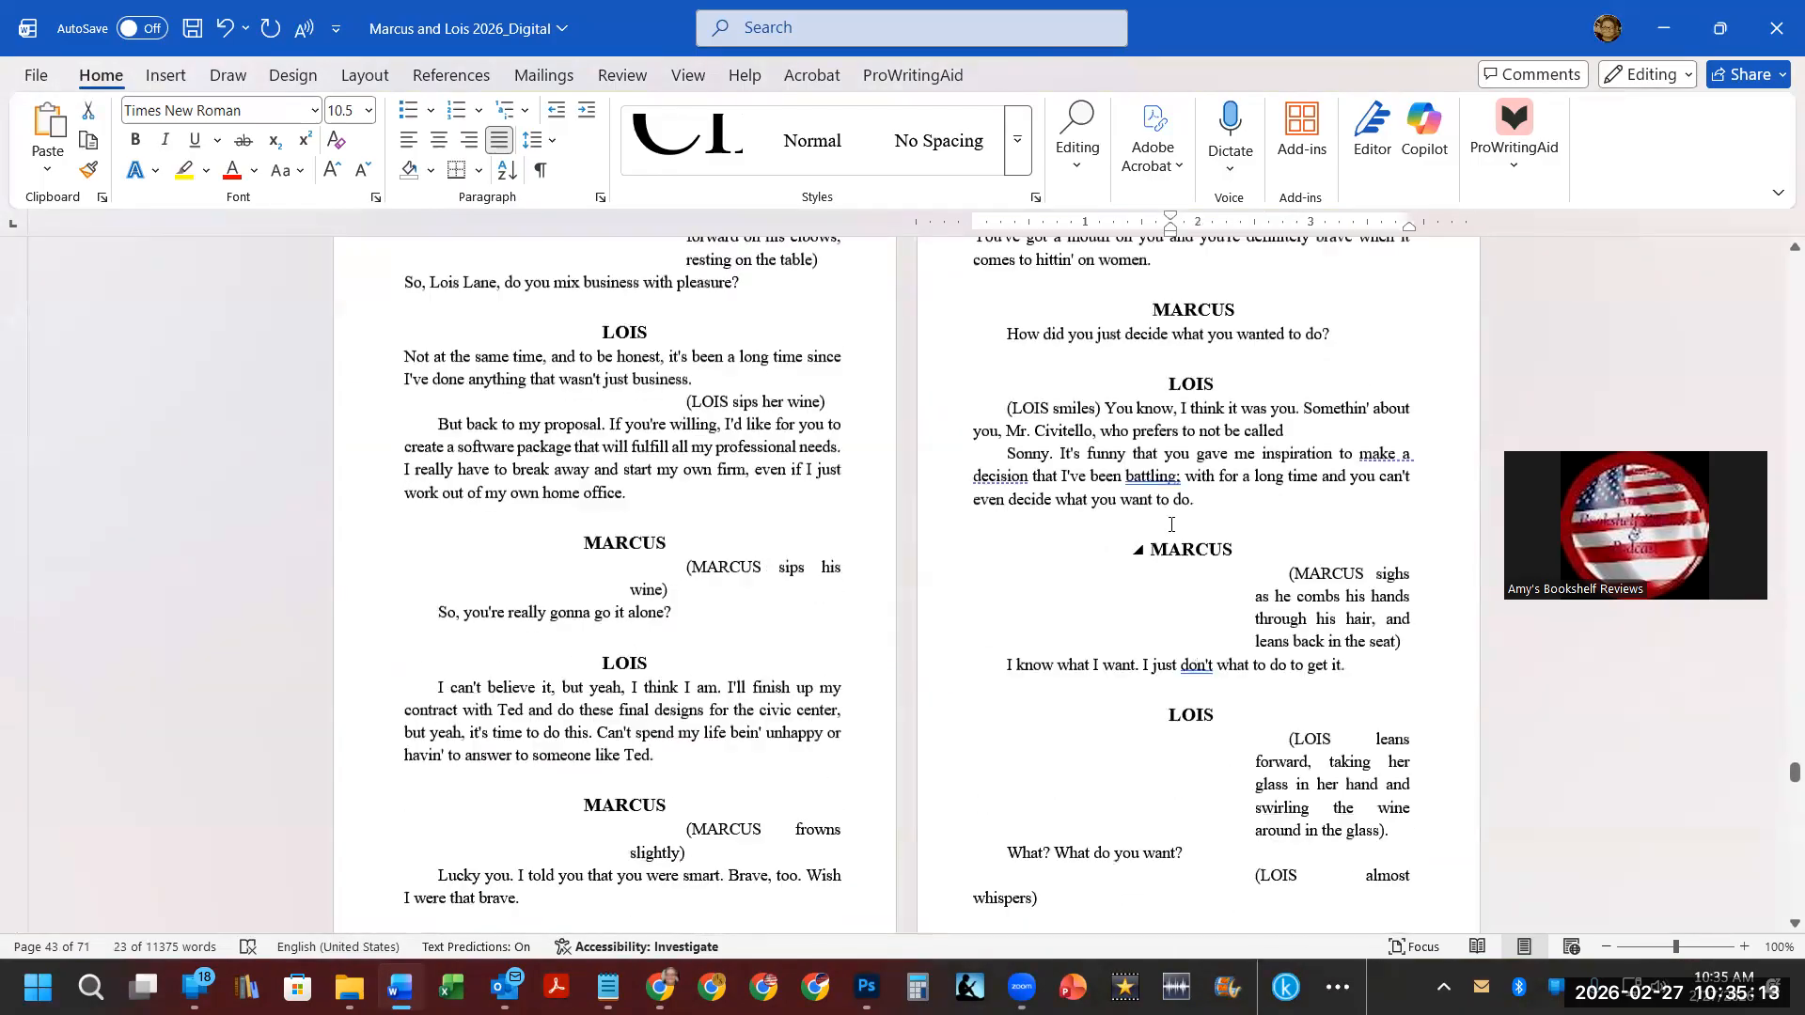
{"action": "scroll", "coordinate": [1172, 526], "scroll_direction": "down", "scroll_amount": 10}
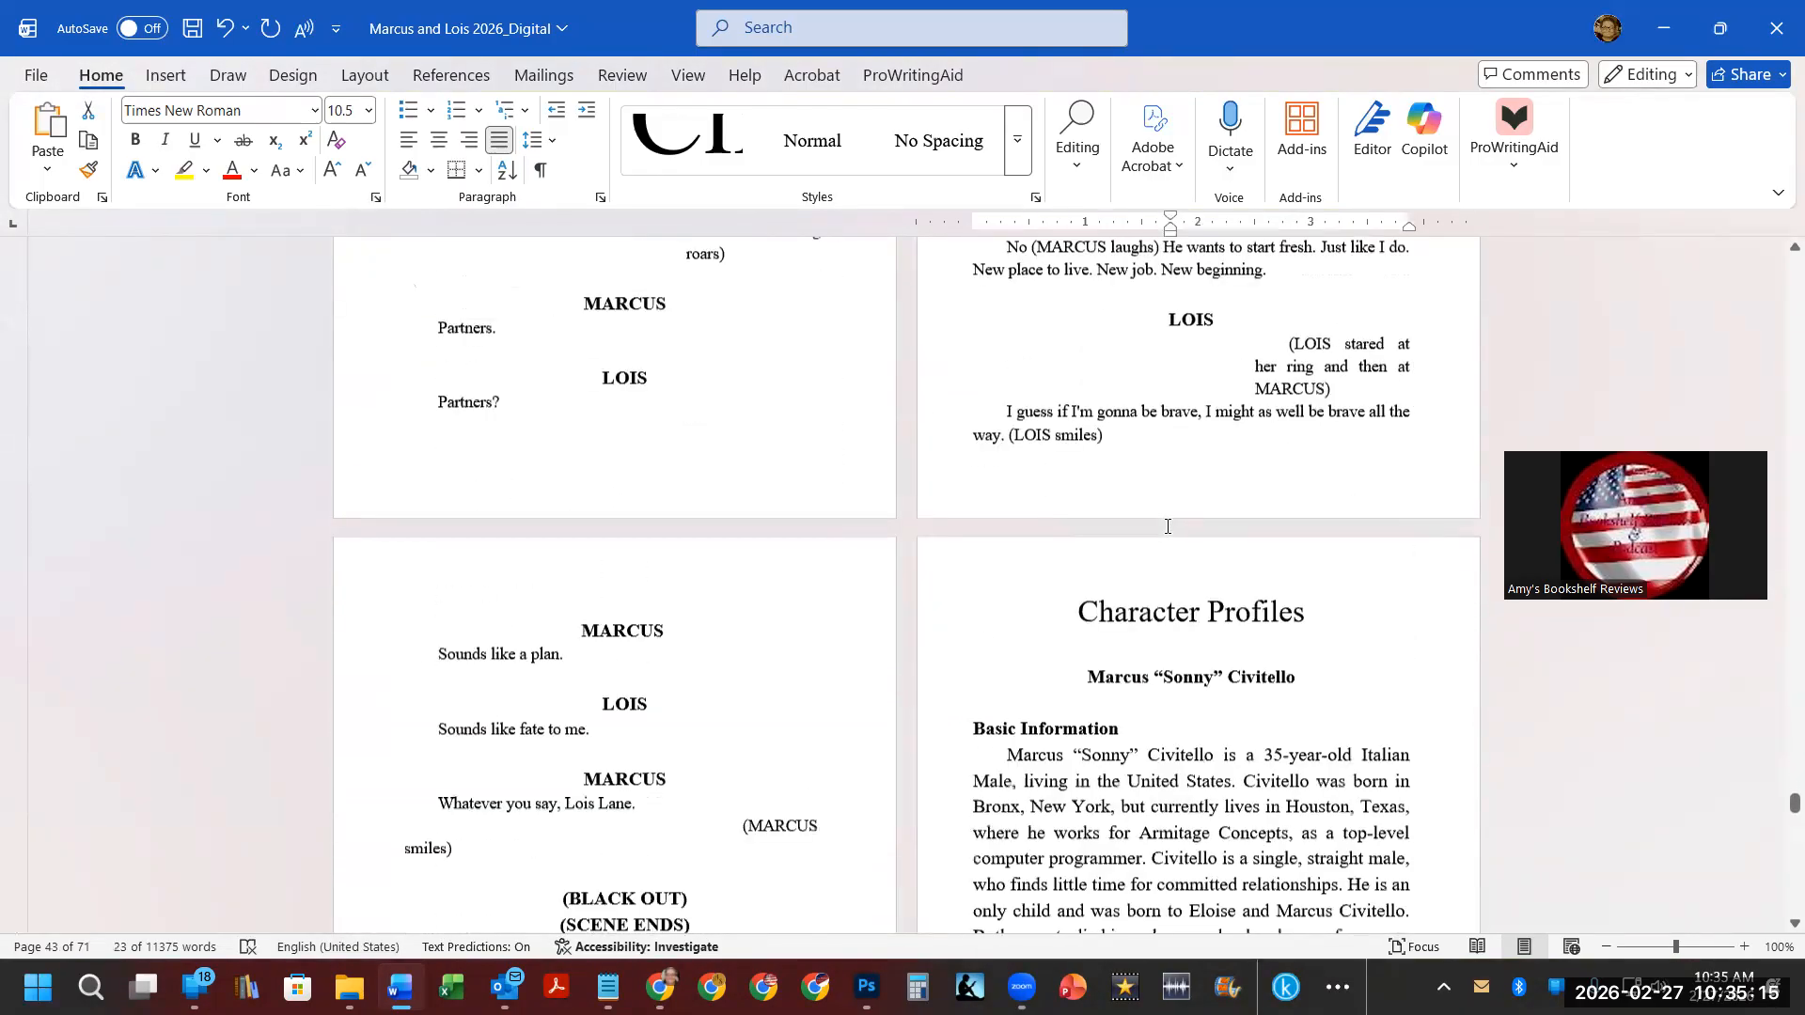
{"action": "left_click", "coordinate": [1083, 429]}
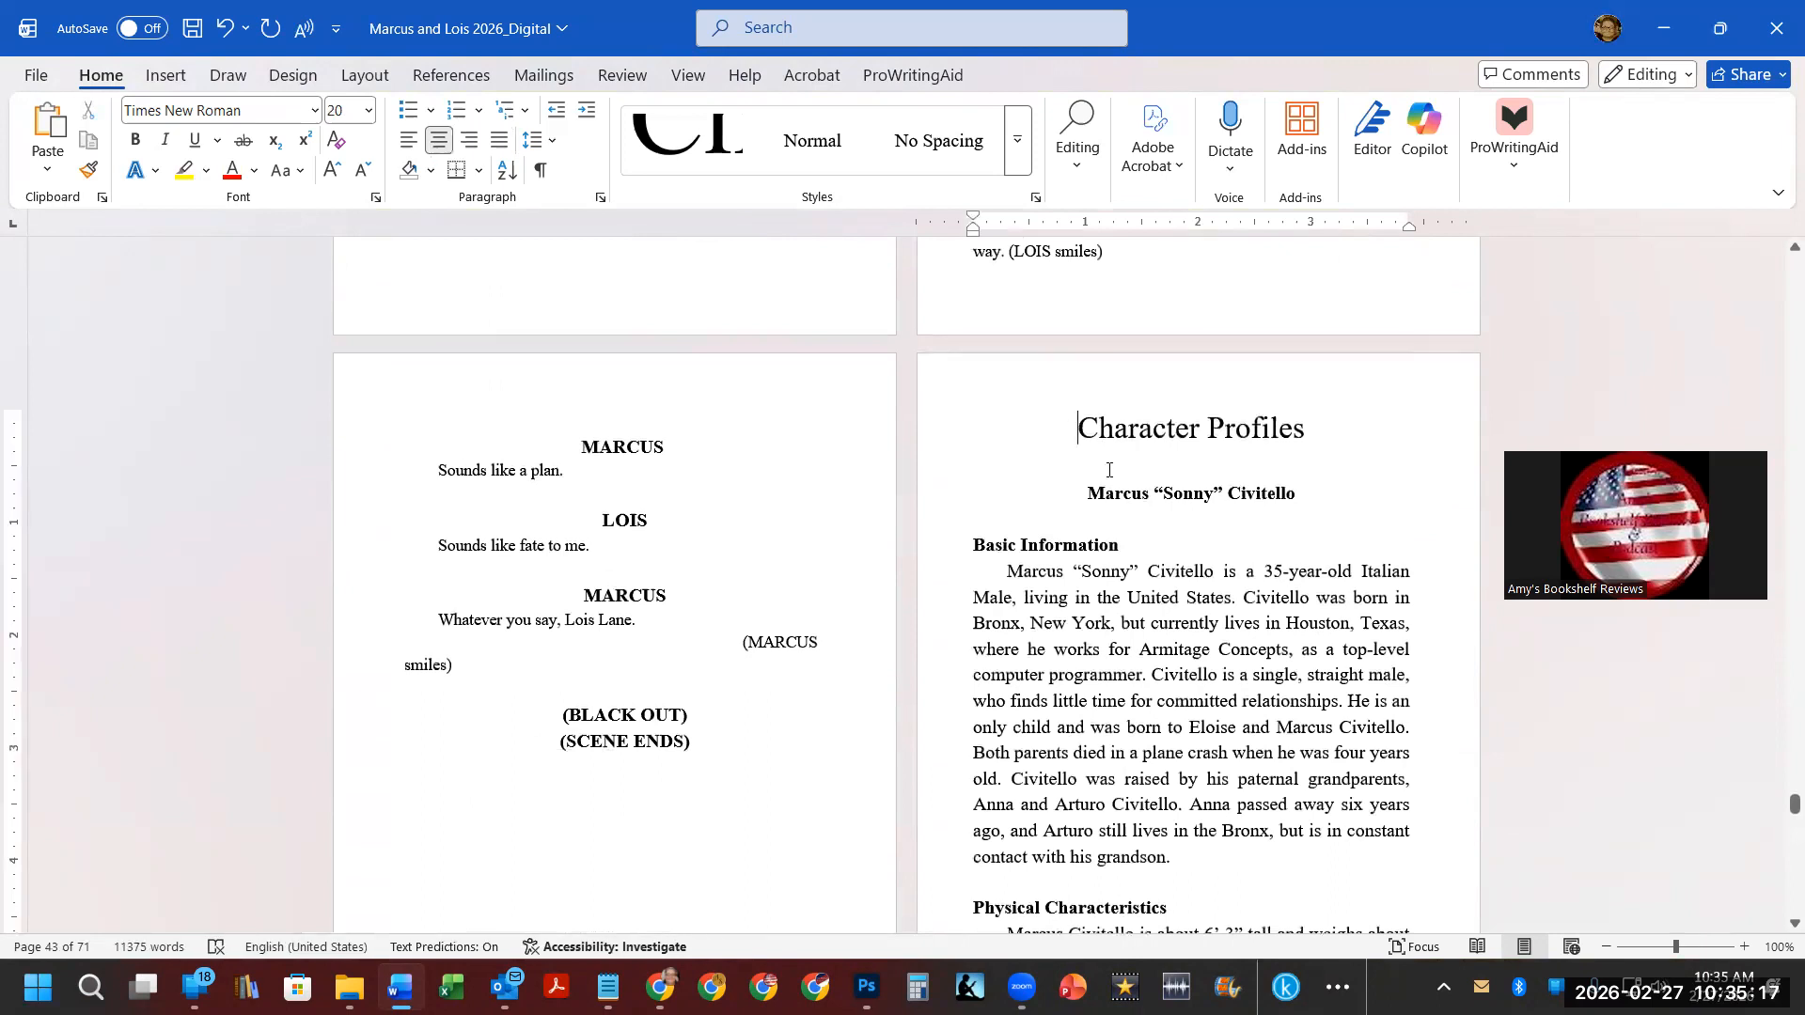
{"action": "left_click", "coordinate": [682, 141]}
Insert centered page numbers at the bottom of the pages using the Plain Number 2 style.
{"action": "scroll", "coordinate": [592, 516], "scroll_direction": "down", "scroll_amount": 4}
{"action": "scroll", "coordinate": [751, 516], "scroll_direction": "down", "scroll_amount": 8}
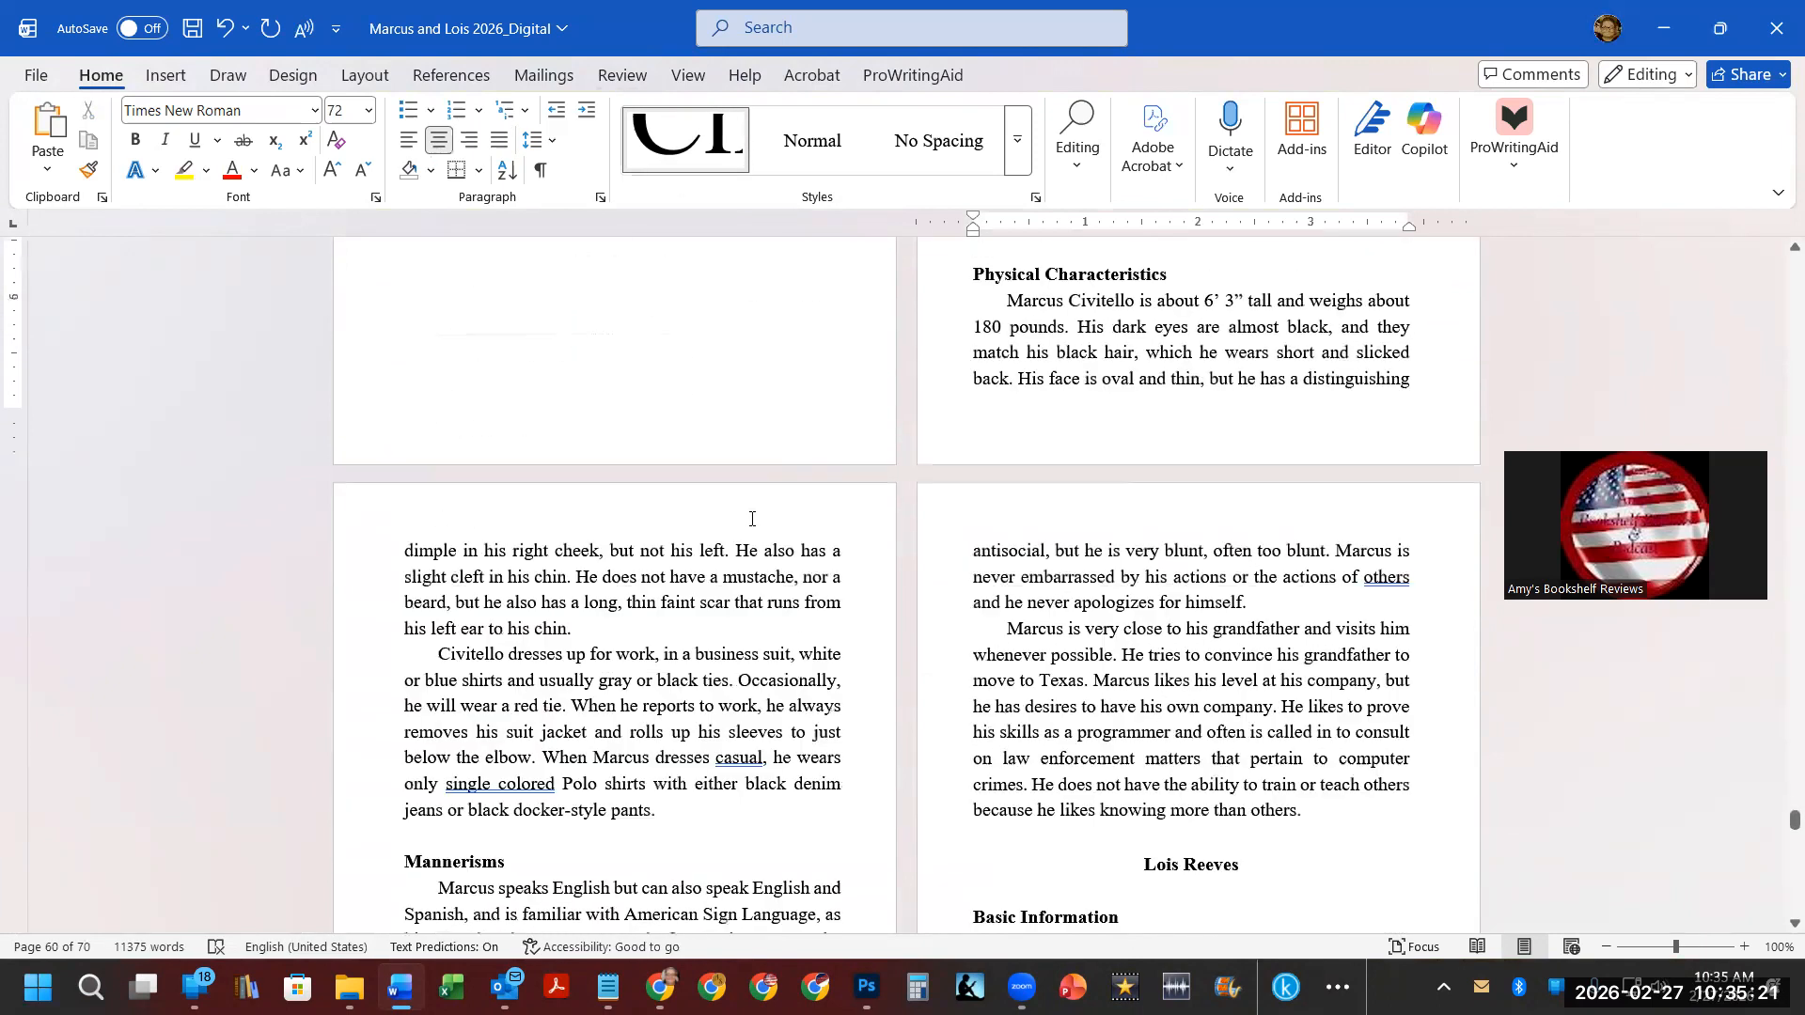
{"action": "scroll", "coordinate": [746, 519], "scroll_direction": "down", "scroll_amount": 8}
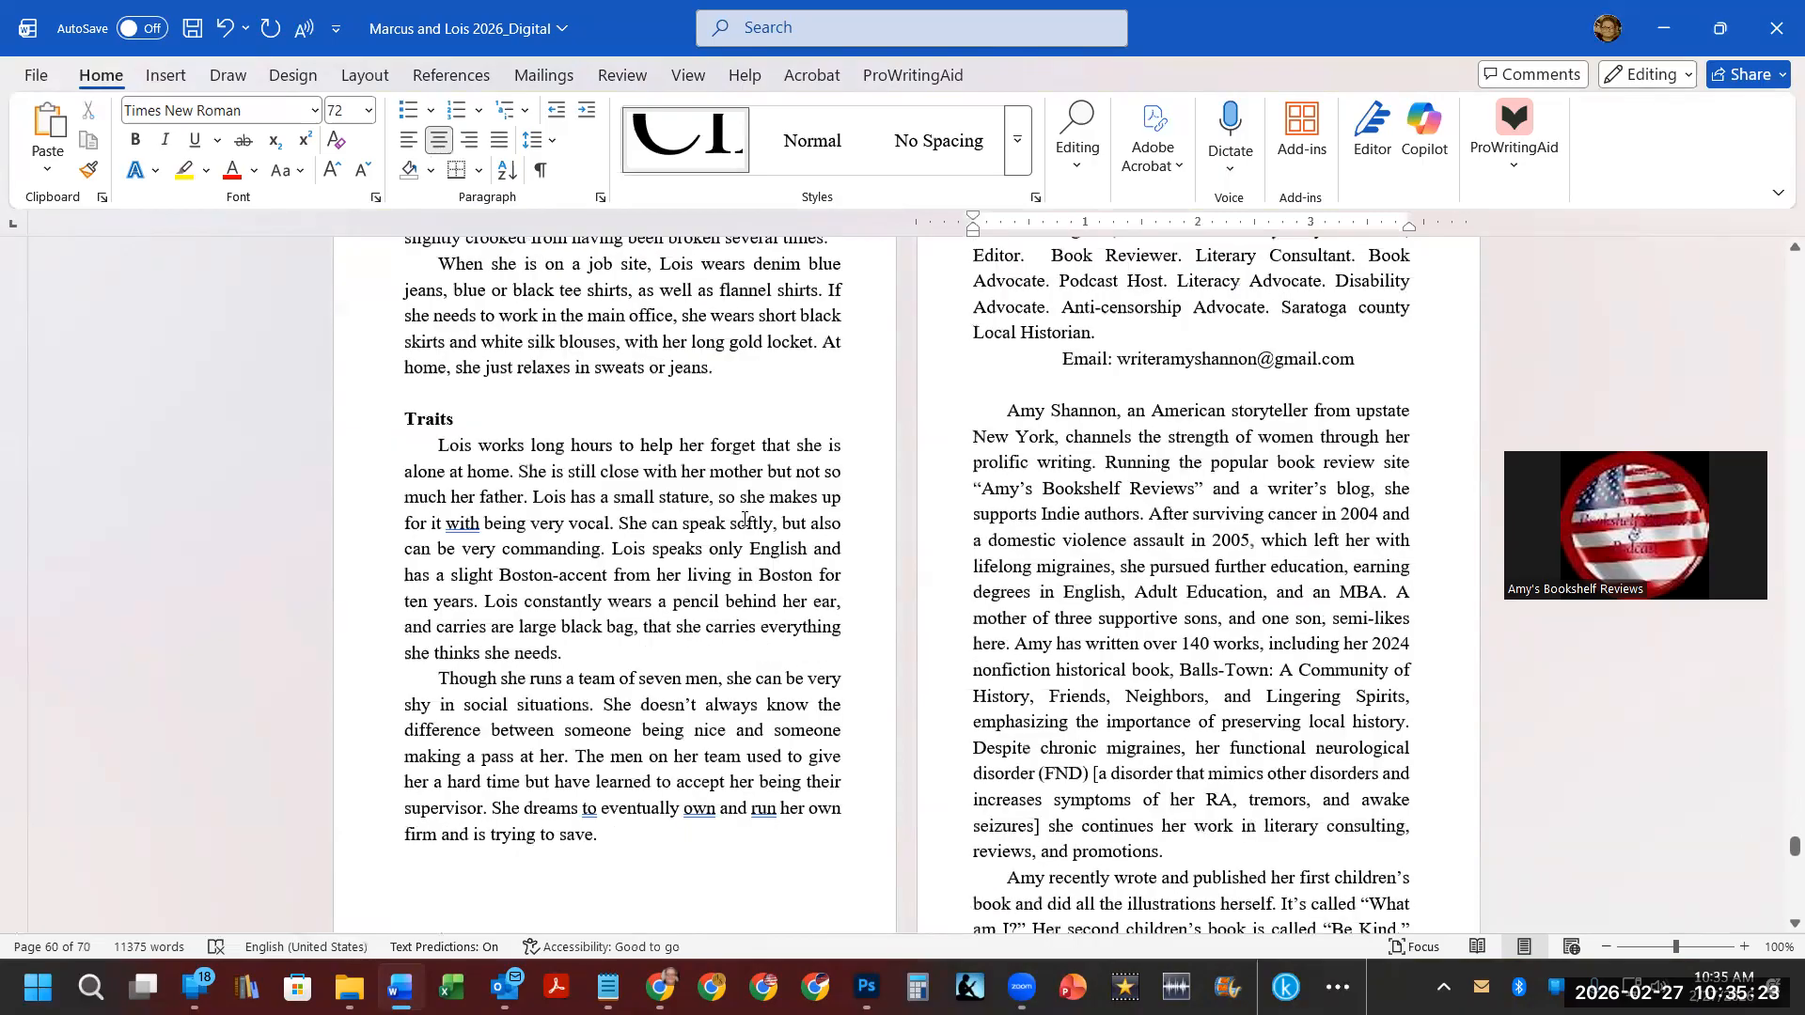
{"action": "scroll", "coordinate": [742, 521], "scroll_direction": "down", "scroll_amount": 20}
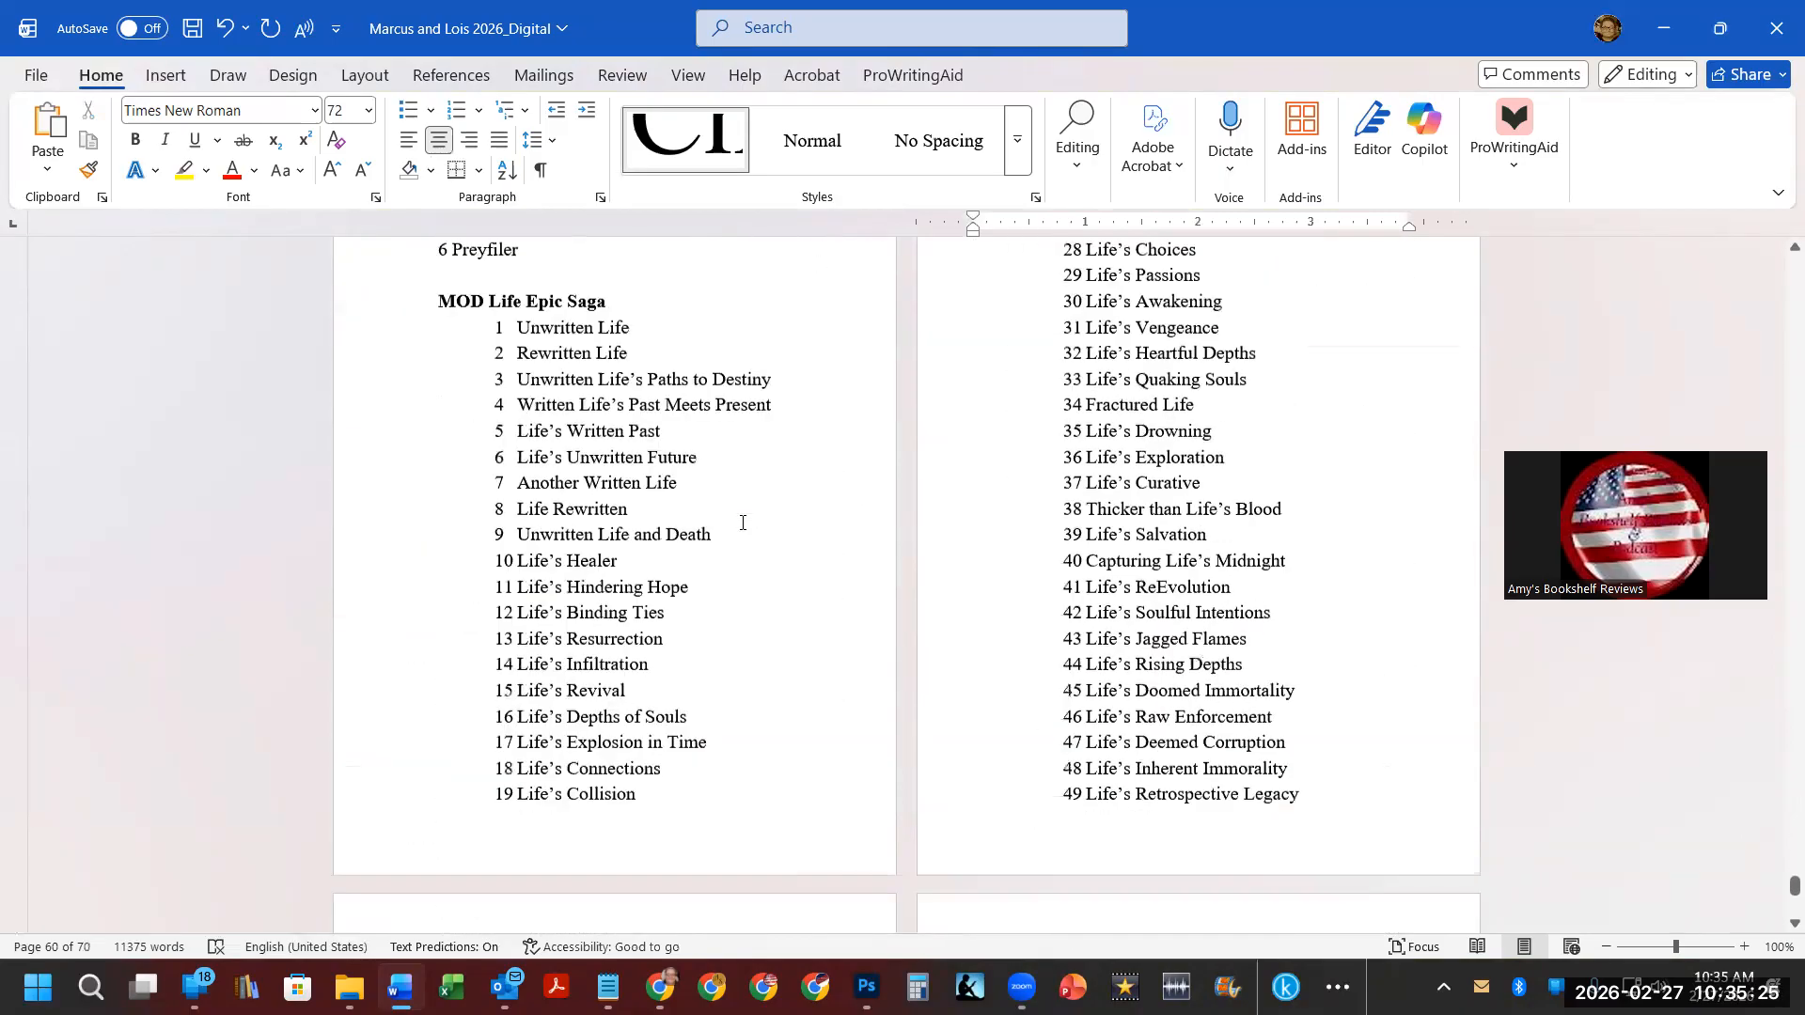
{"action": "left_click_drag", "start_coordinate": [1794, 893], "coordinate": [1525, 8]}
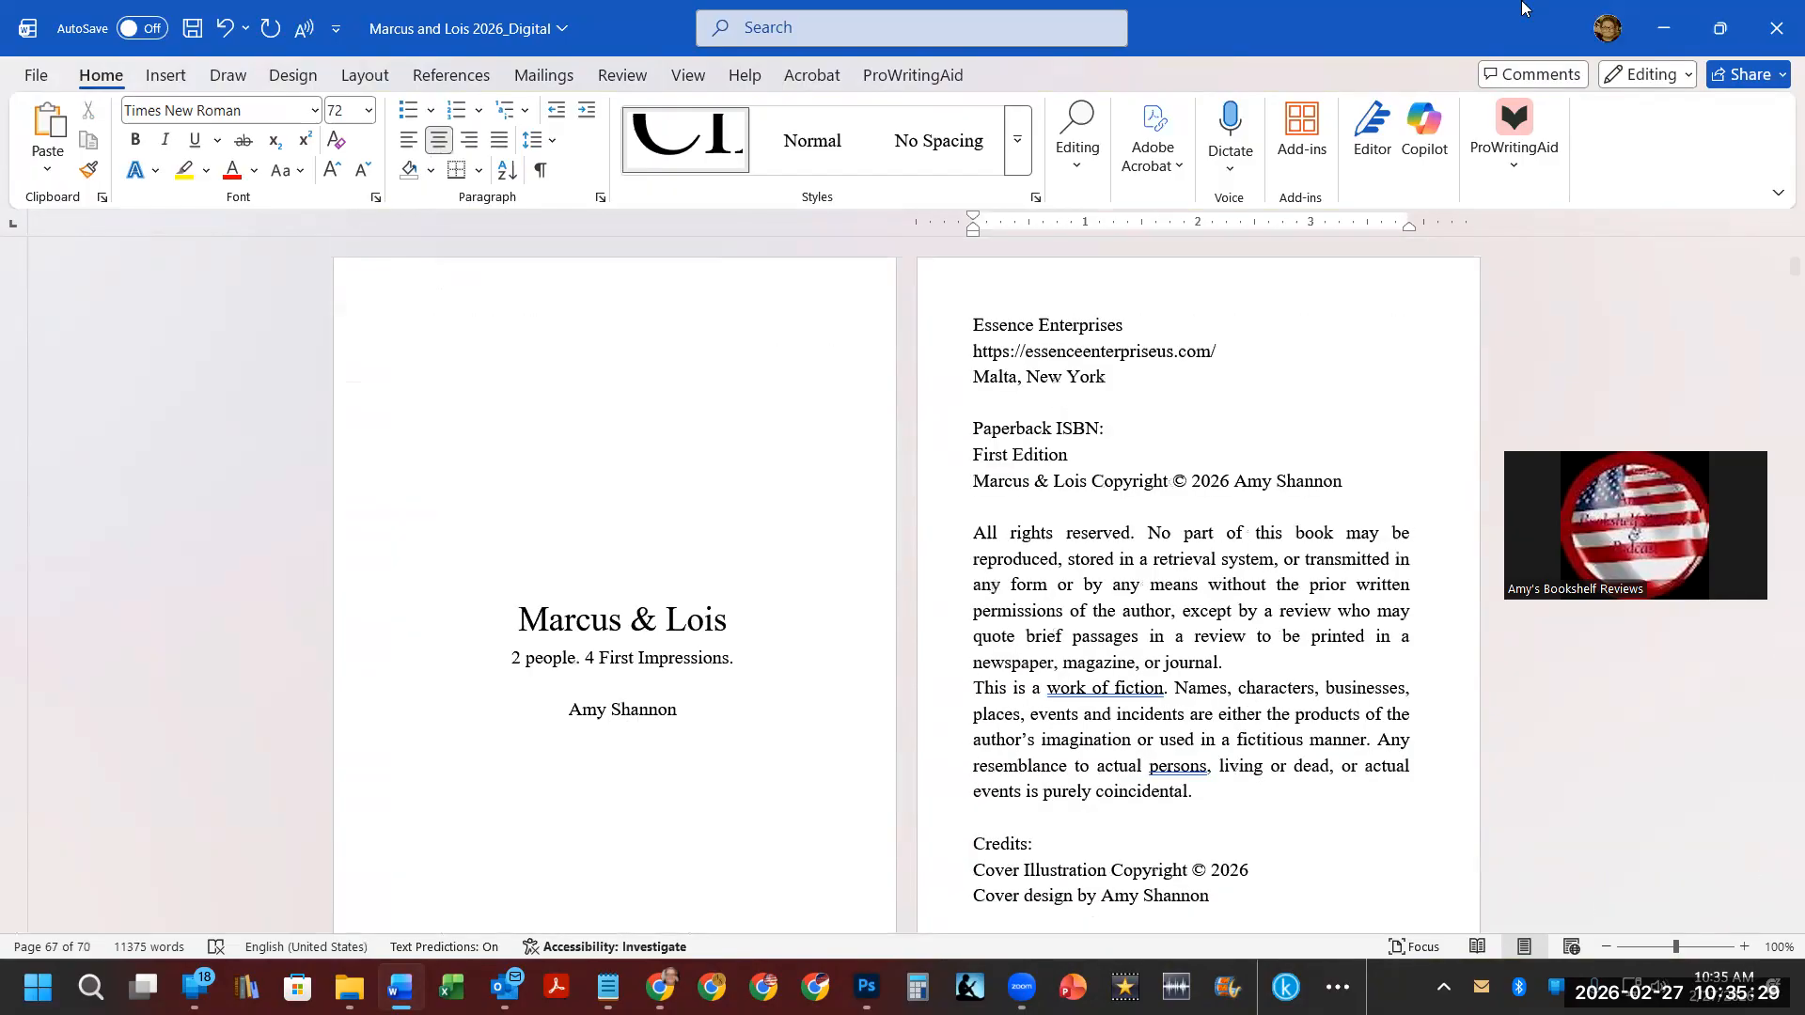
{"action": "left_click", "coordinate": [165, 75]}
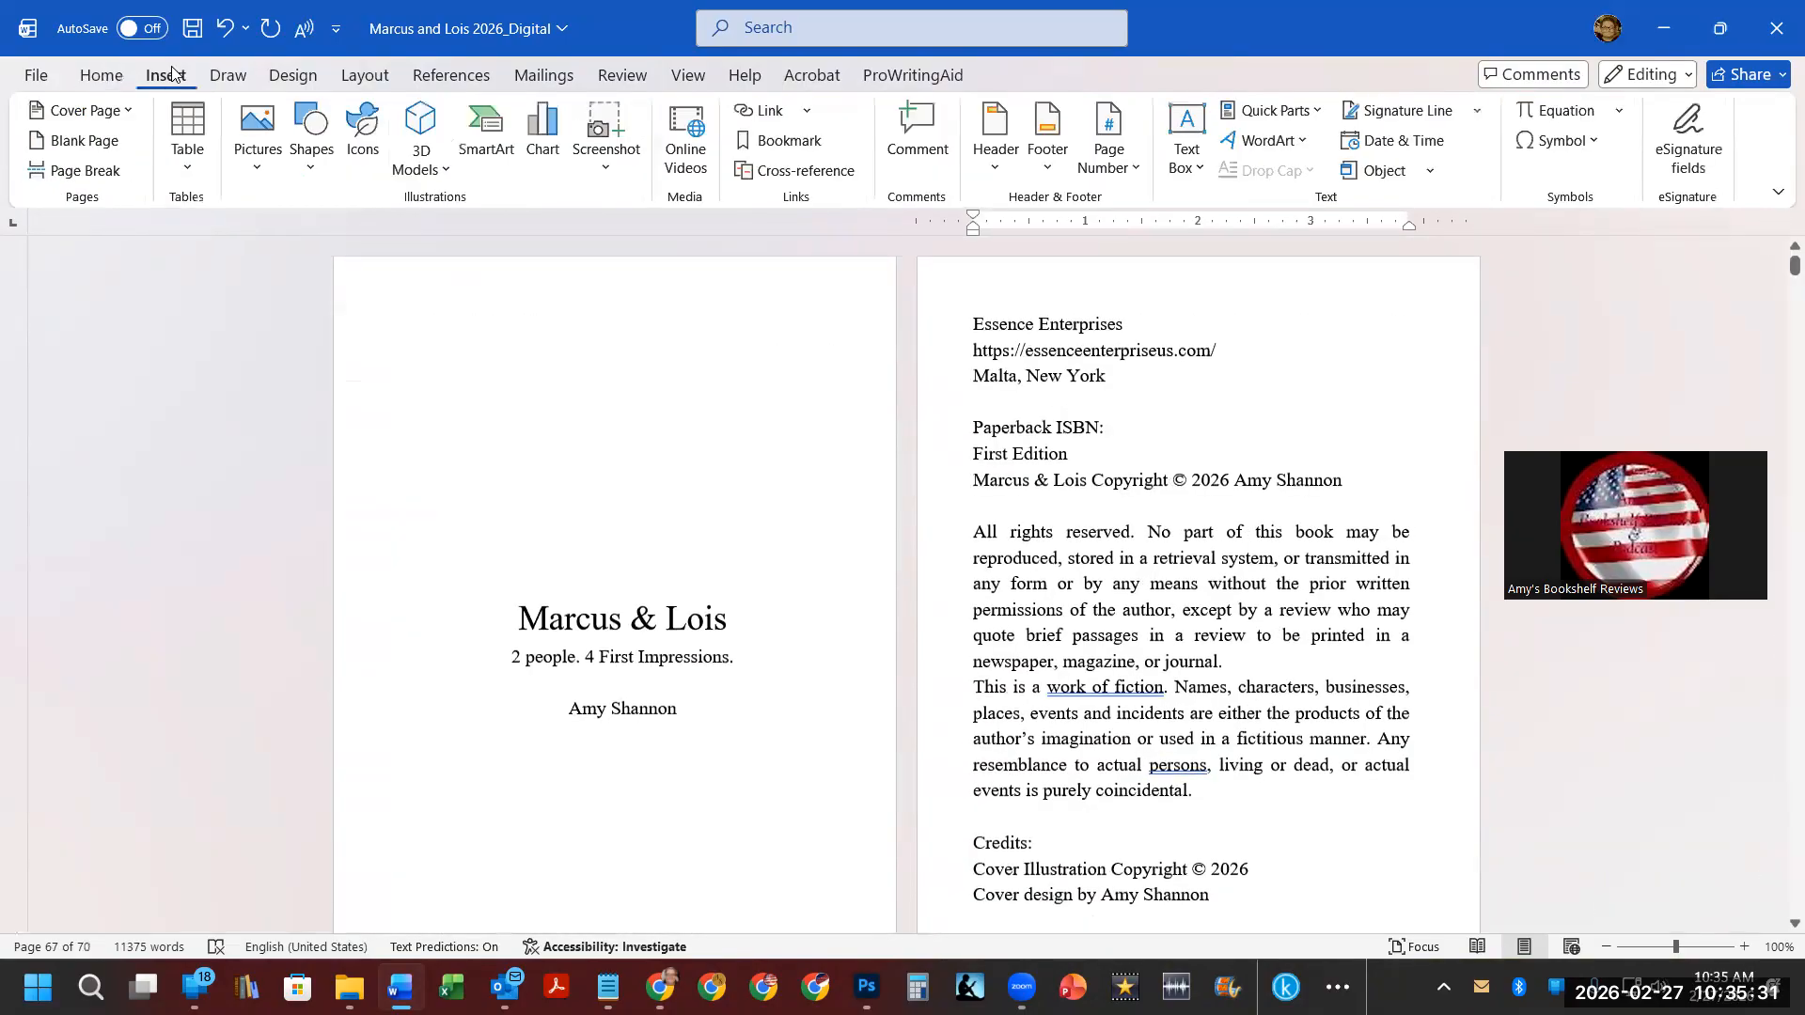
{"action": "left_click", "coordinate": [1109, 141]}
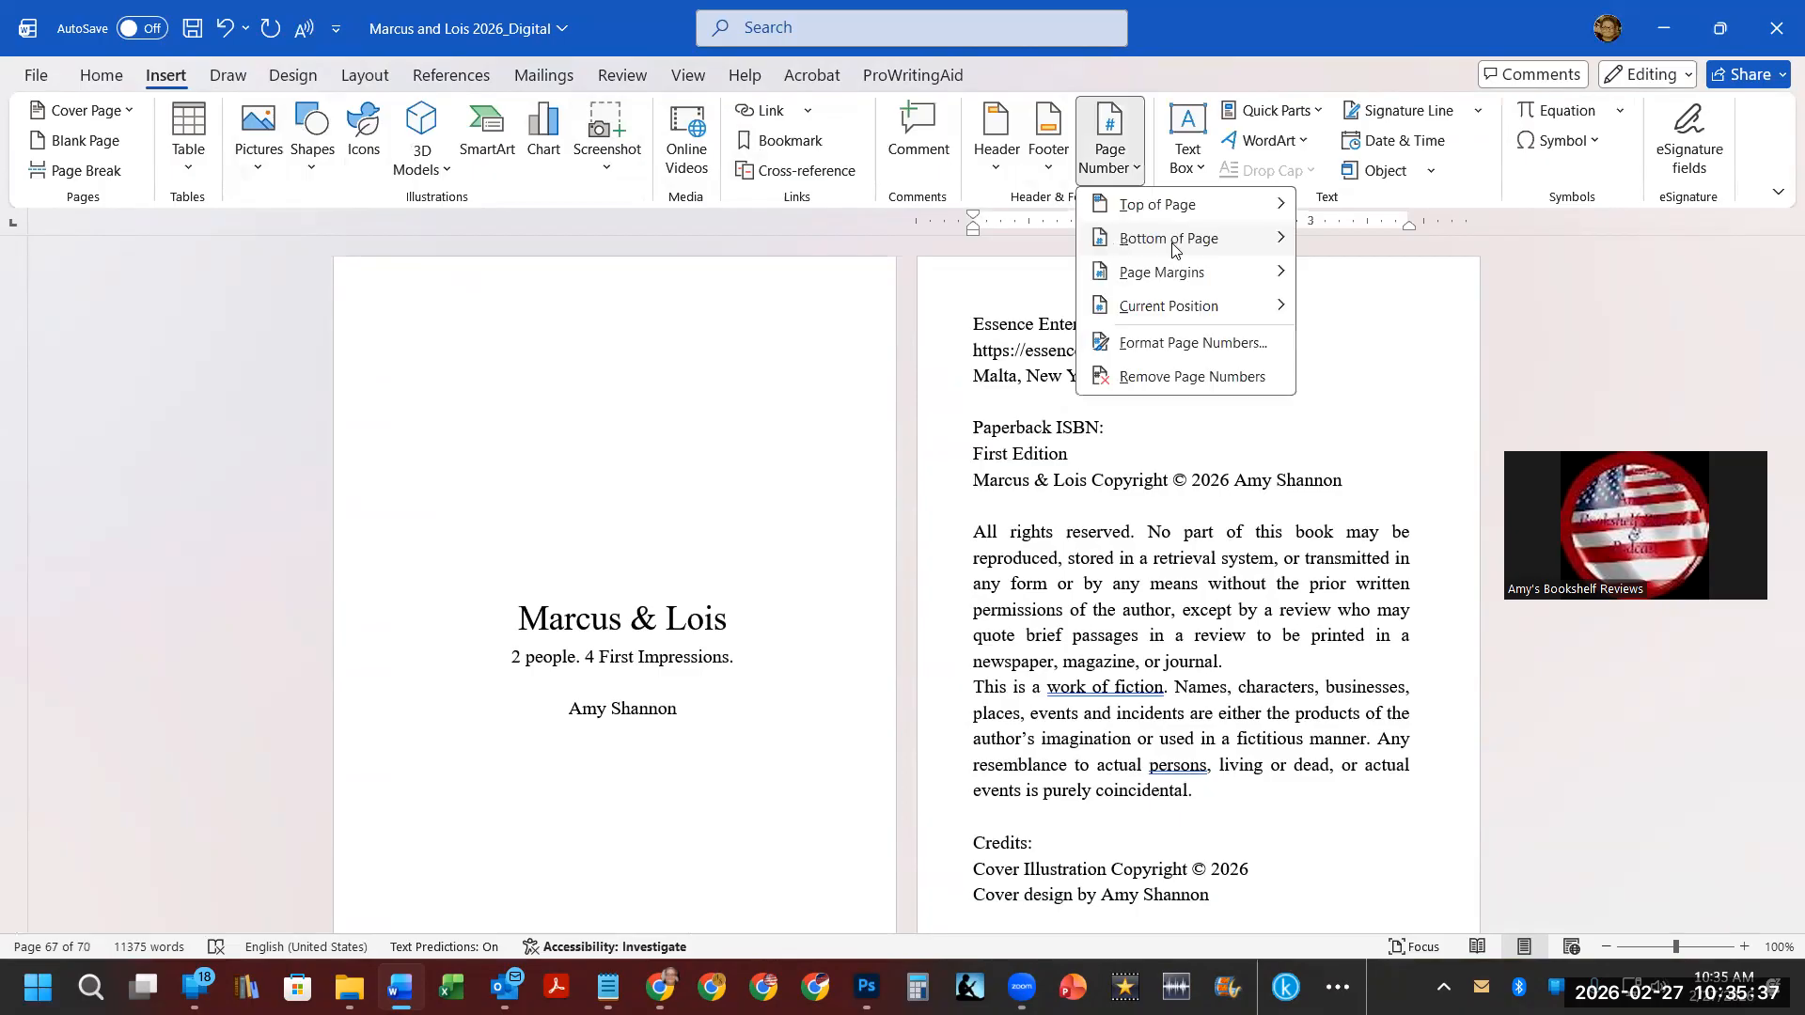
{"action": "mouse_move", "coordinate": [1168, 238]}
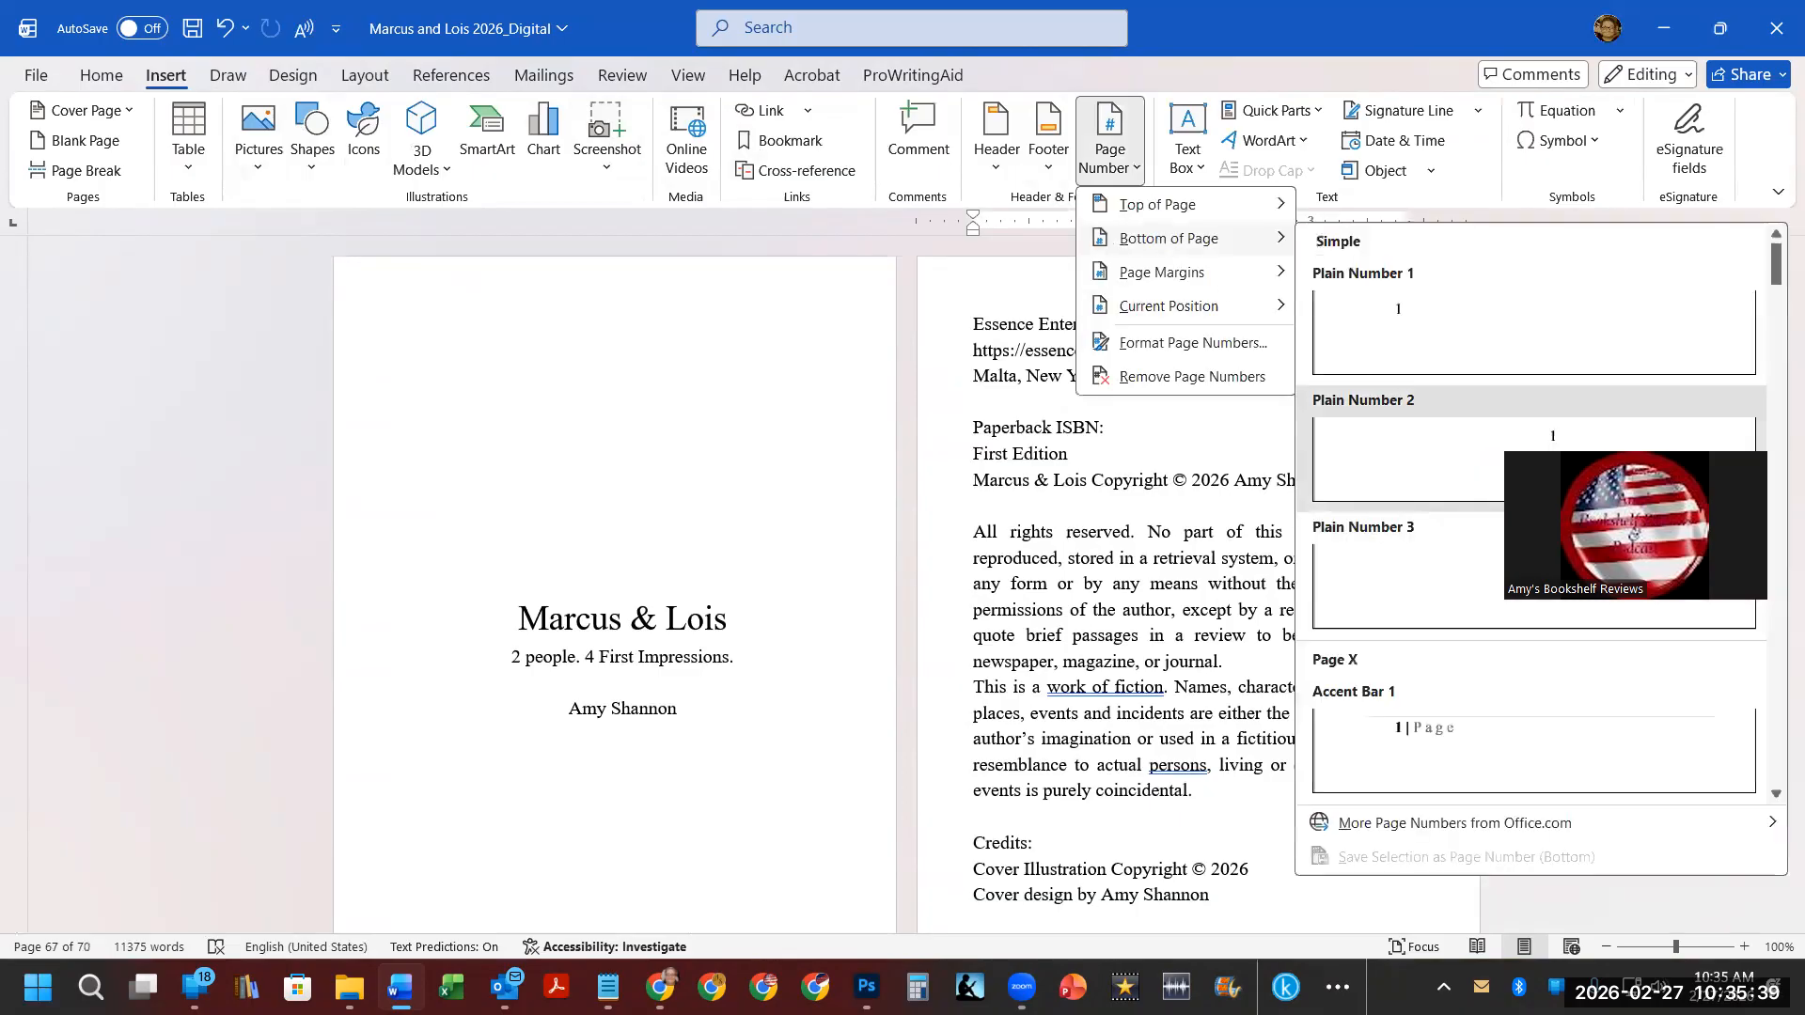
{"action": "left_click", "coordinate": [1410, 460]}
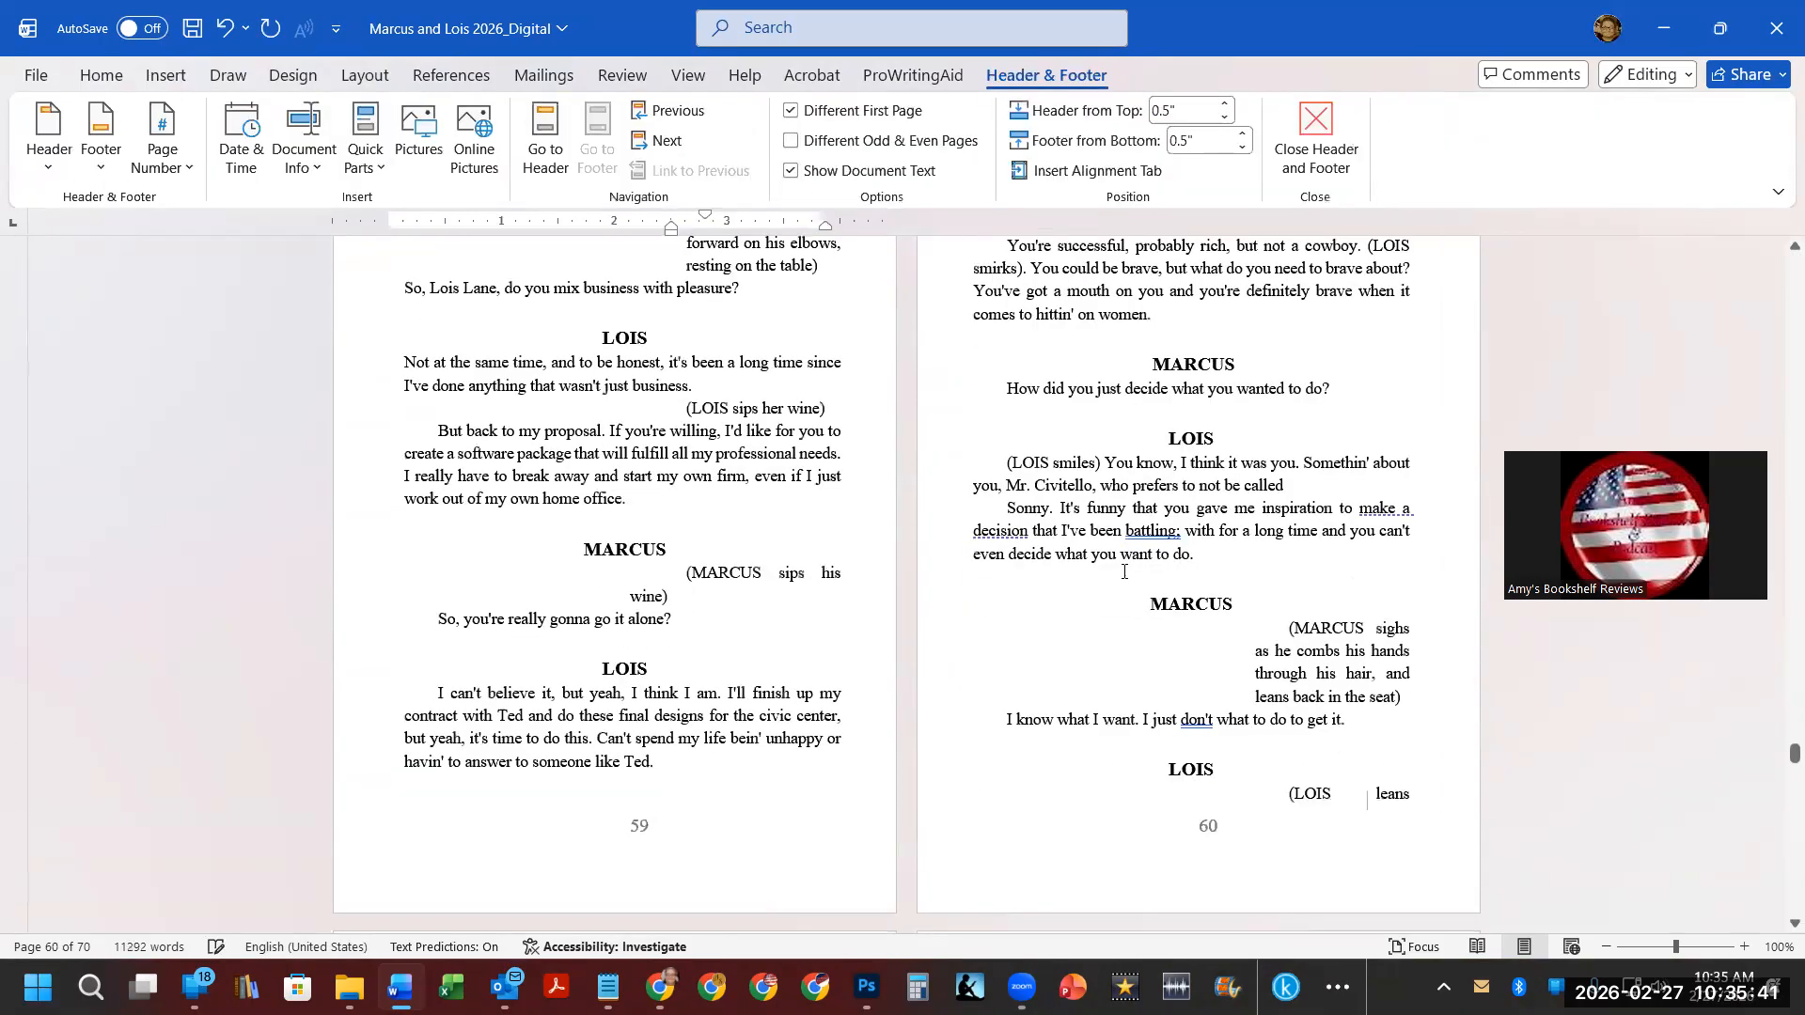
{"action": "key", "text": "Escape"}
Widen the "(LOIS leans forward, taking her glass…" stage direction by moving its left indent left.
{"action": "scroll", "coordinate": [1097, 517], "scroll_direction": "down", "scroll_amount": 5}
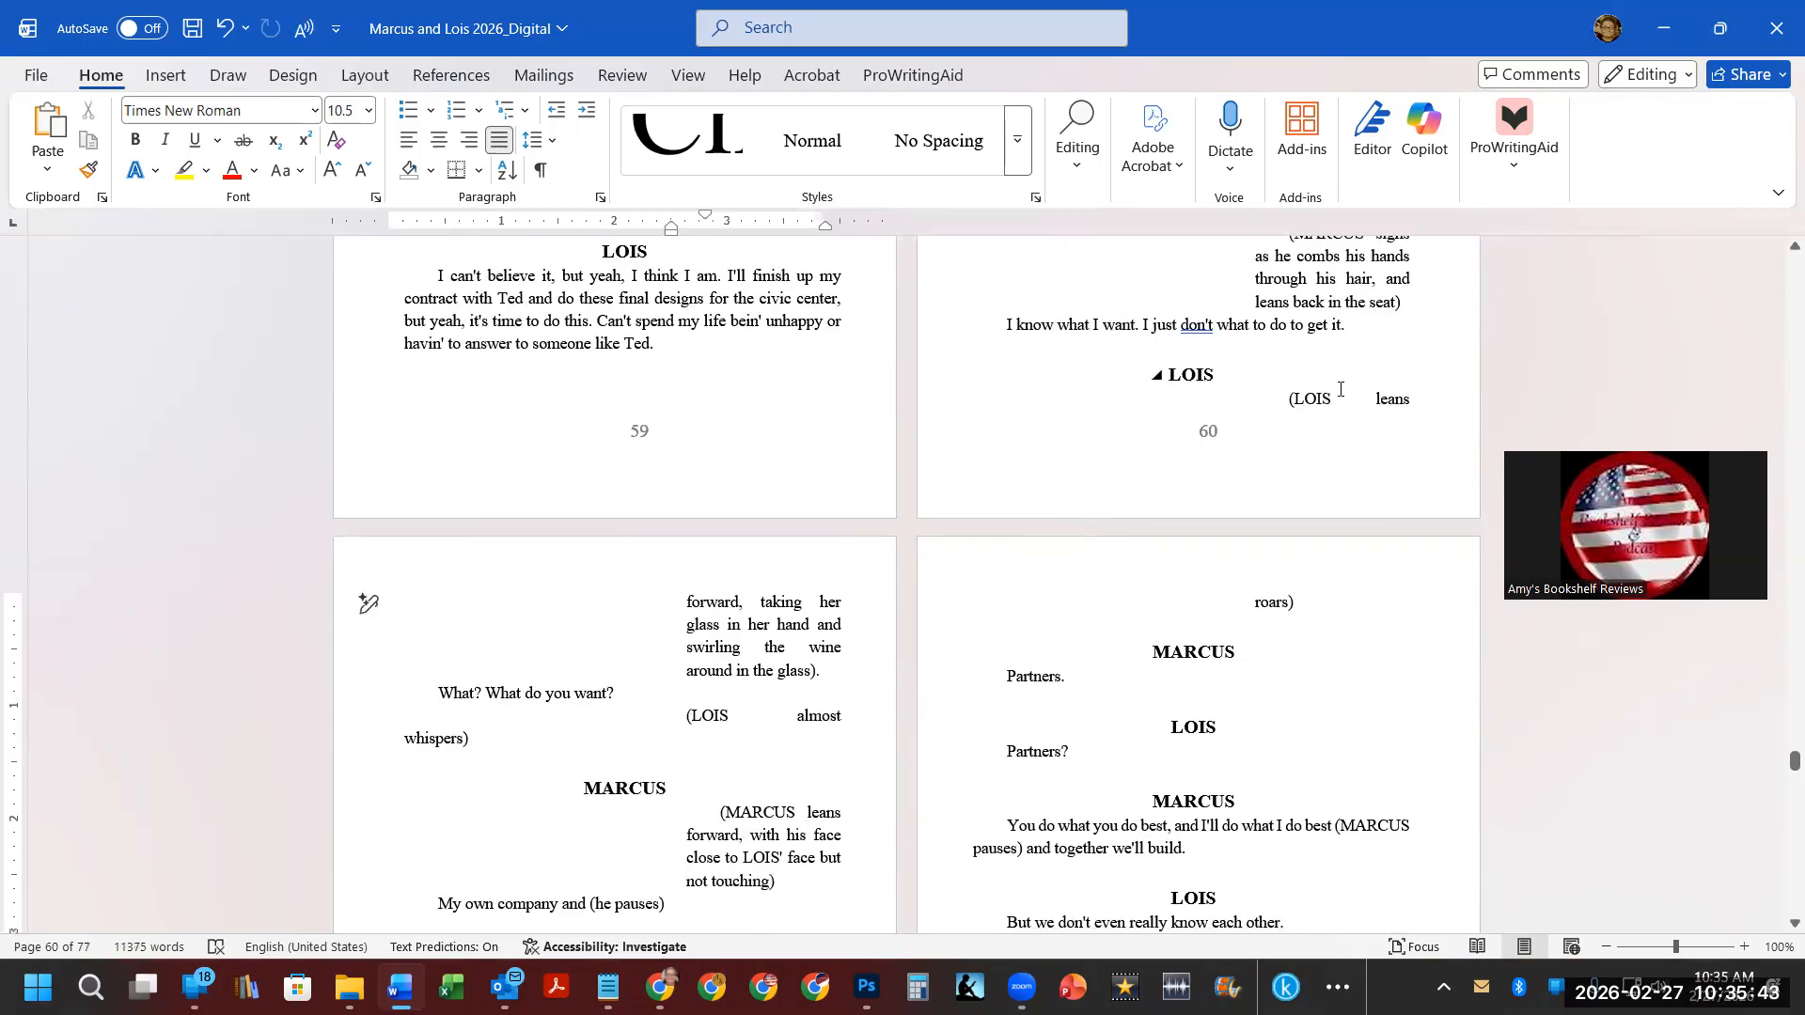
{"action": "left_click_drag", "start_coordinate": [1255, 228], "coordinate": [1198, 234]}
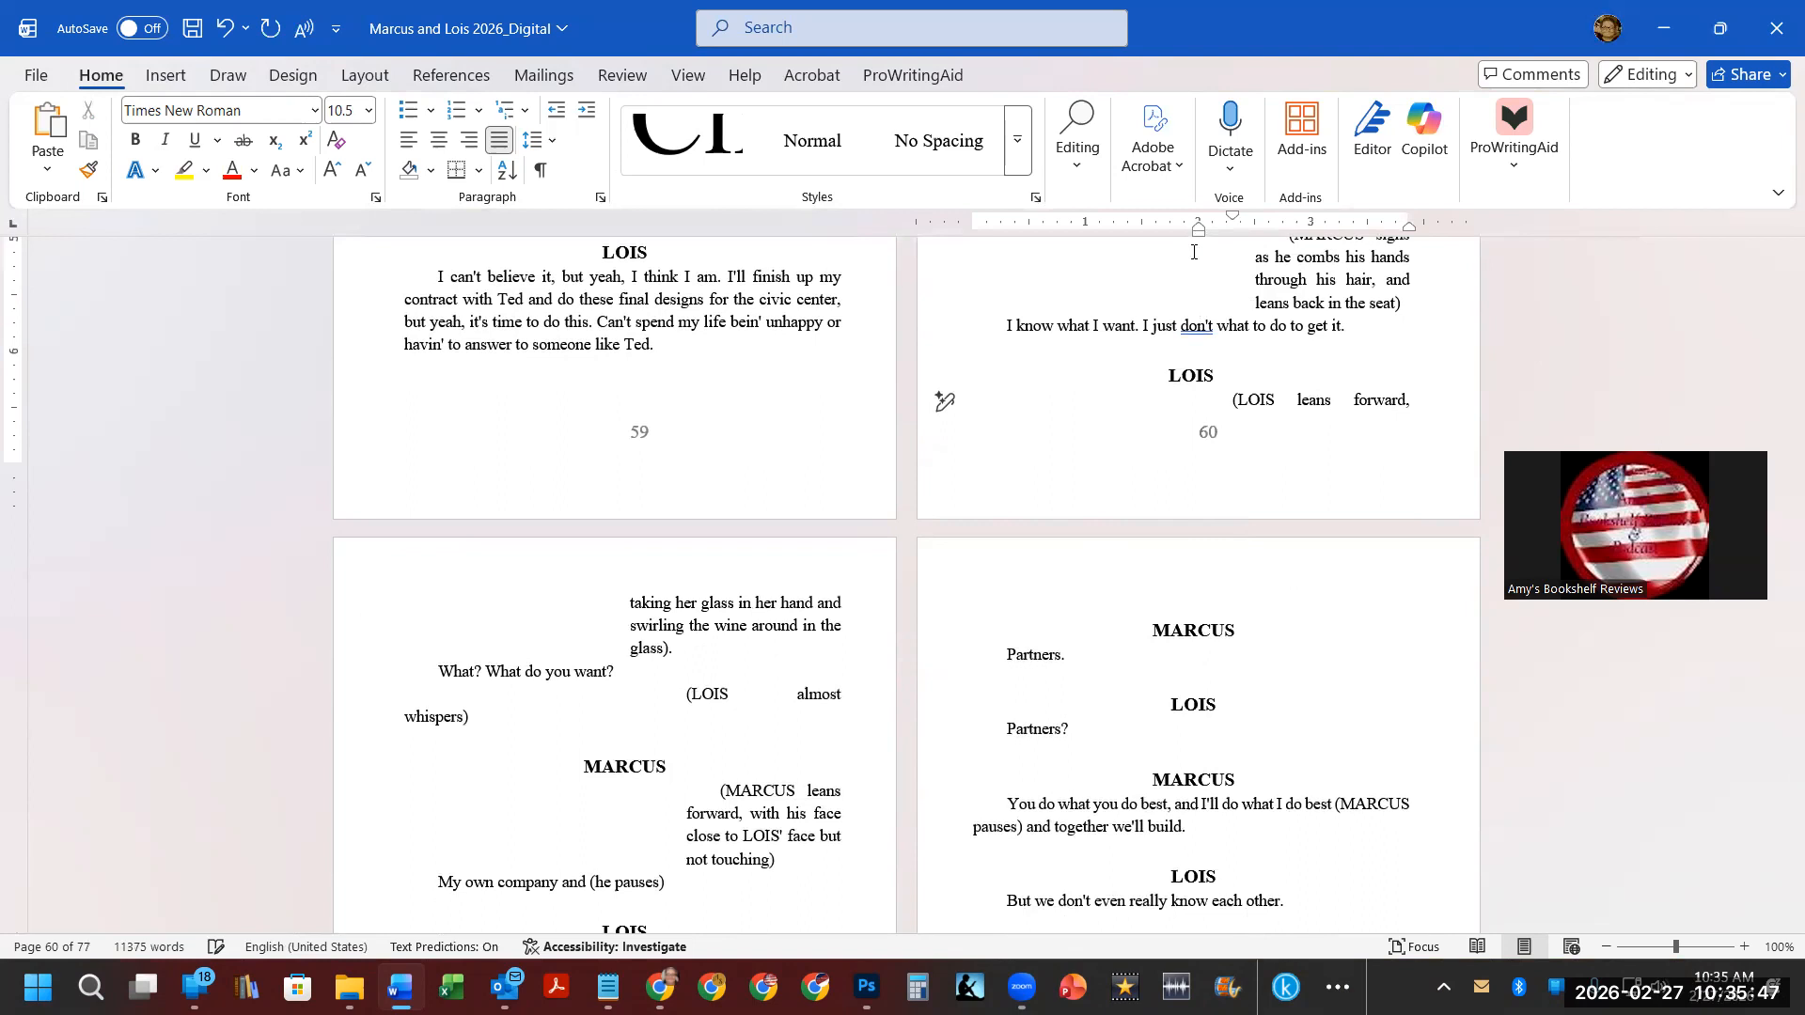
Delete the blank page before the "Titles written by Amy Shannon" page.
{"action": "scroll", "coordinate": [1173, 396], "scroll_direction": "down", "scroll_amount": 13}
{"action": "scroll", "coordinate": [1173, 397], "scroll_direction": "down", "scroll_amount": 13}
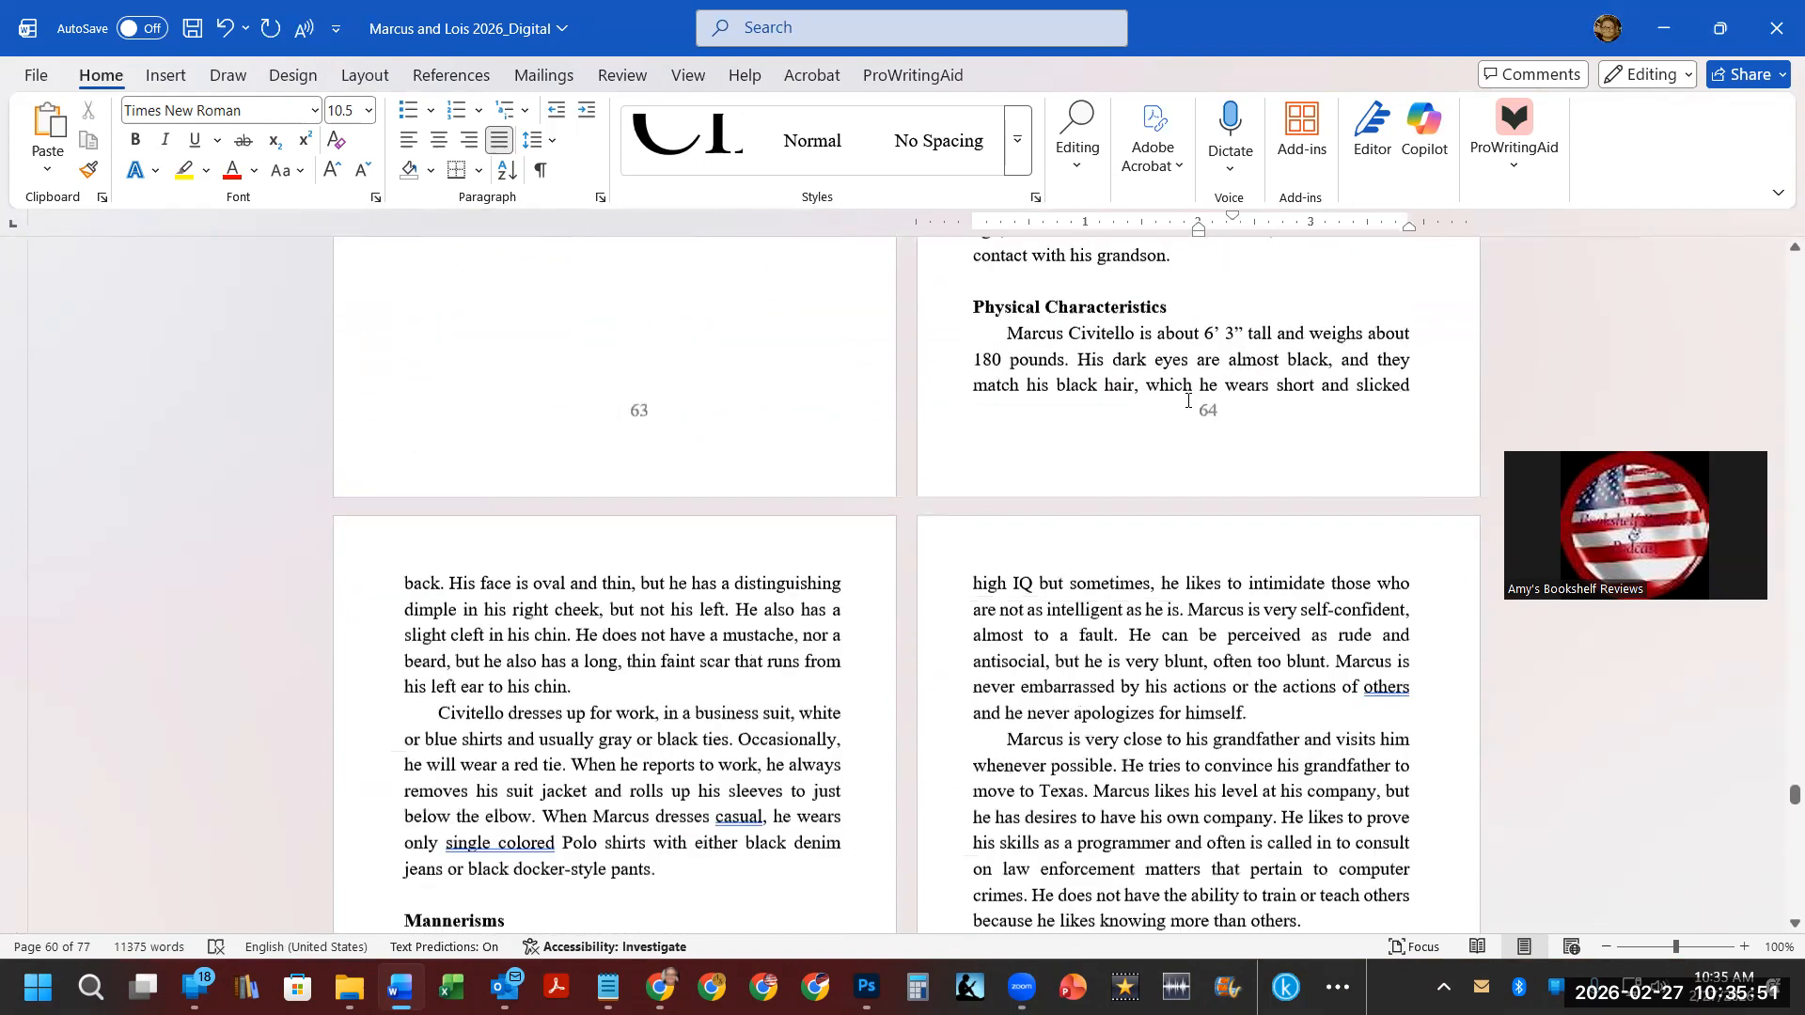
{"action": "scroll", "coordinate": [1187, 401], "scroll_direction": "down", "scroll_amount": 7}
{"action": "scroll", "coordinate": [1188, 404], "scroll_direction": "down", "scroll_amount": 15}
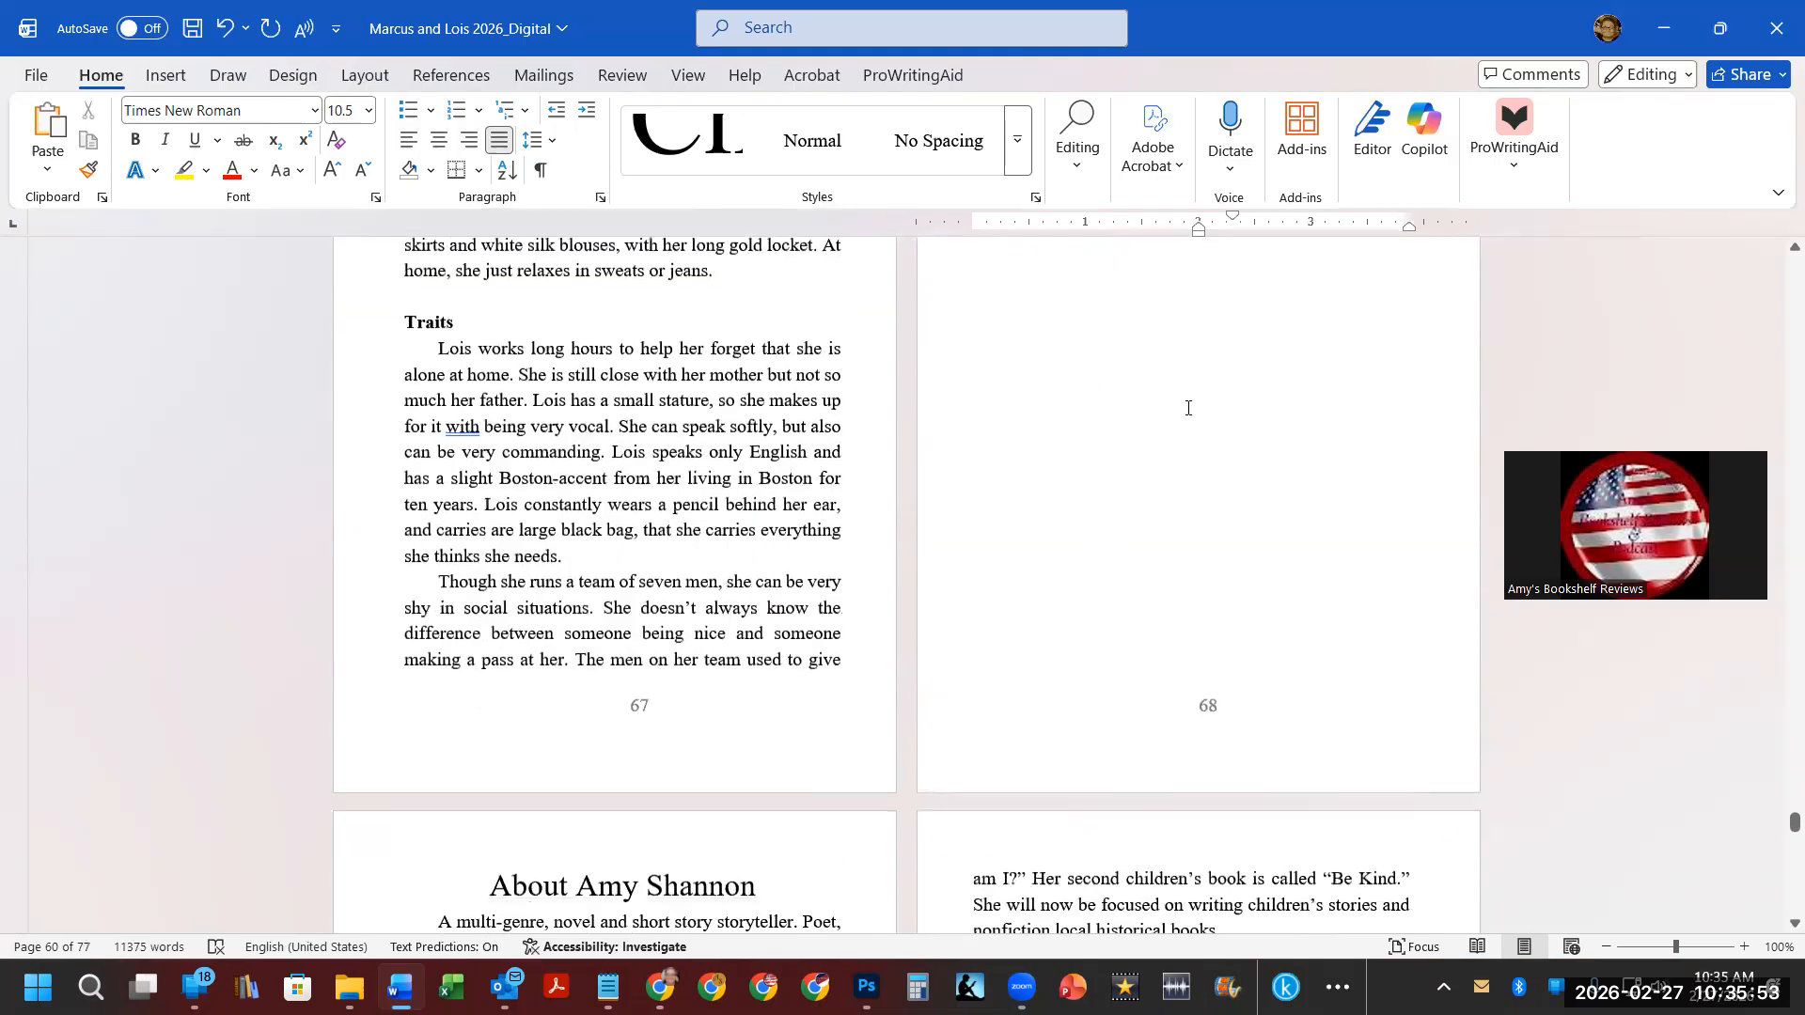
{"action": "scroll", "coordinate": [1189, 417], "scroll_direction": "down", "scroll_amount": 14}
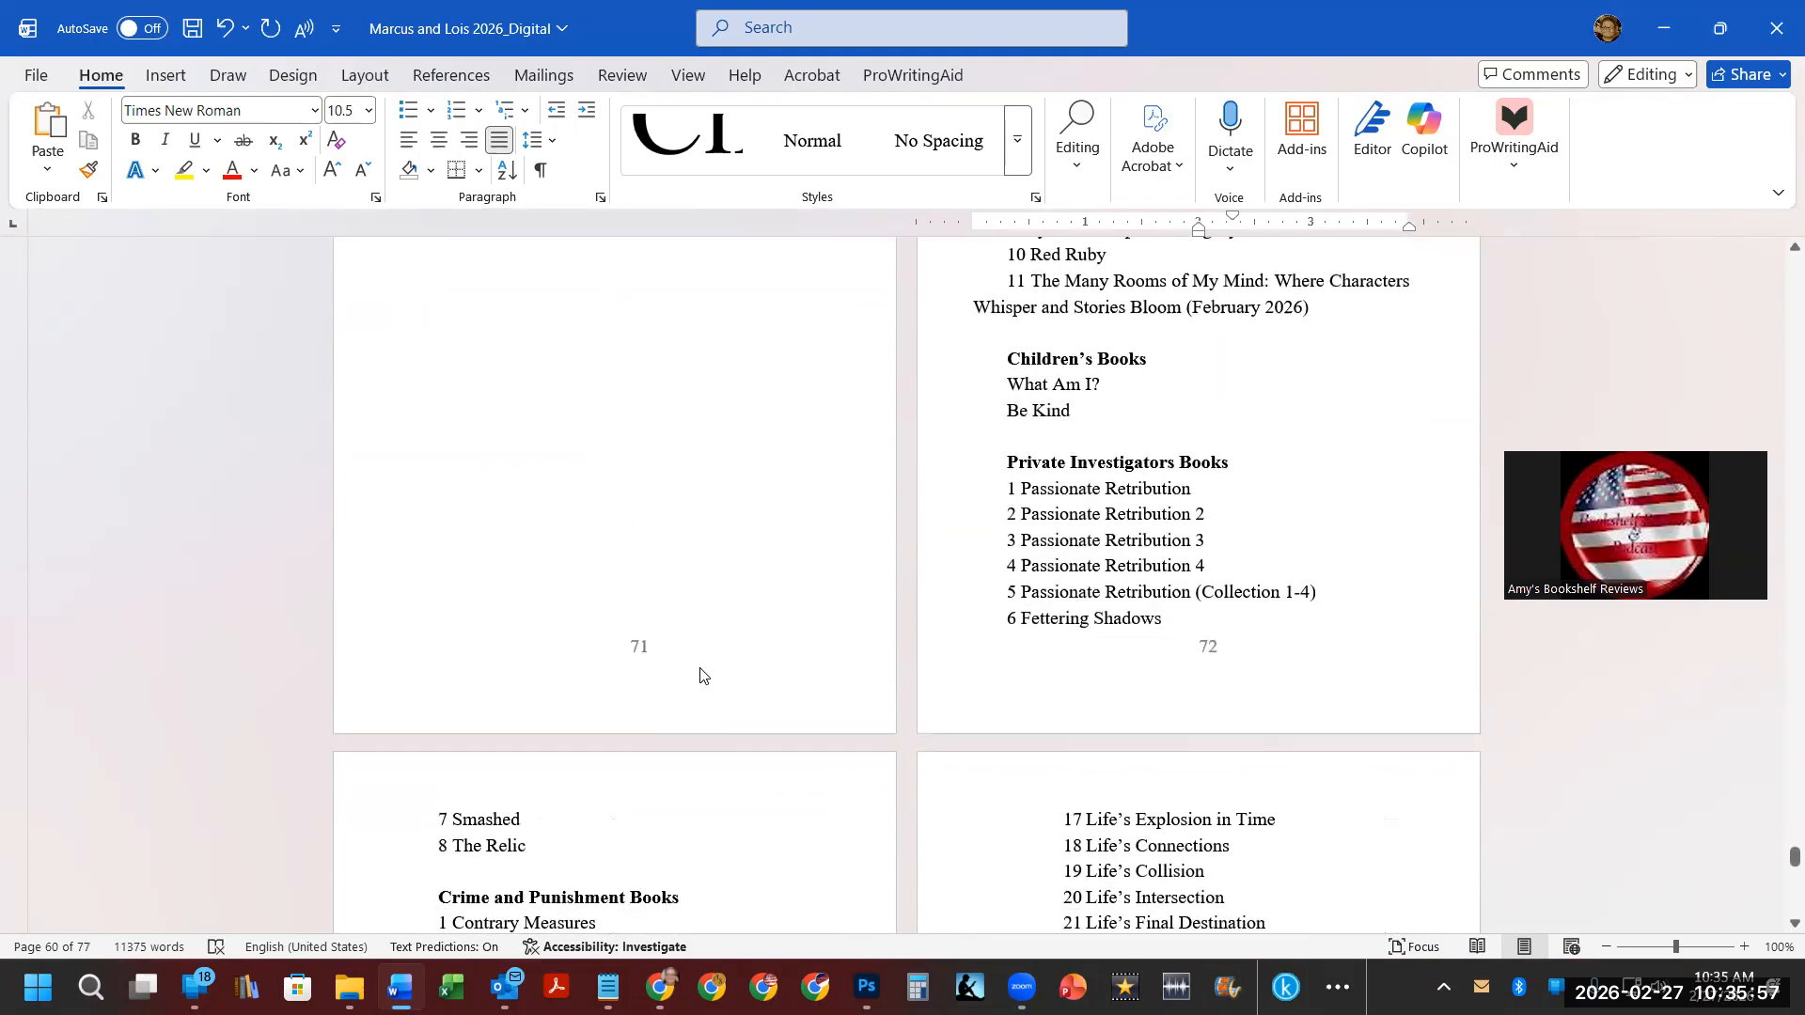
{"action": "scroll", "coordinate": [698, 664], "scroll_direction": "up", "scroll_amount": 10}
{"action": "left_click", "coordinate": [441, 648]}
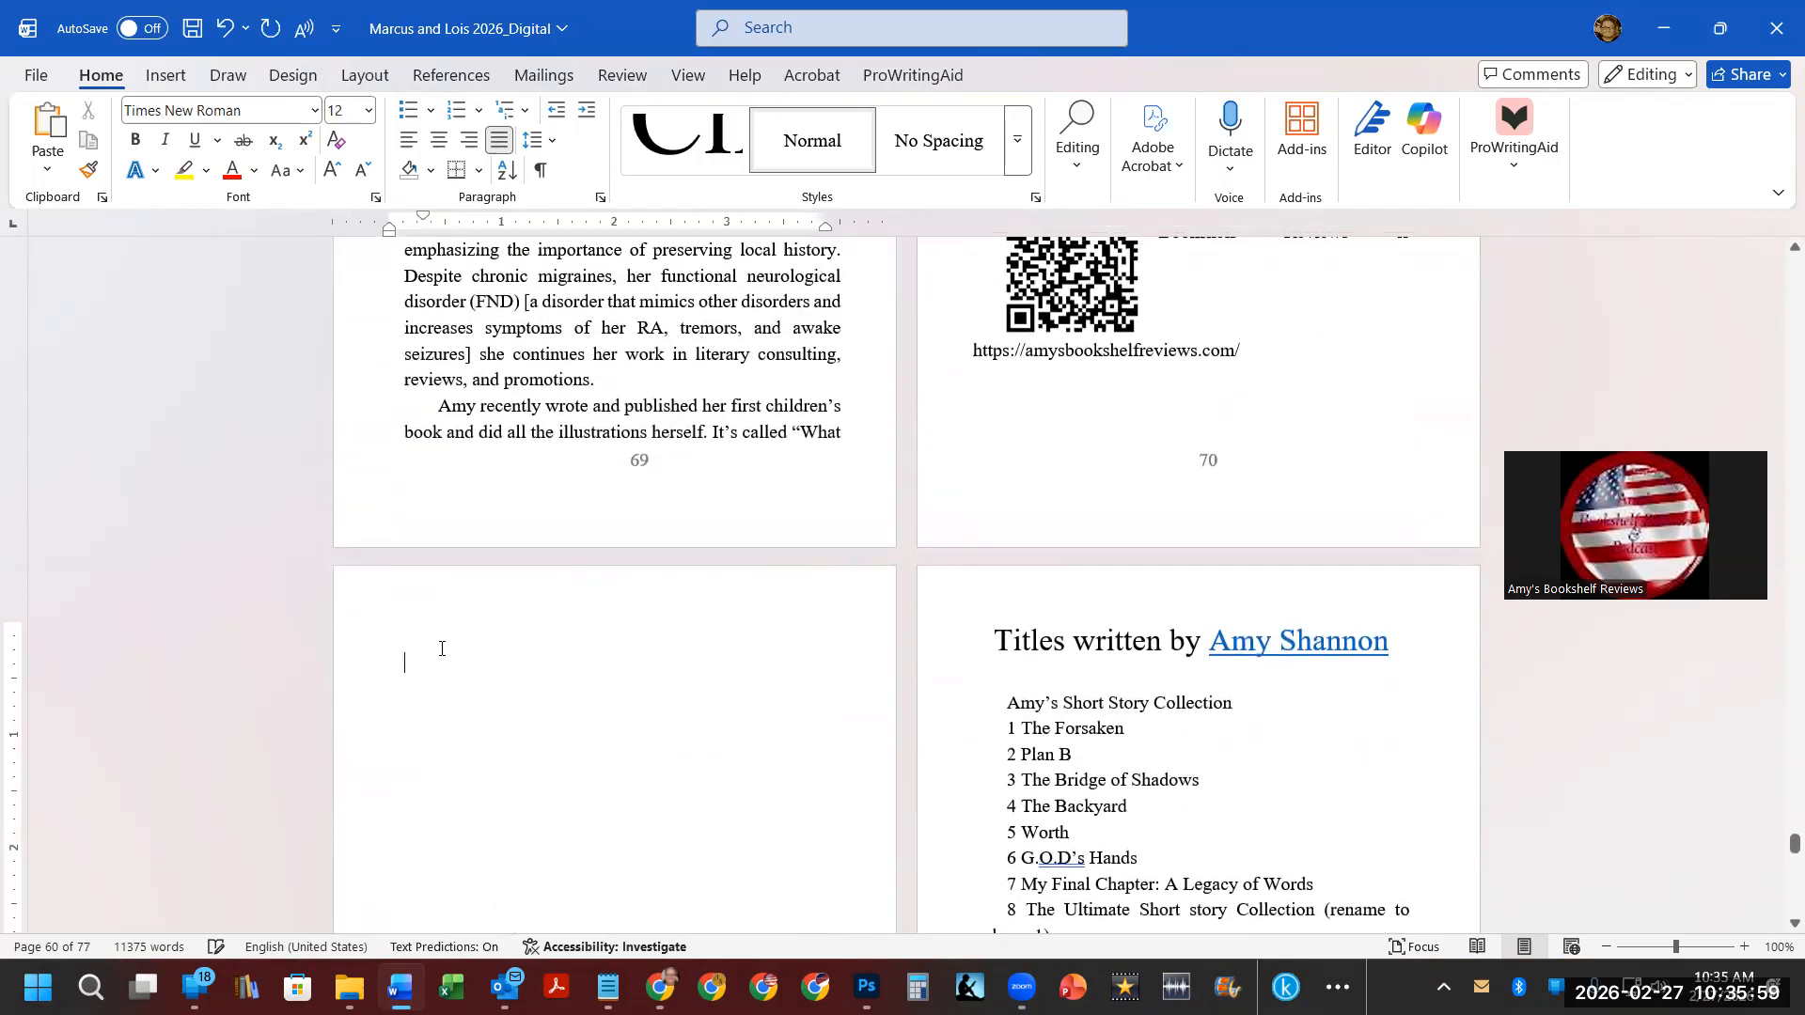
{"action": "key", "text": "Delete"}
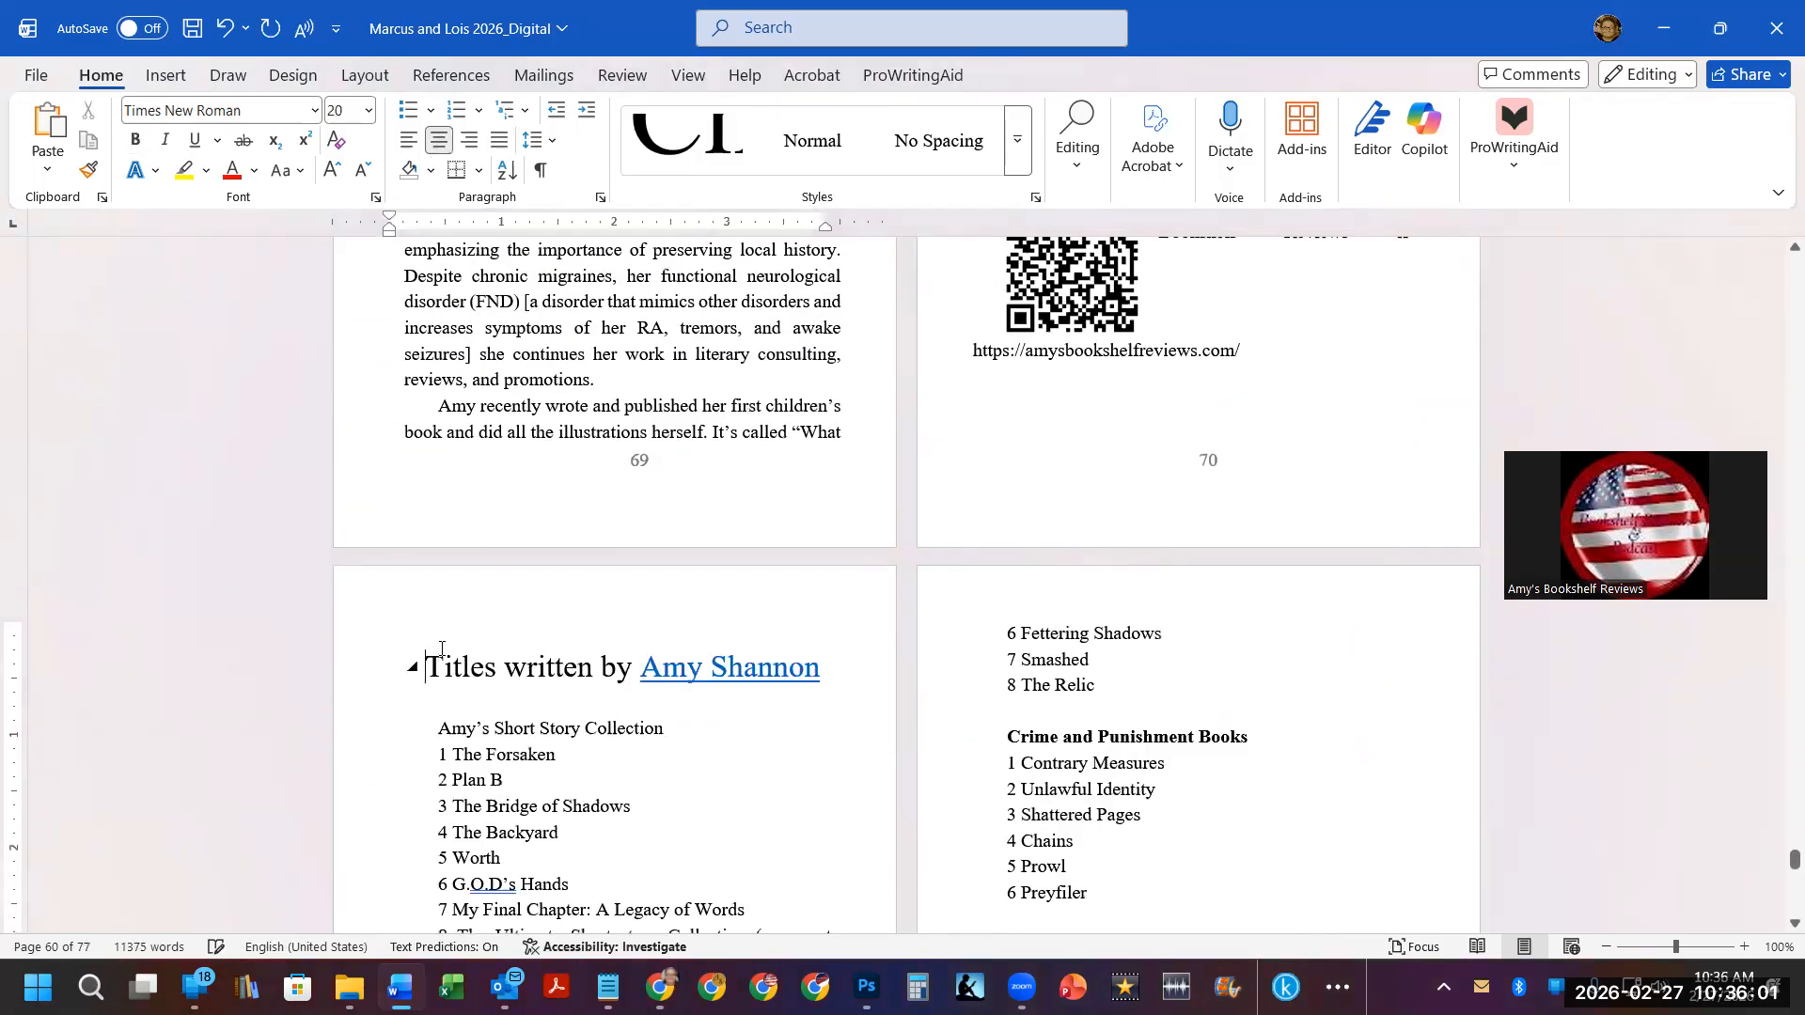
Save the document under the new name "Marcus and Lois 2026_print".
{"action": "scroll", "coordinate": [549, 637], "scroll_direction": "down", "scroll_amount": 10}
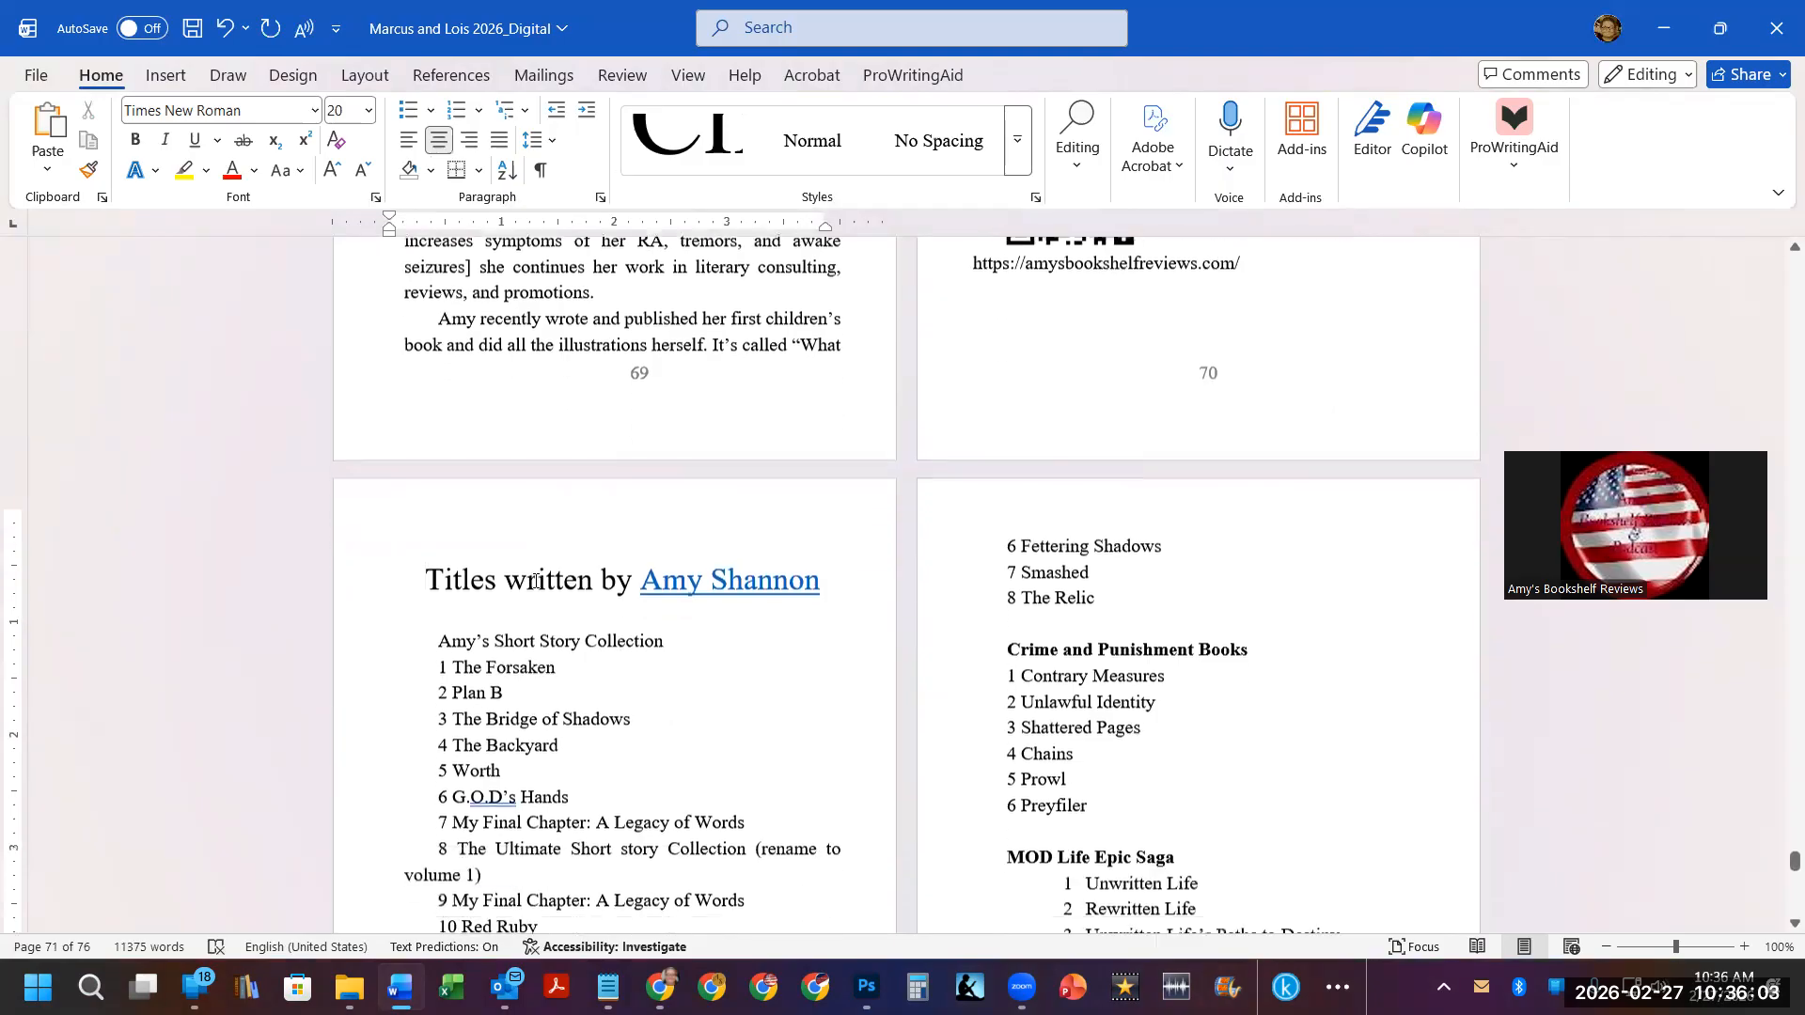
{"action": "scroll", "coordinate": [532, 576], "scroll_direction": "down", "scroll_amount": 15}
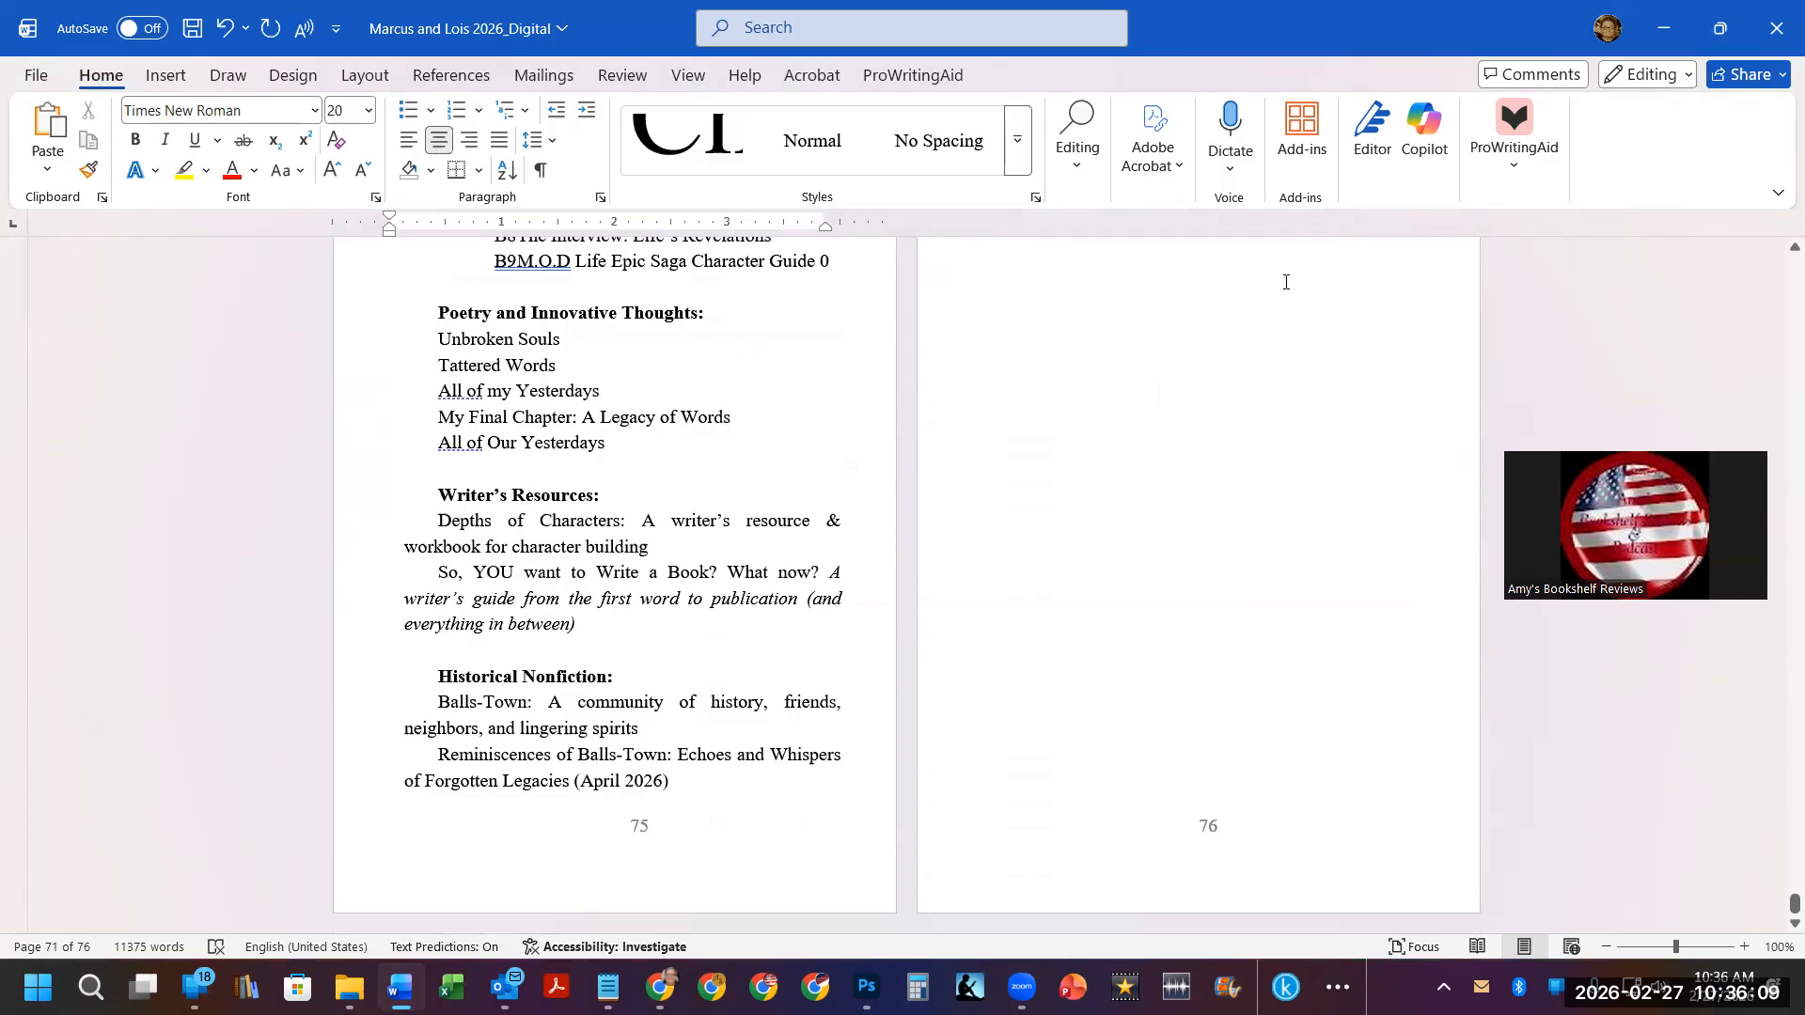
{"action": "left_click", "coordinate": [1200, 434]}
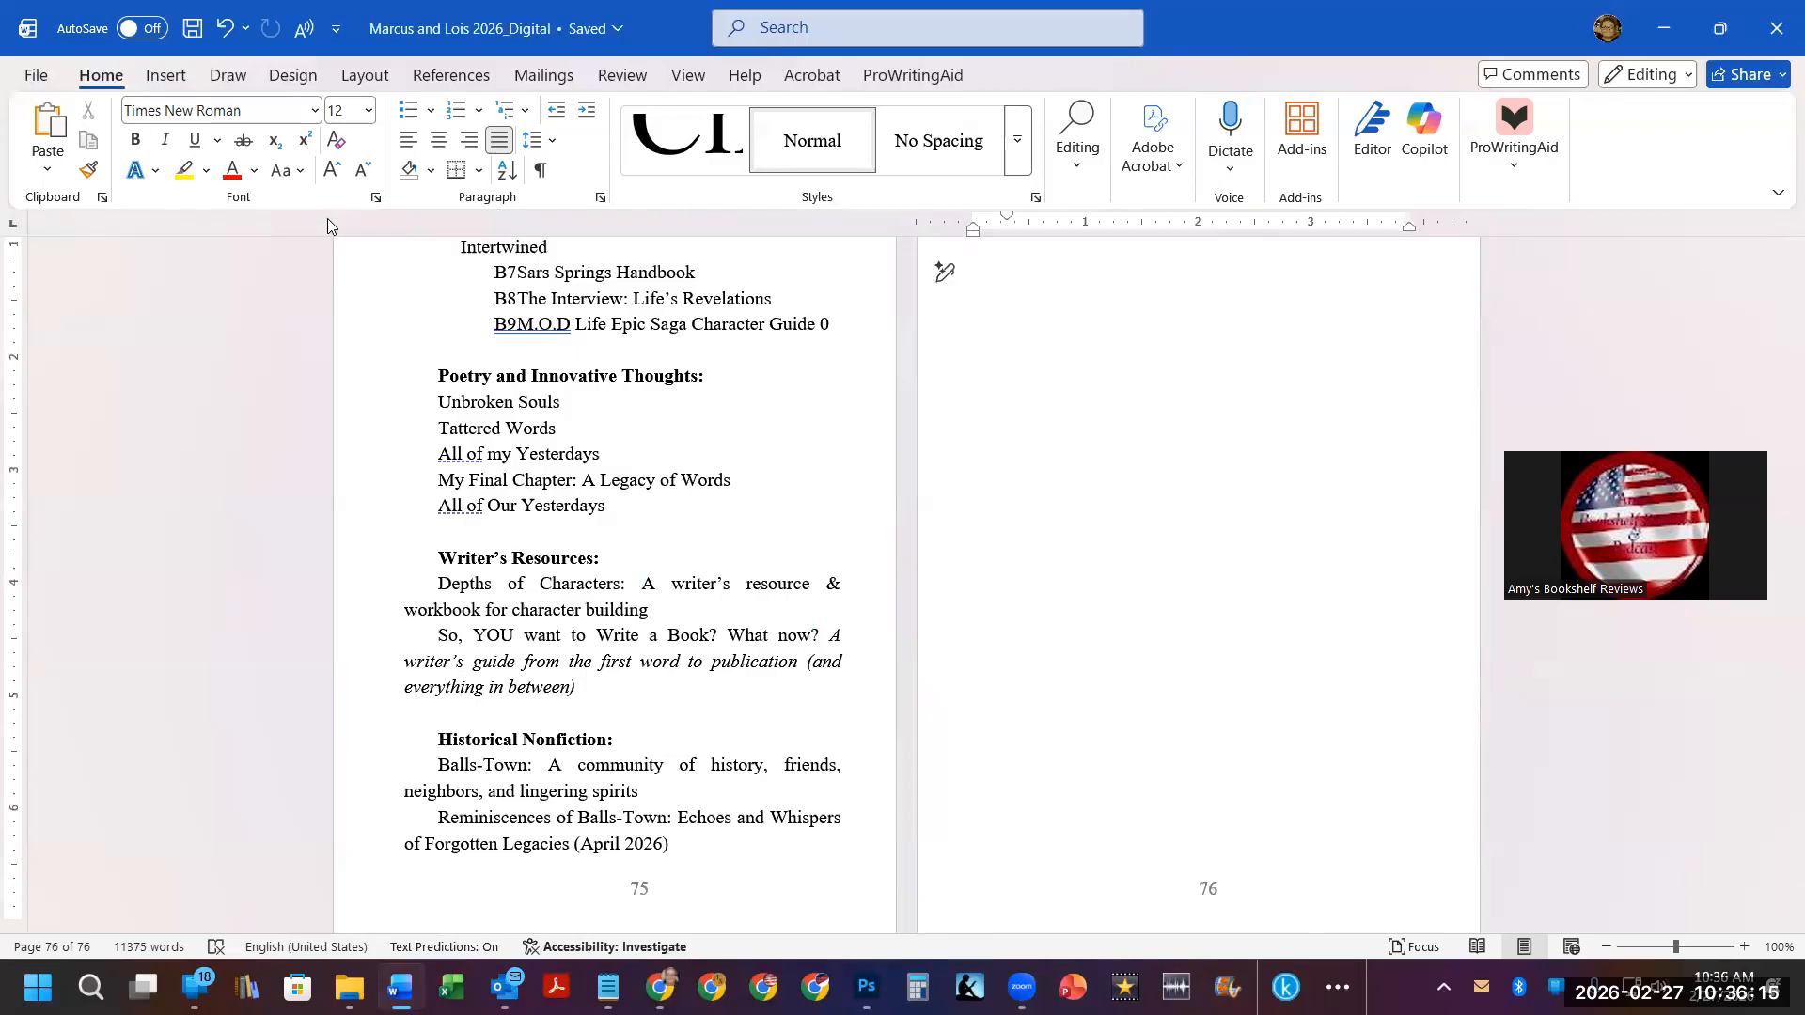
{"action": "left_click", "coordinate": [35, 75]}
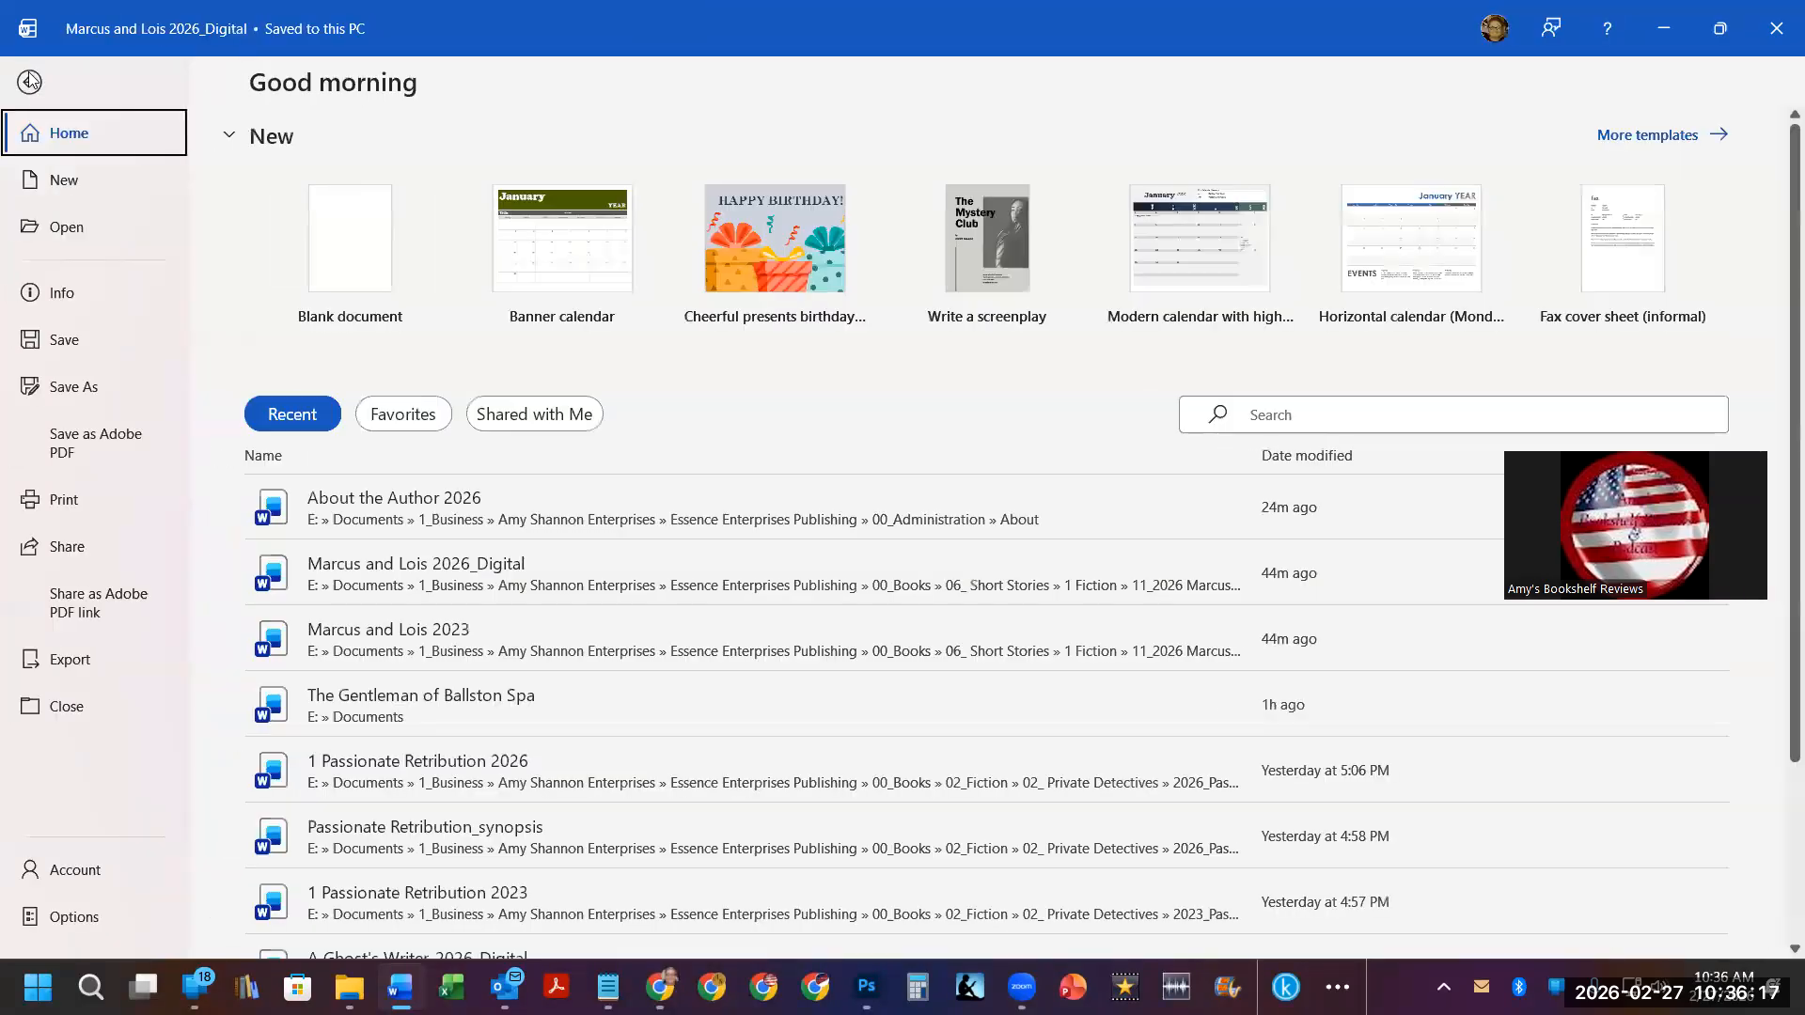
{"action": "left_click", "coordinate": [72, 387]}
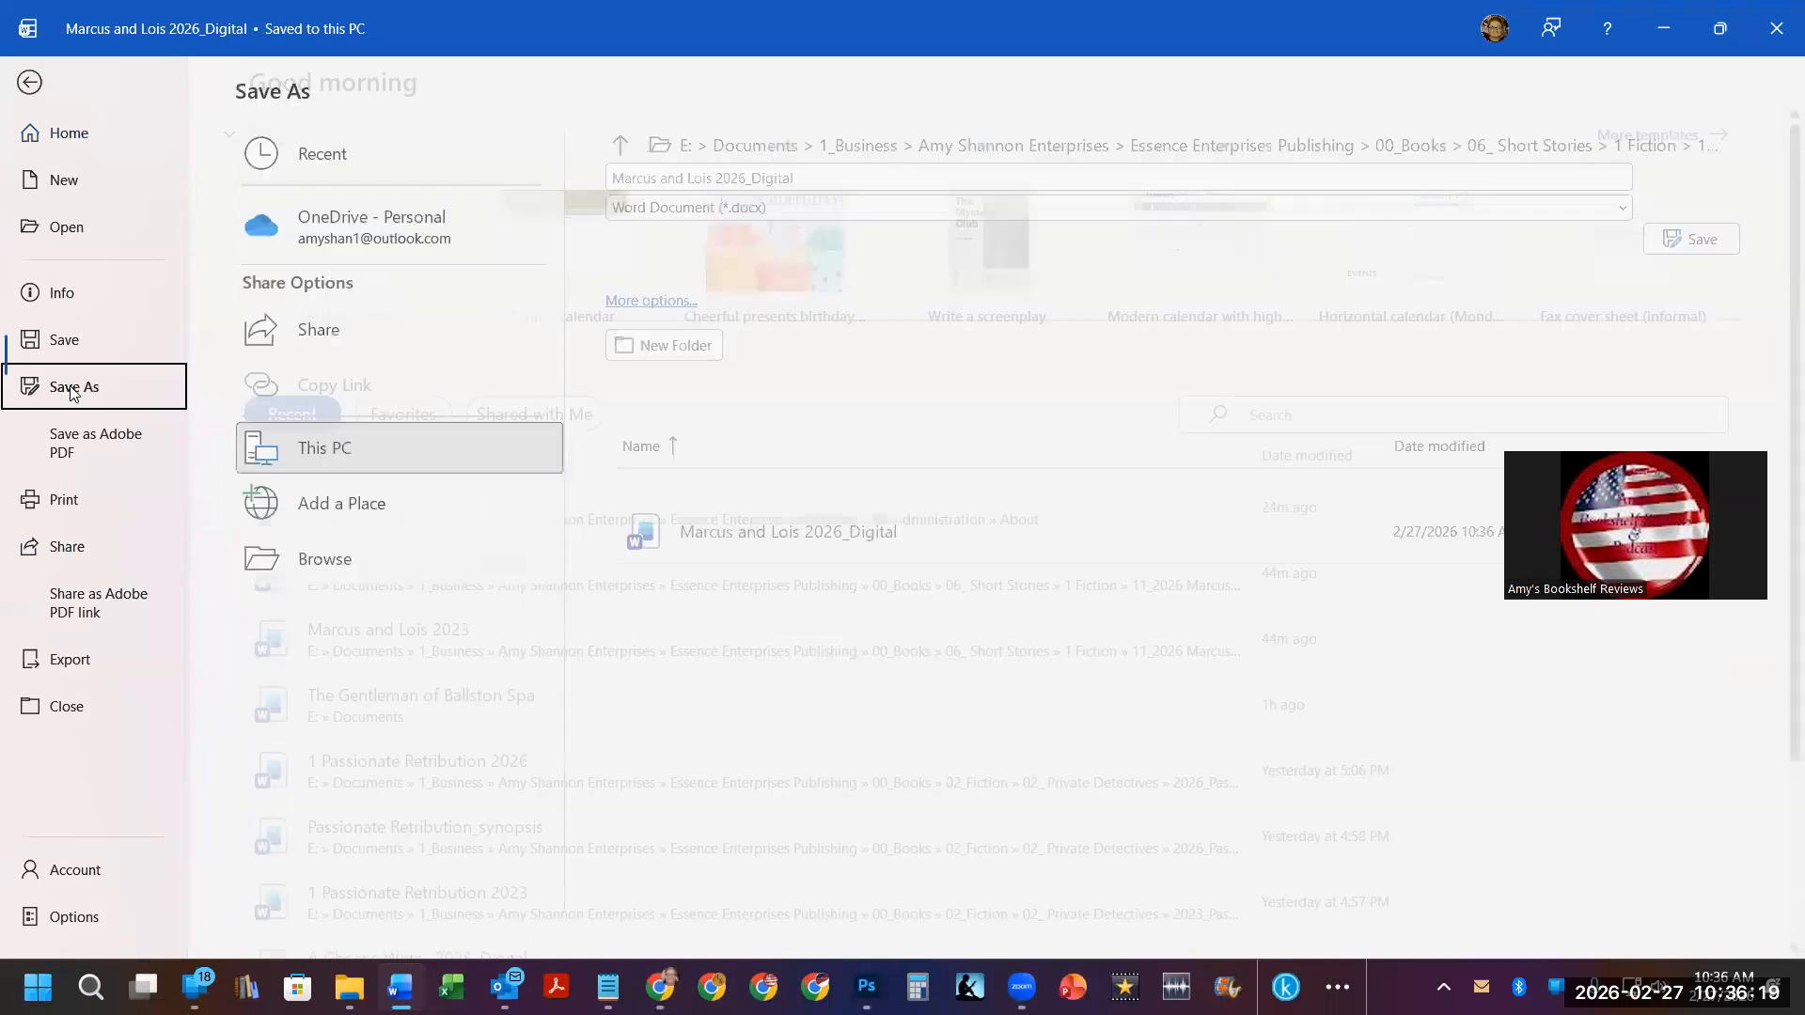
{"action": "left_click", "coordinate": [782, 177]}
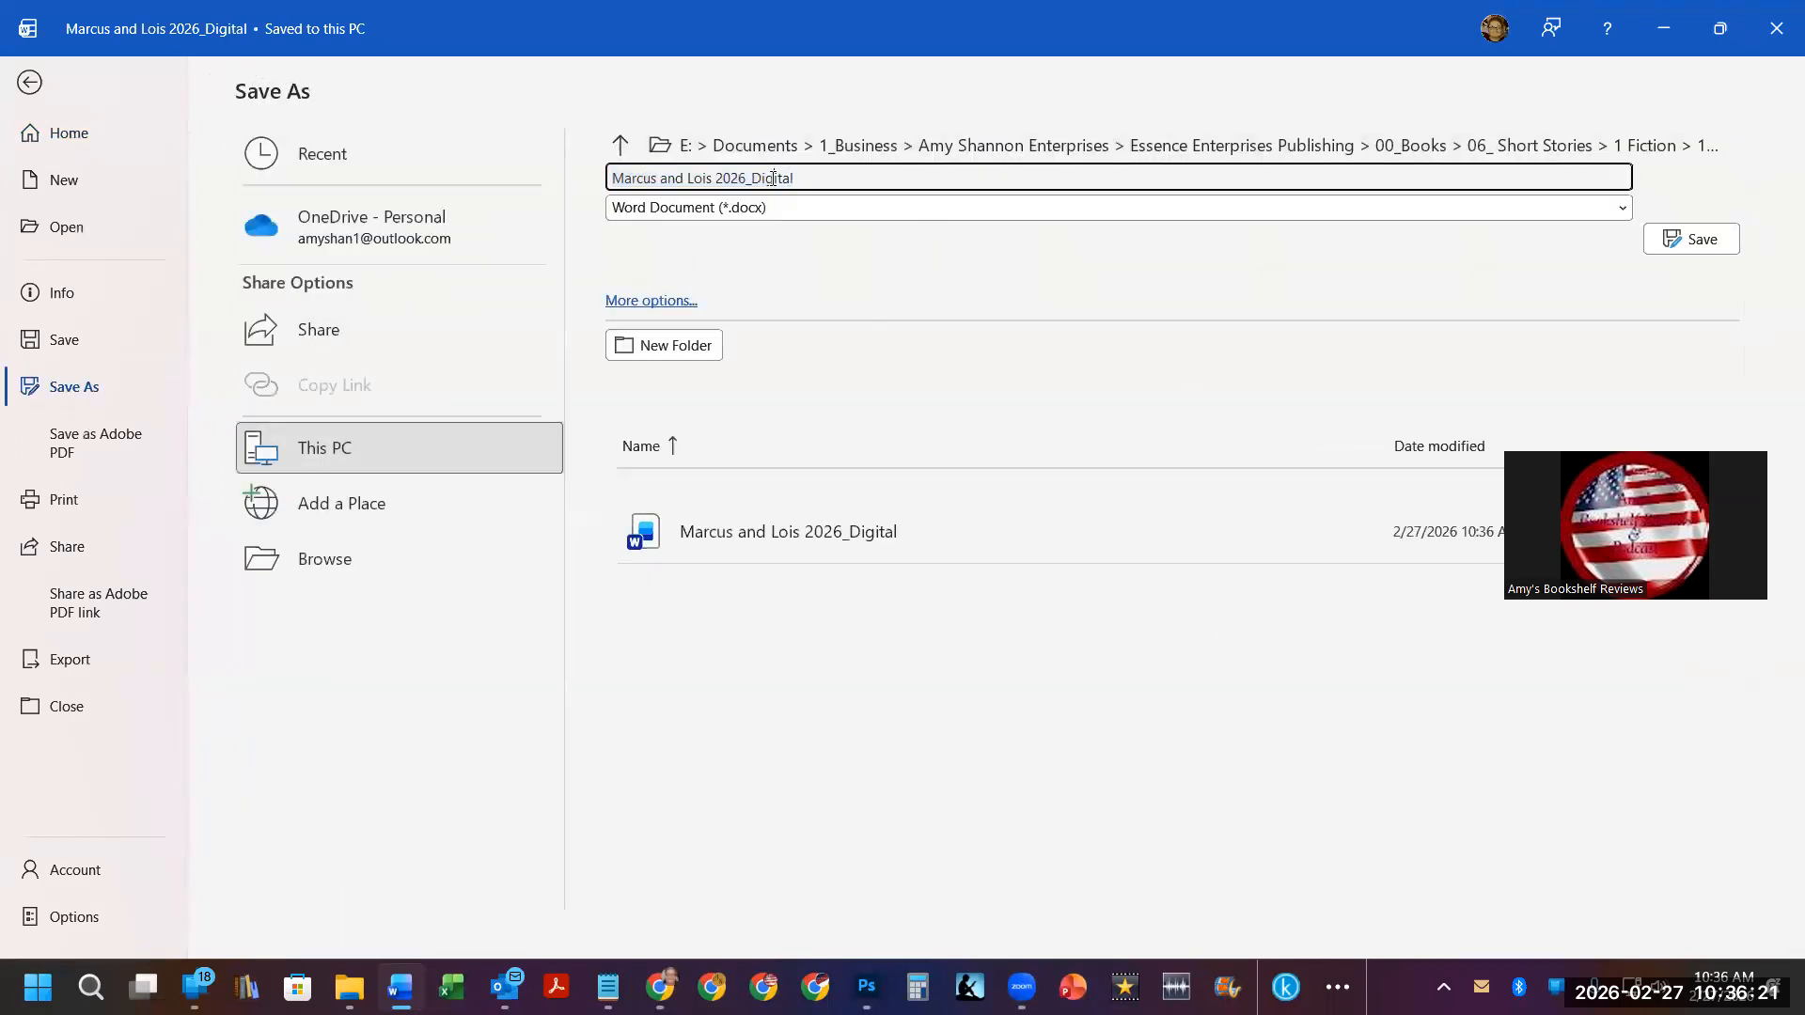
{"action": "double_click", "coordinate": [773, 178]}
{"action": "type", "text": "prin"}
{"action": "key", "text": "Return"}
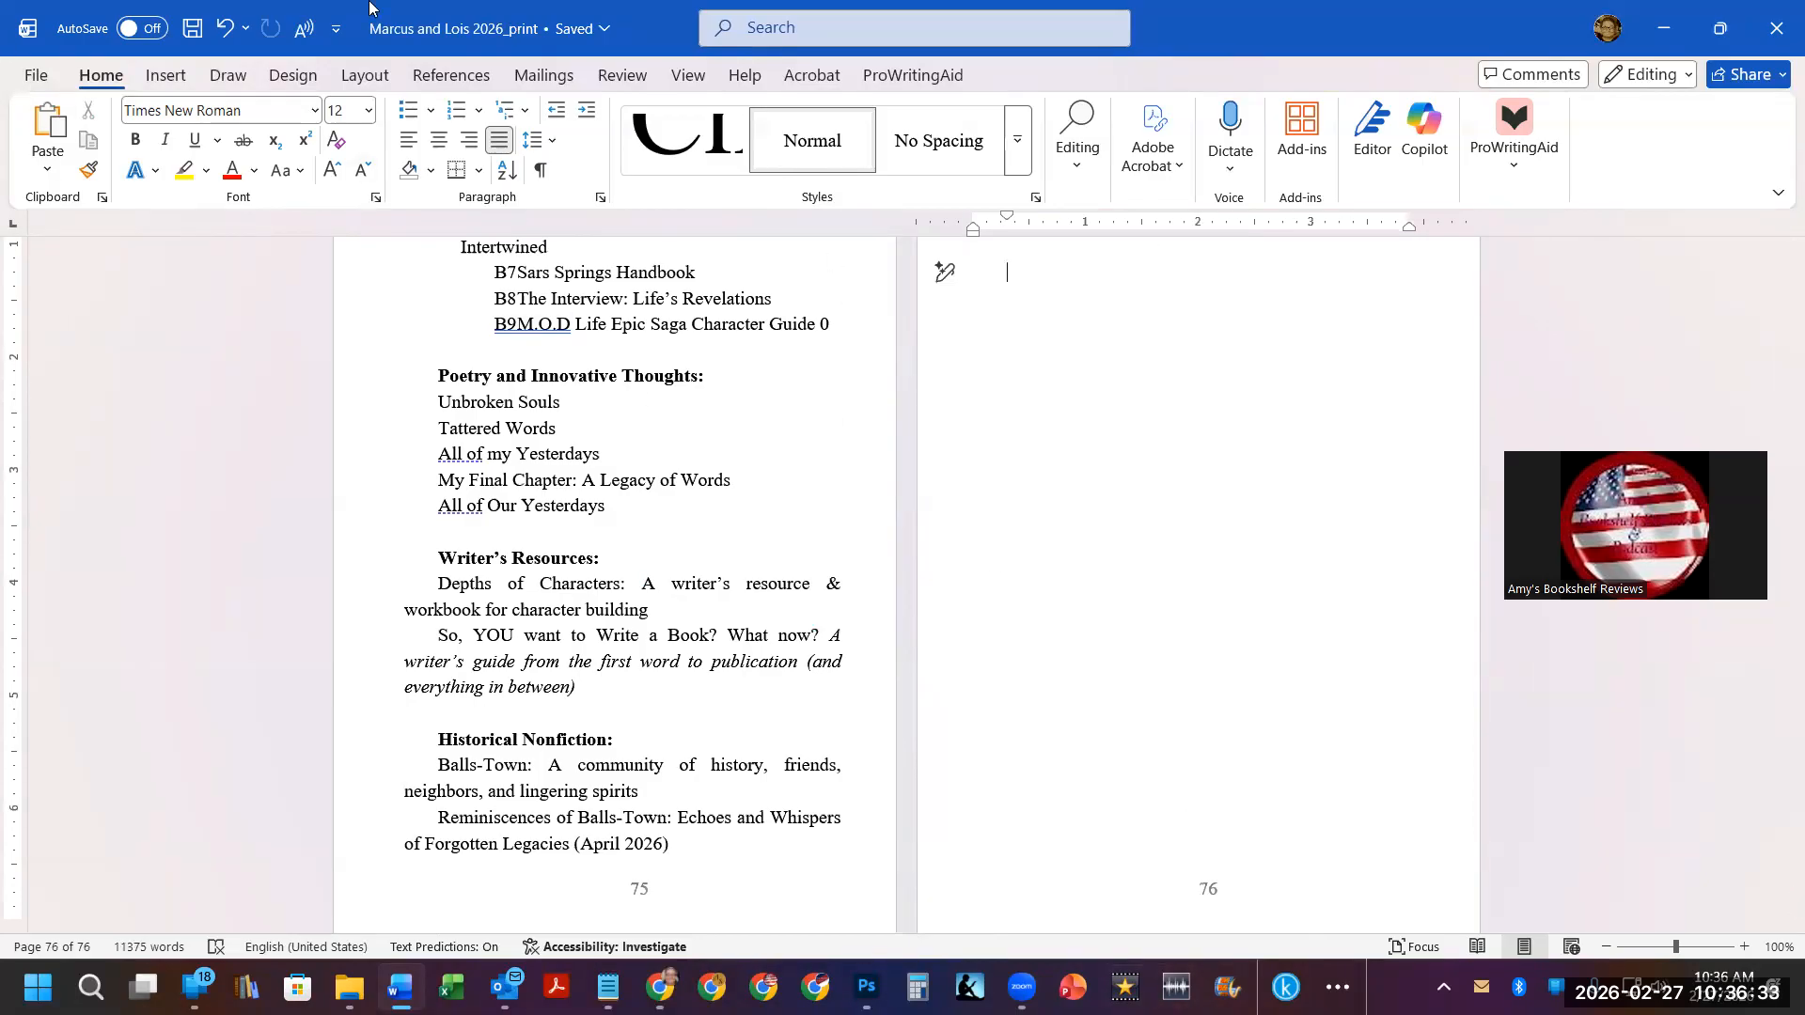
Export the document as an Adobe PDF named "Marcus and Lois 2026_print" into the Formatting folder.
{"action": "left_click", "coordinate": [31, 81]}
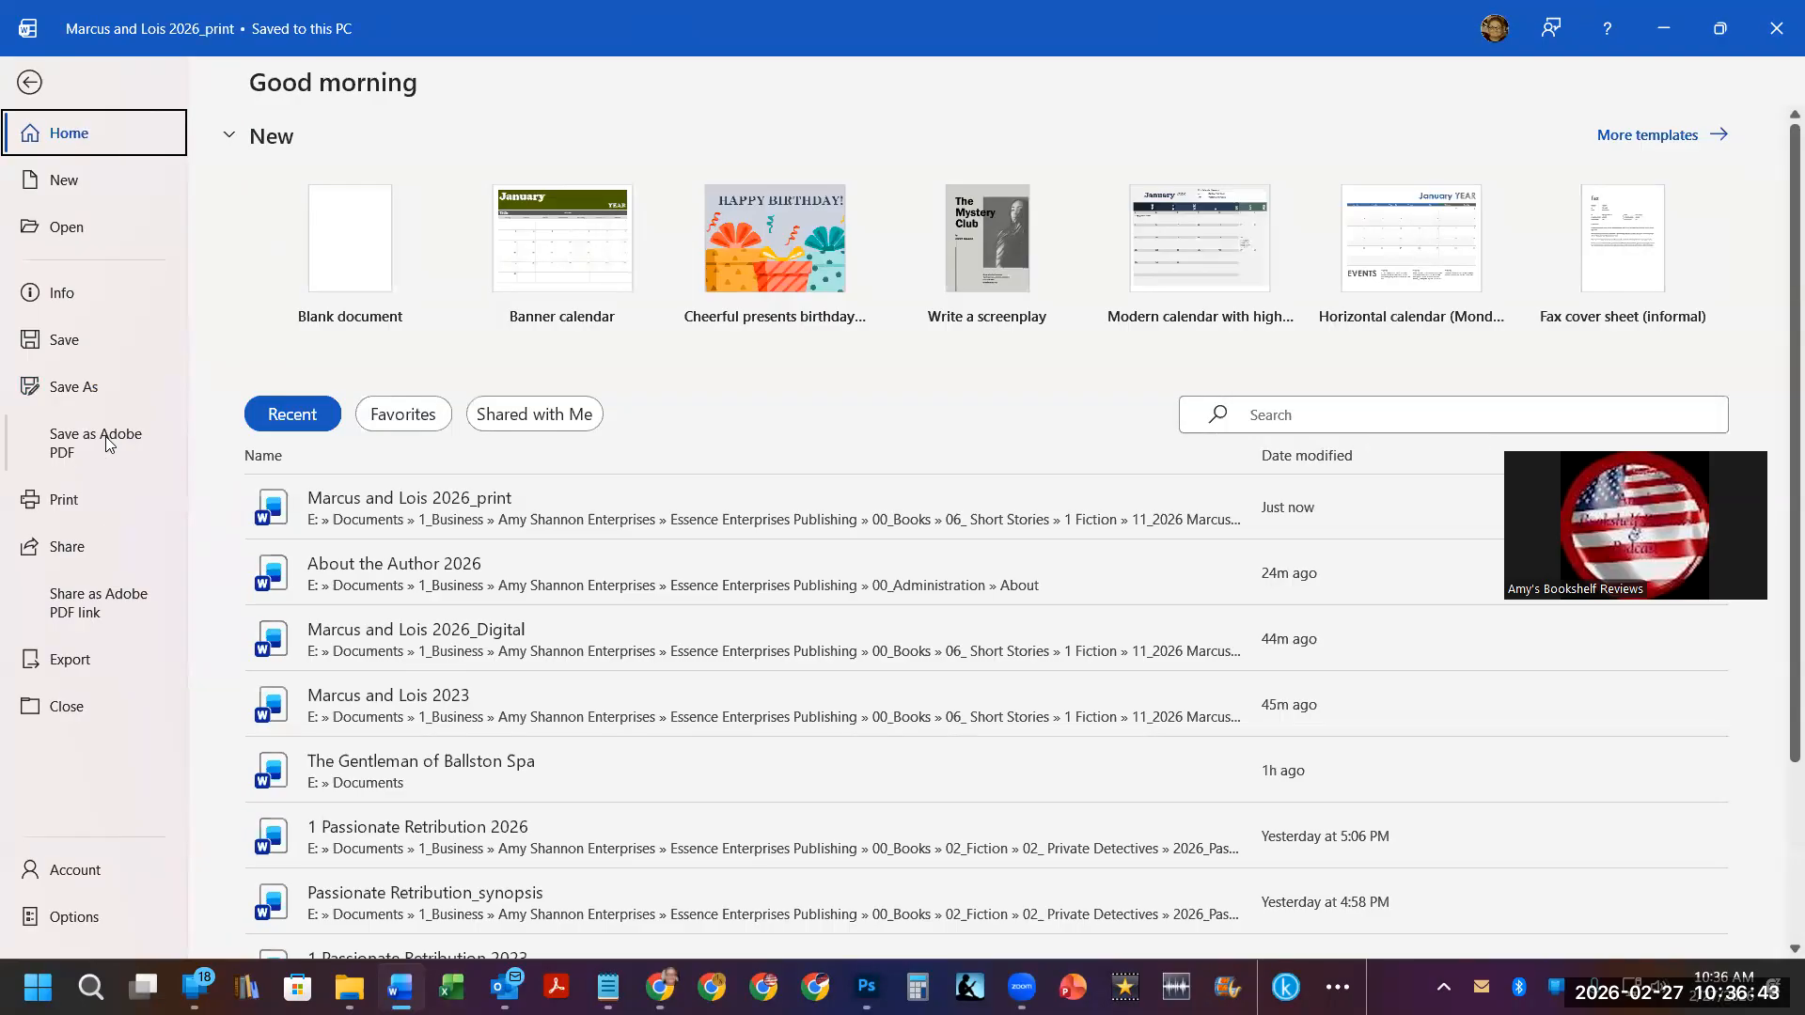
{"action": "left_click", "coordinate": [71, 669]}
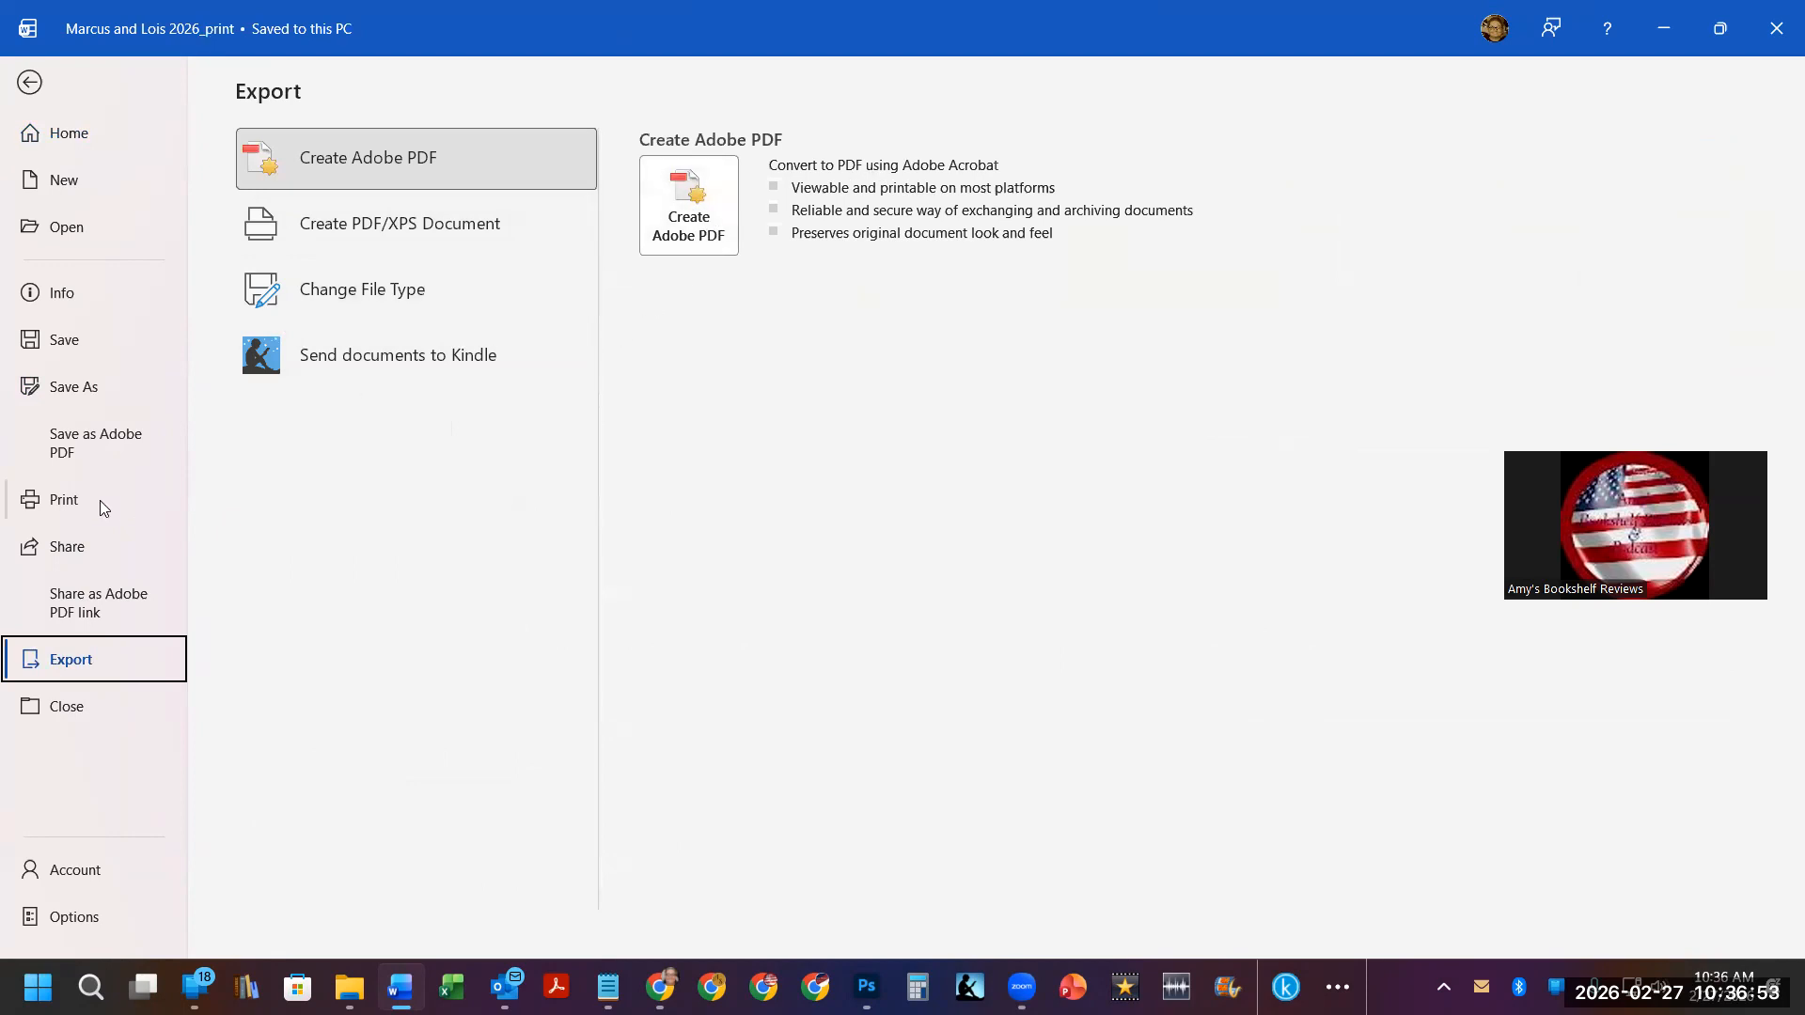
{"action": "left_click", "coordinate": [82, 447]}
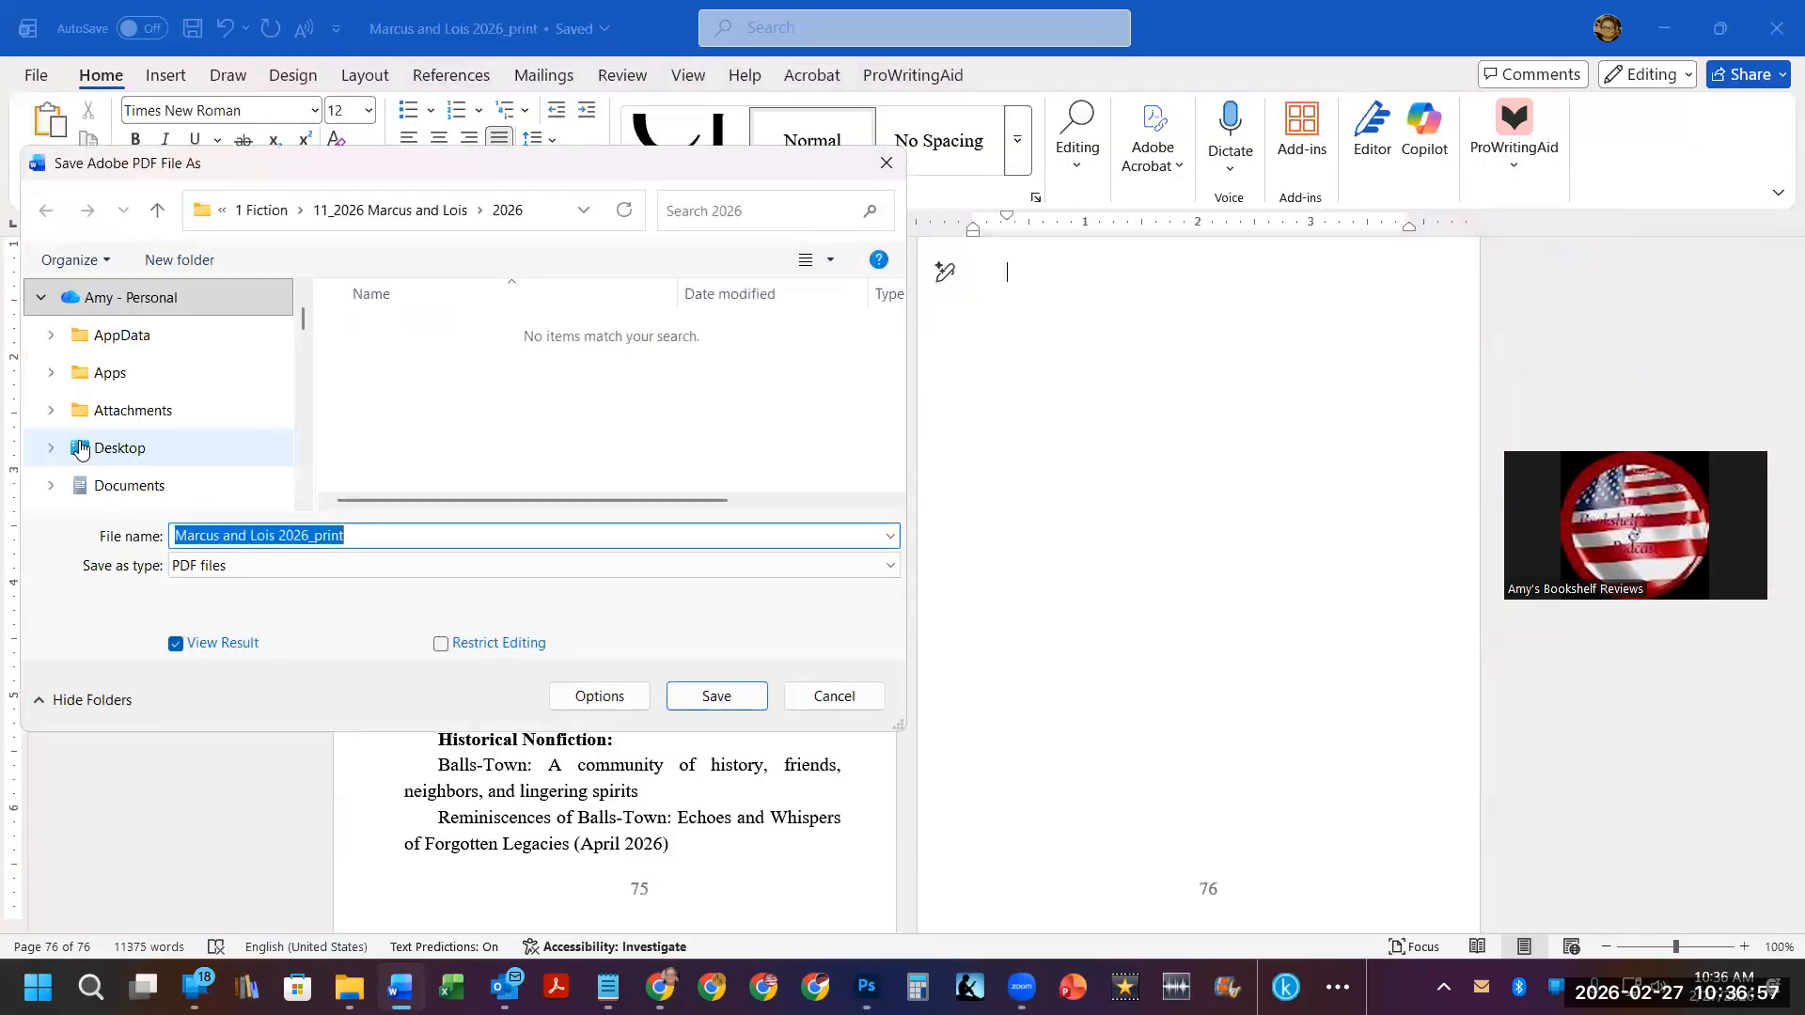
{"action": "left_click", "coordinate": [390, 209]}
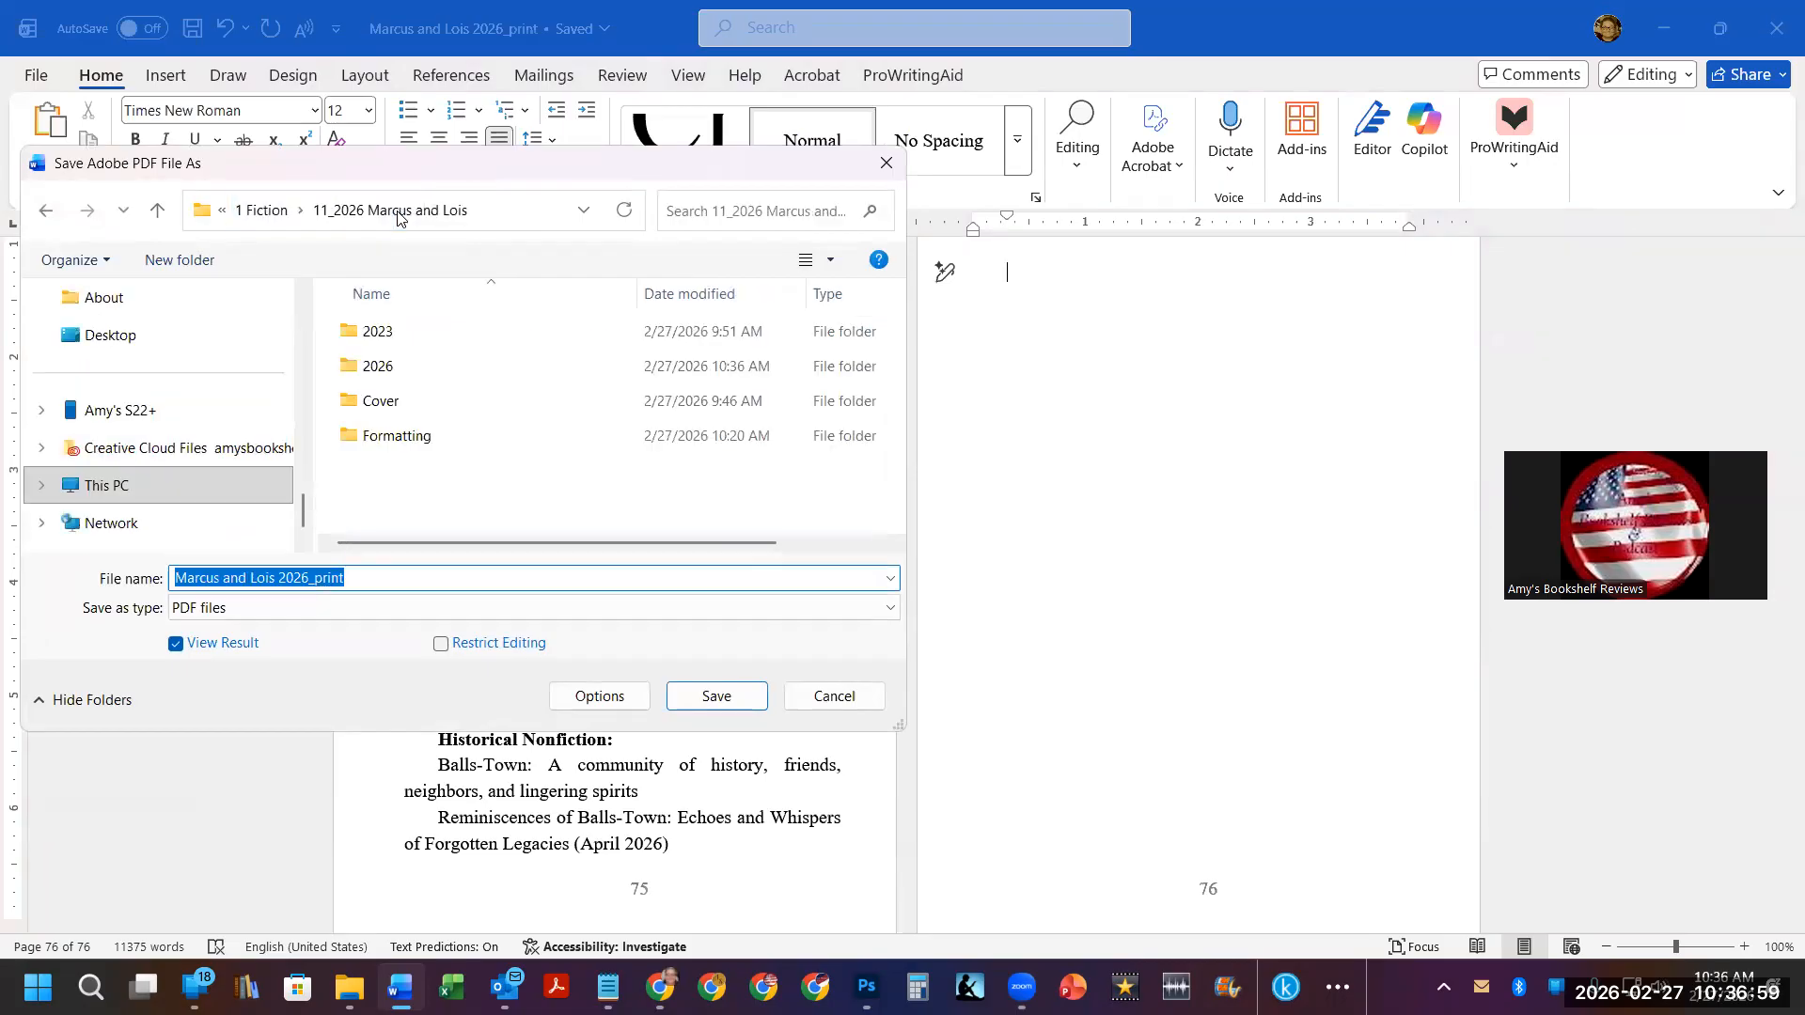
{"action": "double_click", "coordinate": [425, 444]}
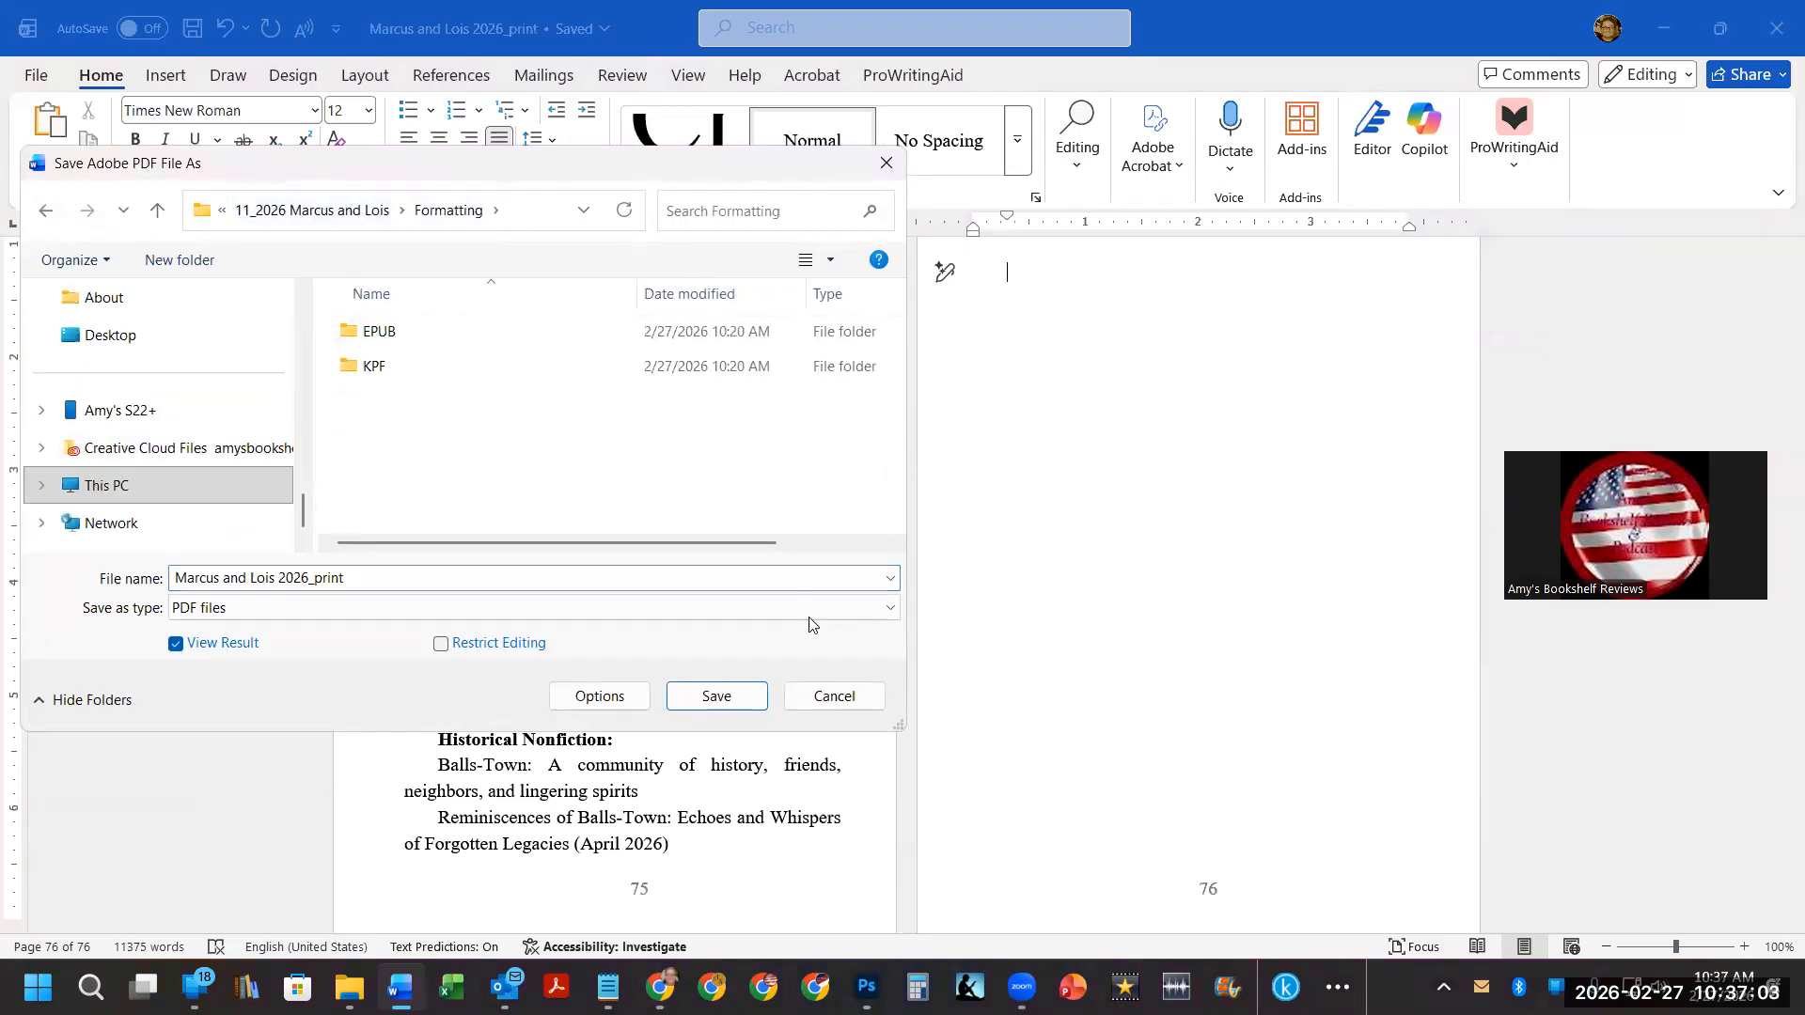
{"action": "left_click", "coordinate": [716, 700]}
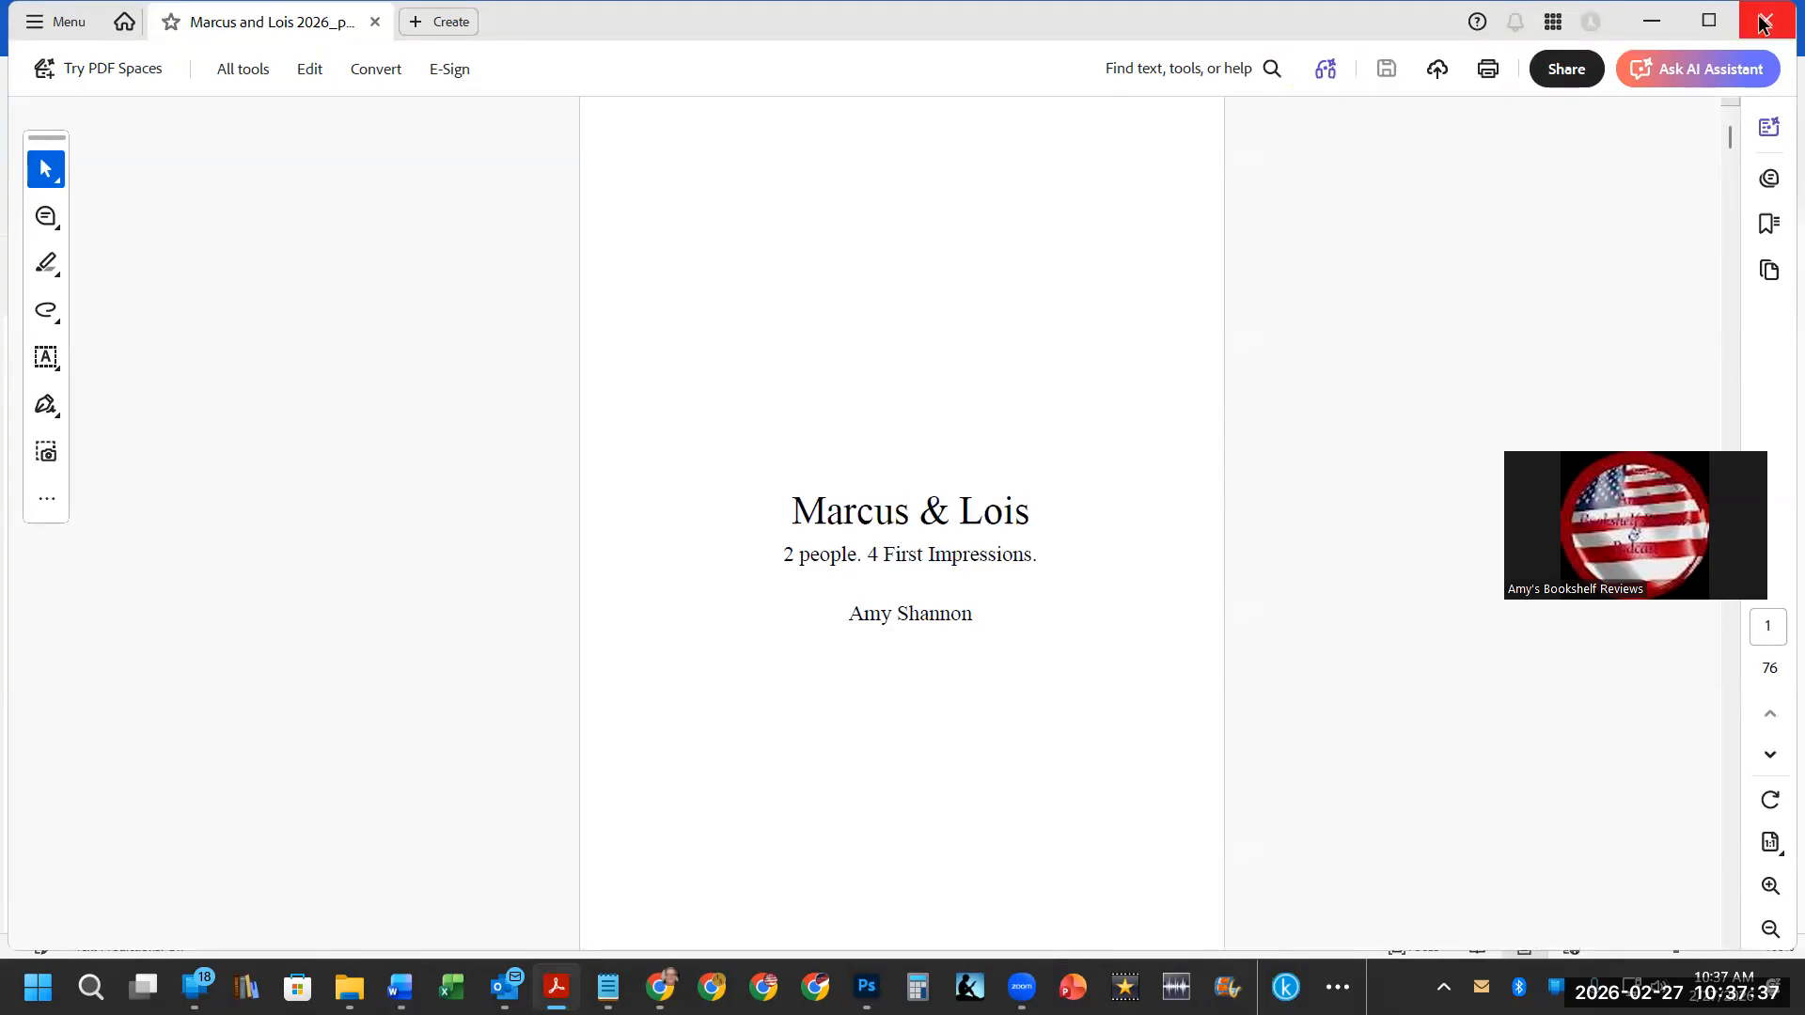
Scroll through the exported PDF to review its opening pages.
{"action": "scroll", "coordinate": [913, 544], "scroll_direction": "down", "scroll_amount": 10}
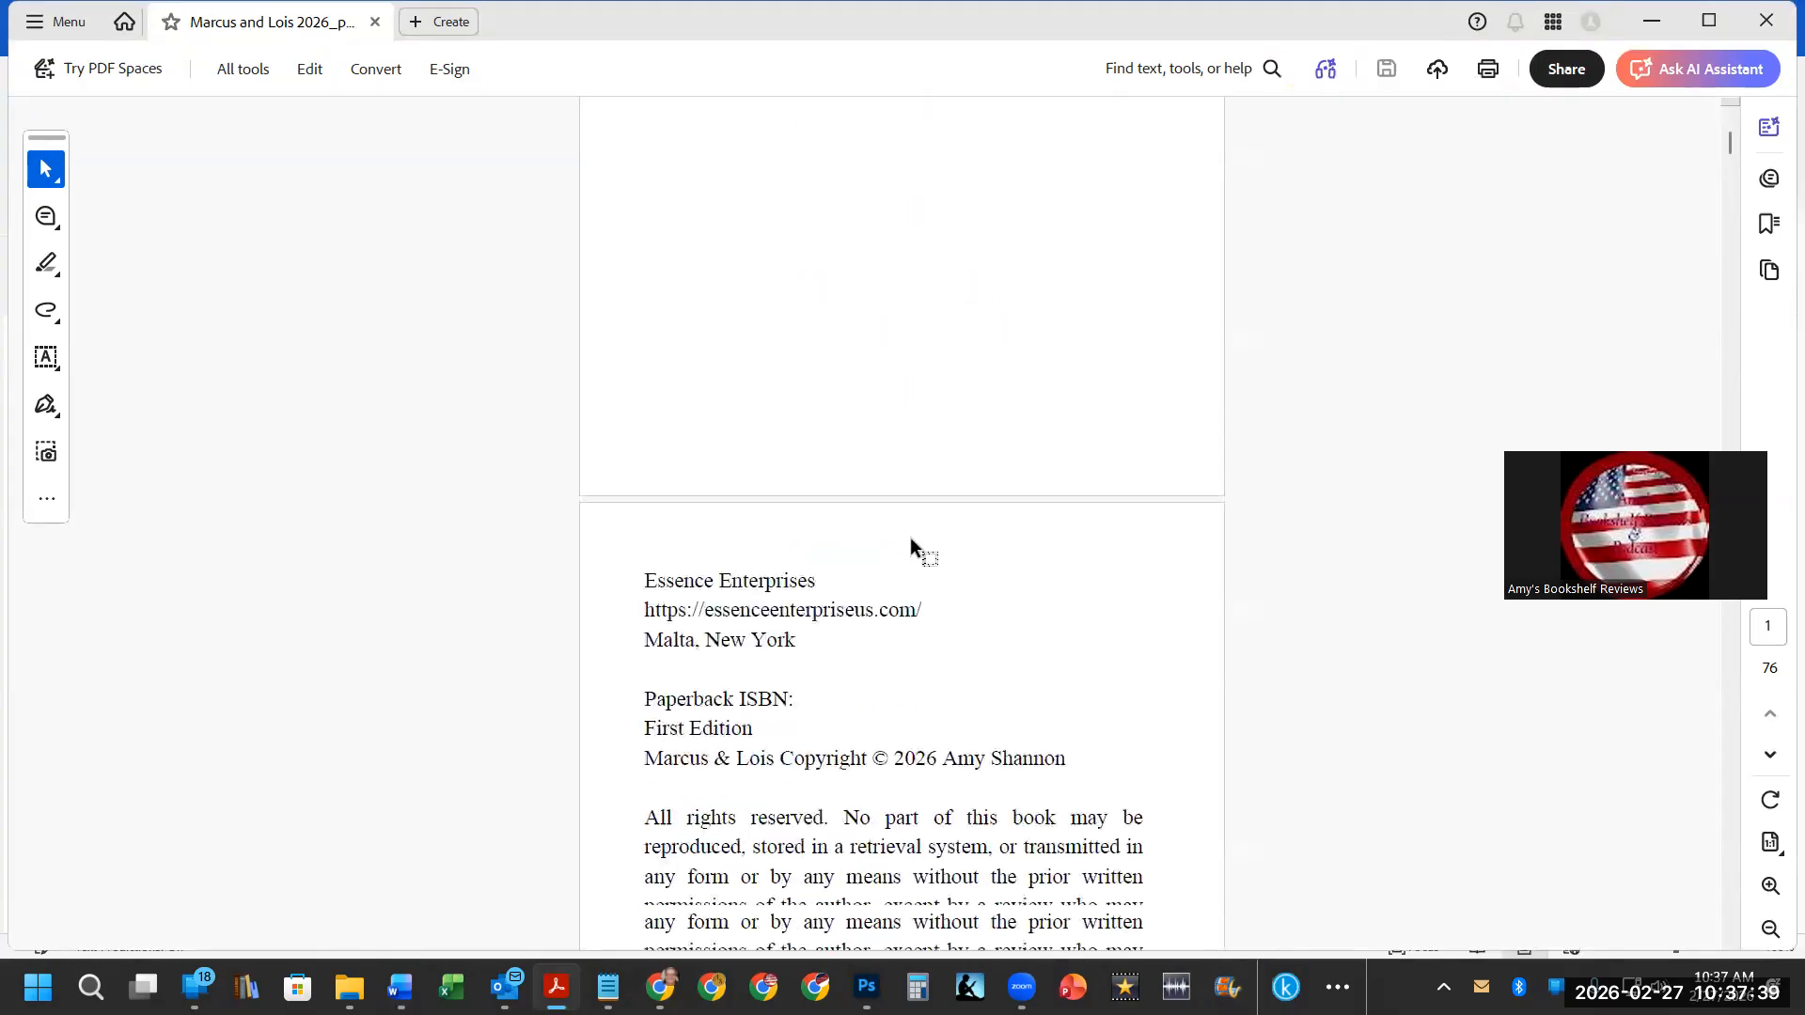
{"action": "scroll", "coordinate": [908, 536], "scroll_direction": "down", "scroll_amount": 6}
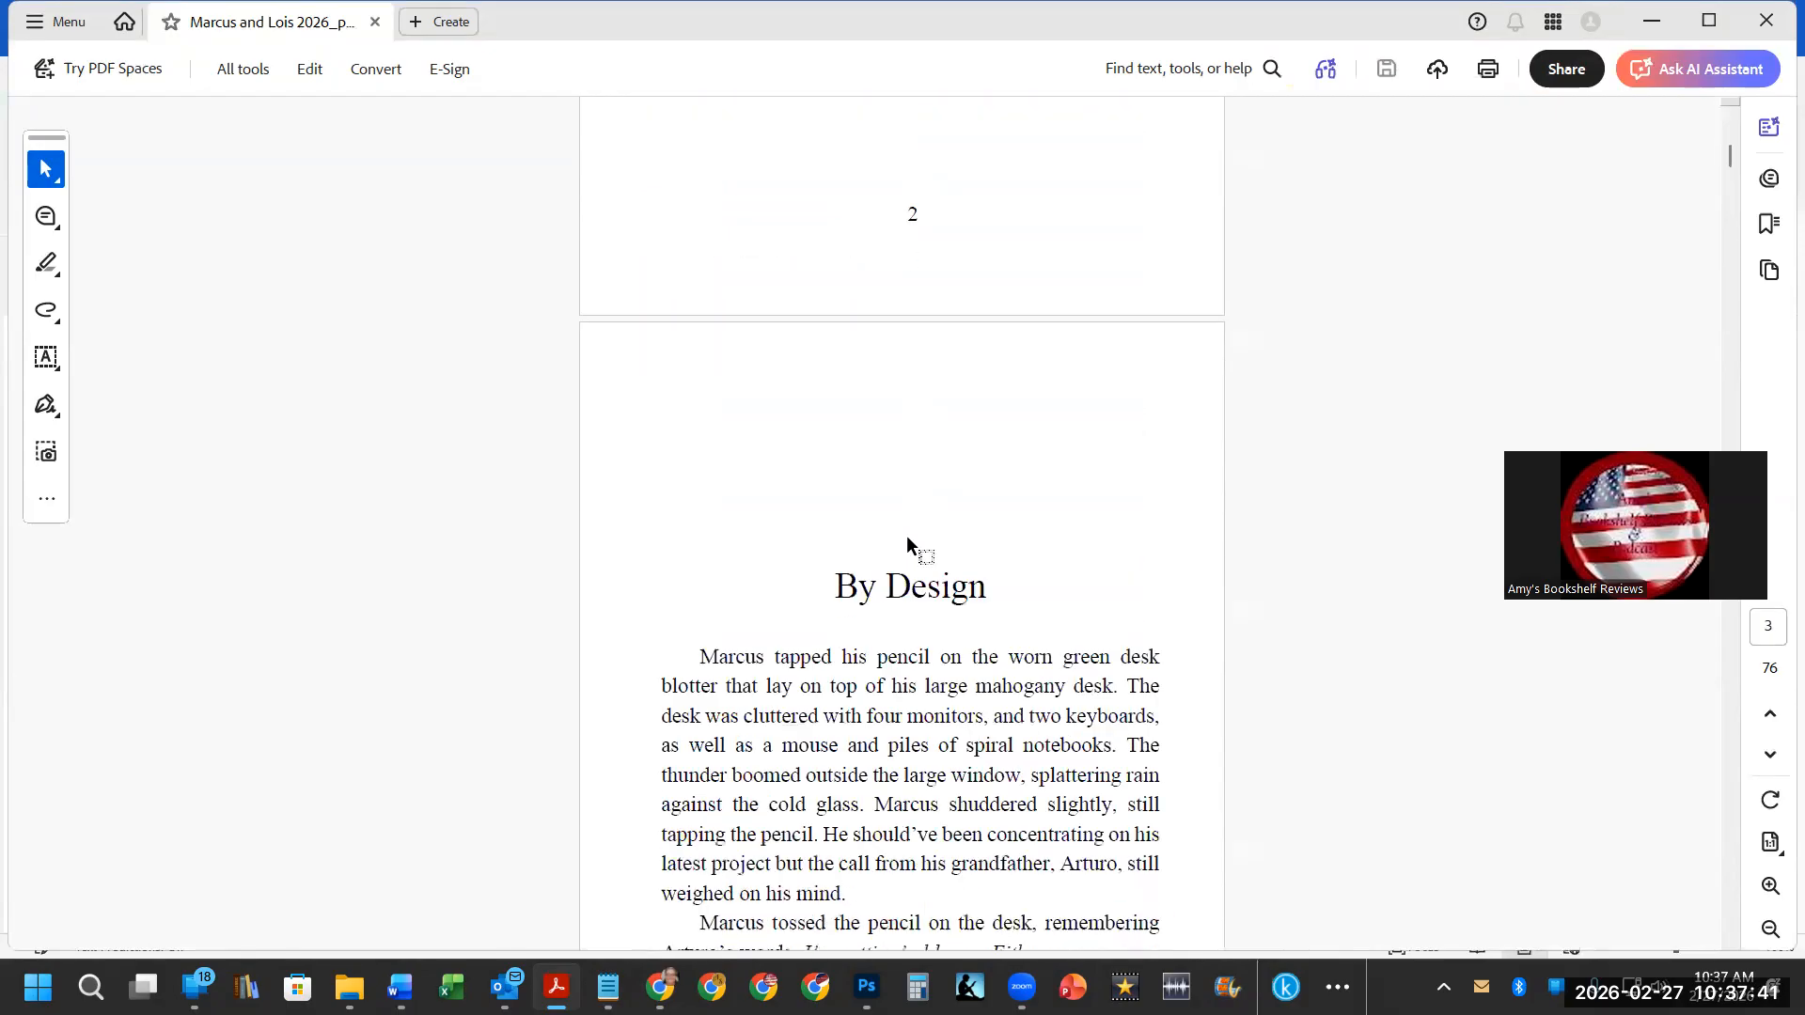
Close the exported PDF and select the © symbol in the copyright line of the Word document.
{"action": "left_click", "coordinate": [1765, 24]}
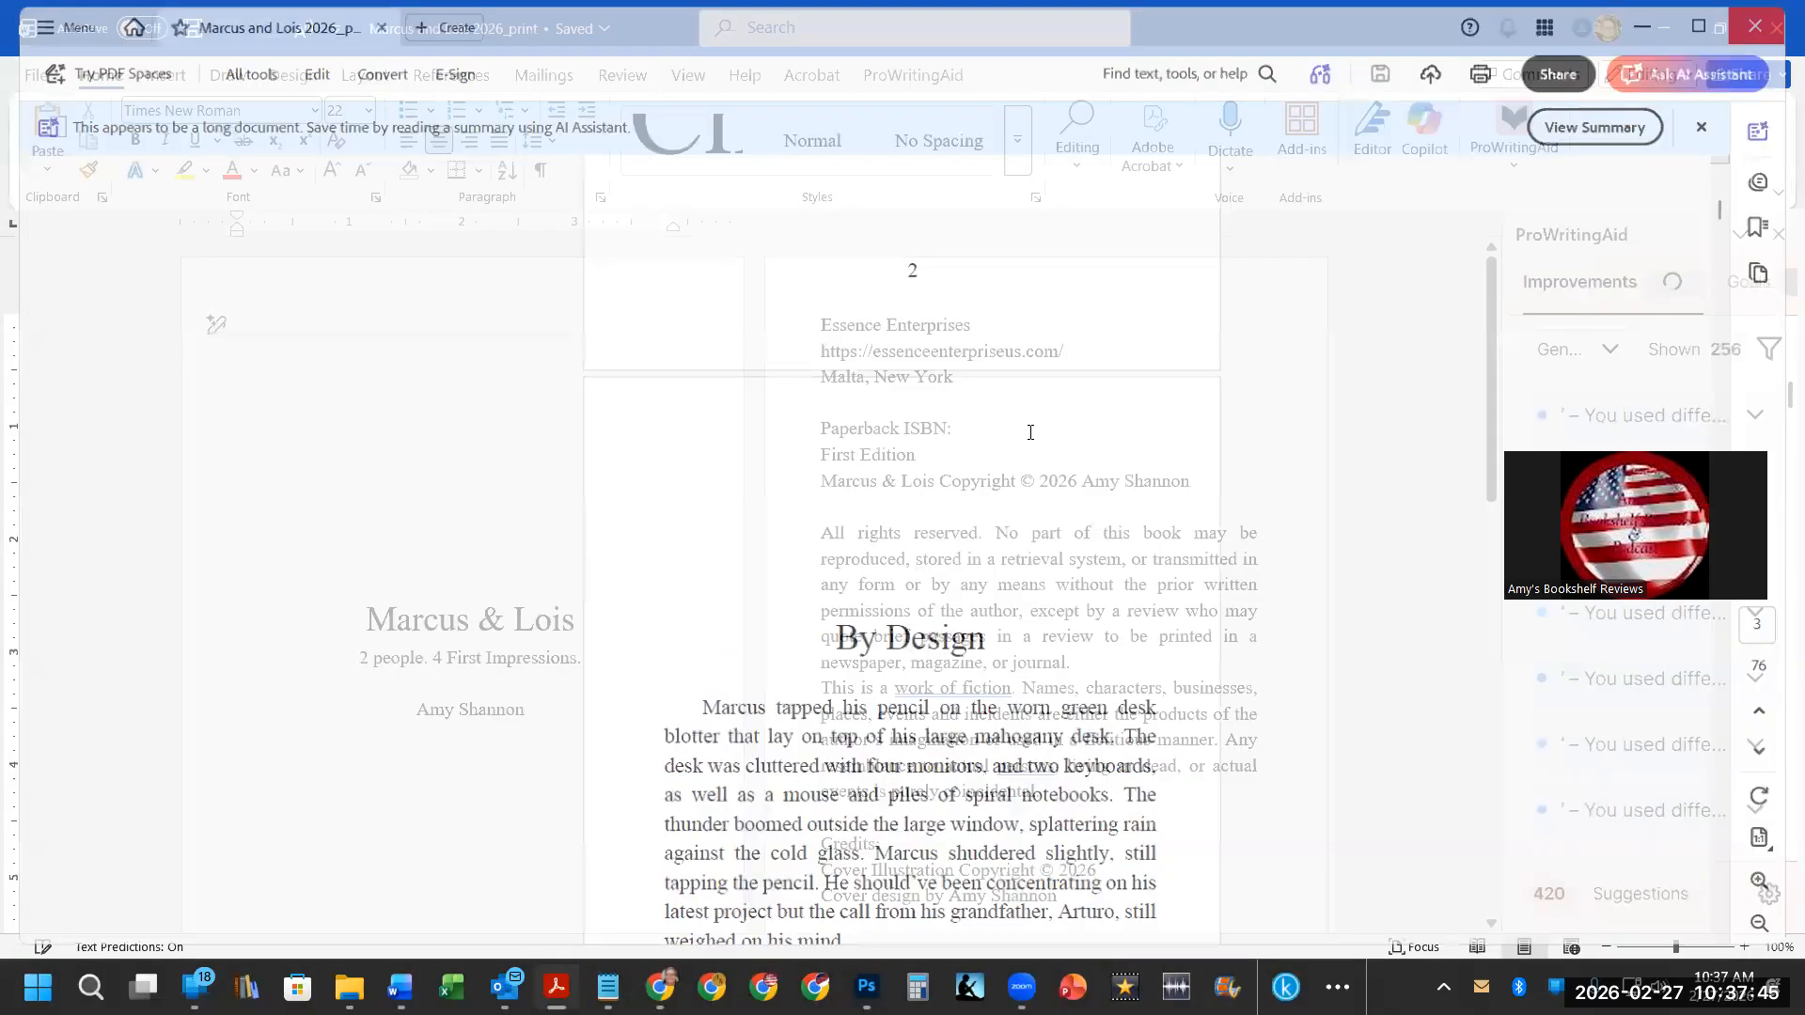
{"action": "left_click", "coordinate": [1019, 420]}
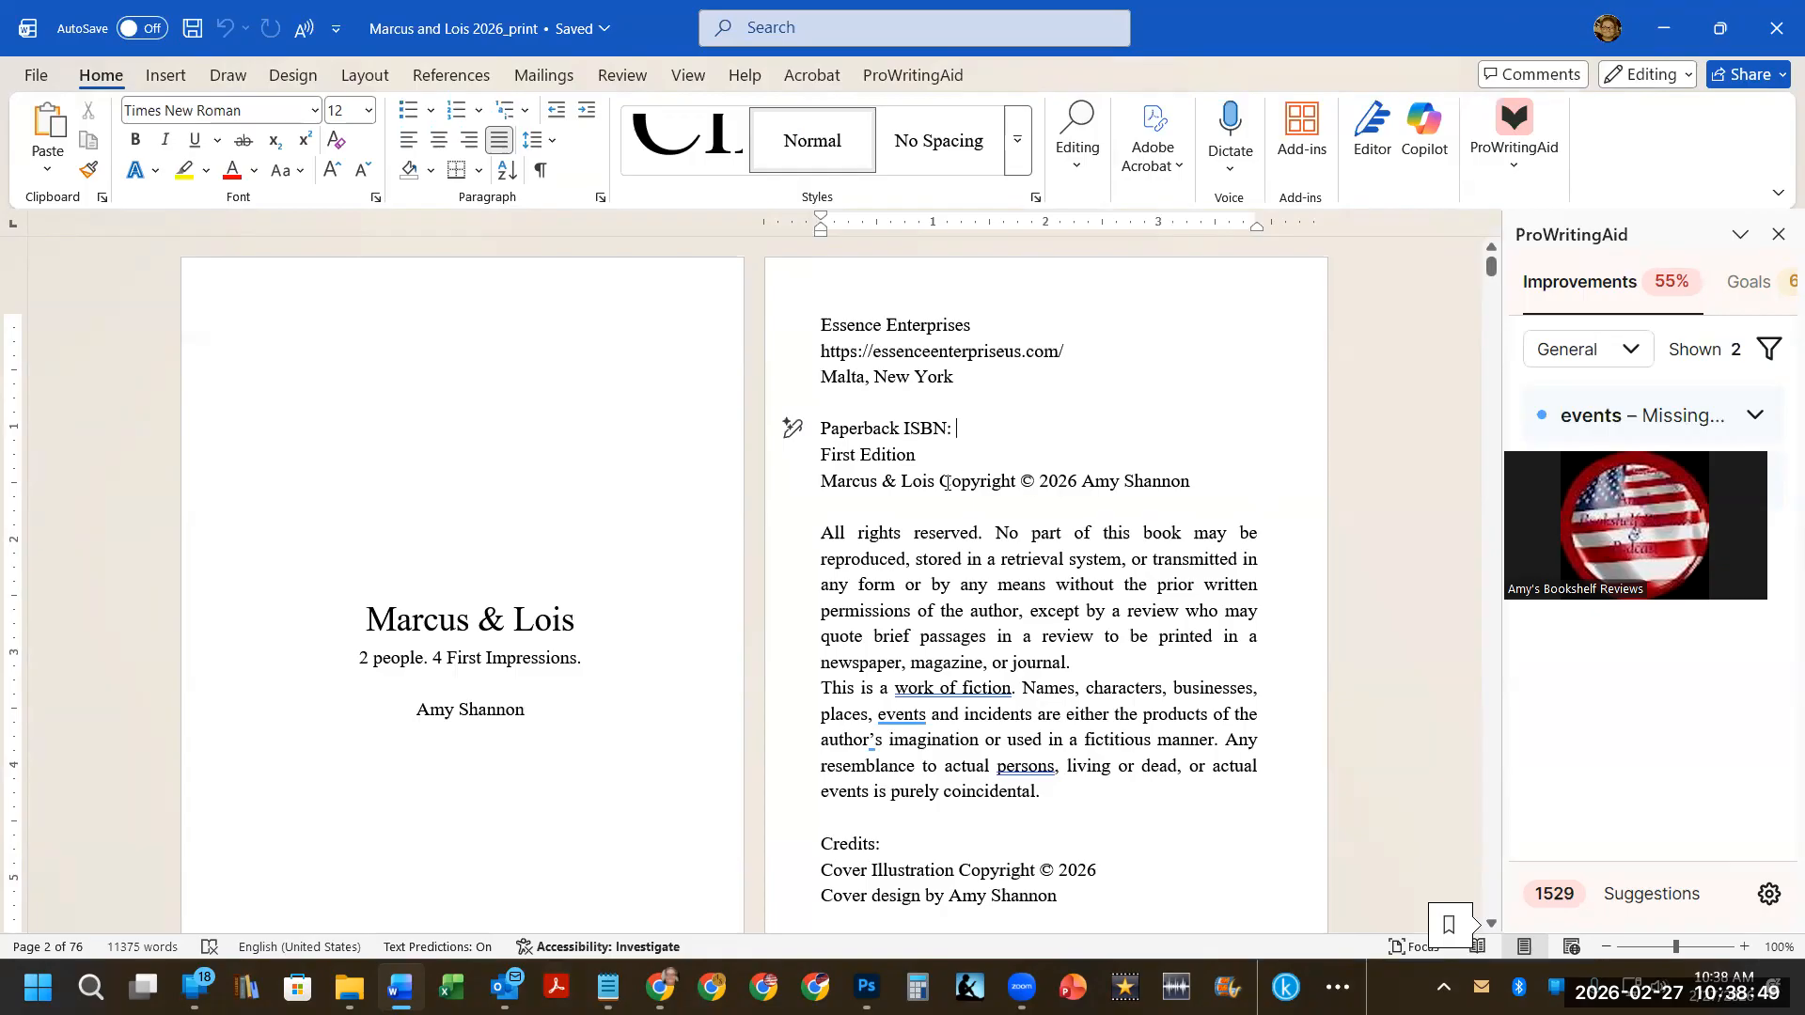
{"action": "left_click_drag", "start_coordinate": [1036, 483], "coordinate": [1017, 480]}
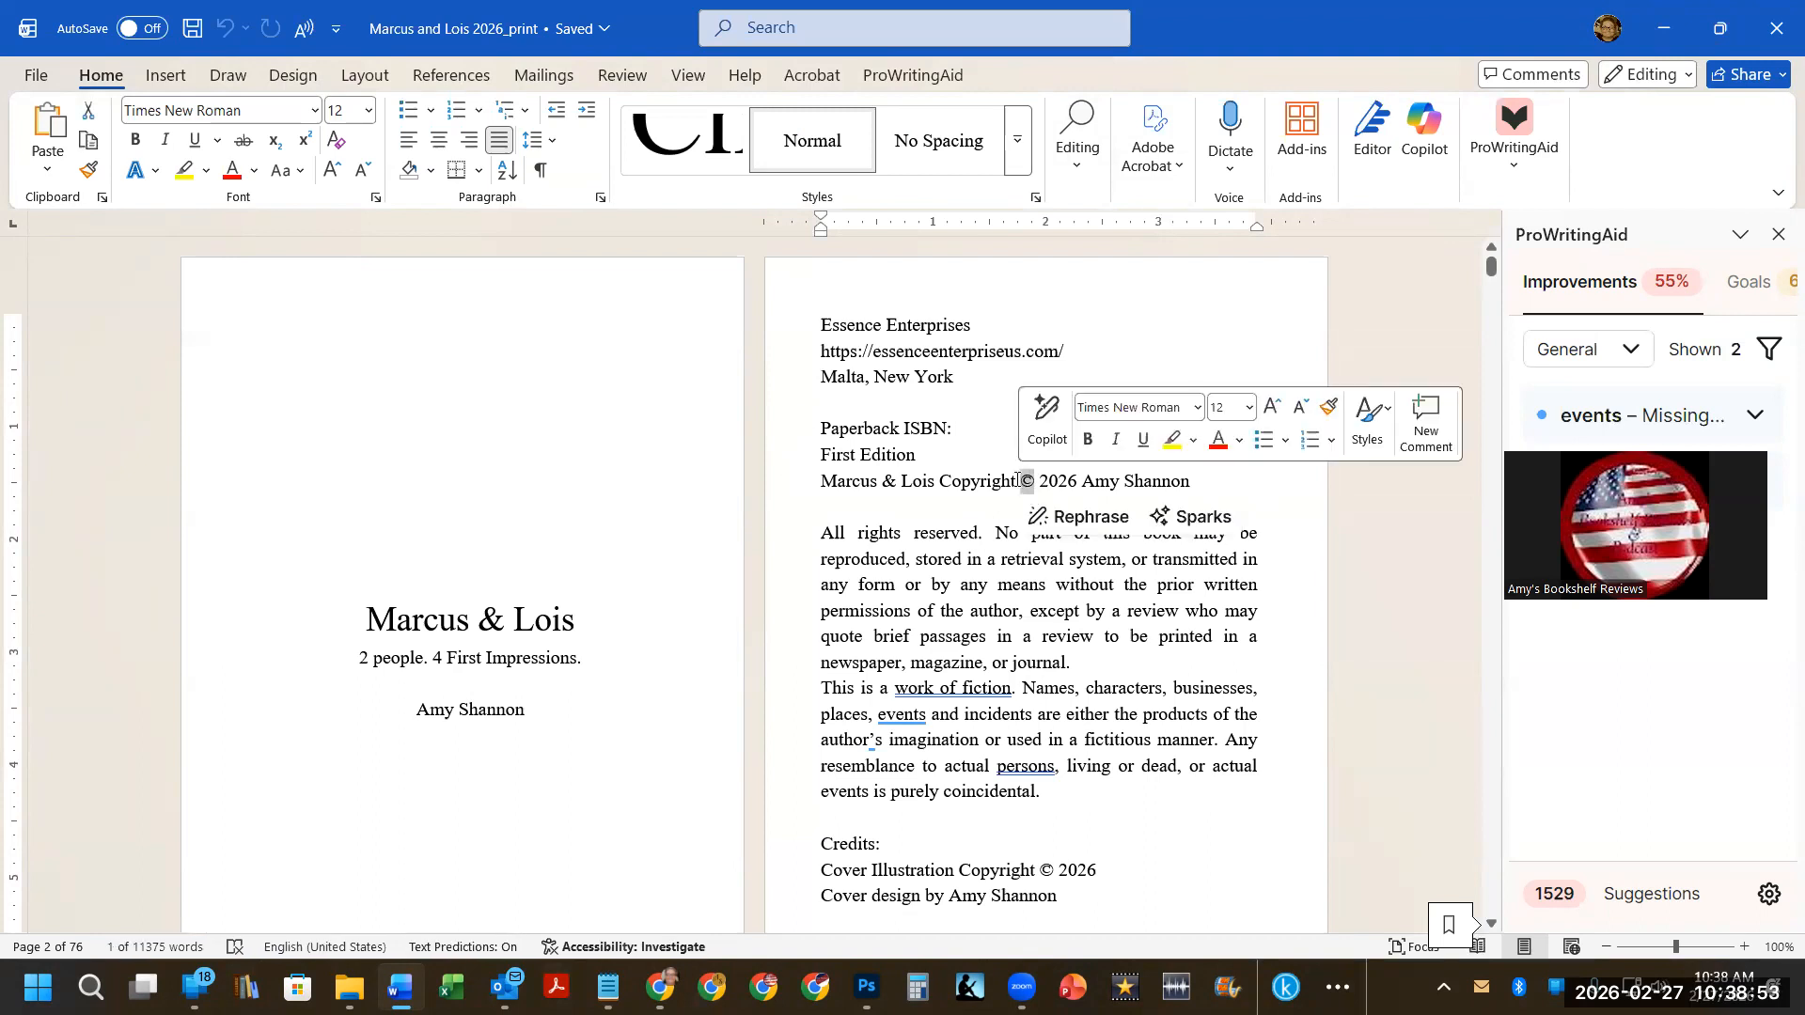
Open the Symbol gallery to examine the copyright symbol, then close it without inserting anything.
{"action": "left_click", "coordinate": [162, 77]}
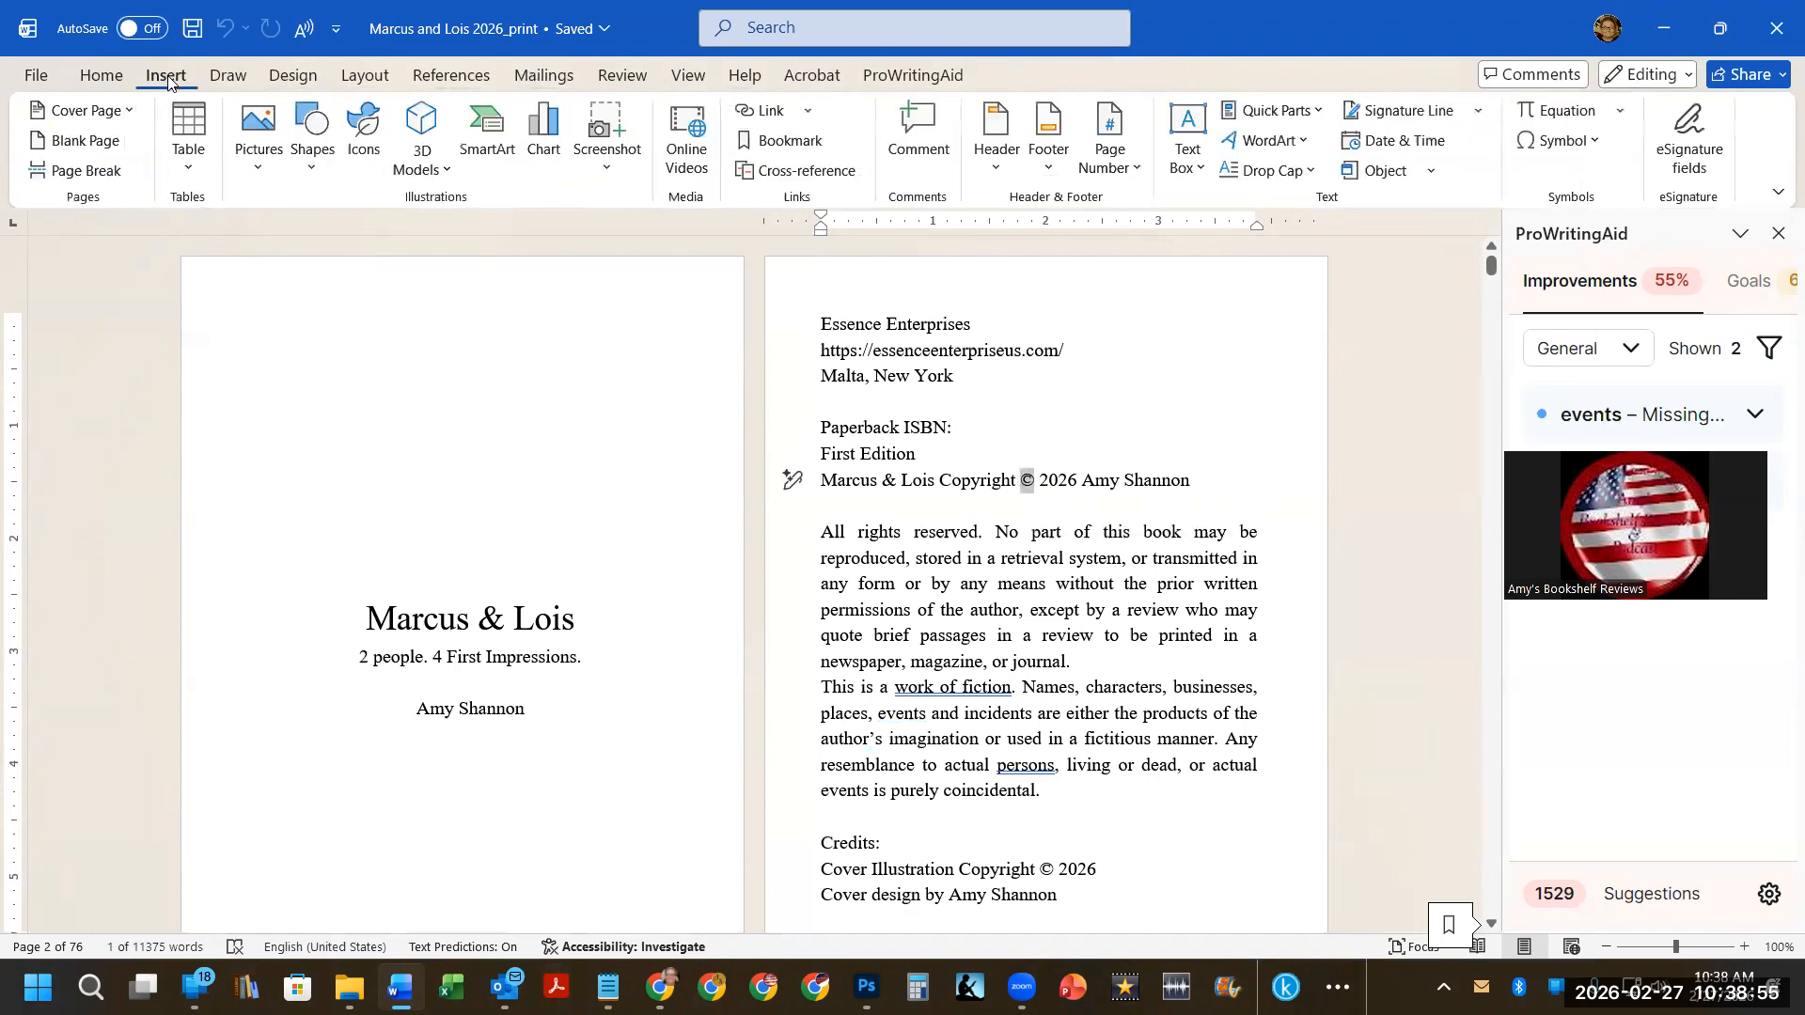
{"action": "left_click", "coordinate": [1593, 141]}
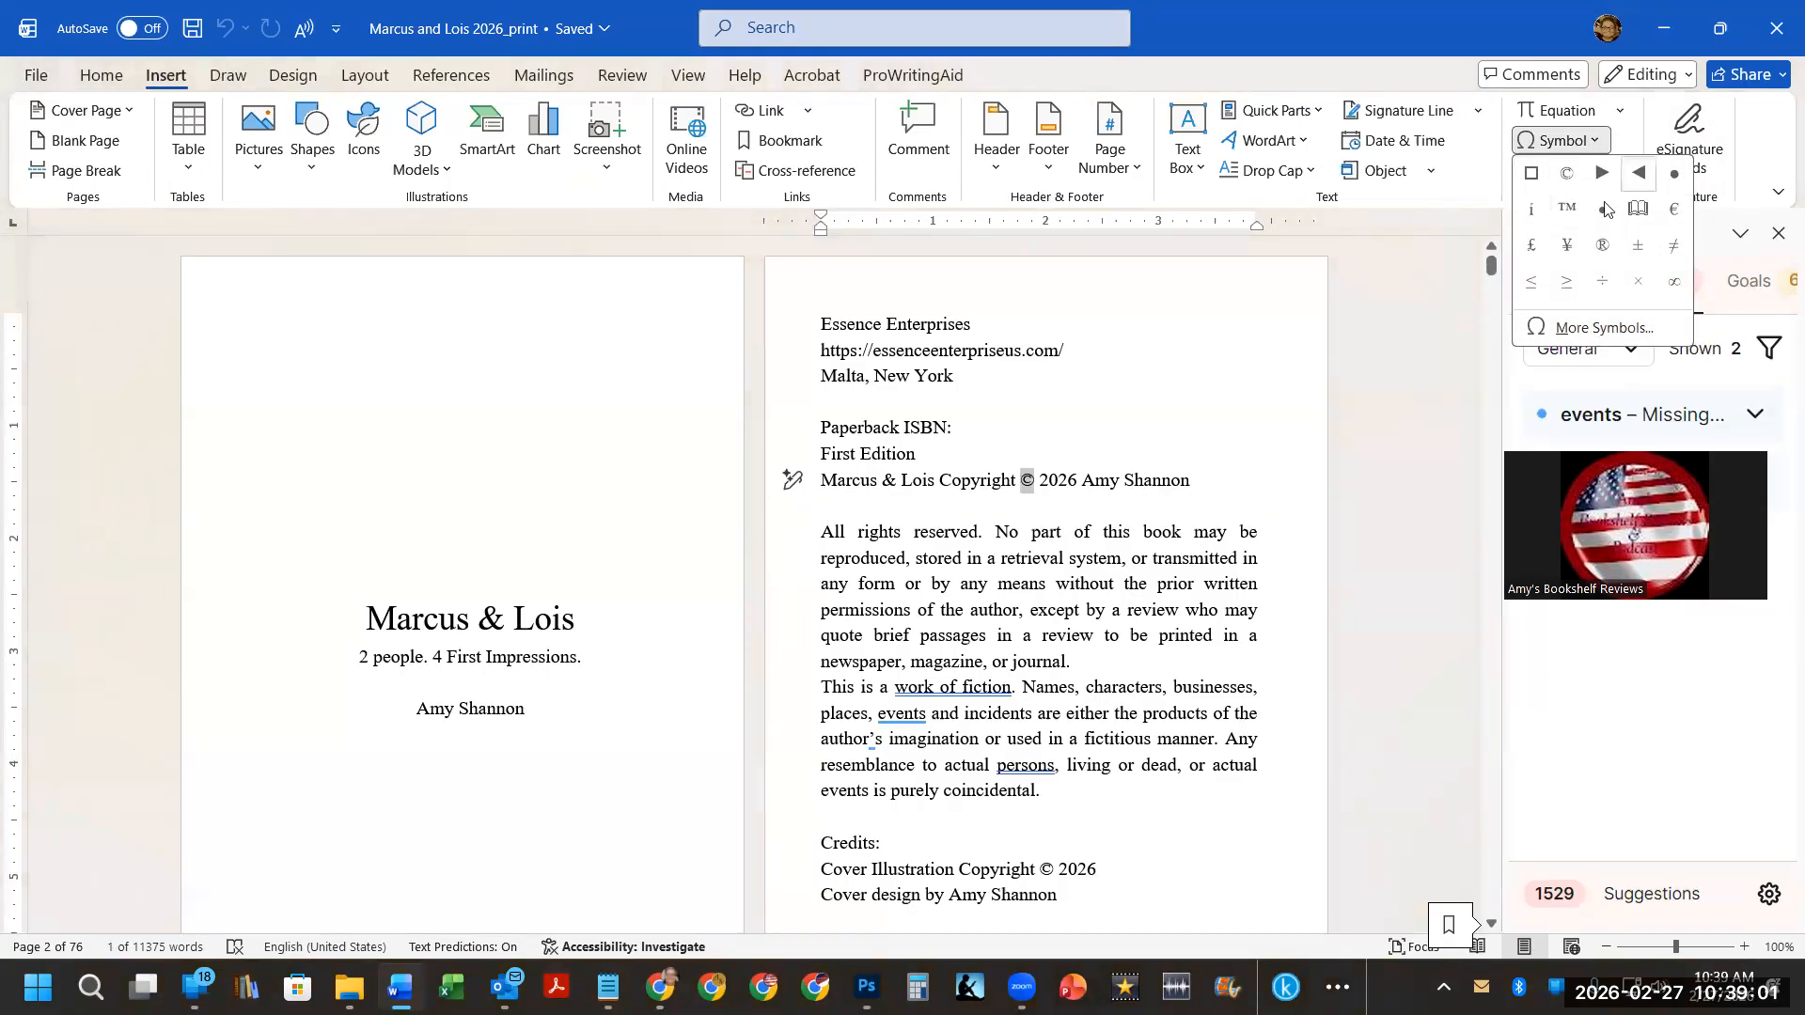
{"action": "key", "text": "Escape"}
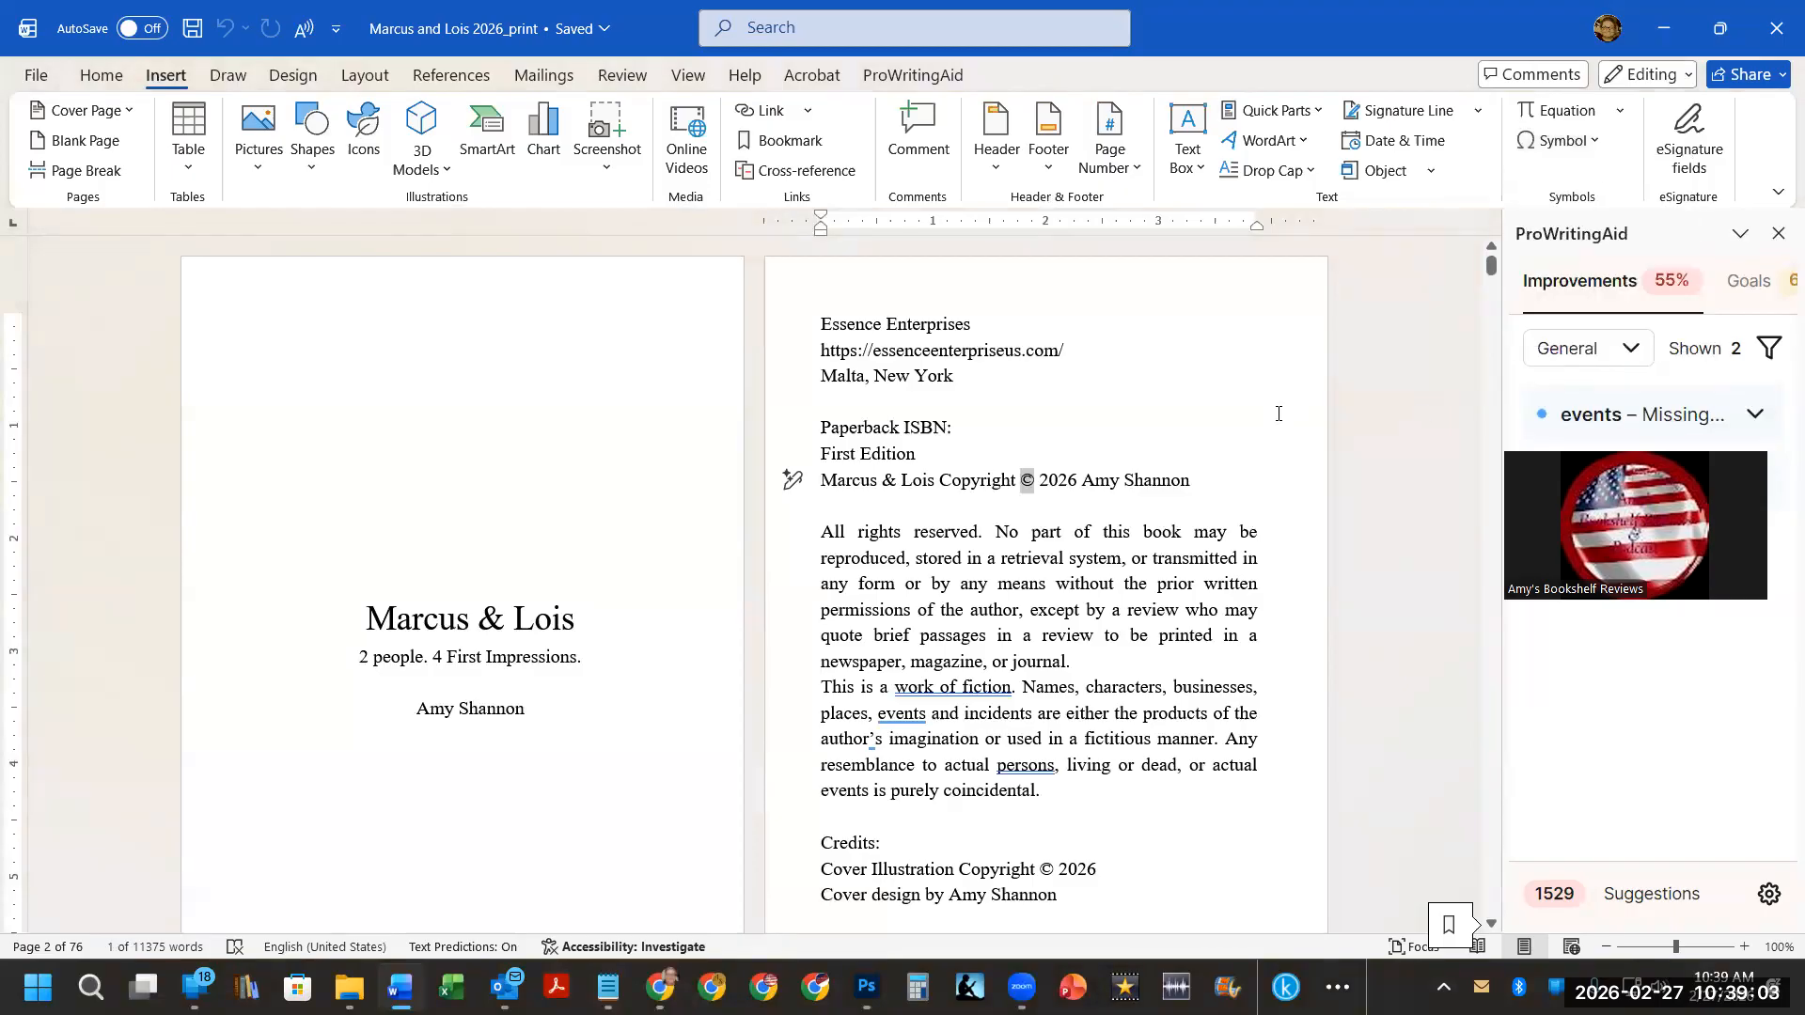
{"action": "left_click", "coordinate": [1143, 558]}
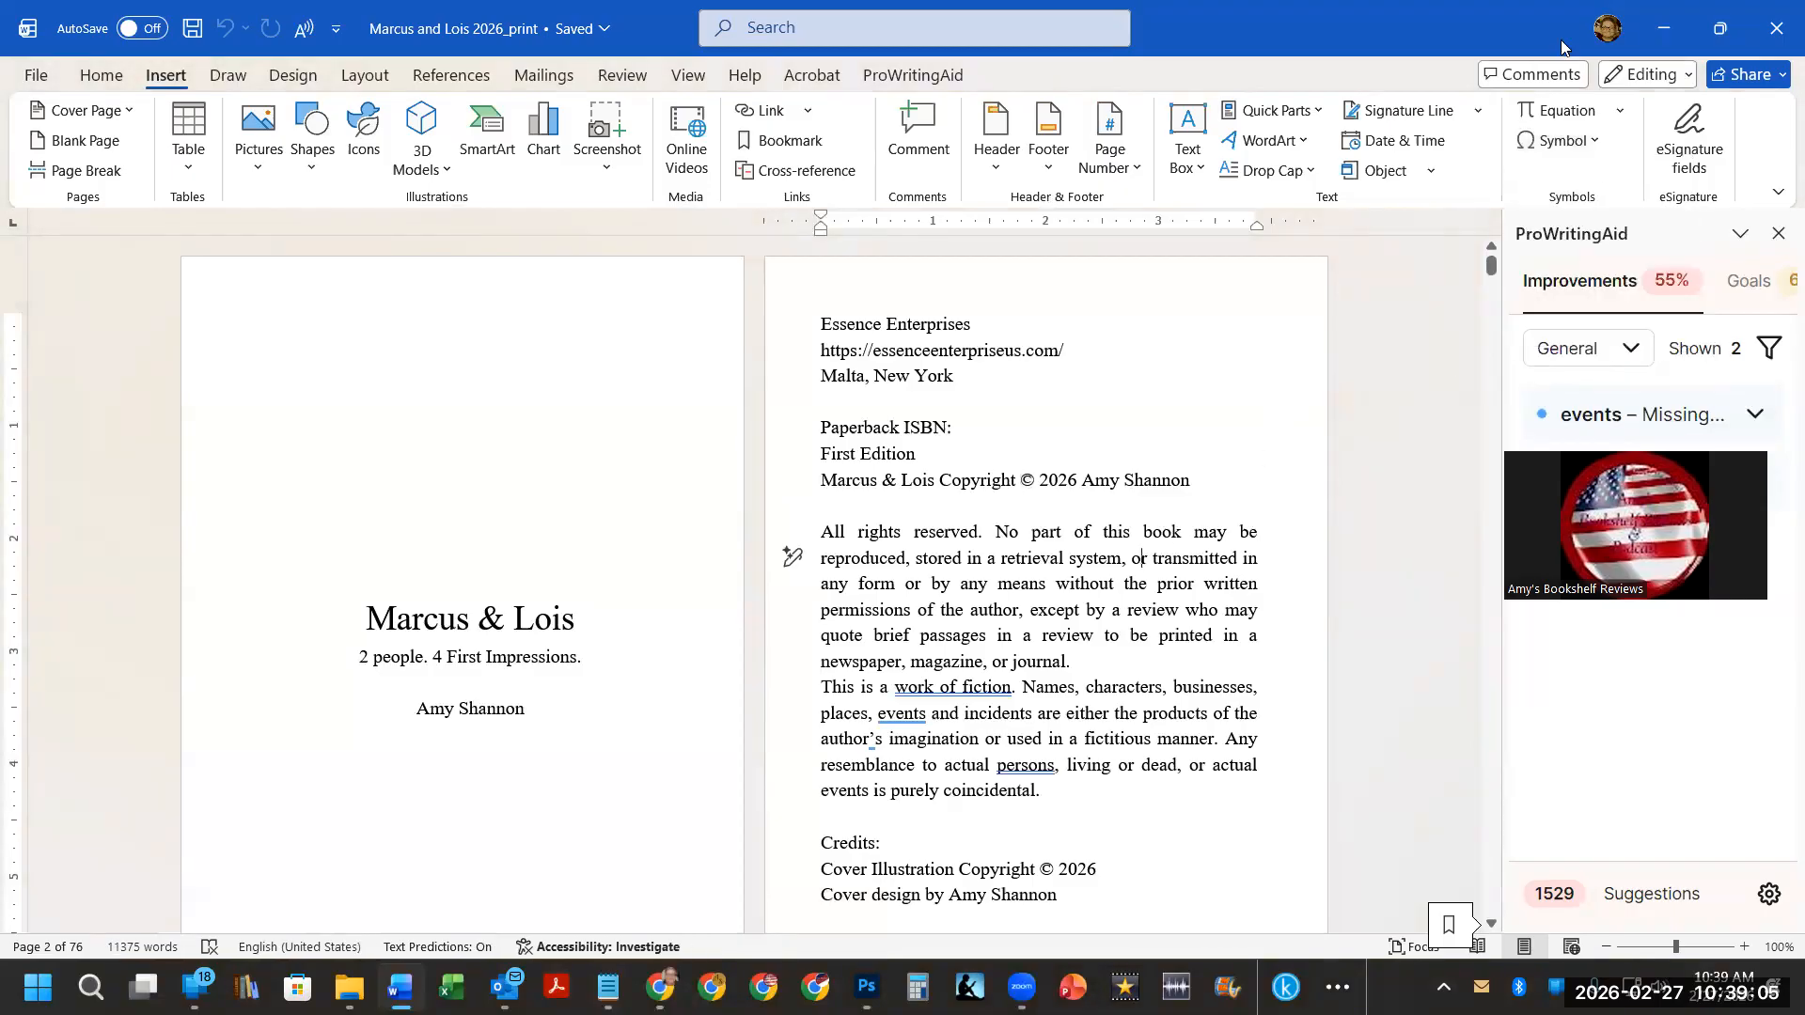